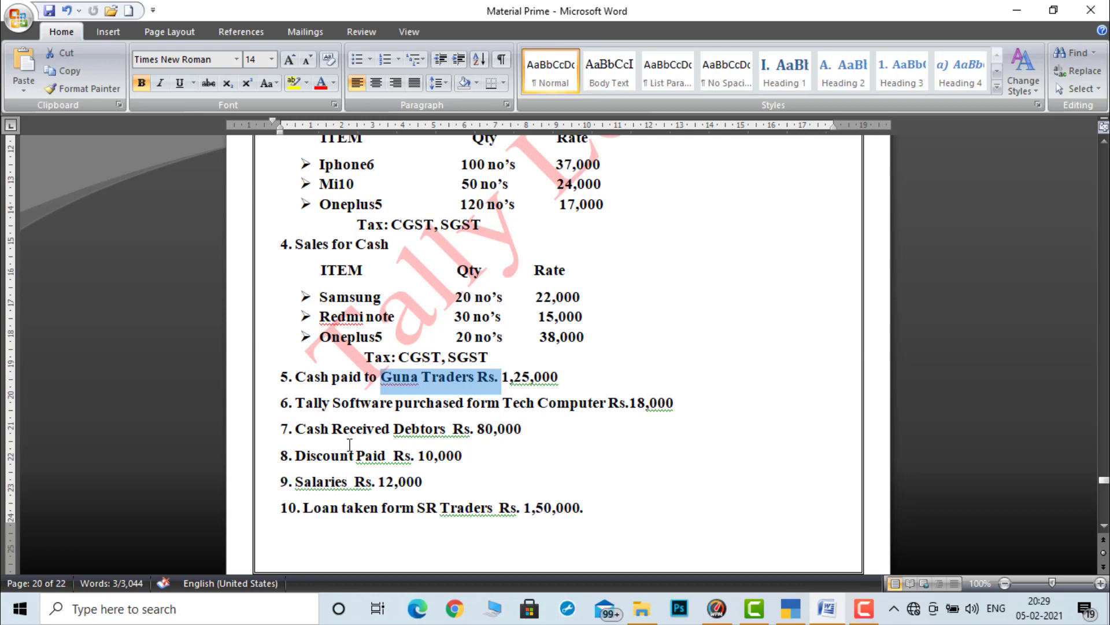
Step: Insert the word "from" between "Cash Received" and "Debtors" in transaction 7
click(393, 429)
text(FRO )
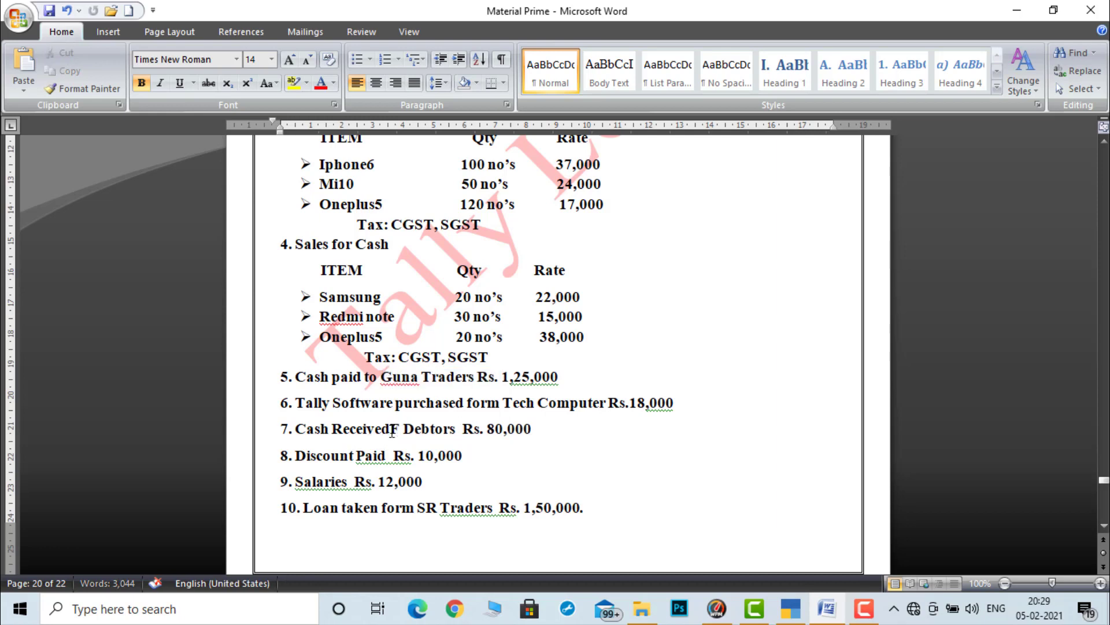
text(M)
key(BackSpace)
key(BackSpace)
key(BackSpace)
key(BackSpace)
key(BackSpace)
text(fRI)
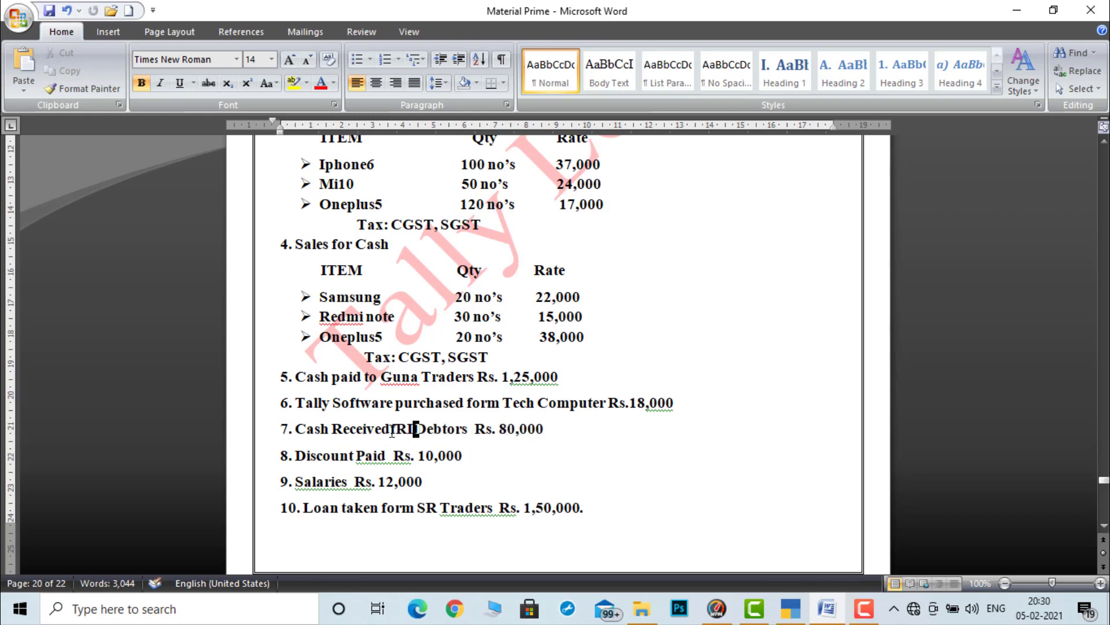
key(BackSpace)
text(rom)
key(Left)
key(Left)
key(Left)
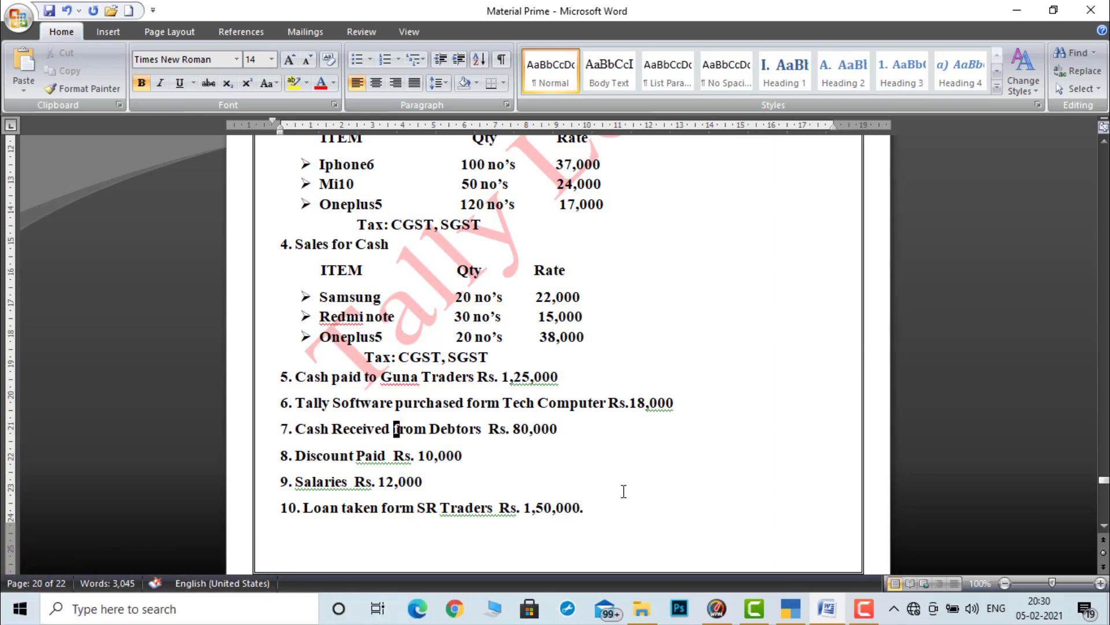
Step: Review the Problem-18 transactions back up to the heading and switch to TallyPrime
click(1104, 141)
scroll(1104, 142, up, 3)
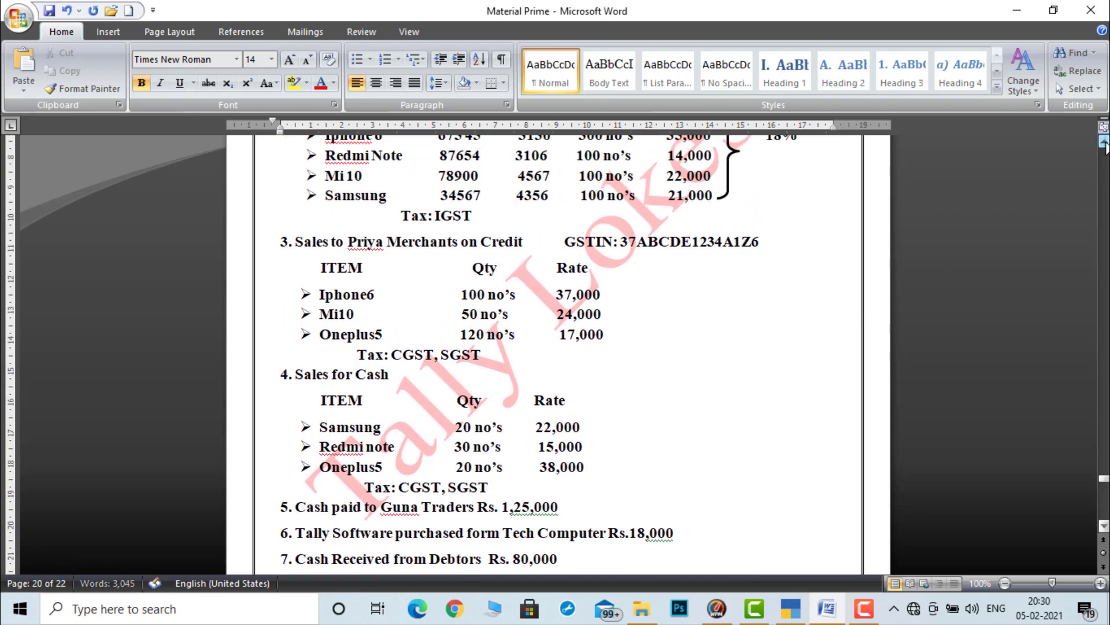
scroll(1104, 142, up, 3)
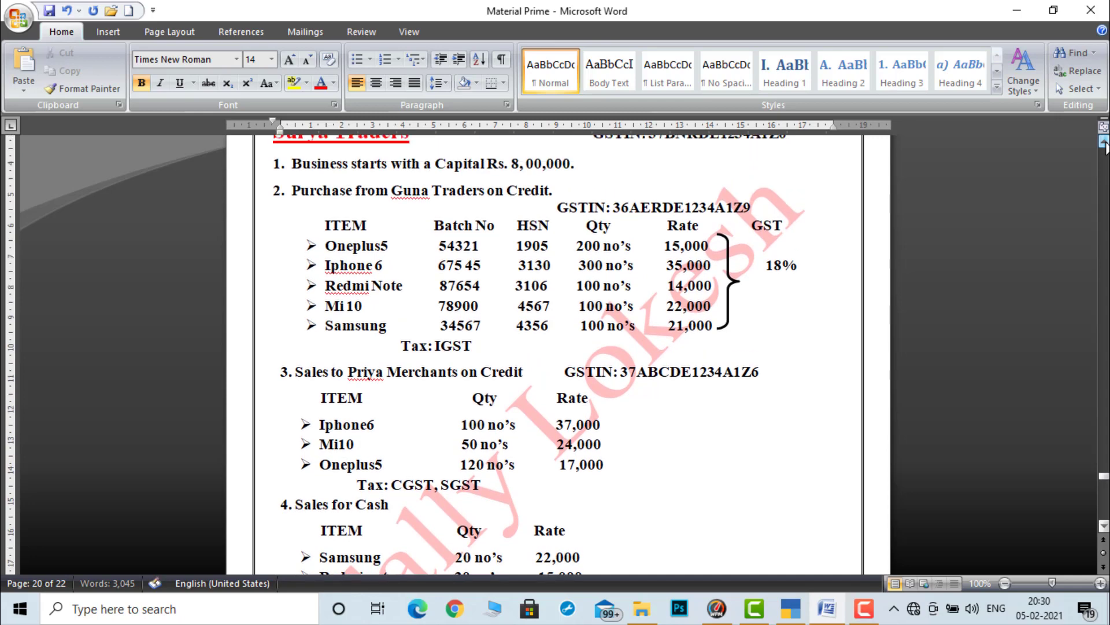
scroll(1104, 142, up, 3)
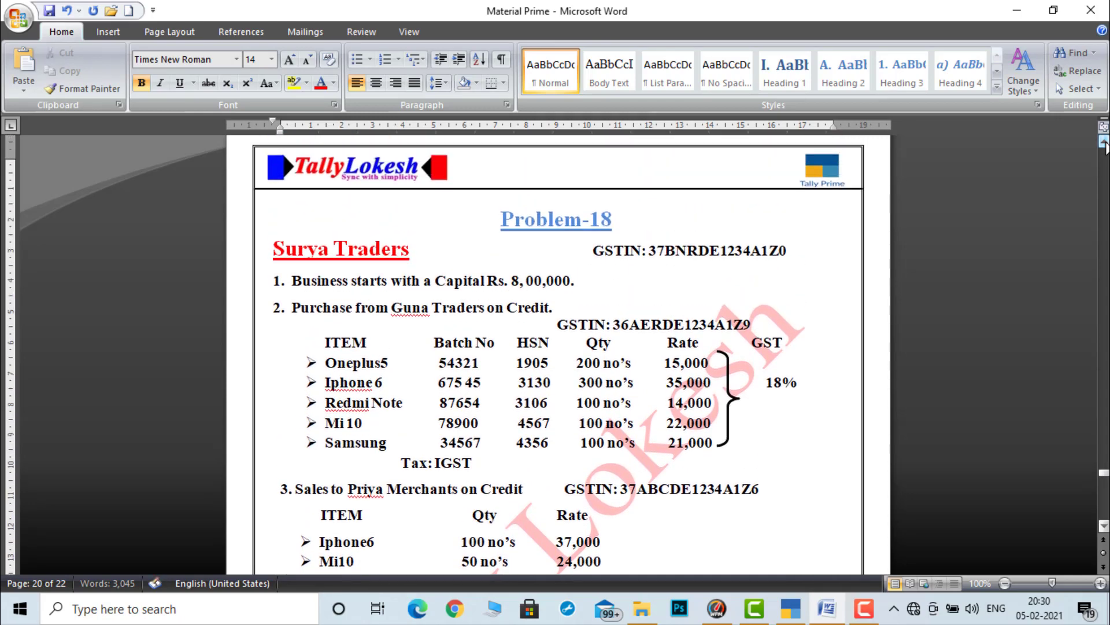
click(798, 616)
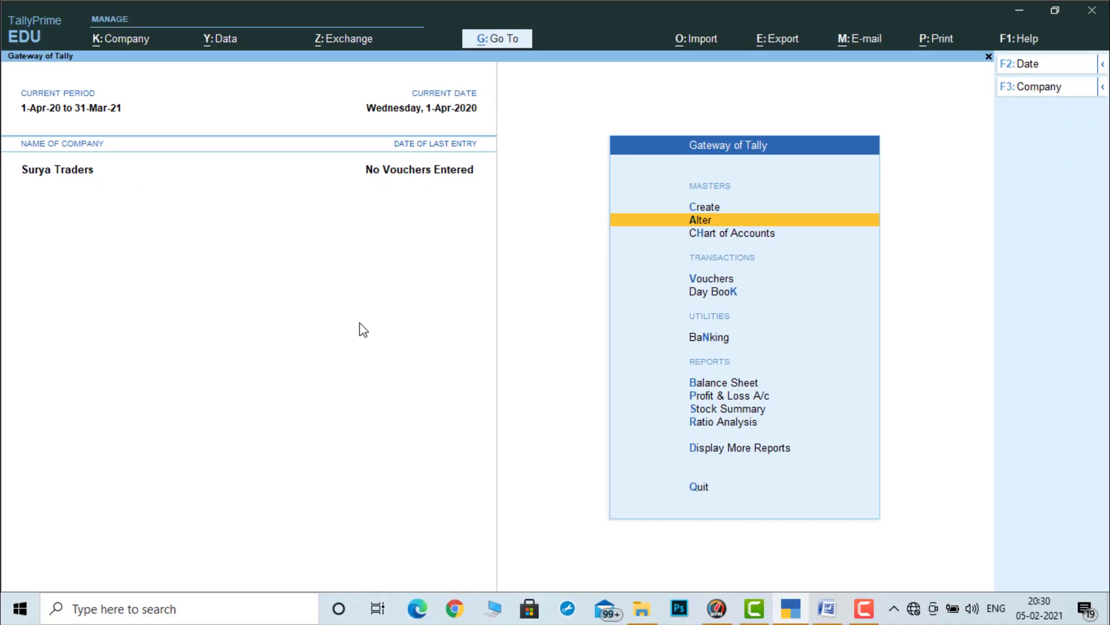
Step: Open the company features of Surya Traders and check the Enable Batches and Maintain Expiry Date for Batches settings
key(F11)
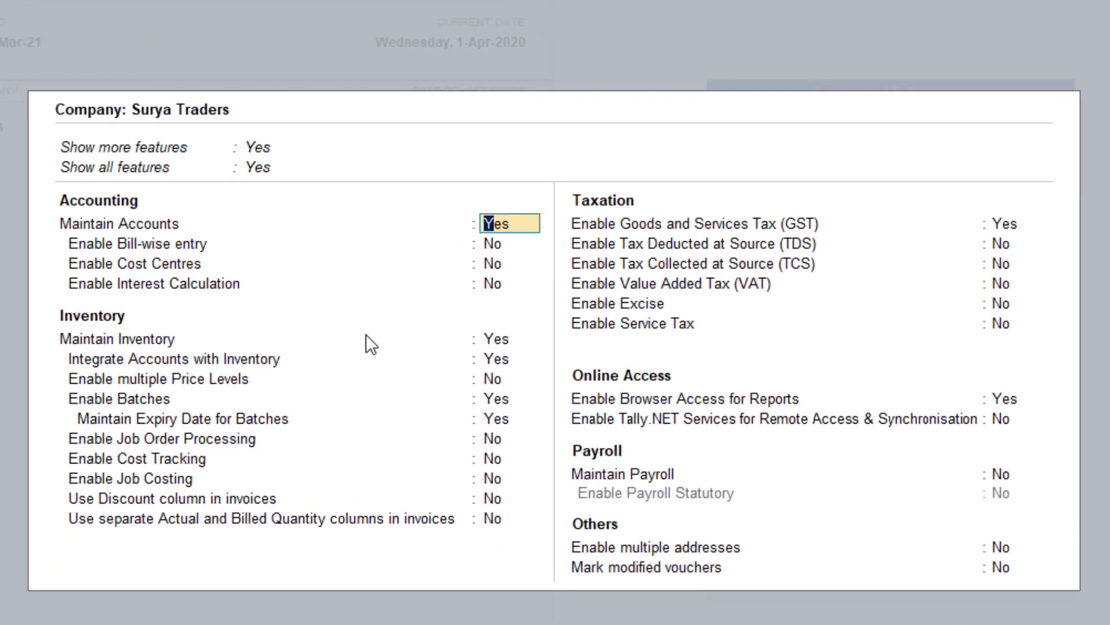
key(Return)
key(Return)
key(Return)
key(Return)
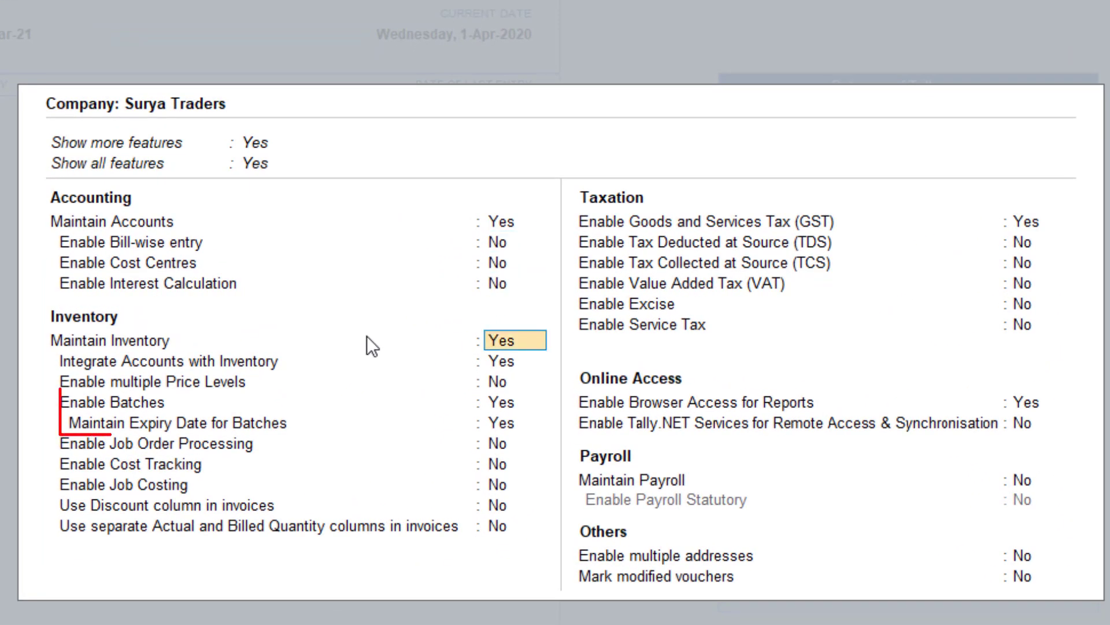
key(Return)
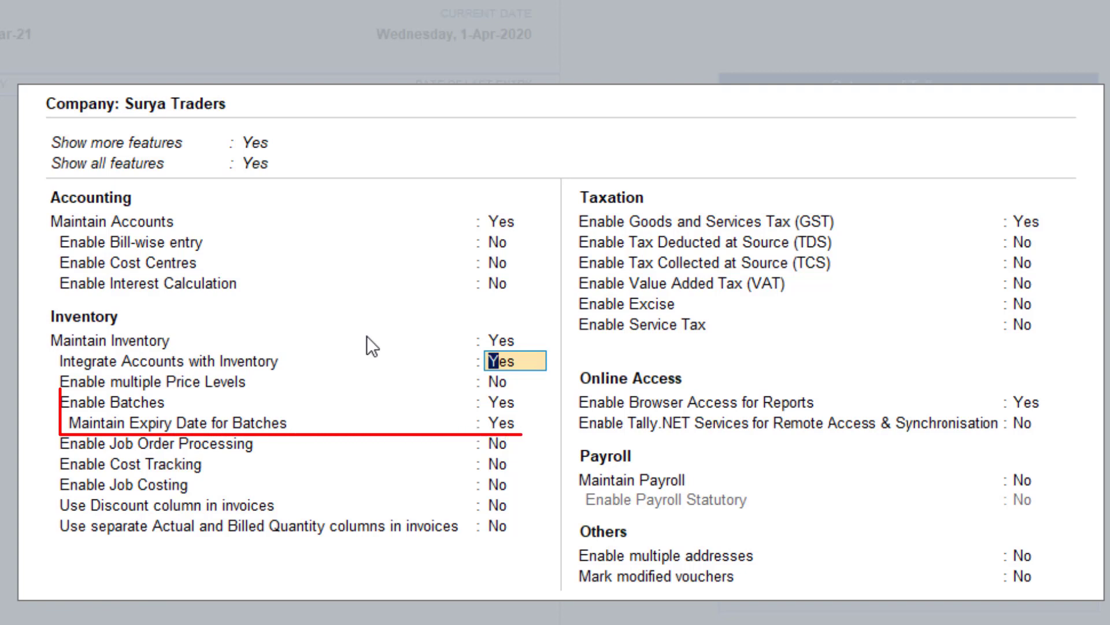
key(Return)
key(Return)
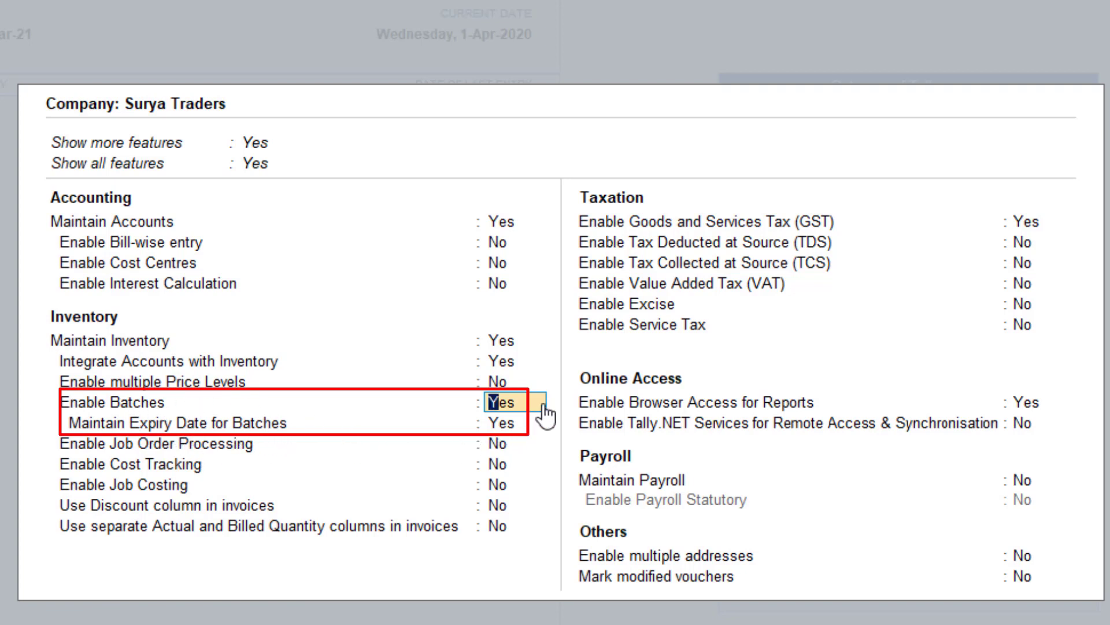
Step: Keep the remaining inventory features, open the company GST details and go through them to the GSTIN/UIN
key(Return)
key(Return)
key(Return)
key(Return)
key(Return)
key(Return)
key(Return)
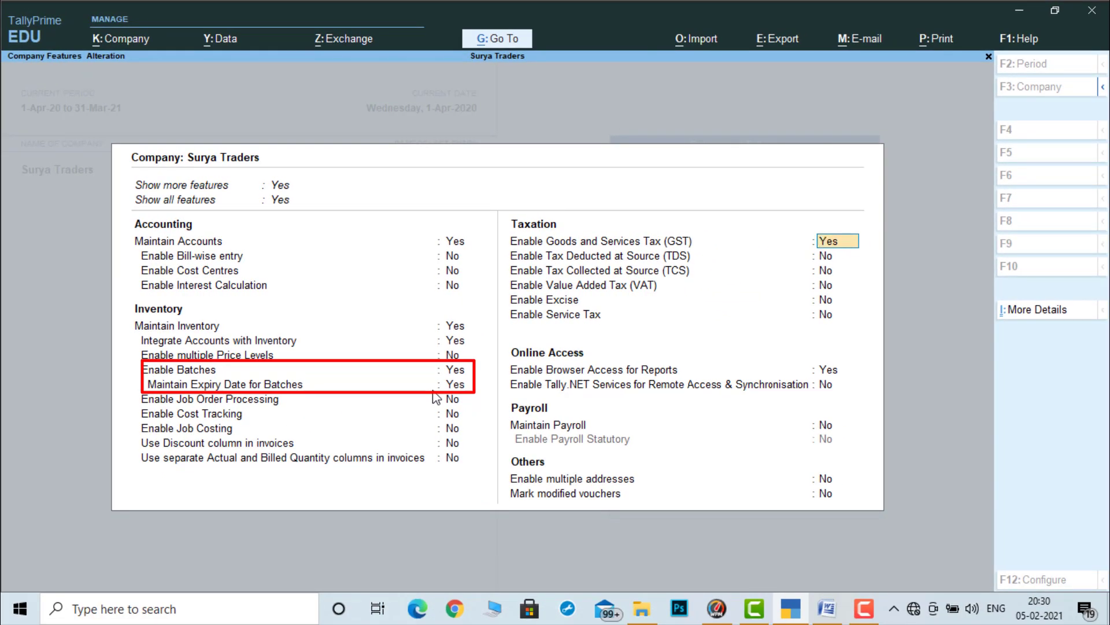
key(Return)
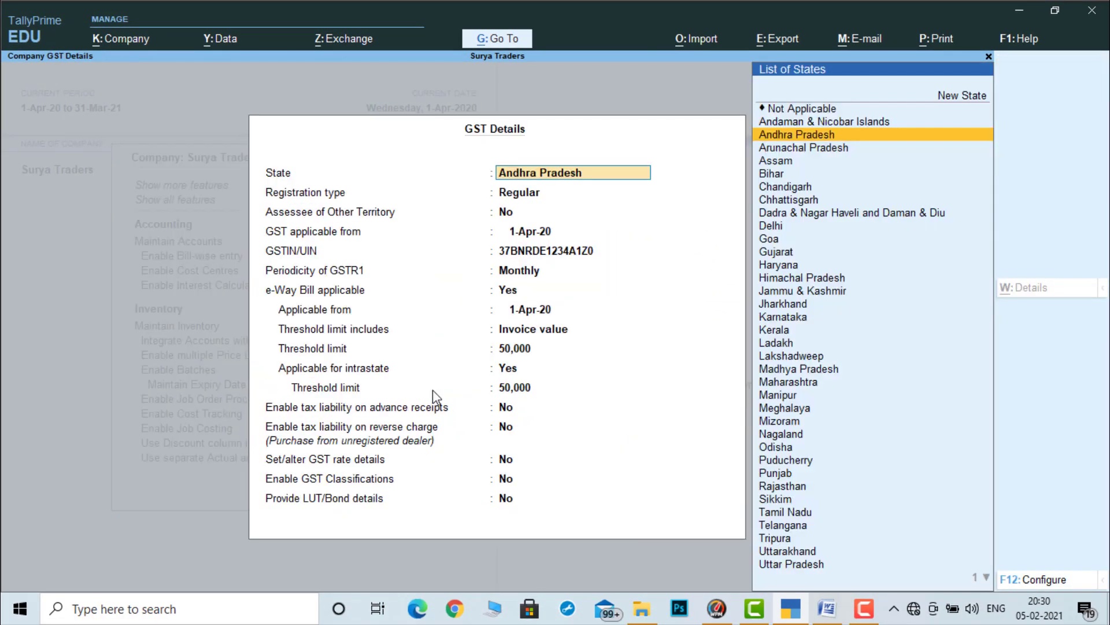
key(Return)
key(Return)
key(Return)
key(Return)
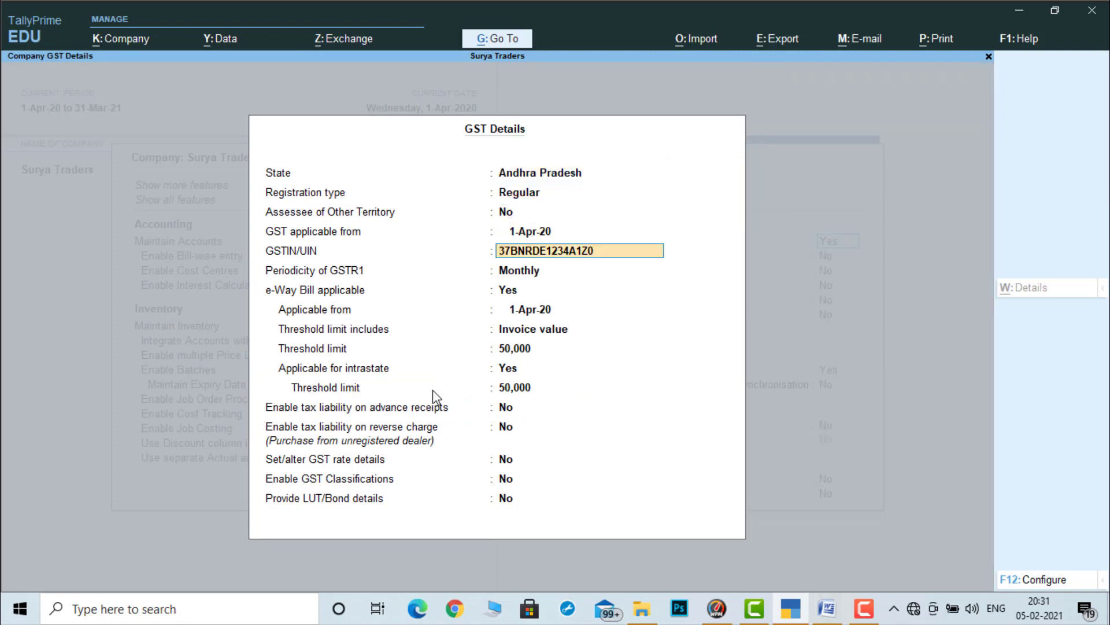
Step: Compare the company GSTIN/UIN with the one in the Word problem sheet, and accept the GST details and company features
click(831, 609)
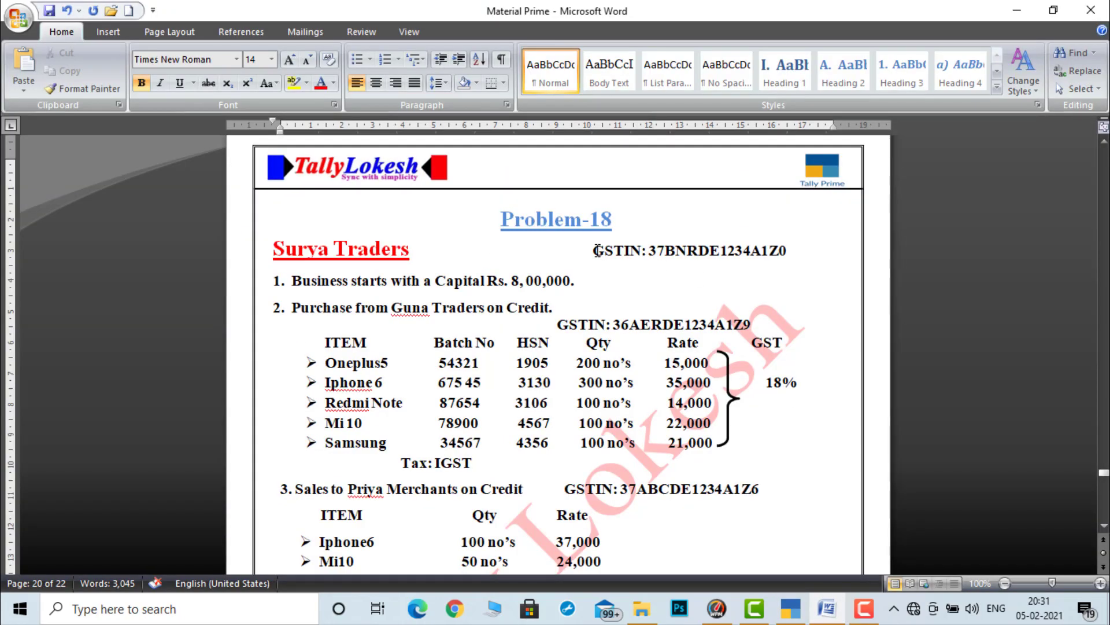
drag(594, 250, 772, 249)
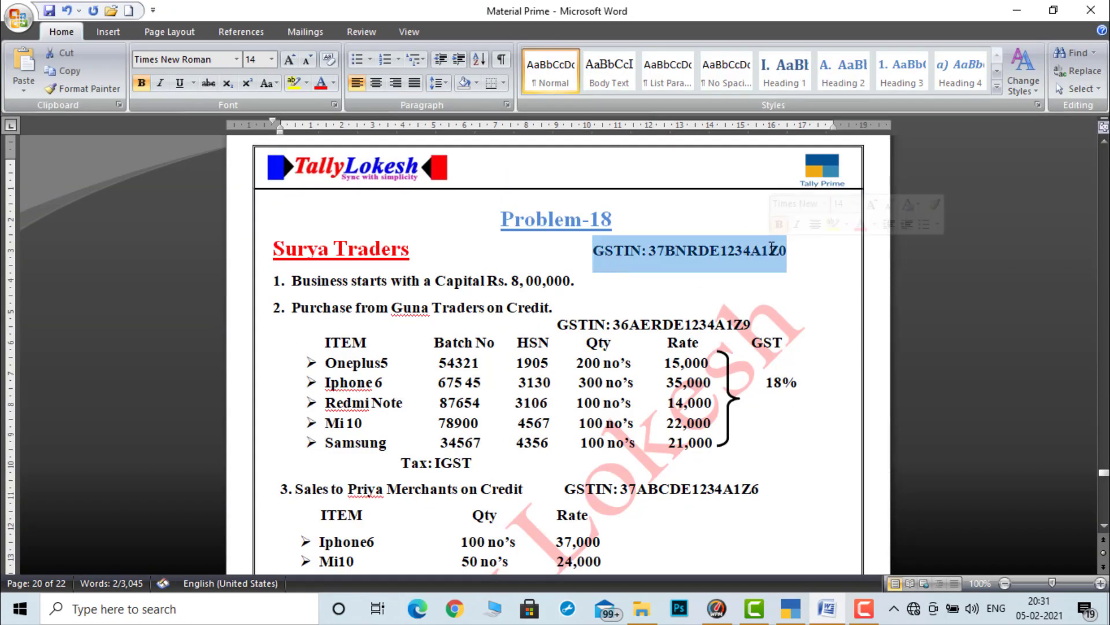
click(790, 609)
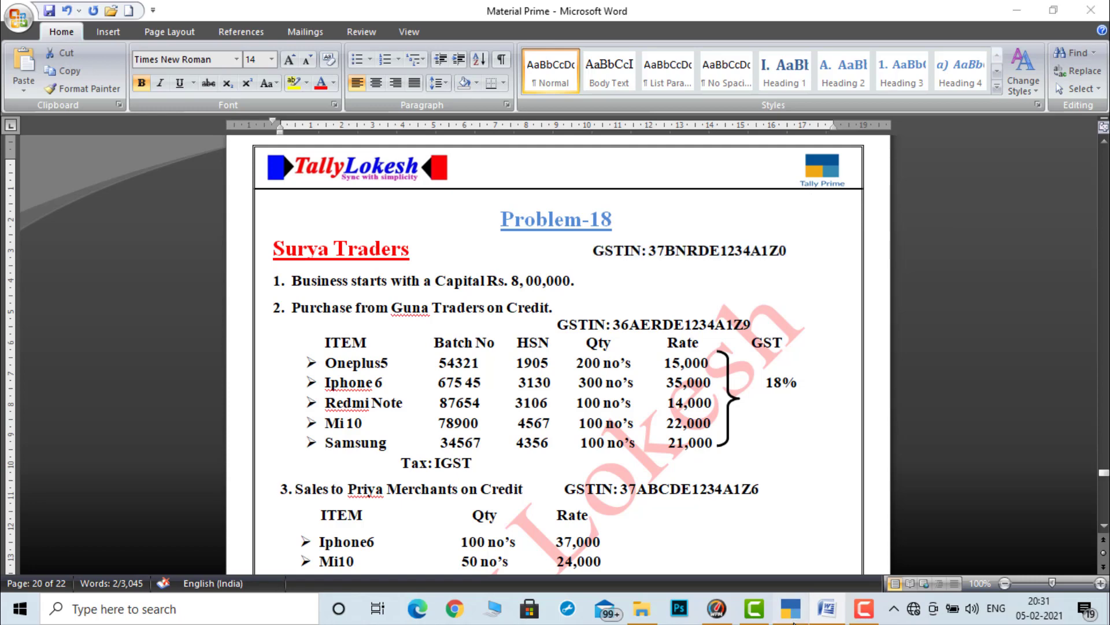
key(Return)
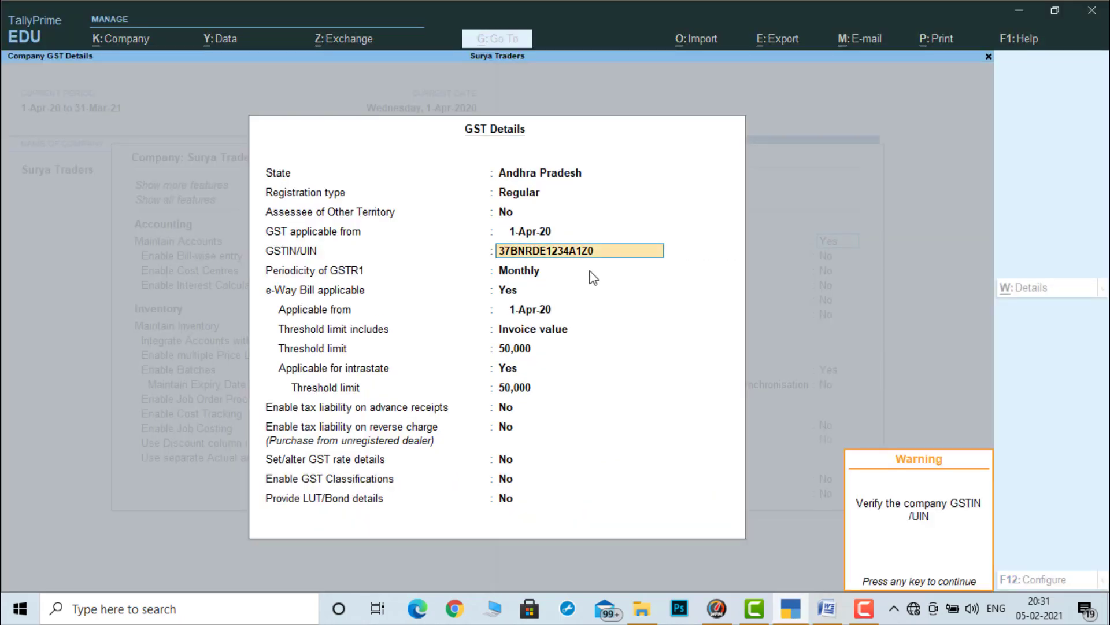
key(Return)
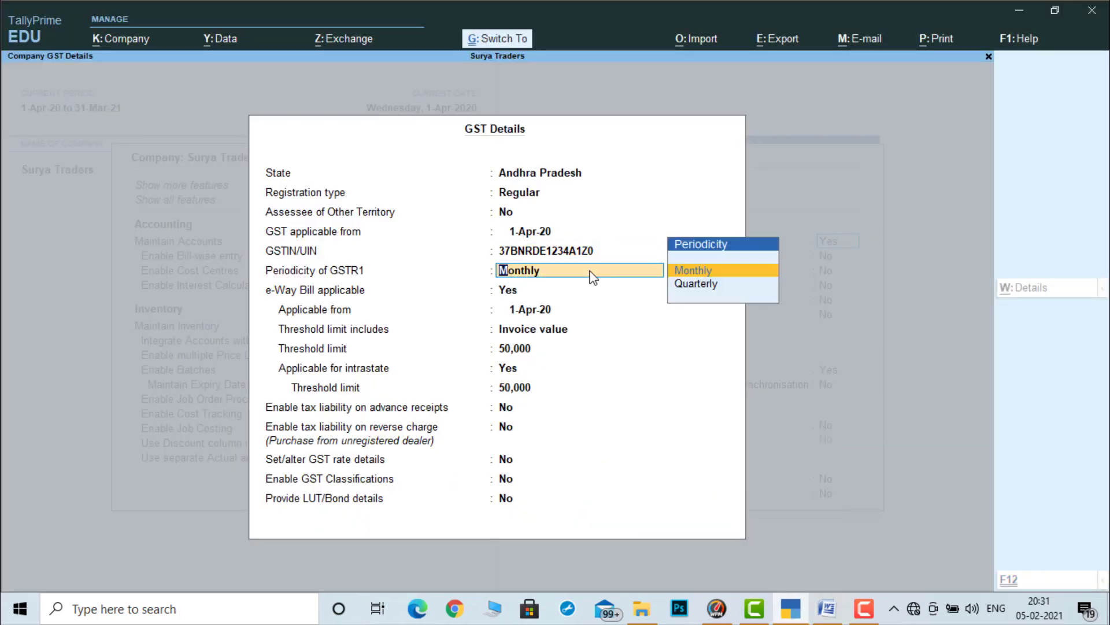
key(ctrl+a)
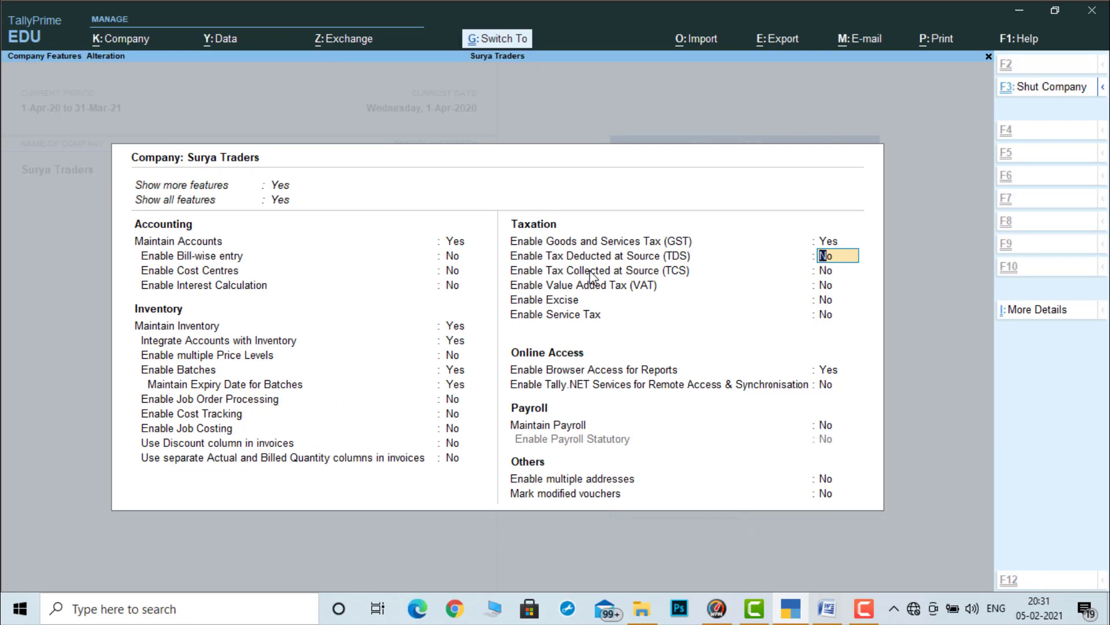
key(ctrl+a)
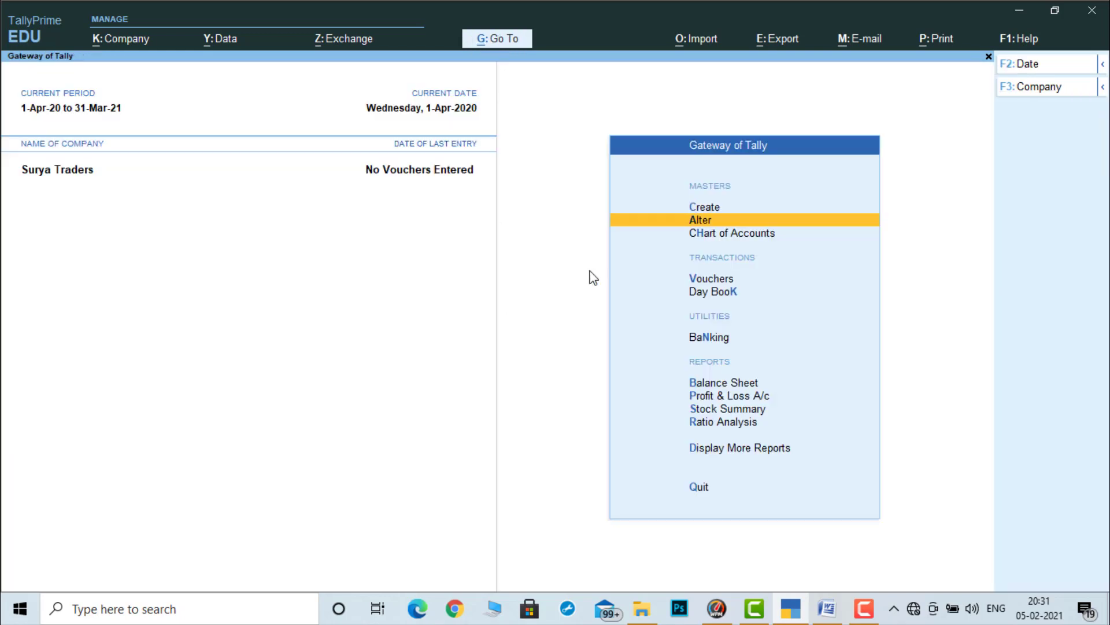
Step: Open the ledger masters for alteration and look through the existing ledgers of Surya Traders
key(Up)
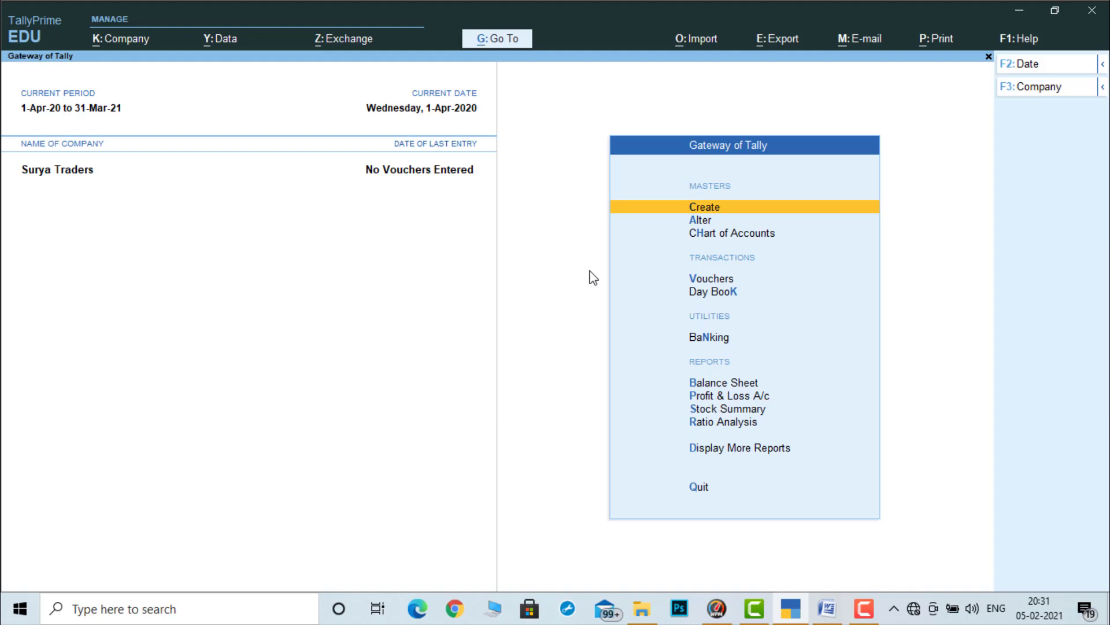
key(Down)
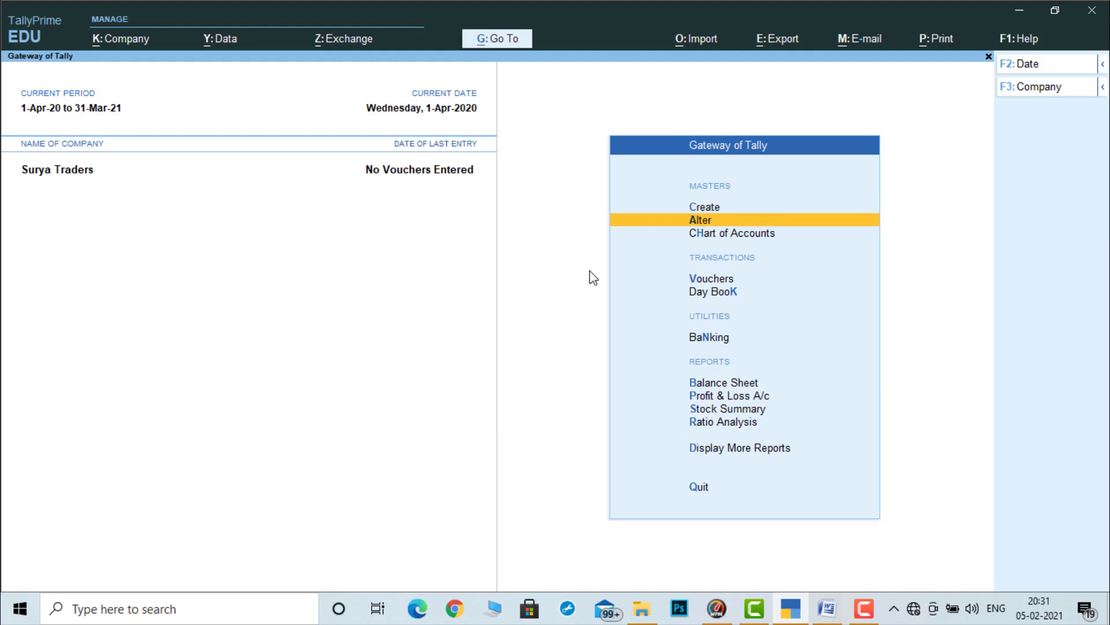
key(Return)
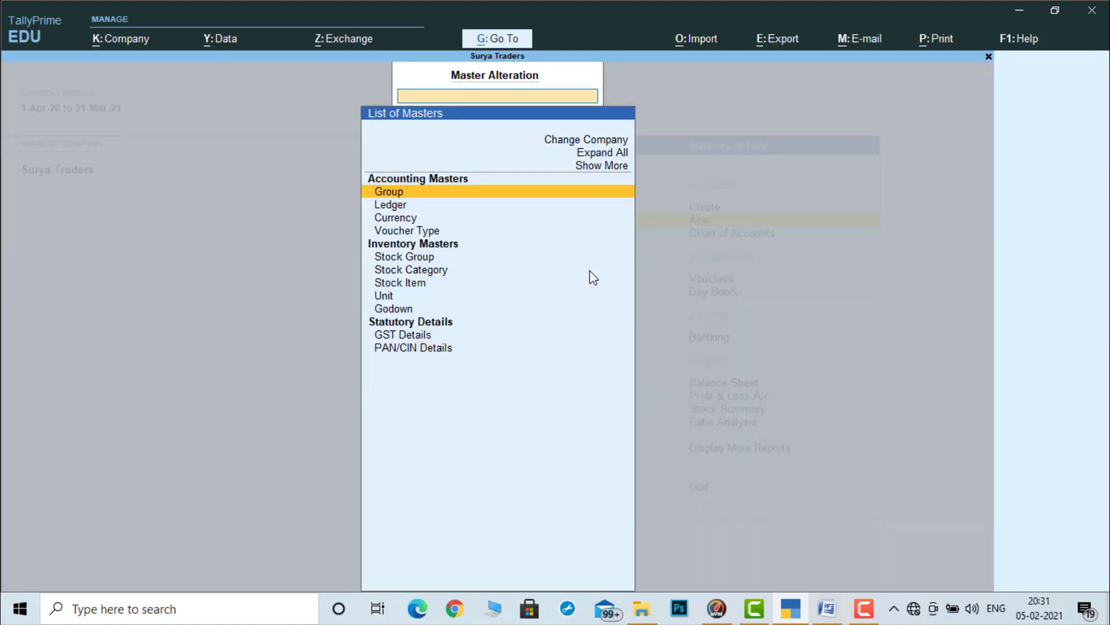
key(Down)
key(Return)
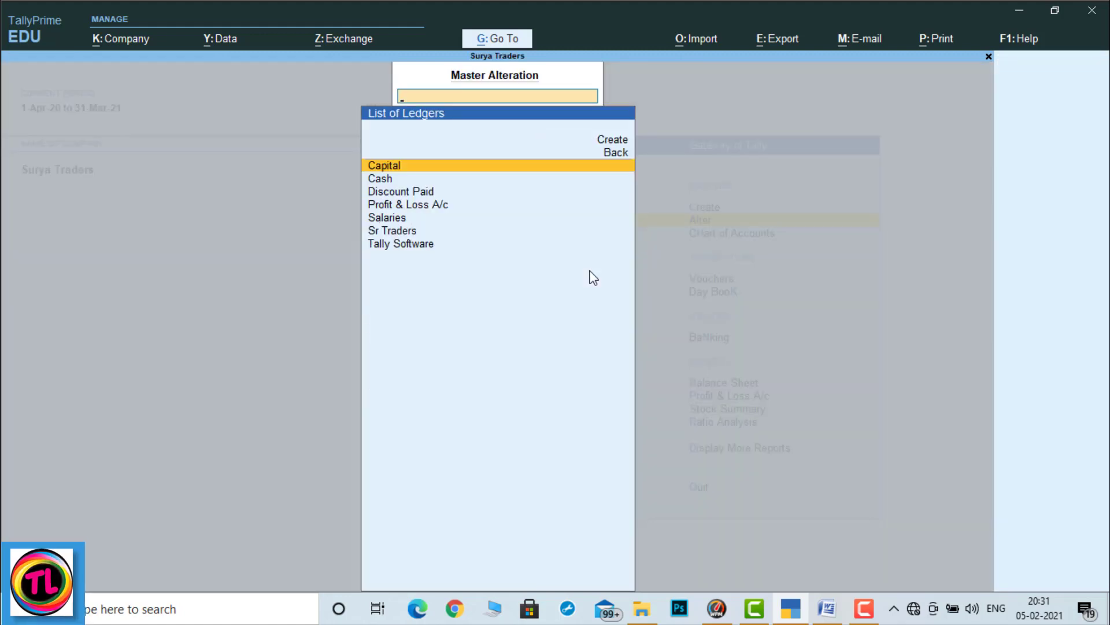
key(Down)
key(Down)
key(Down)
key(Down)
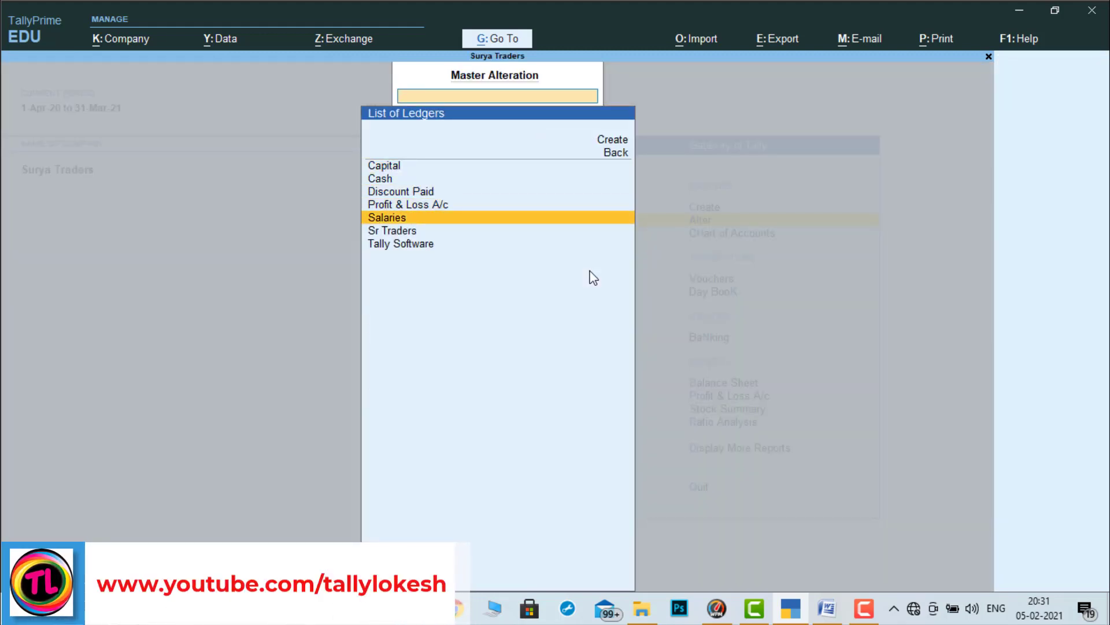
key(Down)
key(Down)
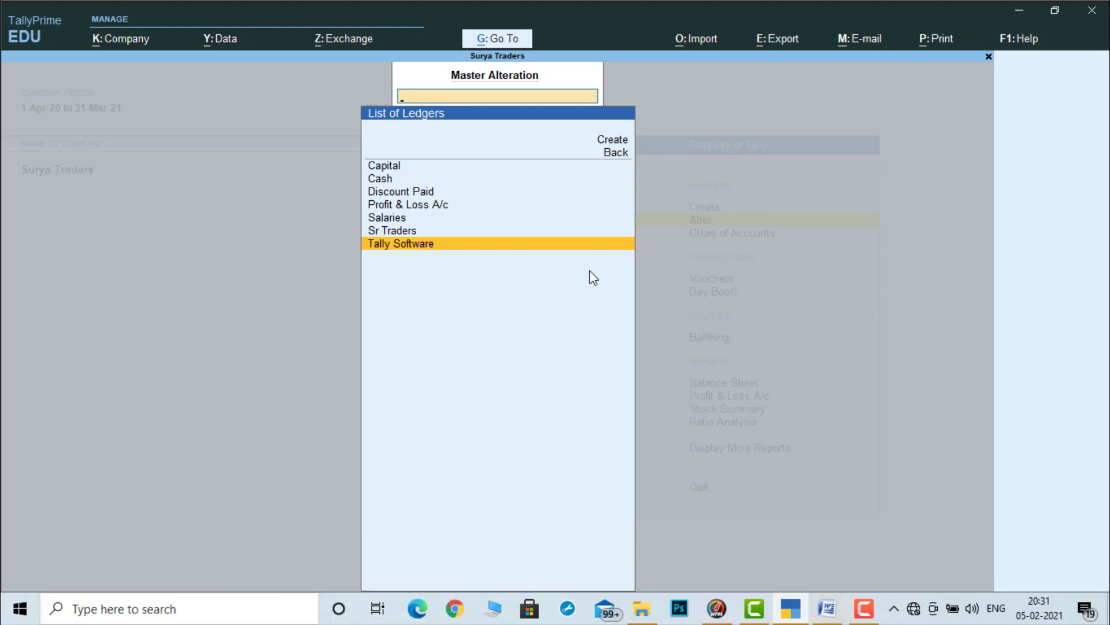
key(Escape)
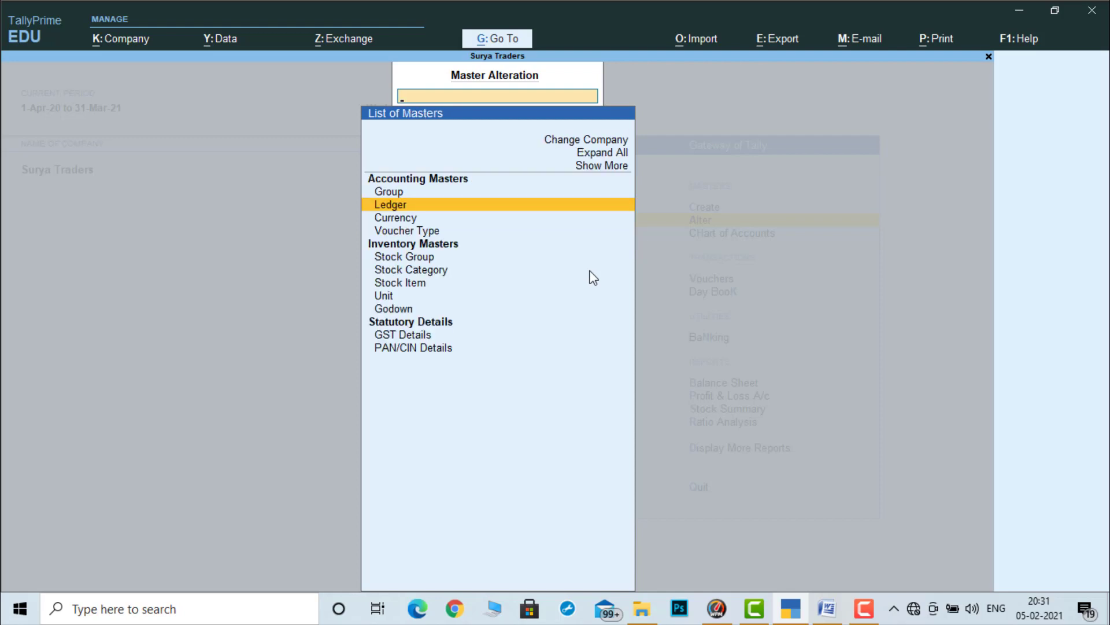
Step: Check which units of measure exist among the inventory masters
key(Down)
key(Down)
key(Down)
key(Down)
key(Down)
key(Down)
key(Down)
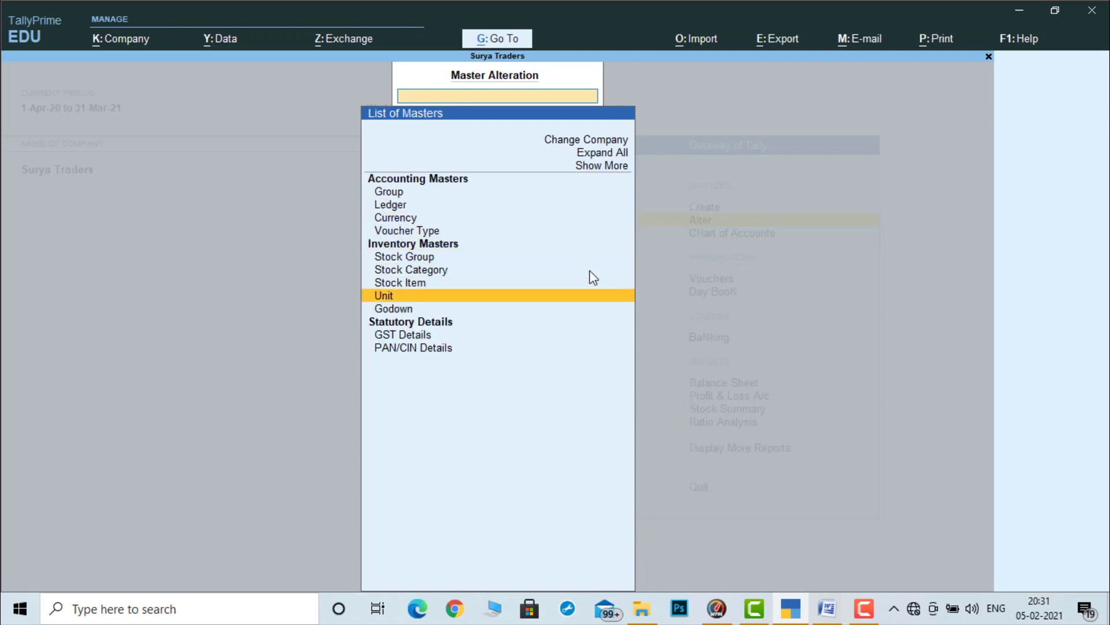
key(Return)
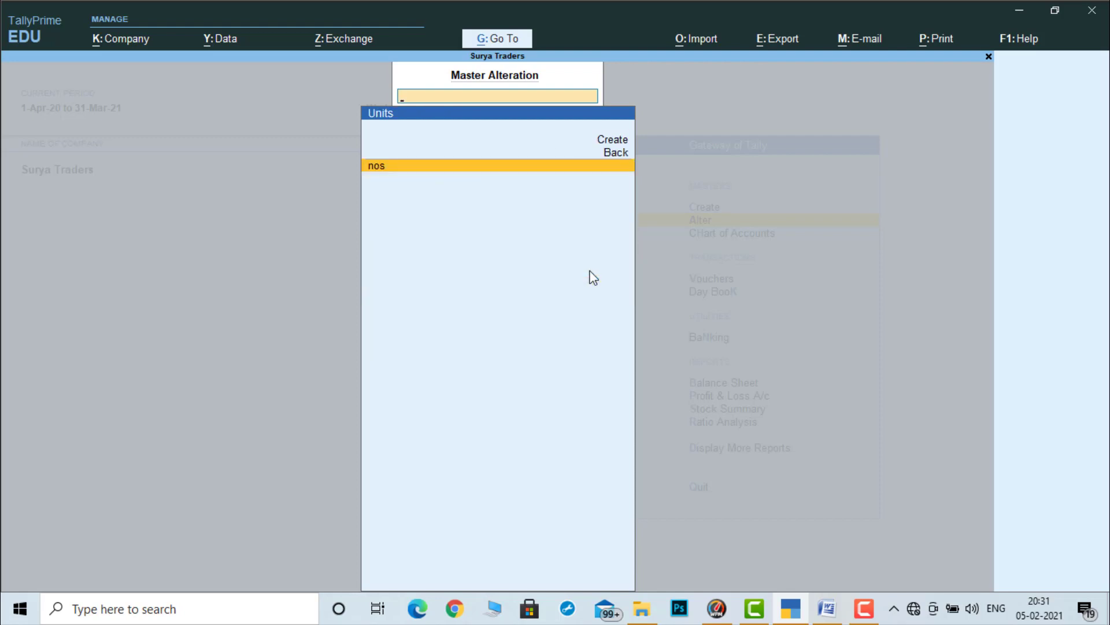
key(Escape)
Step: Look through the existing stock items and return to the Gateway of Tally
key(Up)
key(Return)
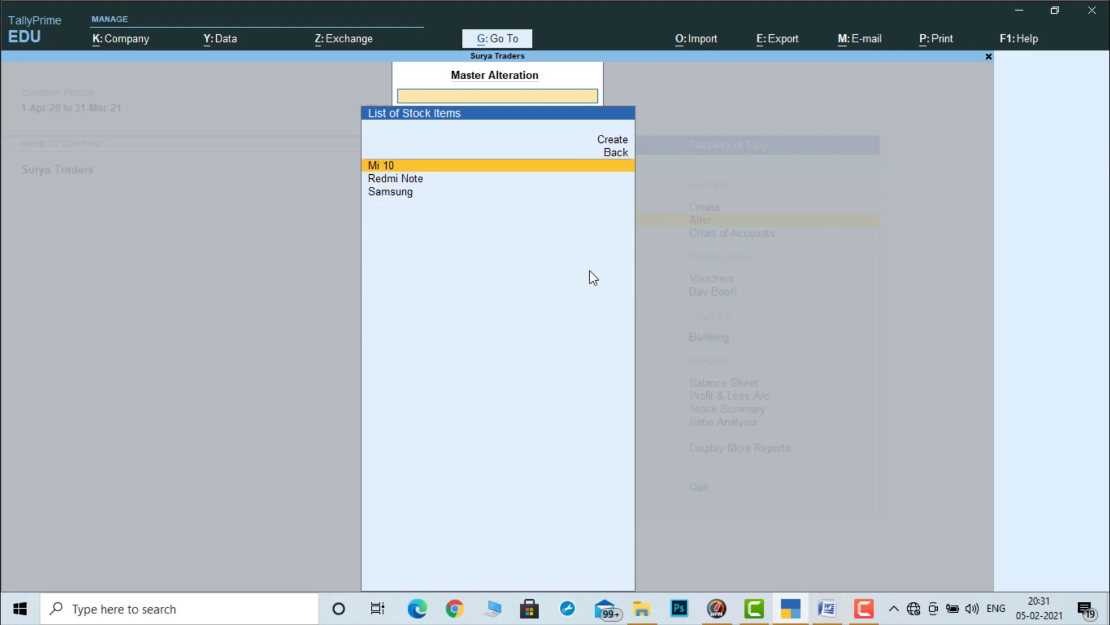
key(Down)
key(Down)
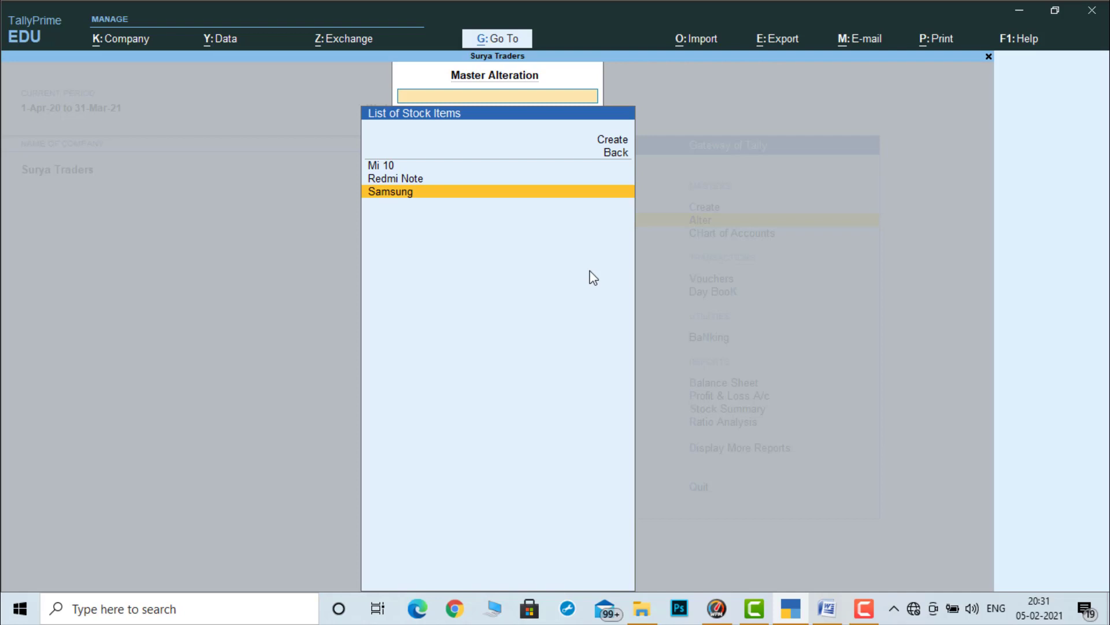
key(Escape)
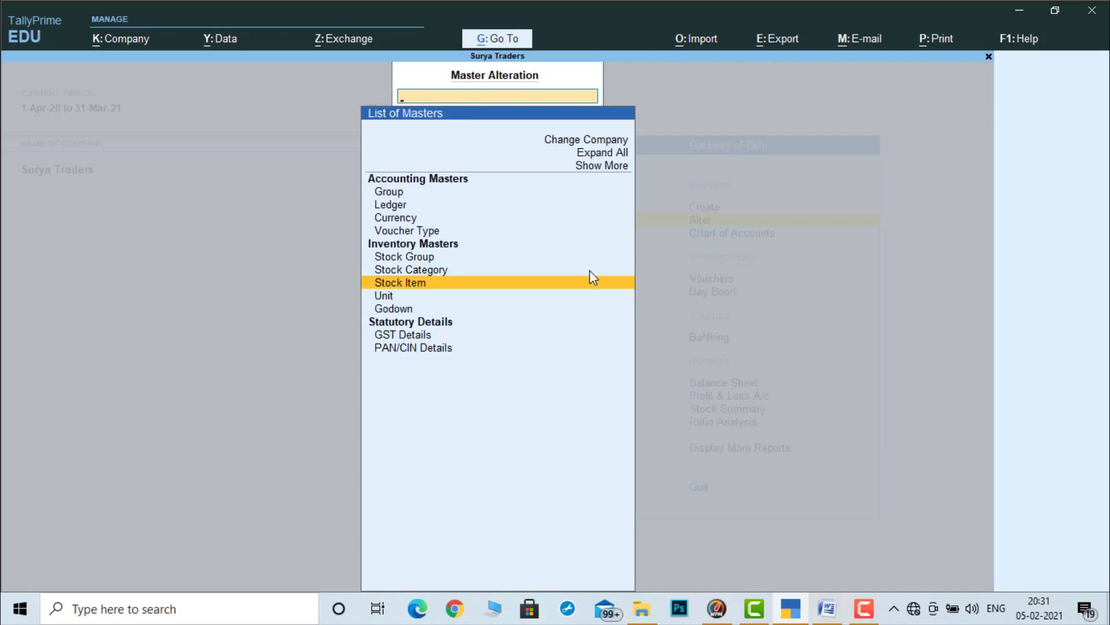
key(Escape)
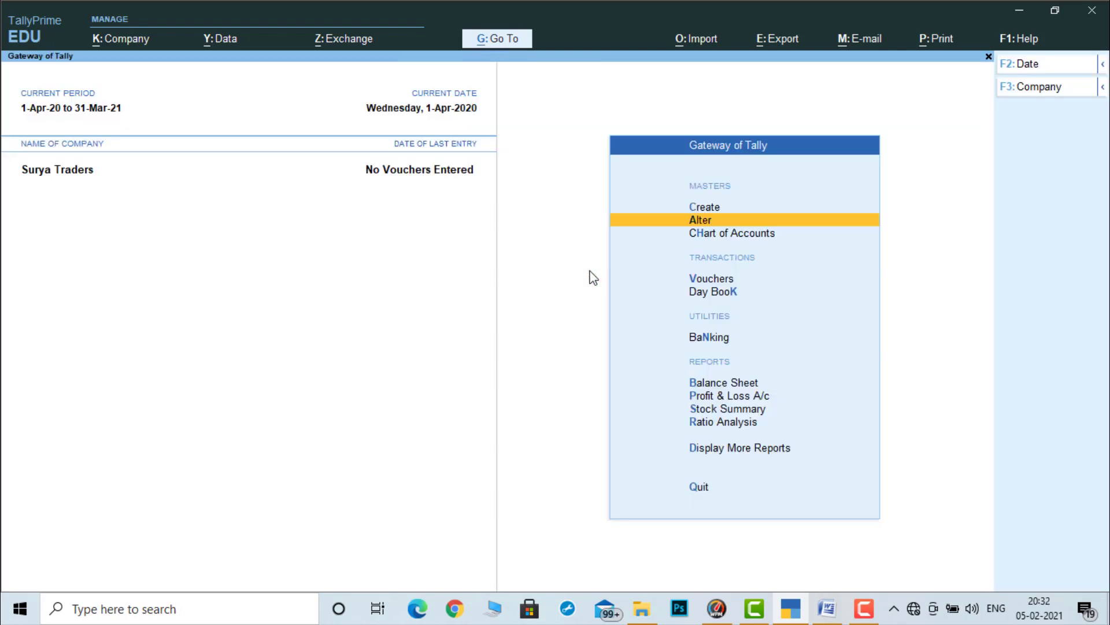
Step: Check the first transaction in the Word problem sheet and open a Receipt voucher for it in TallyPrime
key(Down)
key(Down)
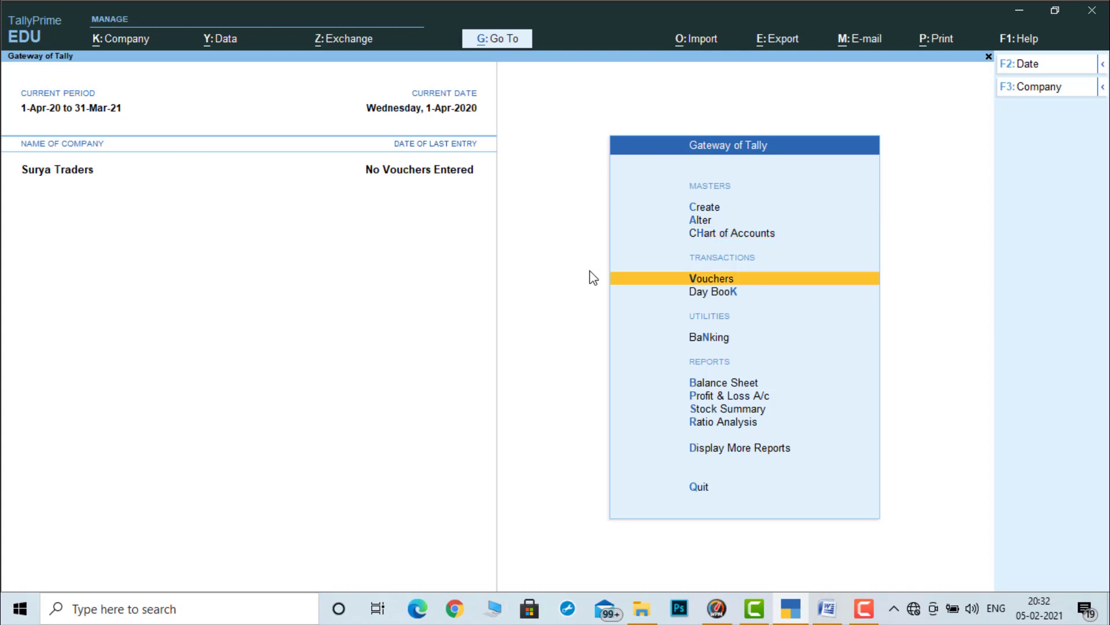
key(Return)
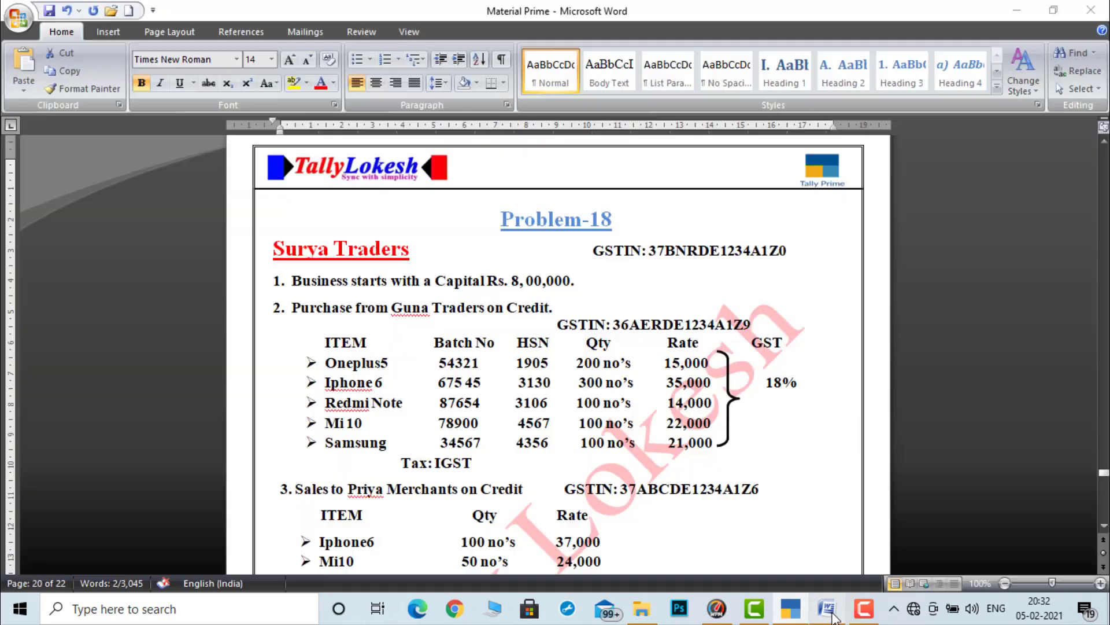
click(830, 612)
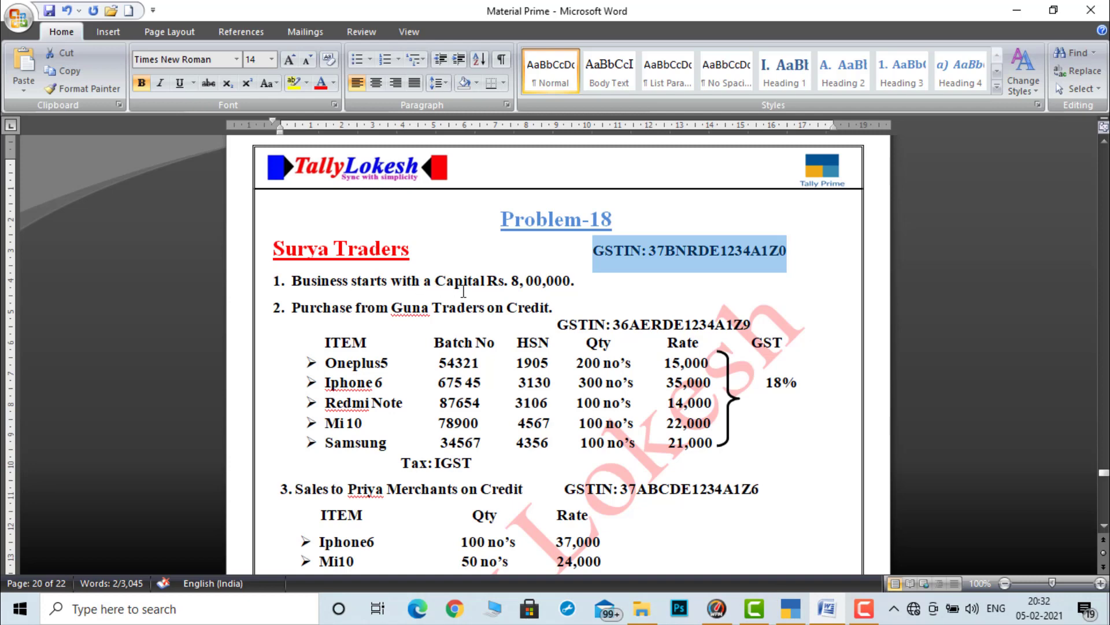
click(791, 607)
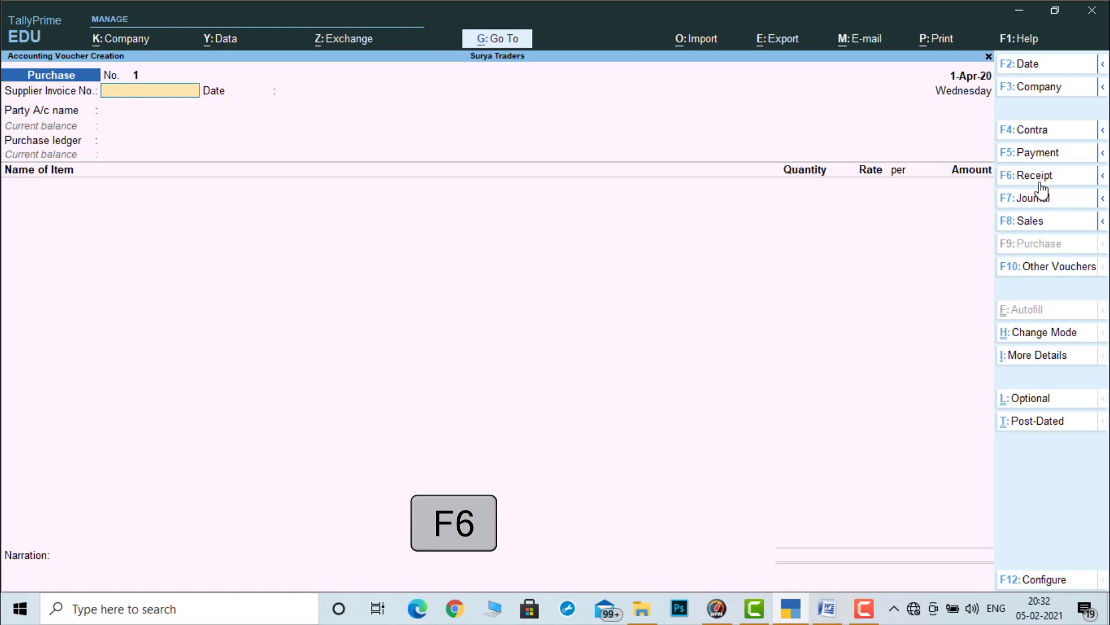
click(1038, 179)
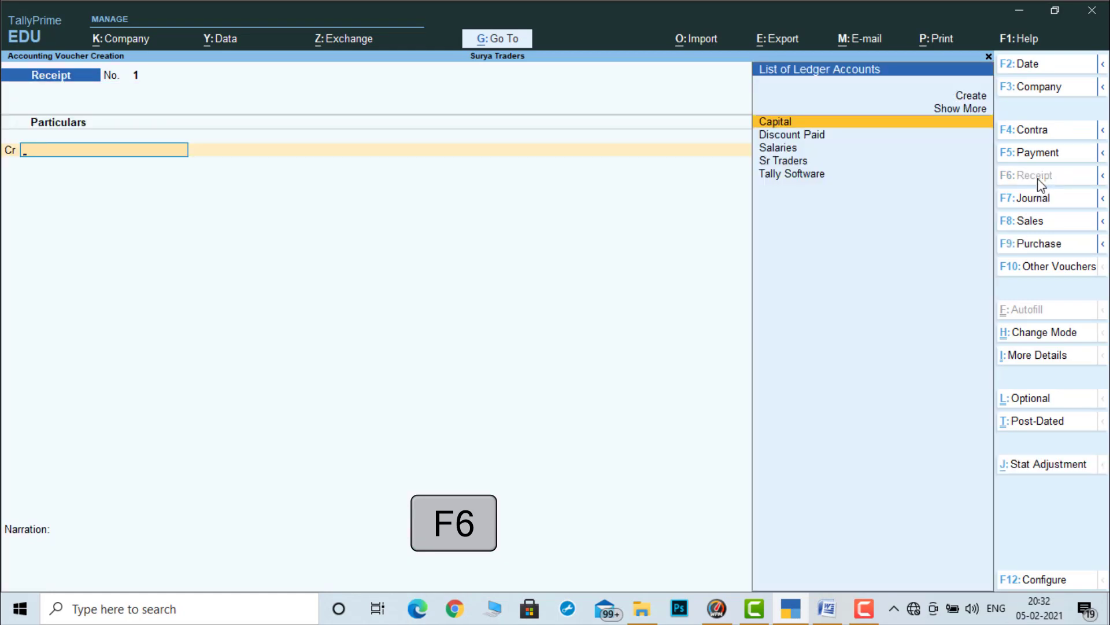
Step: Record the starting capital by crediting Capital with 8,00,000 and debiting Cash, and accept the receipt voucher without narration
key(Return)
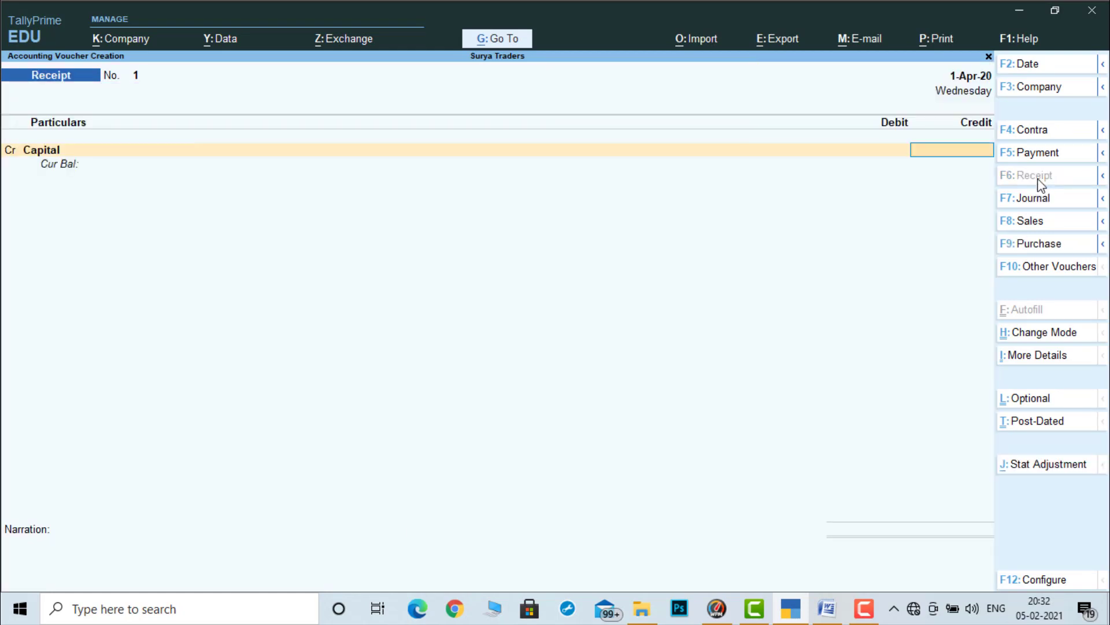
text(800000)
key(Return)
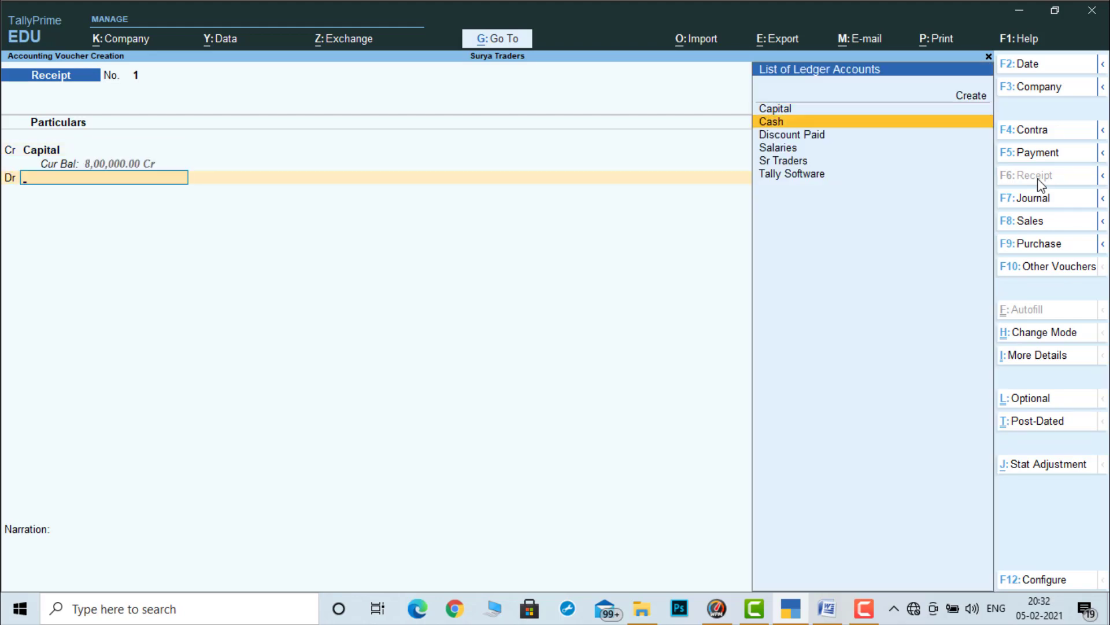
key(Return)
key(Return)
key(Return)
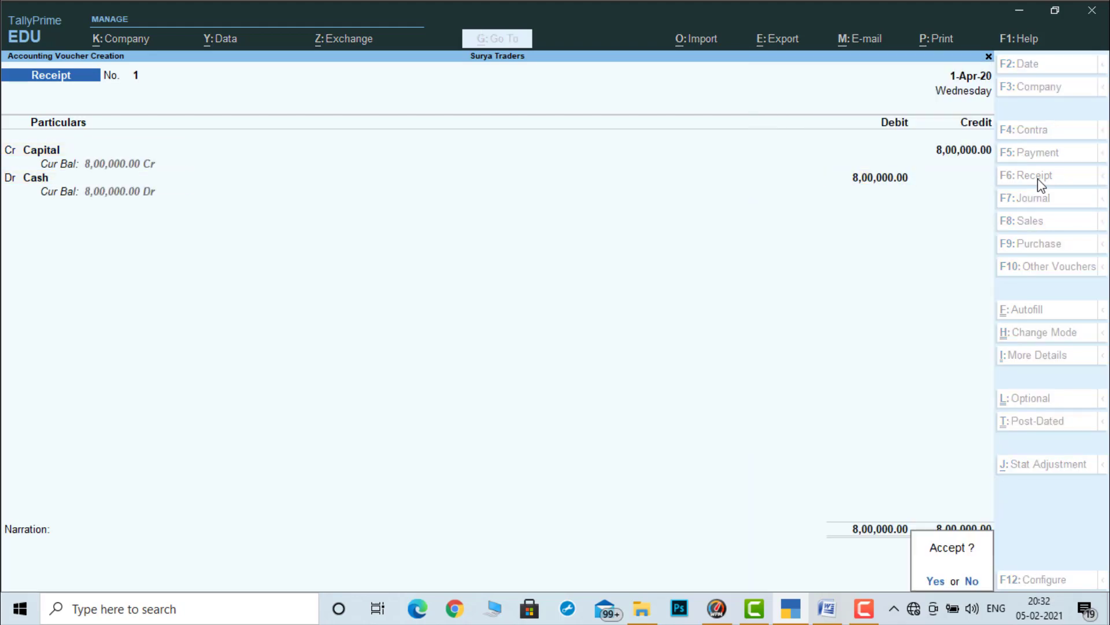
key(Return)
Step: Check the second transaction in the Word sheet and start a Purchase voucher in TallyPrime, leaving supplier invoice number and date blank
click(799, 611)
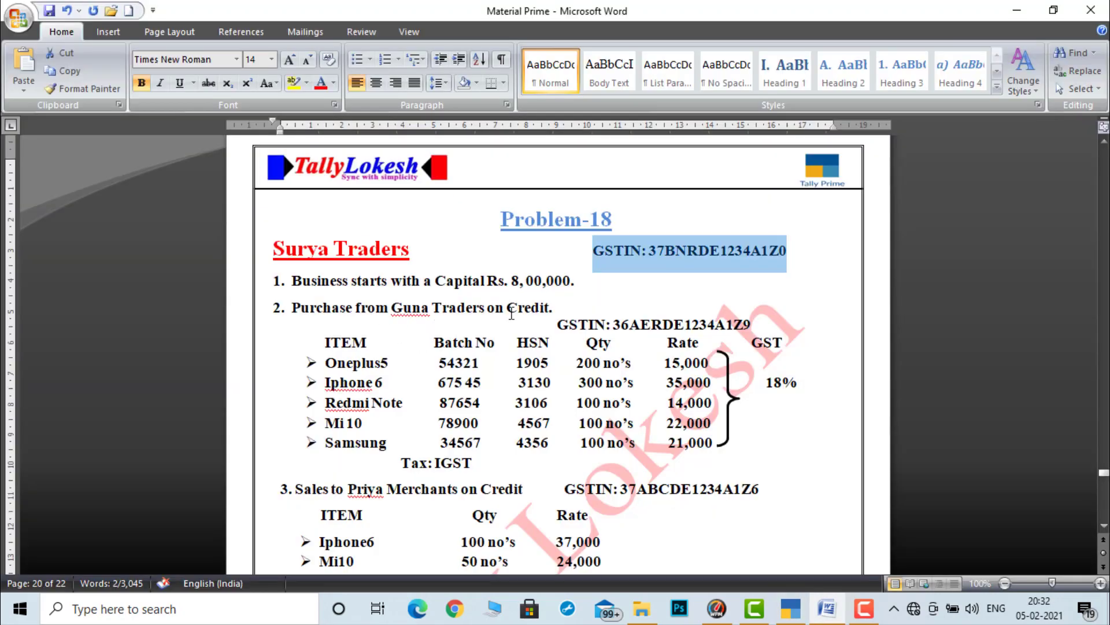
click(782, 614)
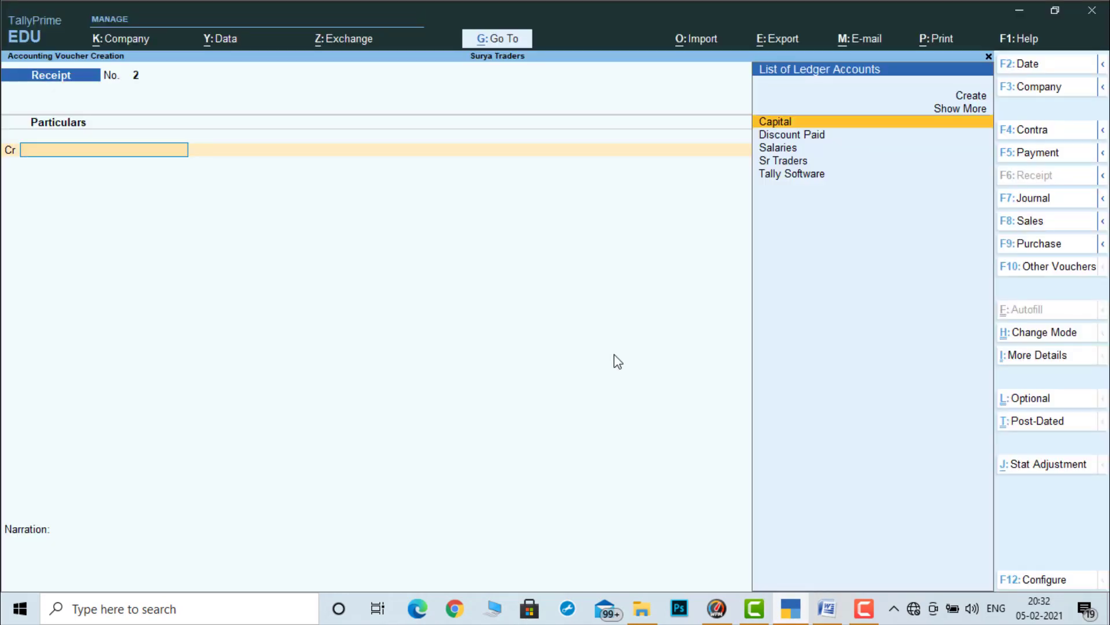
key(F9)
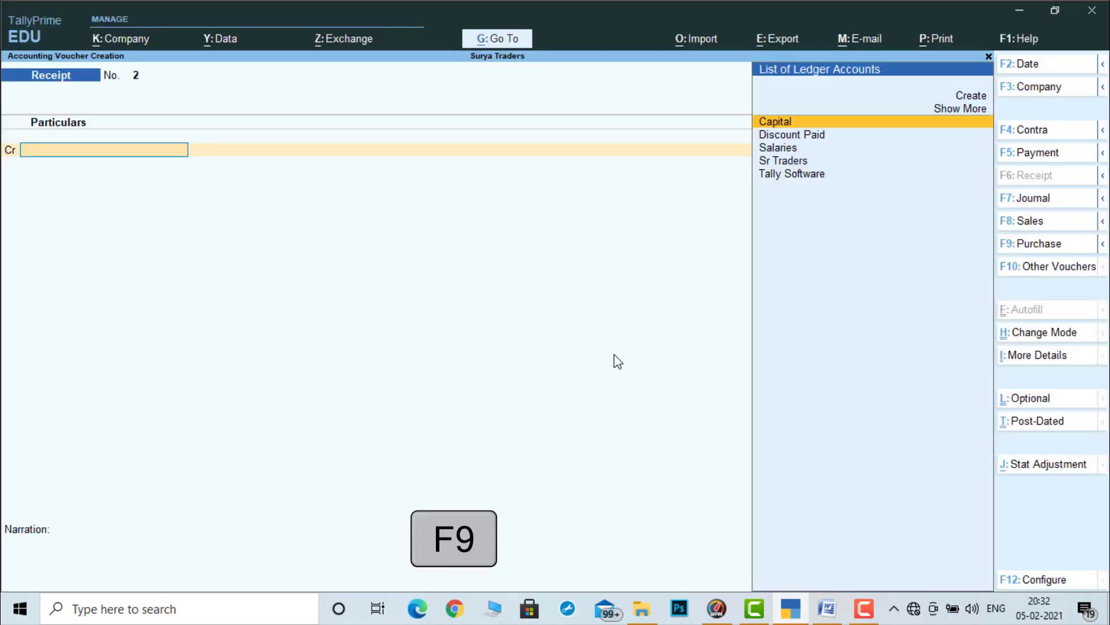
click(1041, 248)
key(Return)
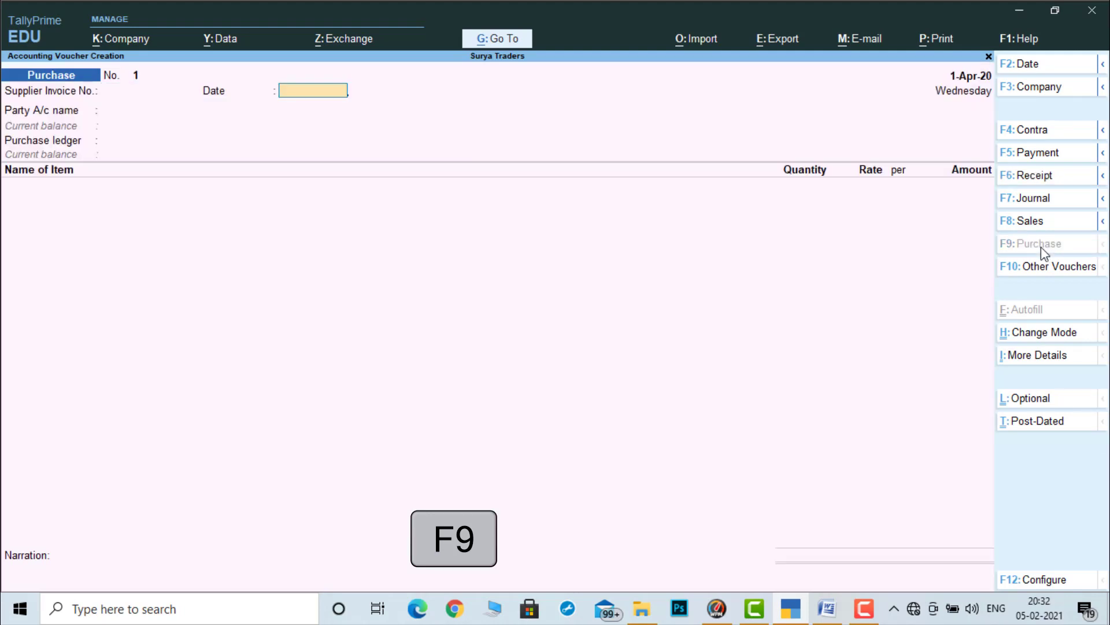
key(Return)
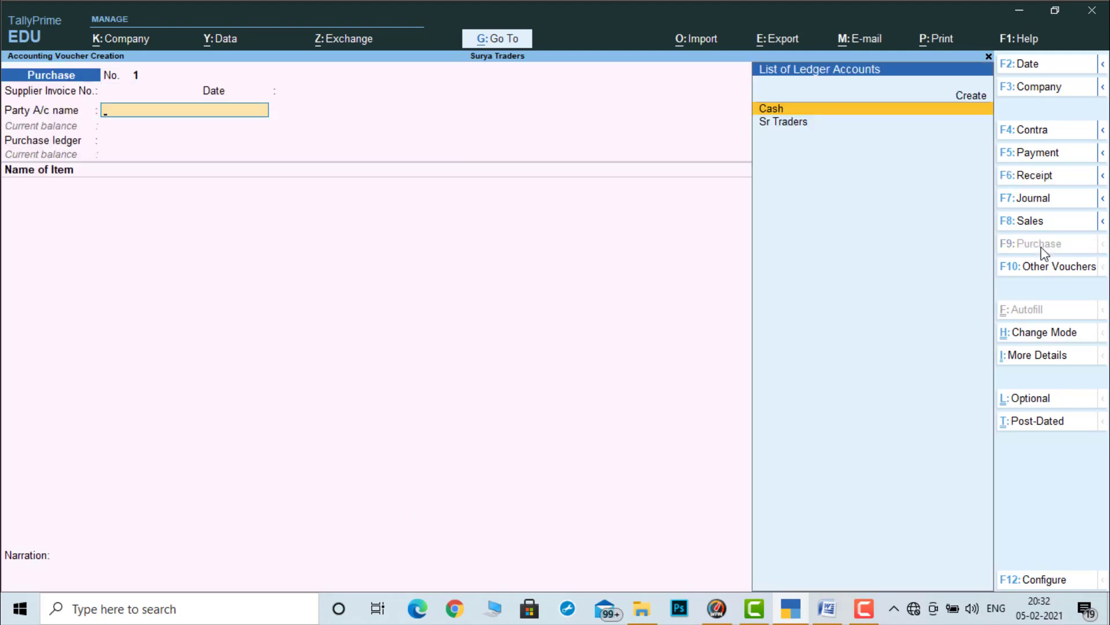
Step: Create a party ledger named Guna Traders under Sundry Creditors from within the purchase voucher
key(alt+c)
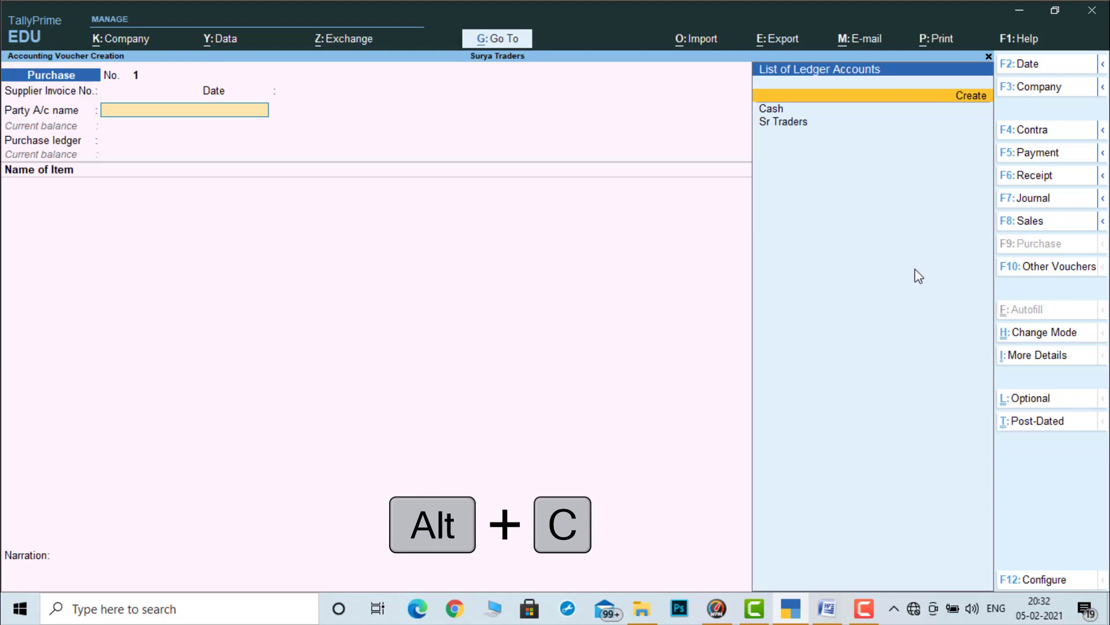
key(alt+c)
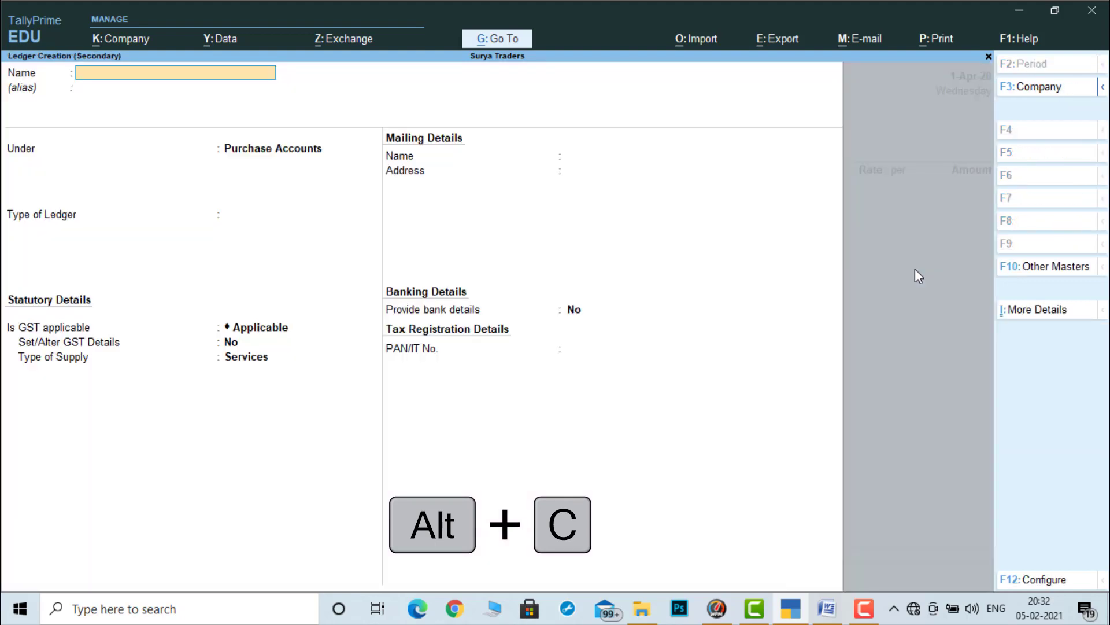
text(Guna Traders)
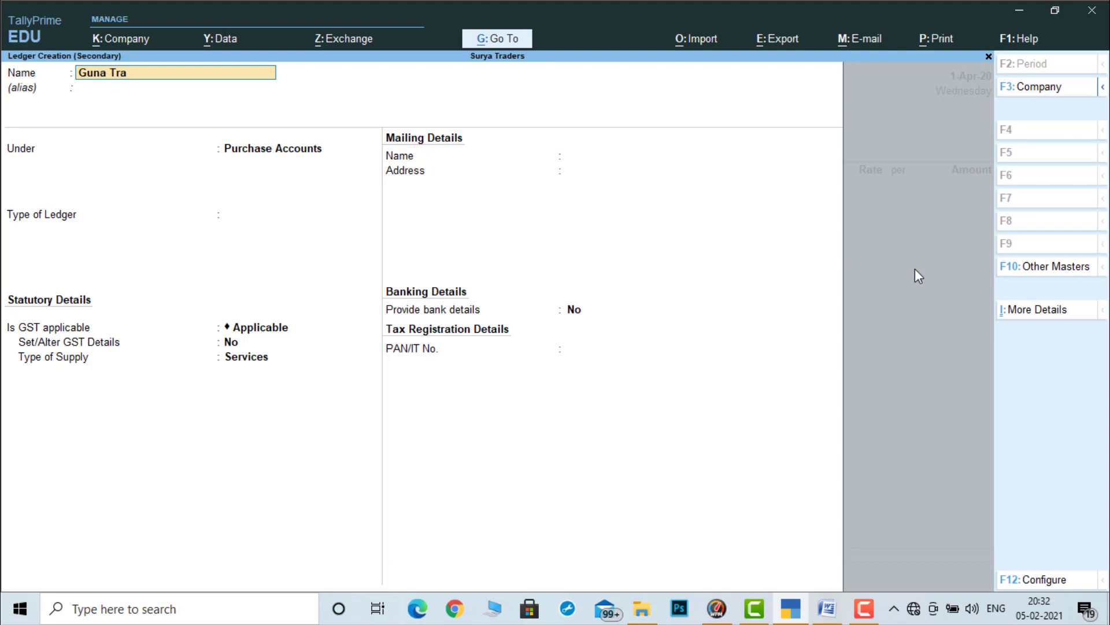
key(Return)
key(Return)
text(Sun)
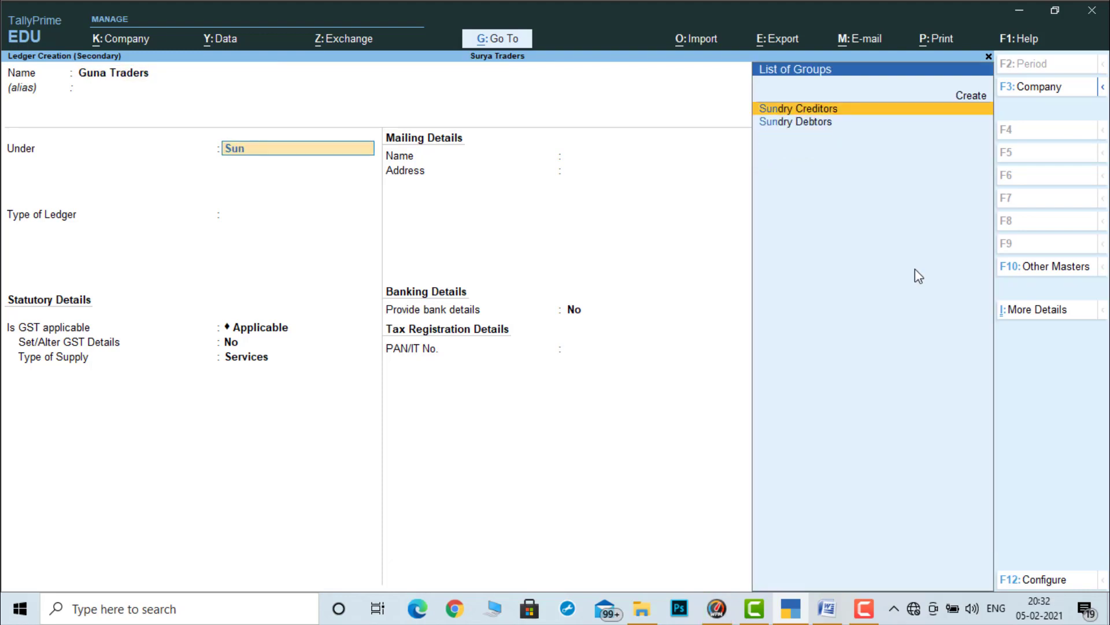
key(Return)
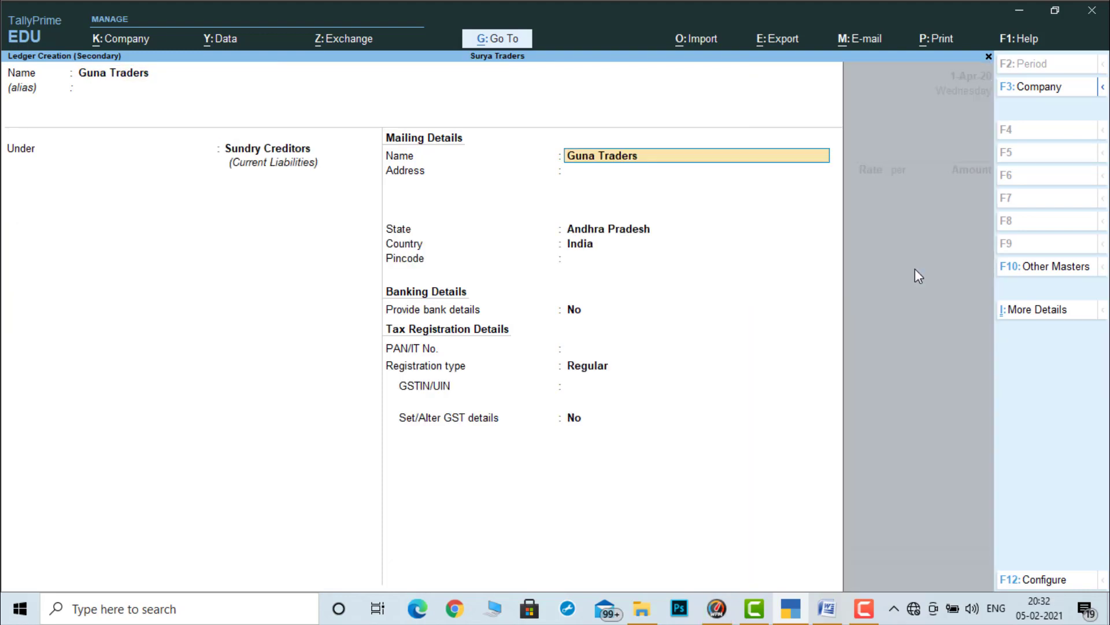
Step: Set the Guna Traders ledger's state to Telangana and keep India, no bank details and the Regular registration type
key(Return)
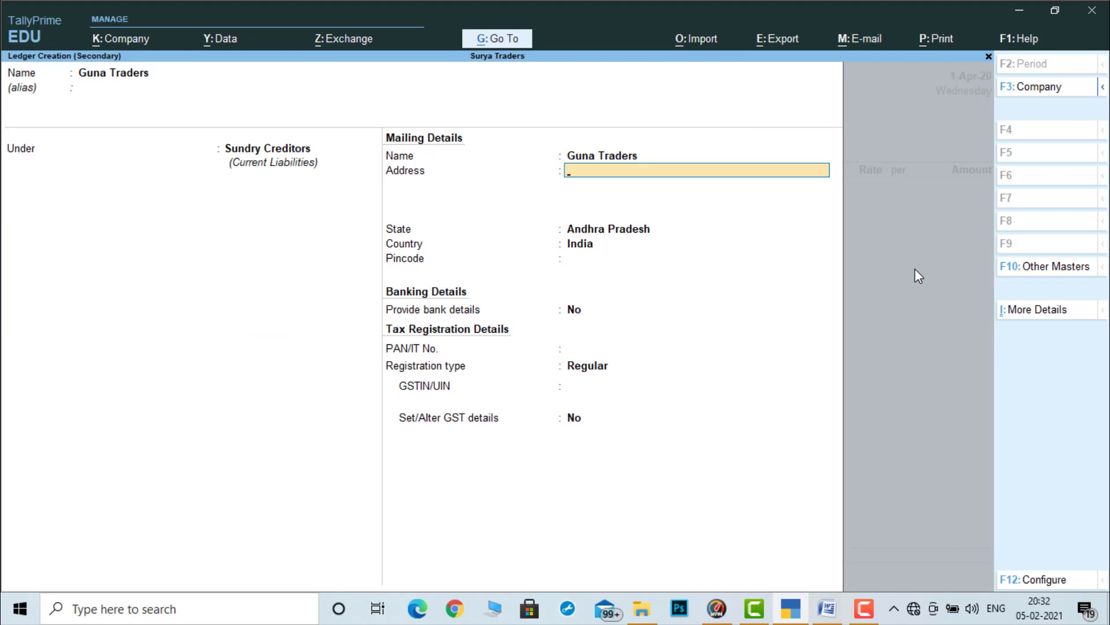
key(Return)
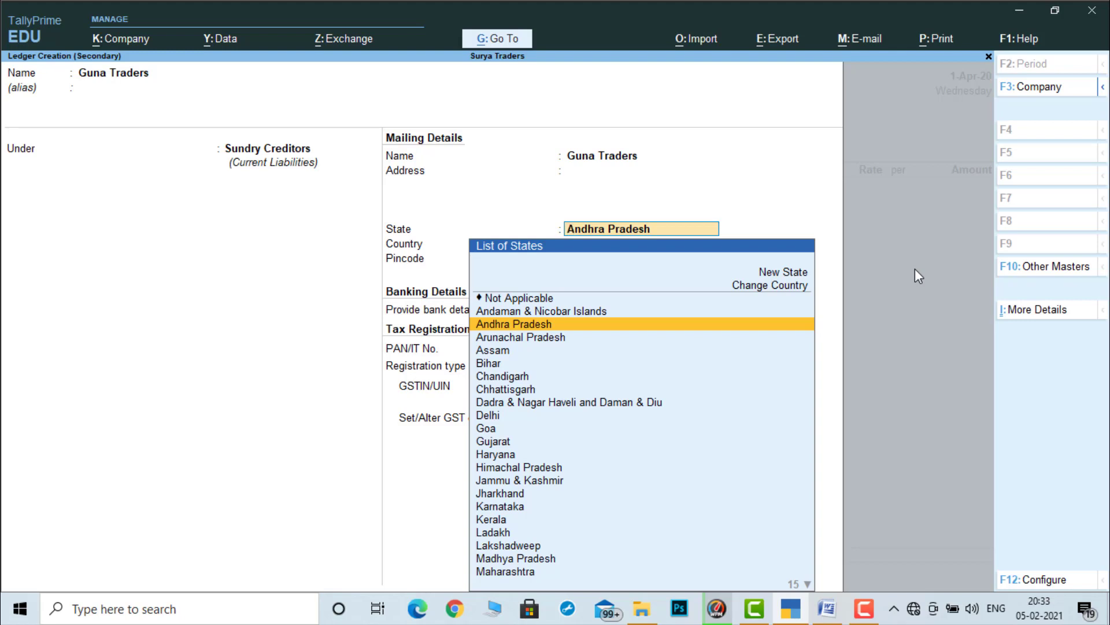
text(Tel)
key(Return)
key(Return)
key(Return)
key(Return)
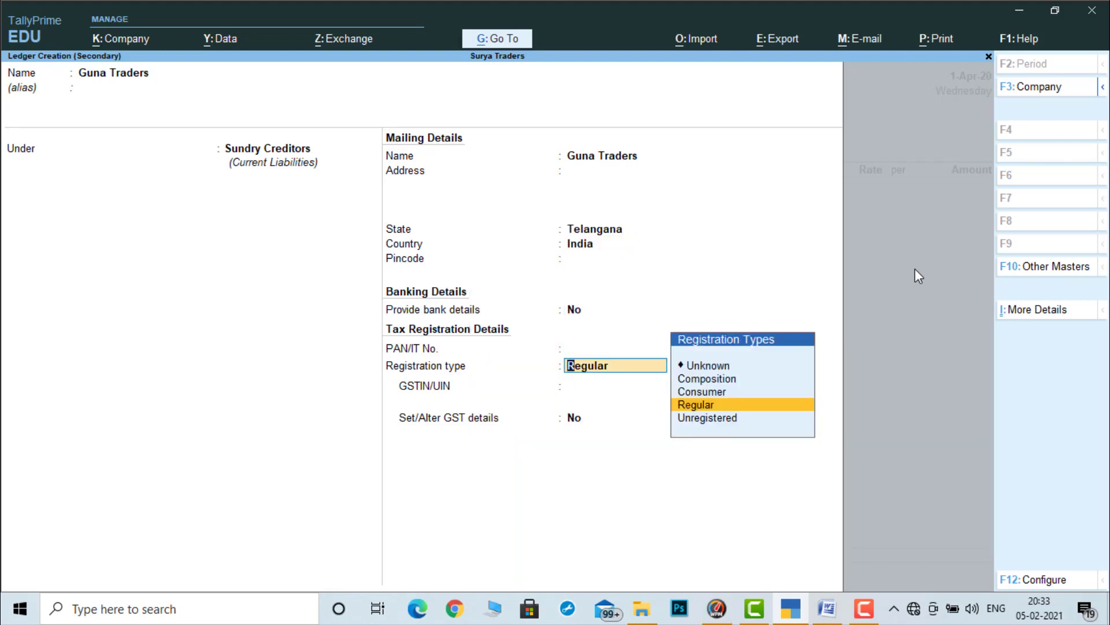
key(Return)
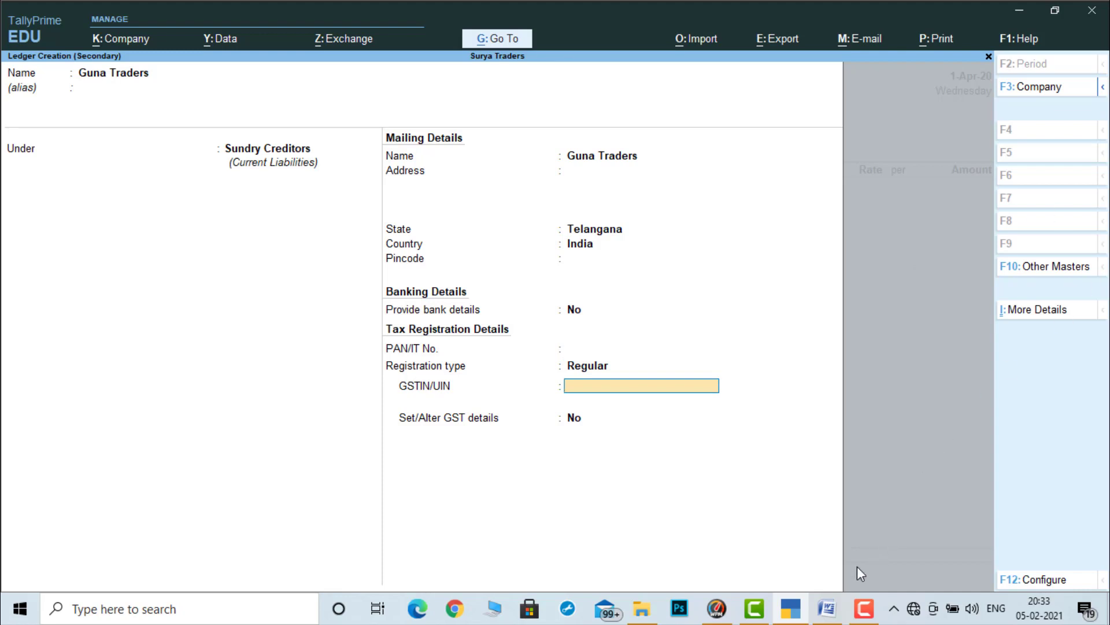
Step: Copy the Guna Traders GSTIN from the Word sheet into the ledger's GSTIN/UIN field and save the ledger
click(828, 608)
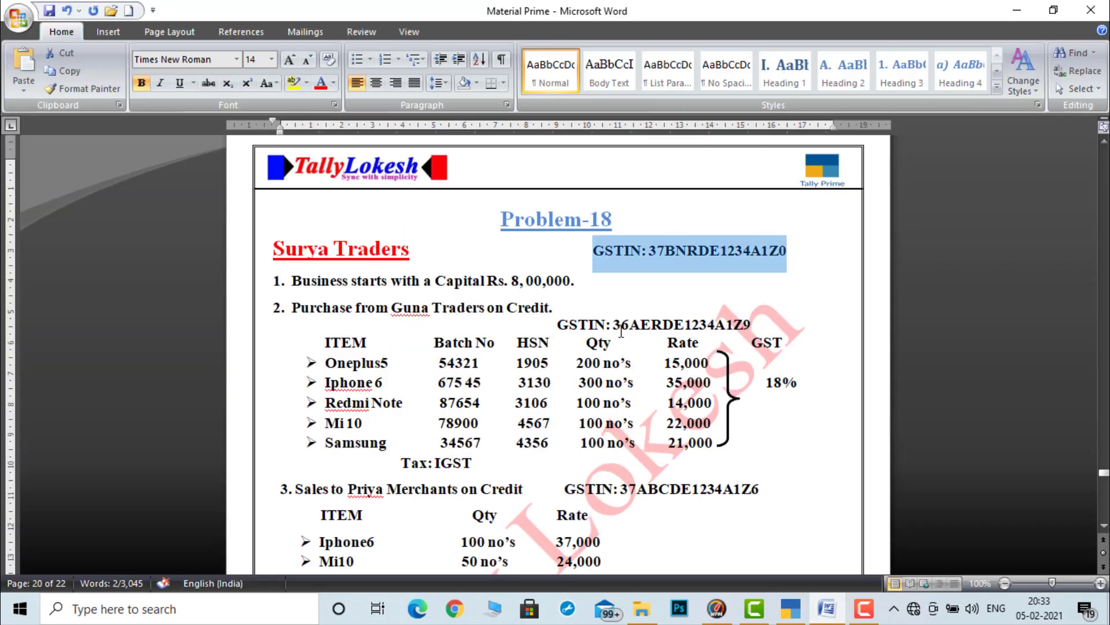
drag(614, 325, 759, 320)
key(ctrl+c)
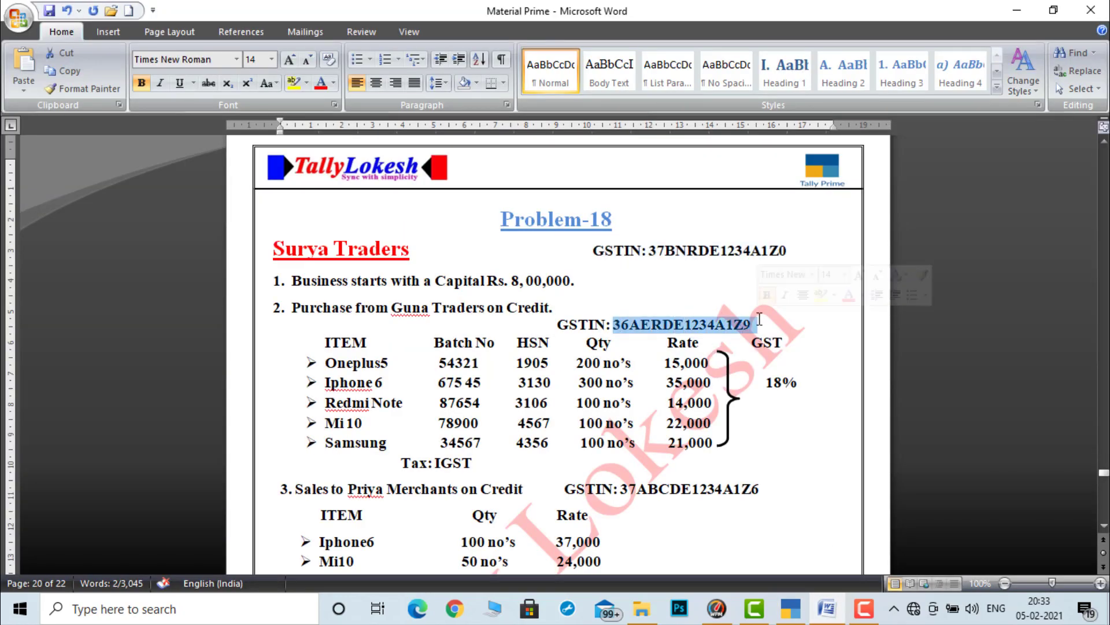
click(794, 608)
key(ctrl+v)
key(Return)
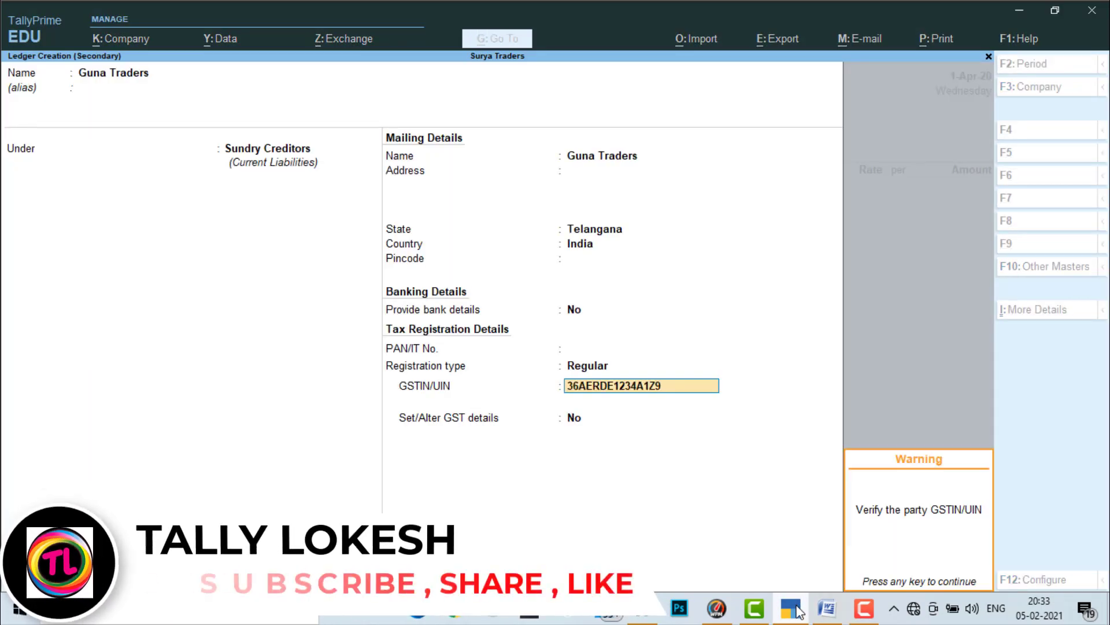
key(Return)
key(Return)
key(Return)
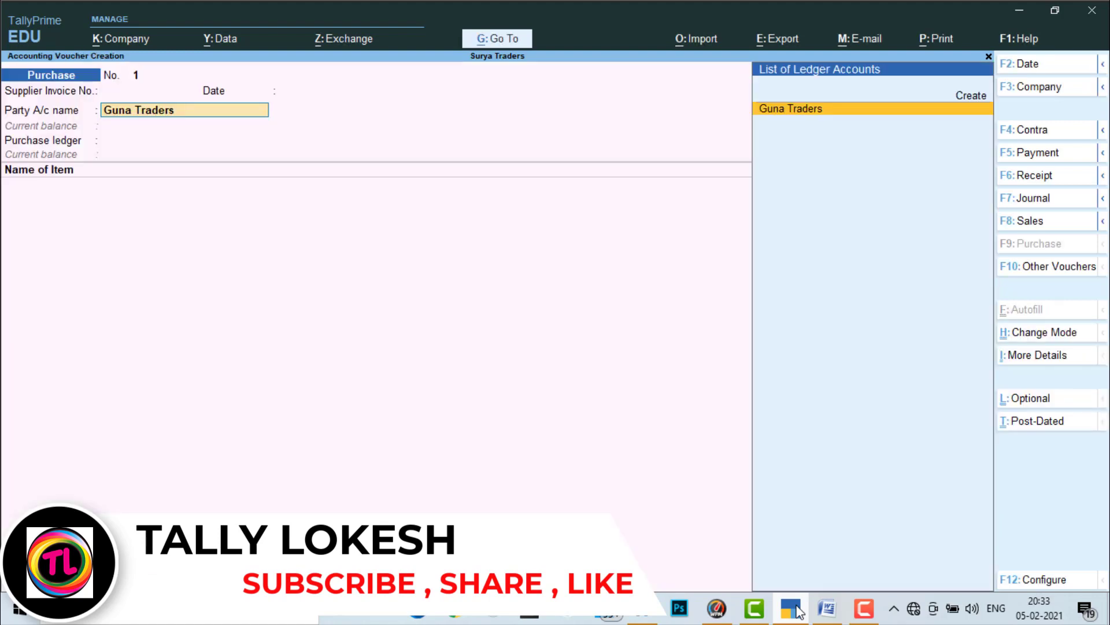
Step: Use Guna Traders as the purchase voucher's party and accept the supplier's party details as filled in
key(Return)
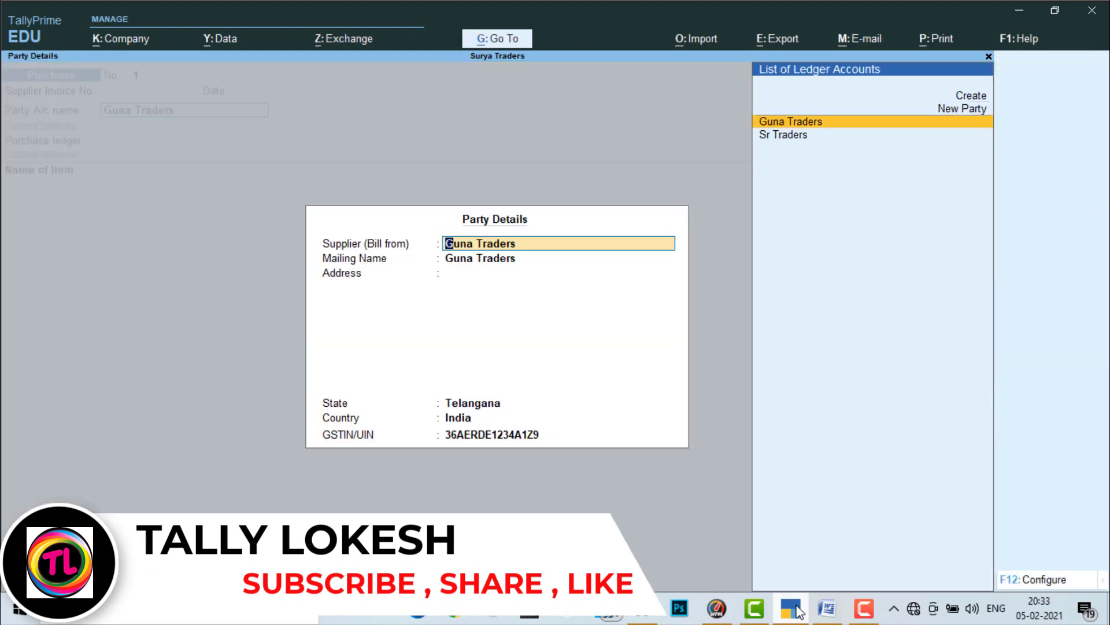
key(Return)
key(Return)
key(Return)
key(Return)
key(Return)
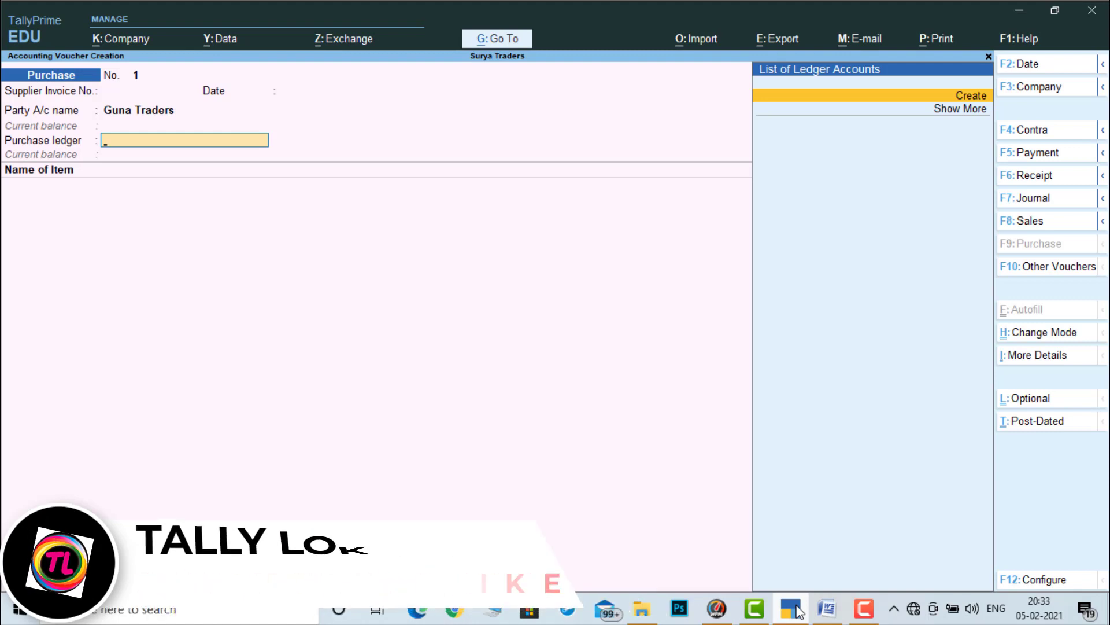
Step: Start a new ledger for the voucher's purchase ledger and name it Purchase Igst
key(alt+c)
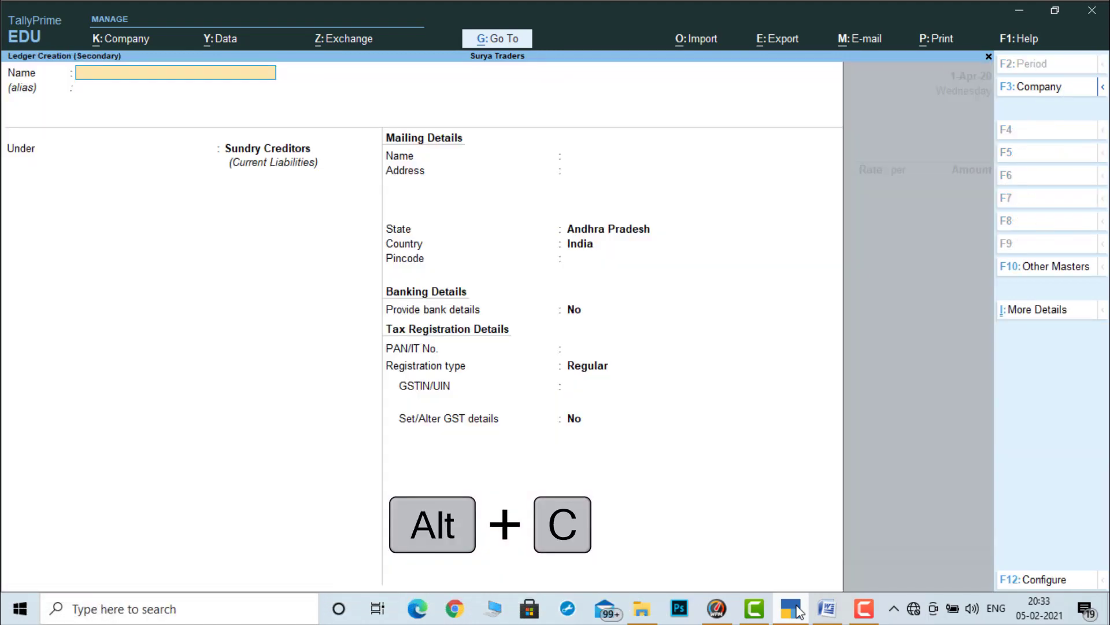
text(Purchase)
key(Return)
key(Return)
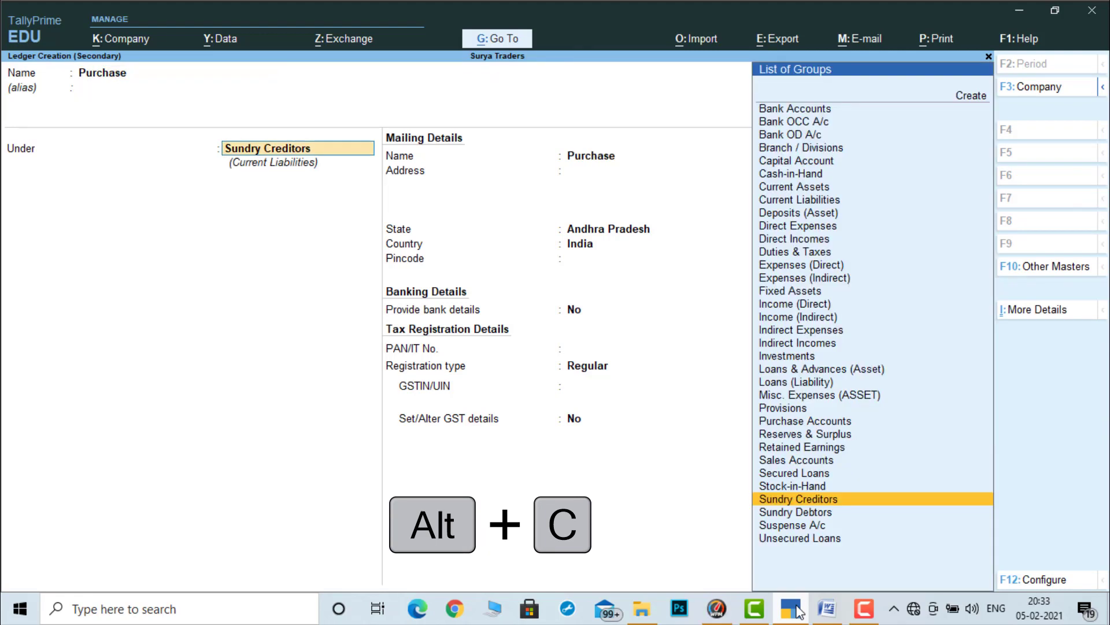
key(BackSpace)
key(BackSpace)
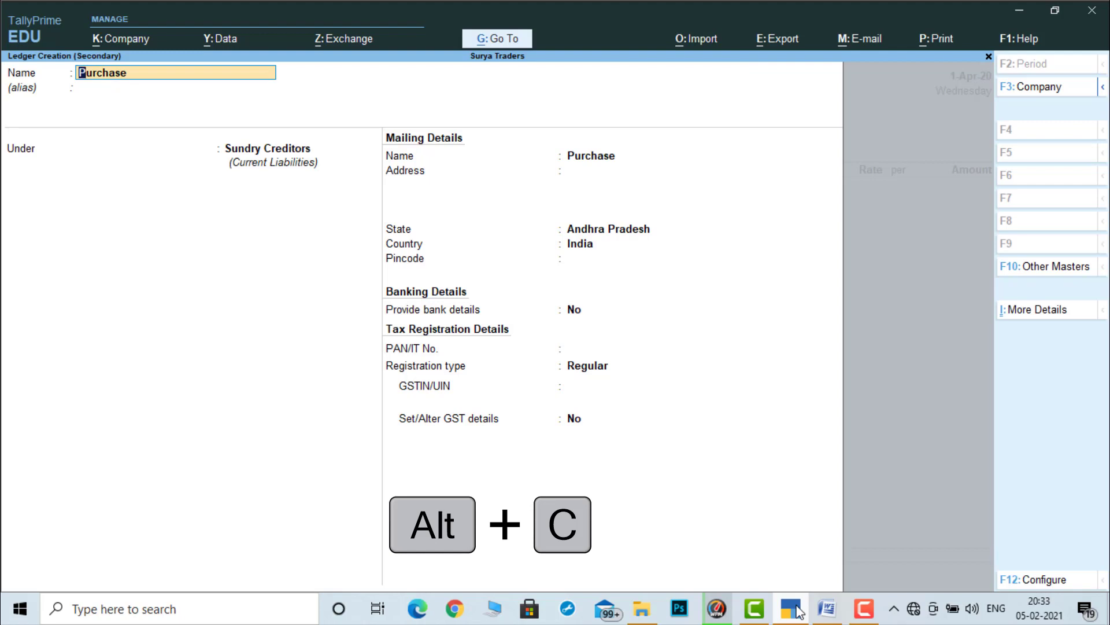
text(Purchase)
text( lg)
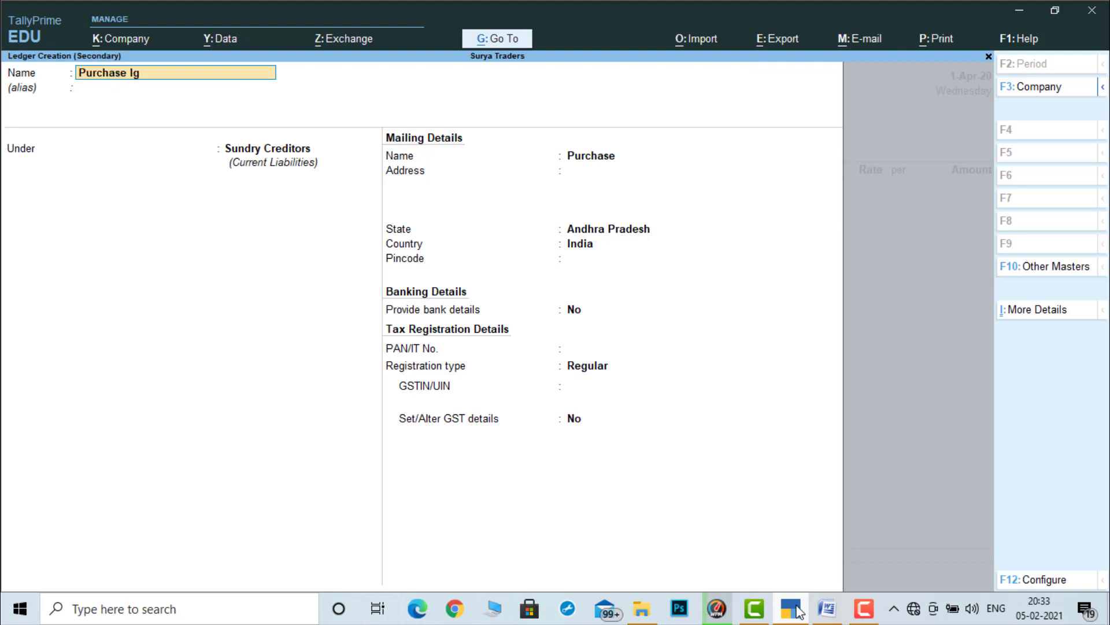
key(Return)
Step: Place the Purchase Igst ledger under Purchase Accounts with Goods as type of supply, and save it into the voucher
text(Pu)
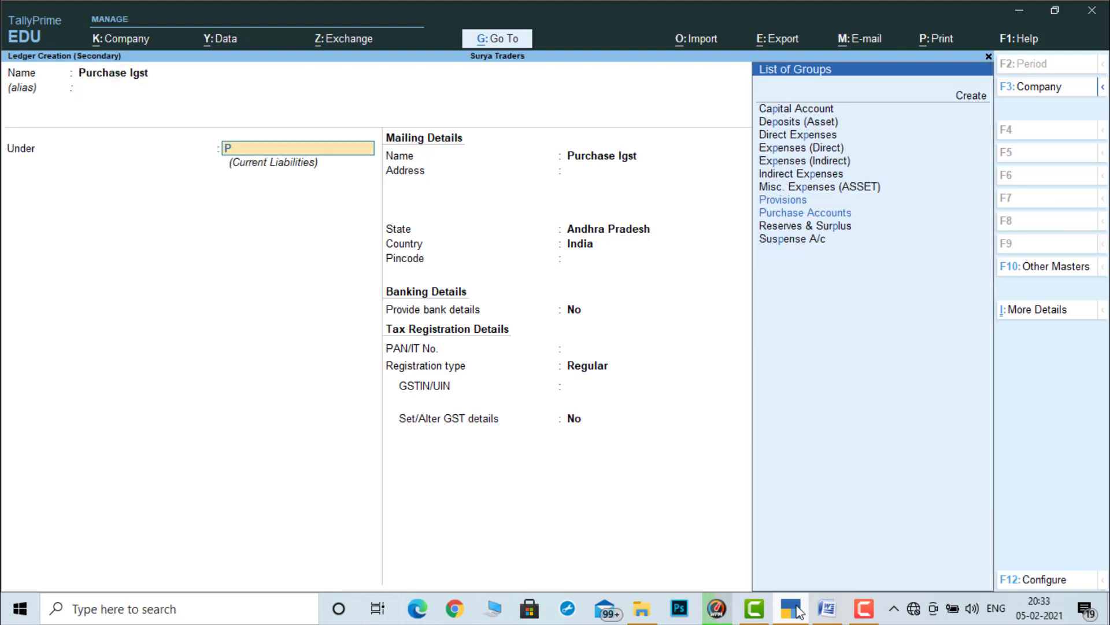
key(Return)
key(Return)
key(Return)
key(Return)
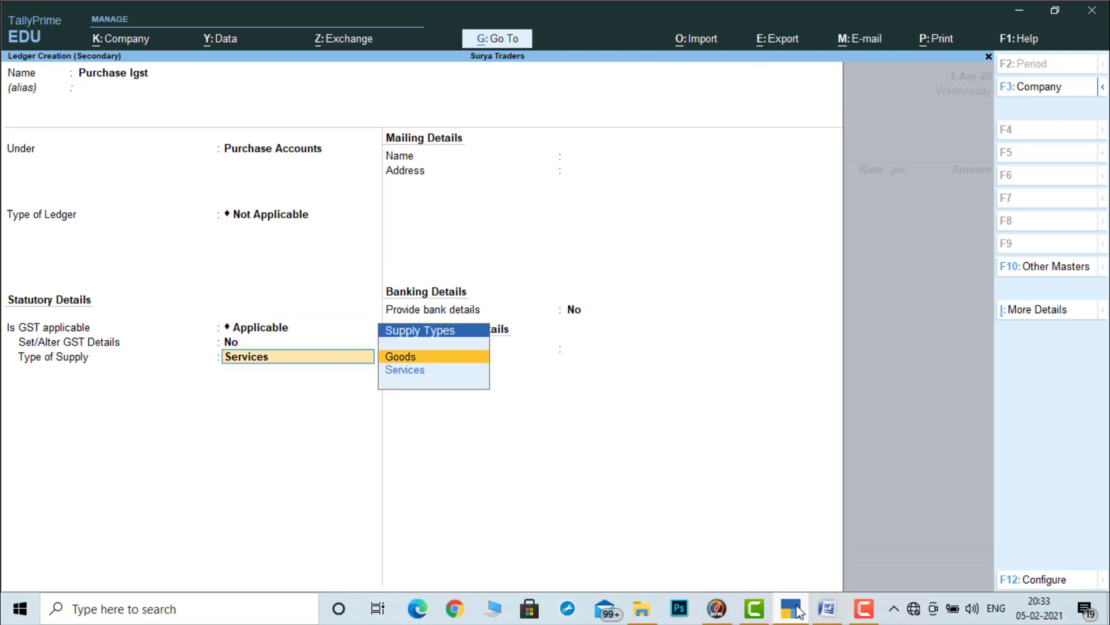
key(Return)
key(Return)
key(Return)
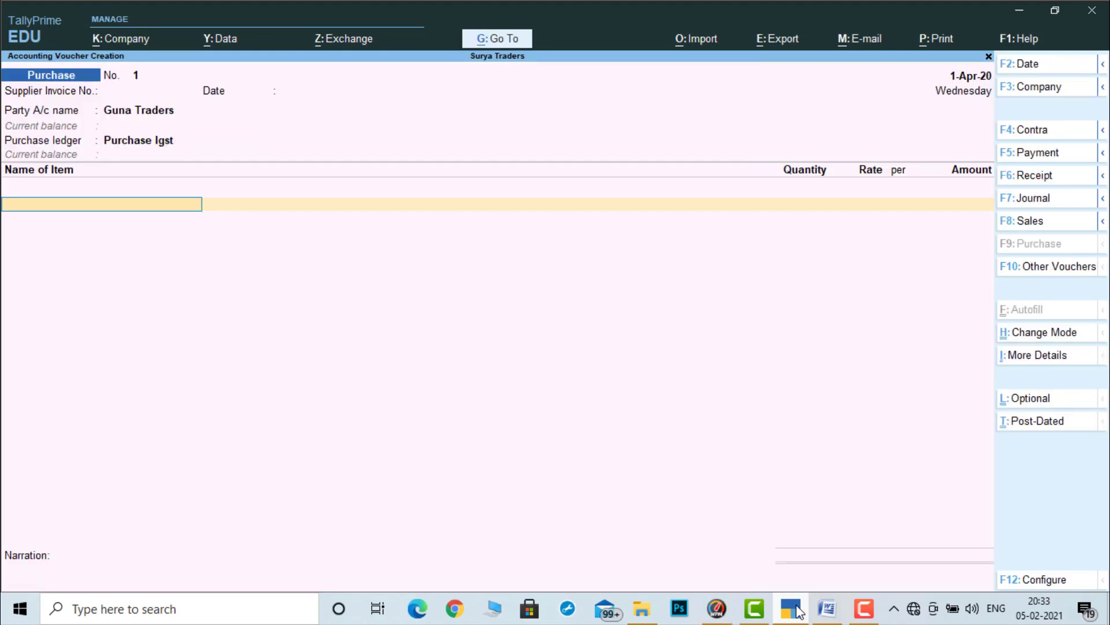
Step: Check the first Guna Traders item in the Word problem sheet and start a new stock item from the purchase voucher's item line
click(827, 609)
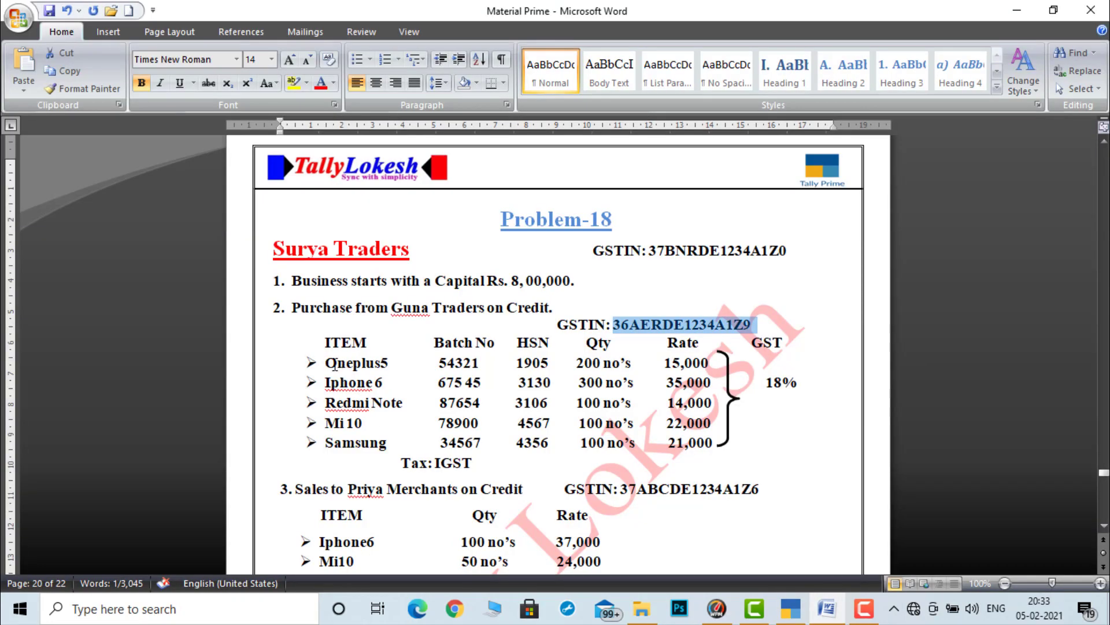
drag(326, 363, 389, 362)
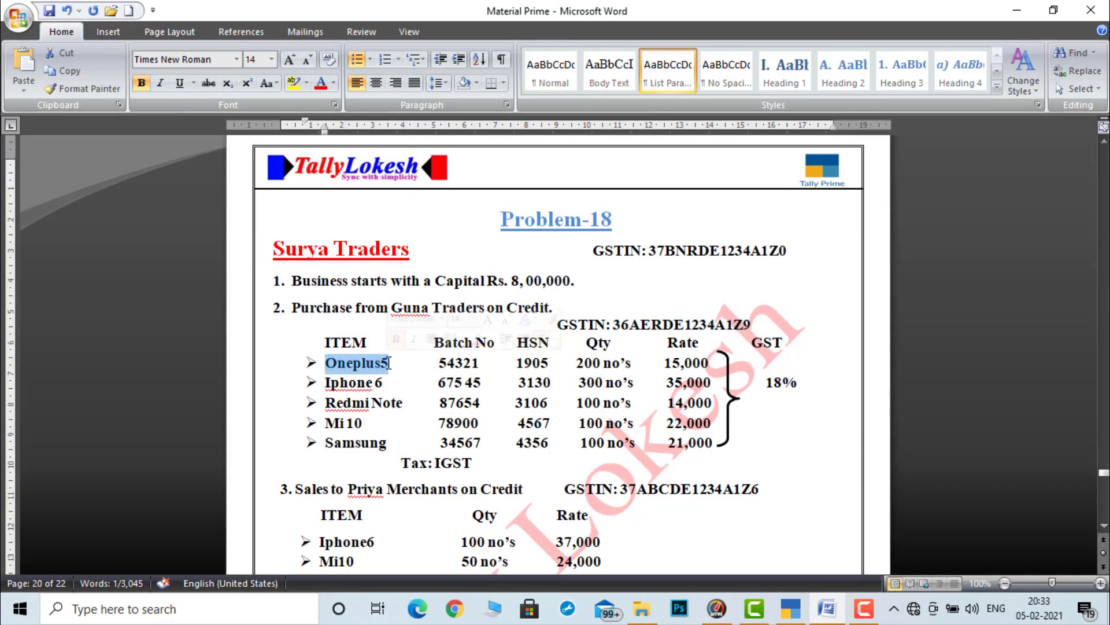
click(826, 613)
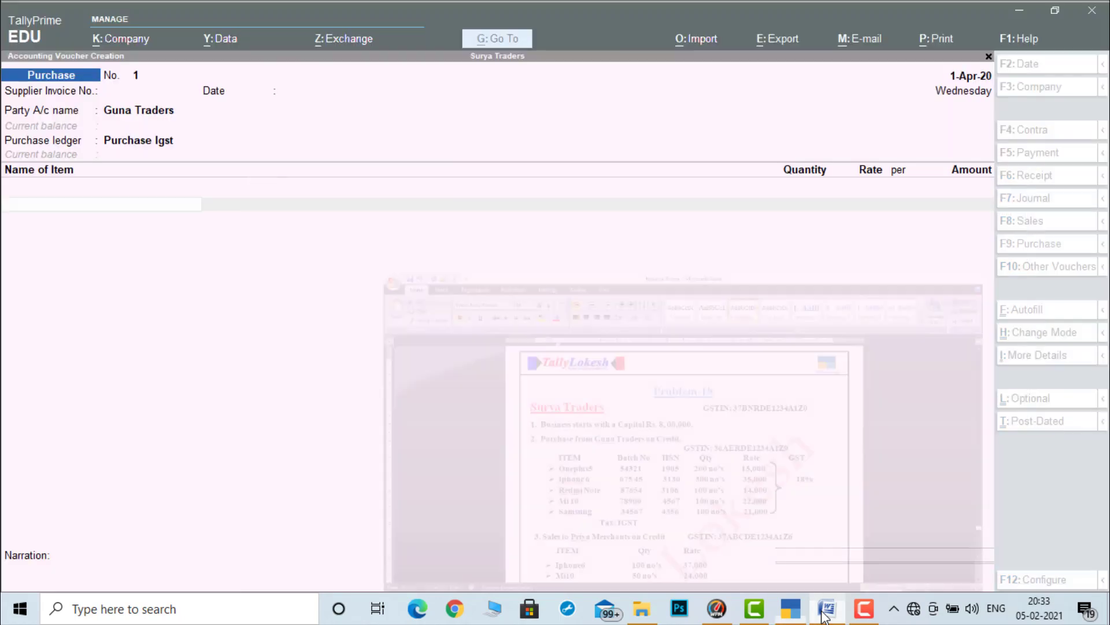
text(O)
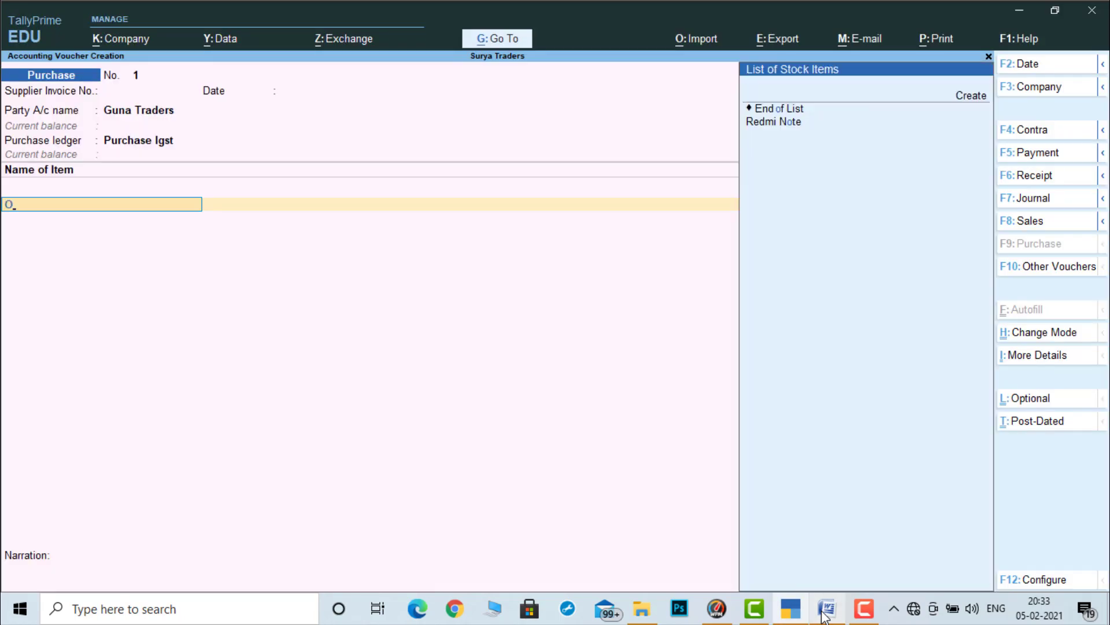
key(alt+c)
key(BackSpace)
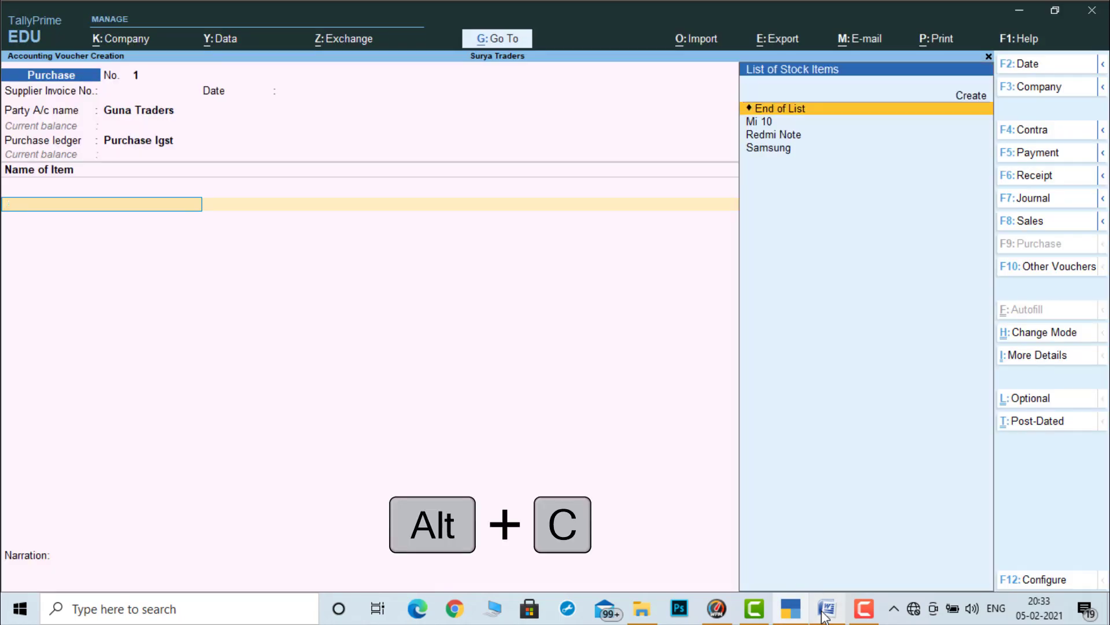
key(Up)
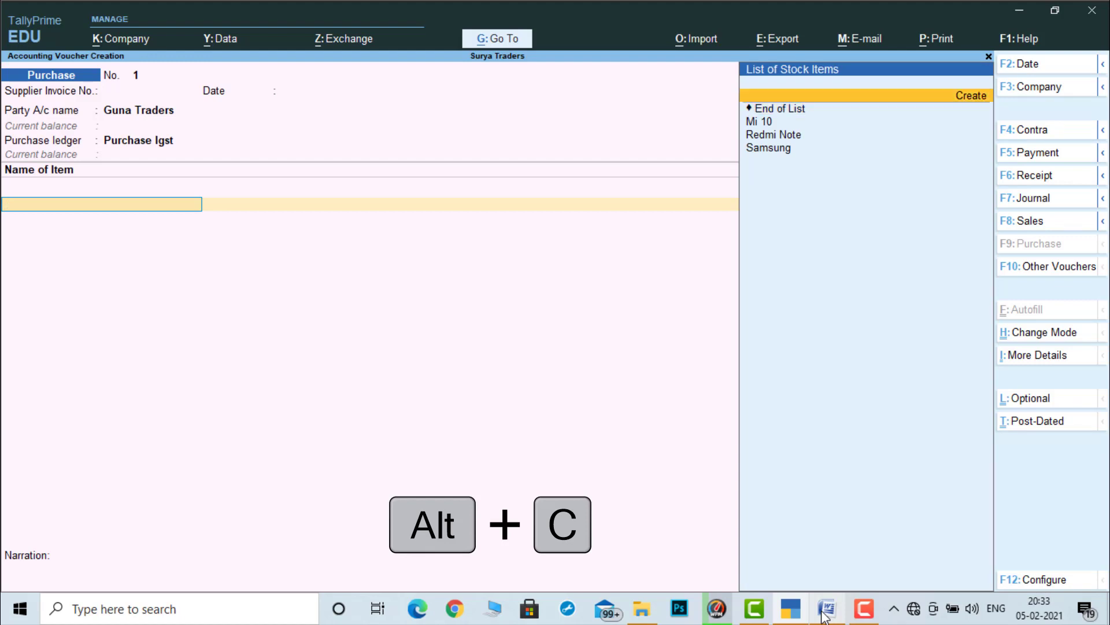
key(Return)
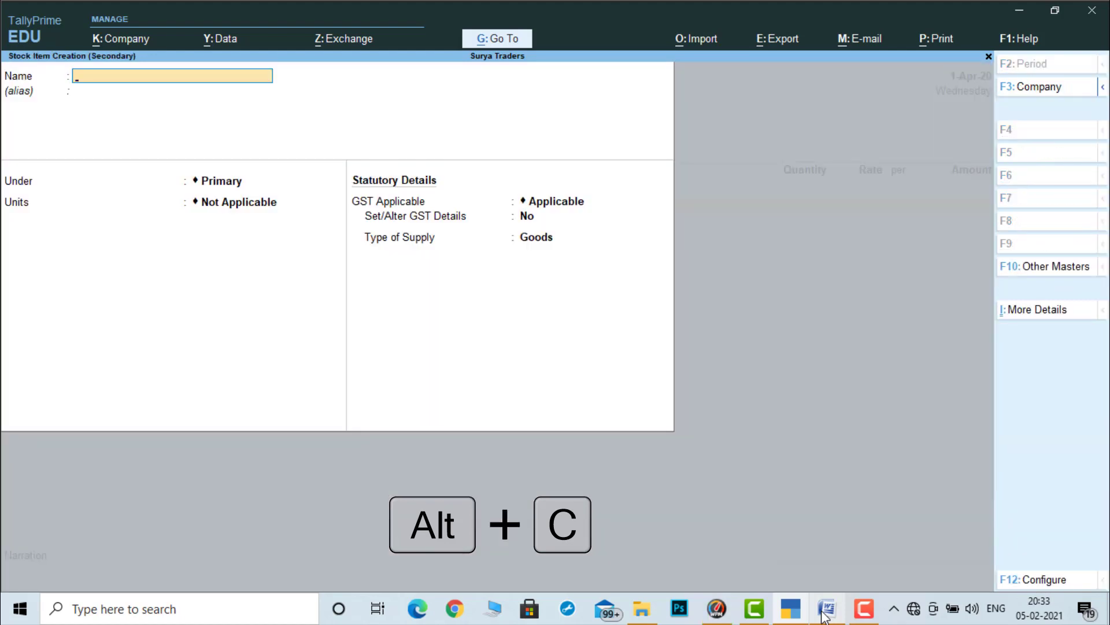
Step: Name the stock item Oneplus5, keep it under Primary and set its units to nos
text(Oneplus)
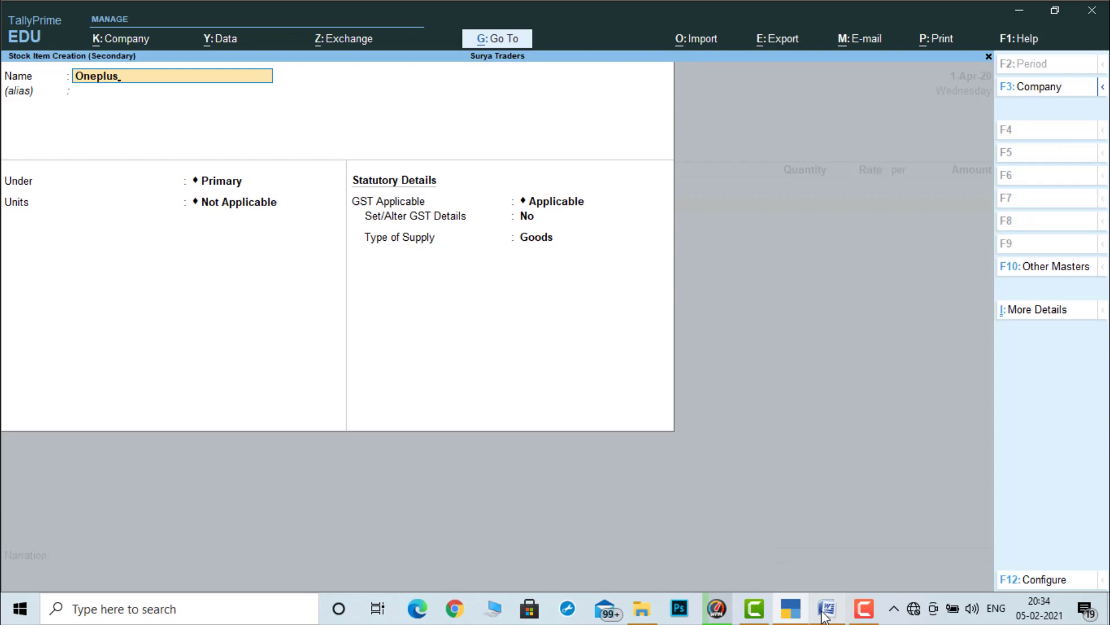
click(826, 615)
click(826, 616)
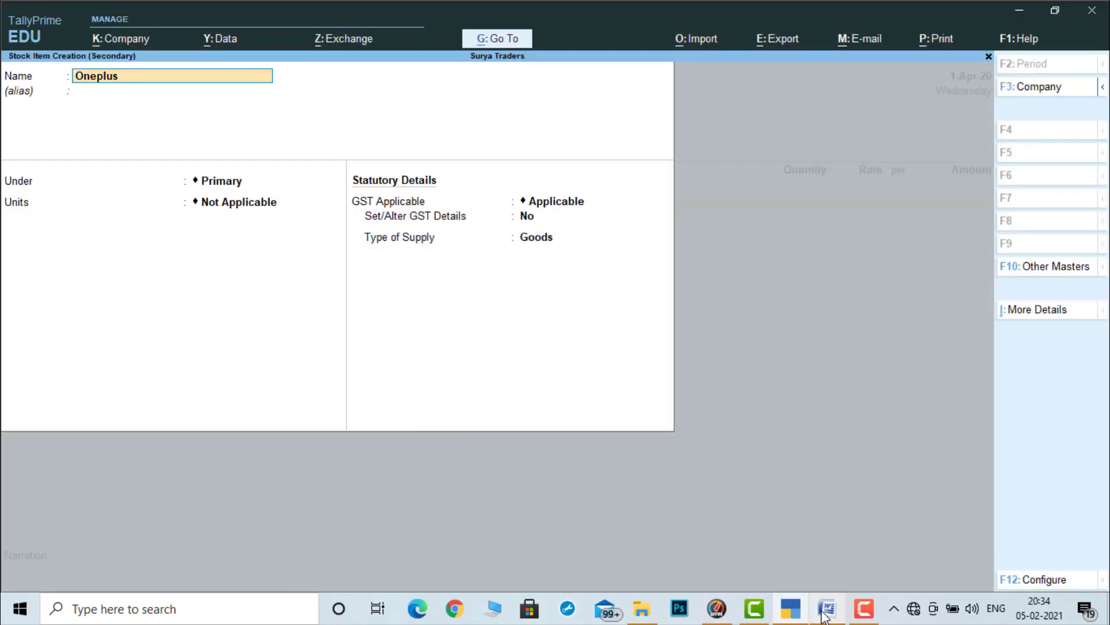
key(Return)
key(Return)
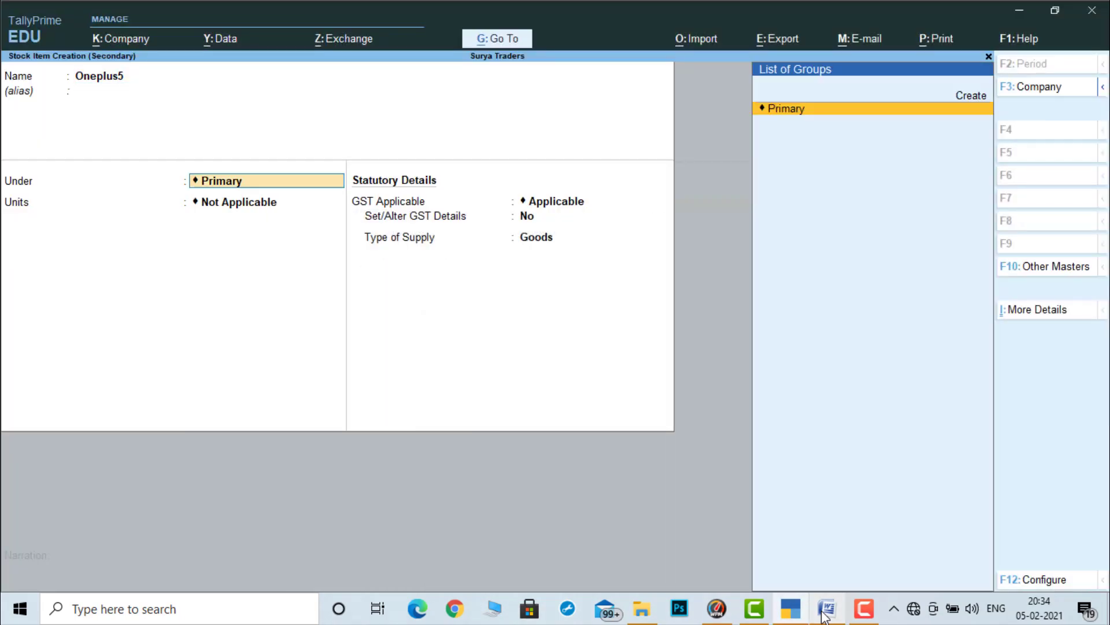
key(Return)
key(Down)
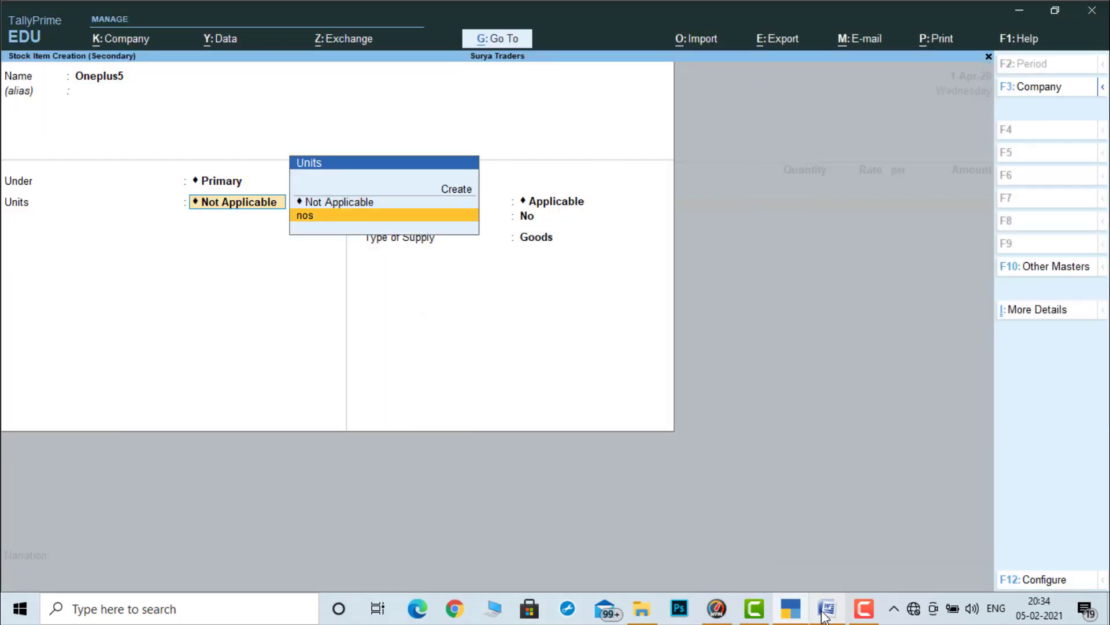
key(Return)
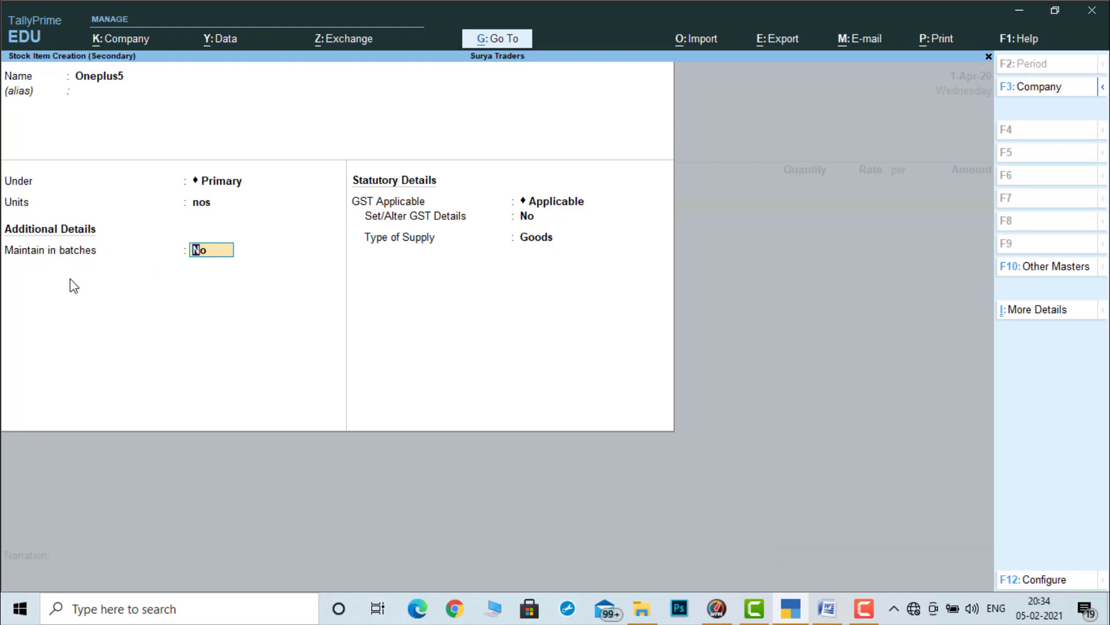
Step: Maintain the Oneplus5 item in batches, with manufacturing date tracking and expiry dates both set to Yes
text(y)
key(Return)
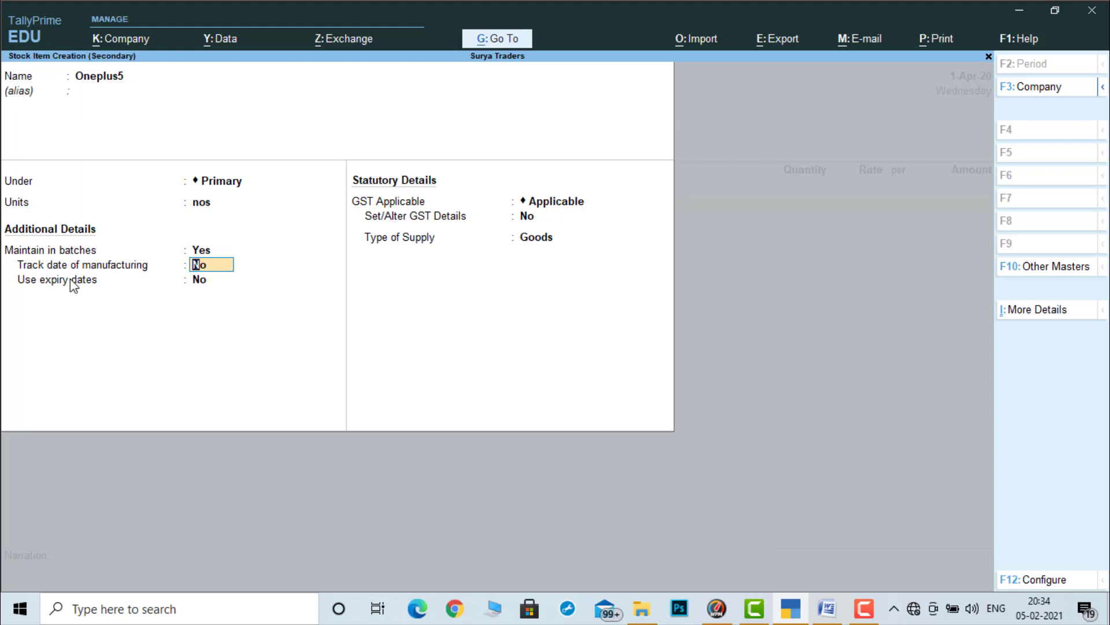
text(y)
key(Return)
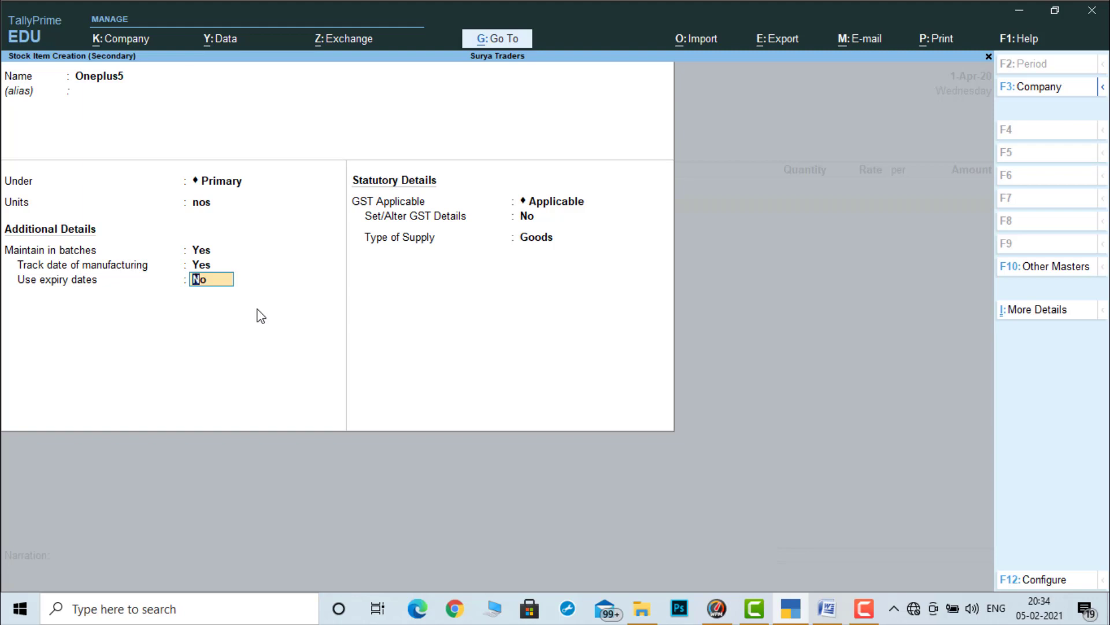
text(y)
key(Return)
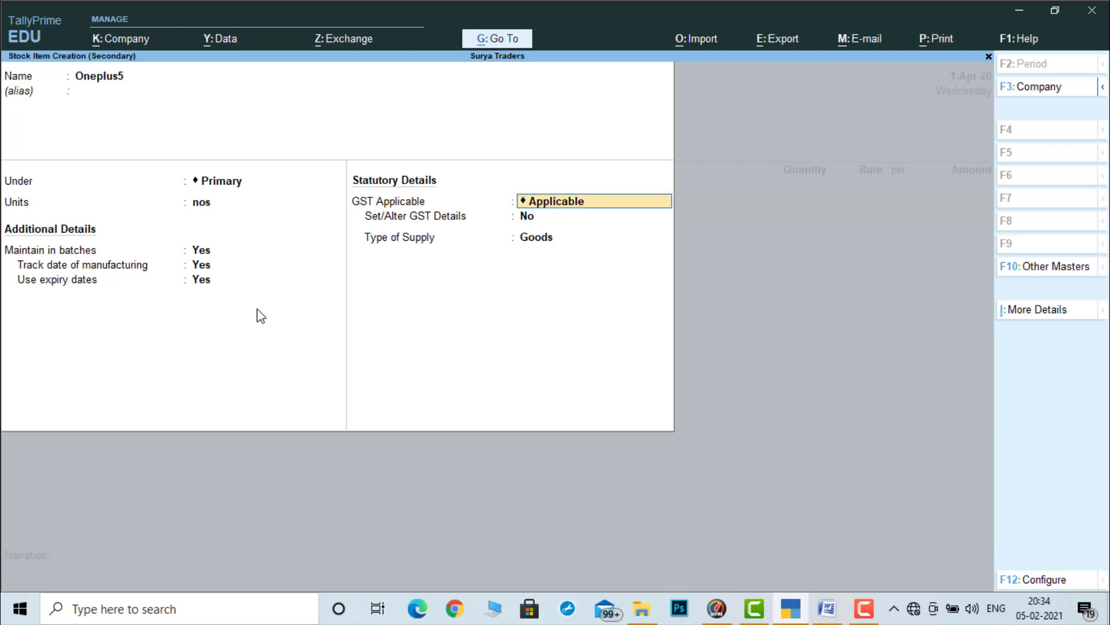
Step: Keep GST applicable for Oneplus5, open its detailed tax rate history and add an entry applicable from 1-Apr-20
key(Return)
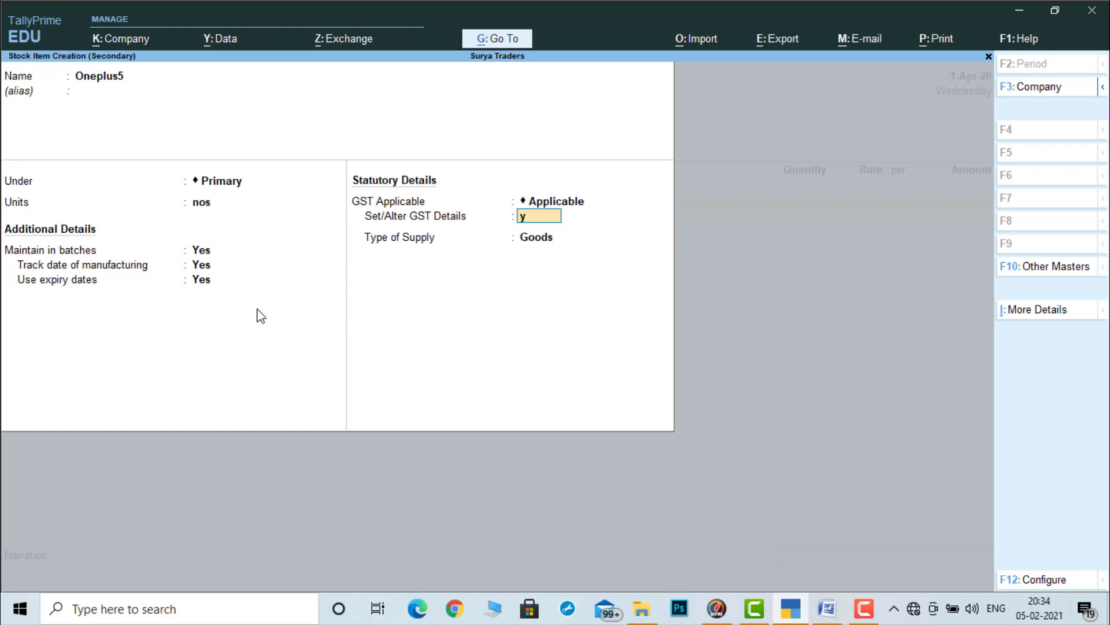
text(y)
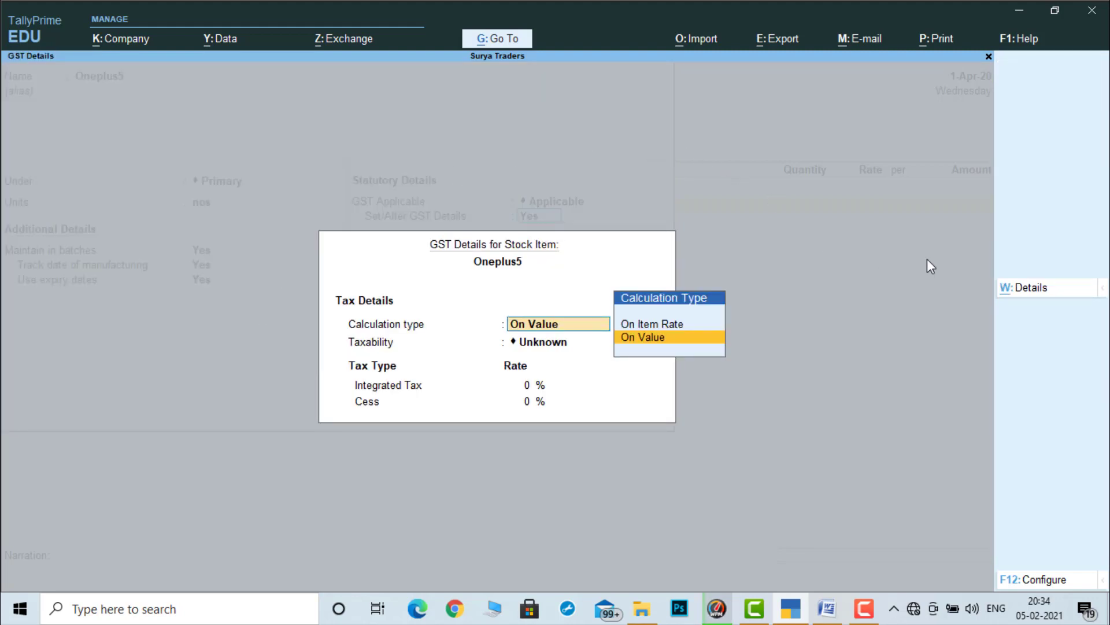
click(1031, 290)
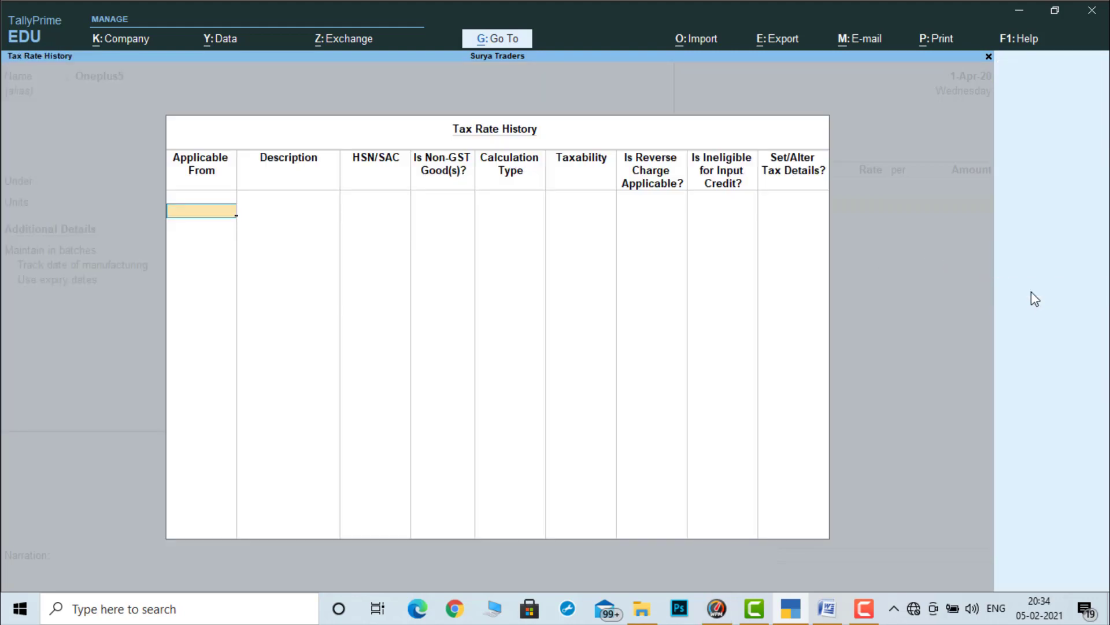
text(1-4)
key(Return)
key(Return)
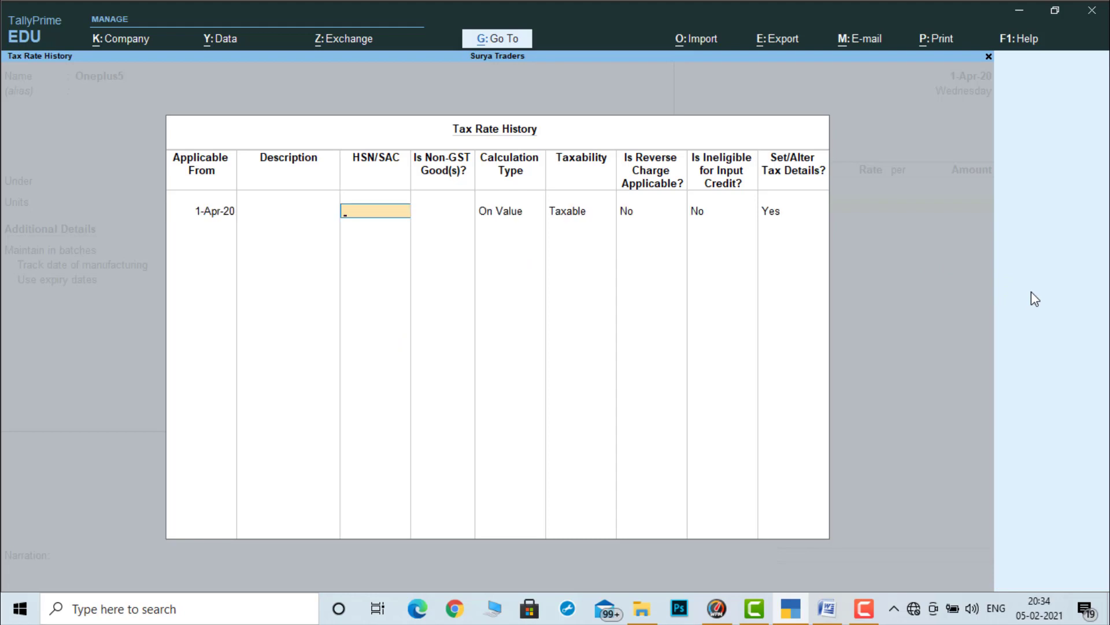
Step: Look up the Oneplus5 HSN code in the Word sheet and enter 1905 as HSN/SAC, keeping Non-GST goods at No
click(827, 608)
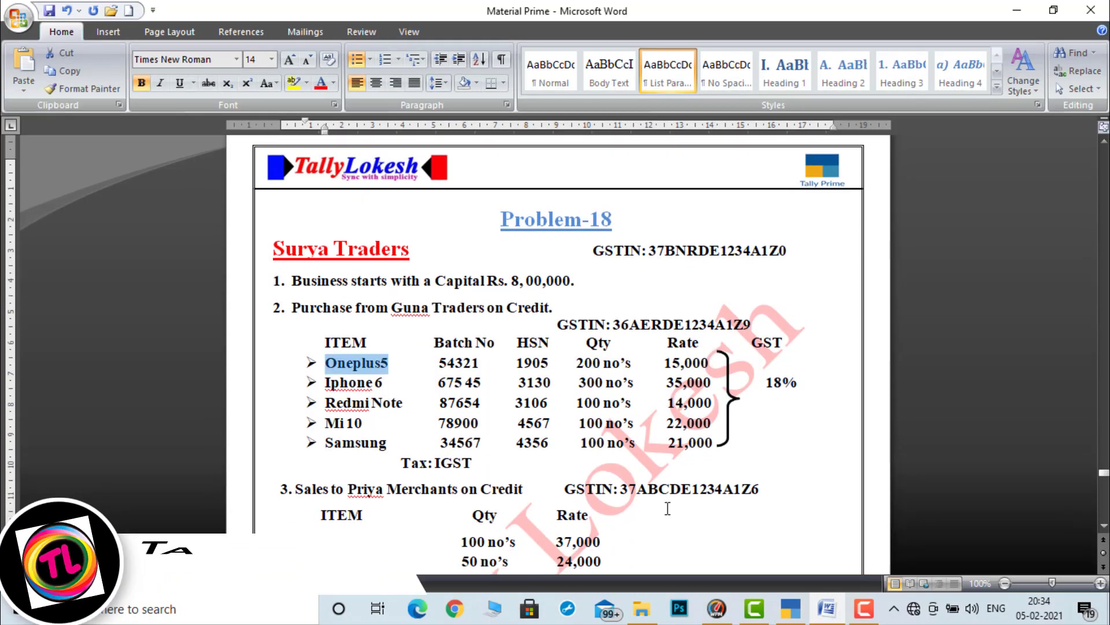
drag(439, 364, 546, 367)
click(549, 365)
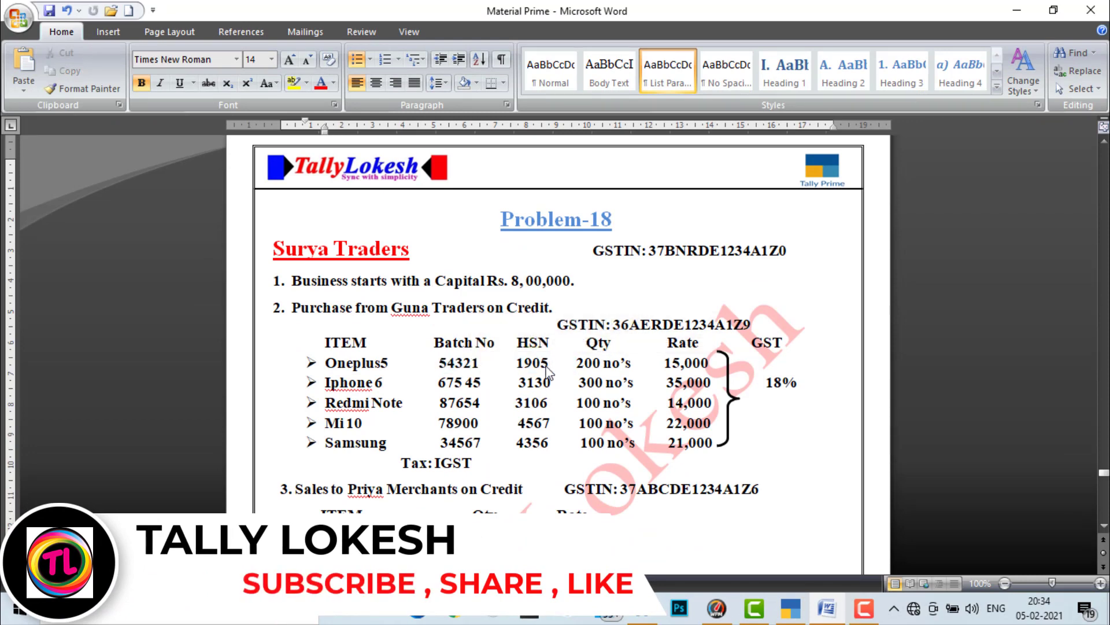
click(791, 609)
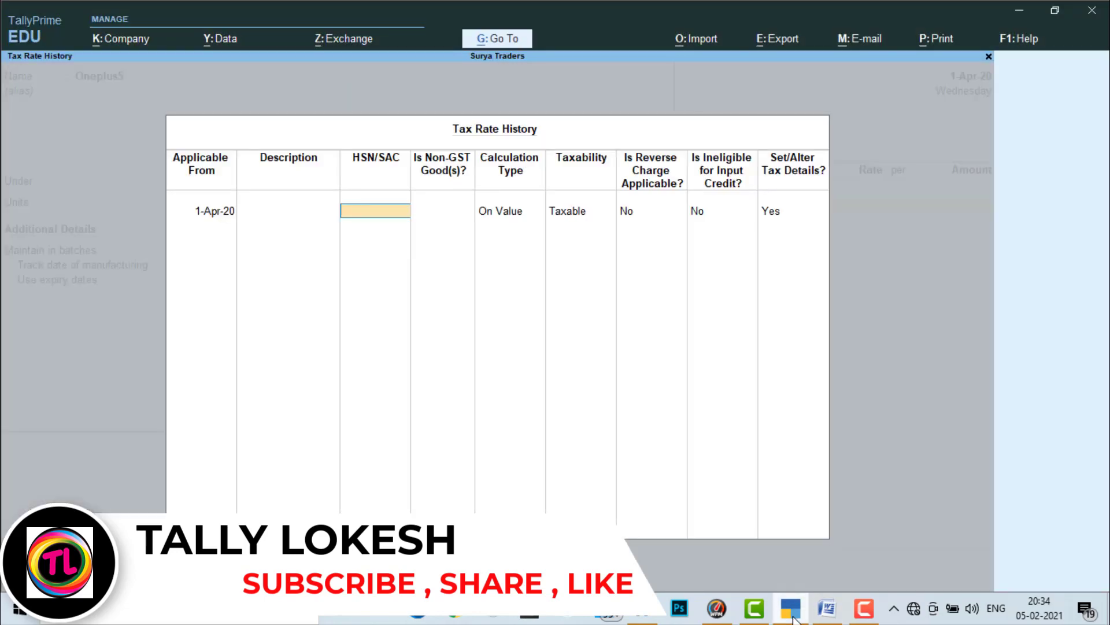
text(1905)
key(Return)
key(Return)
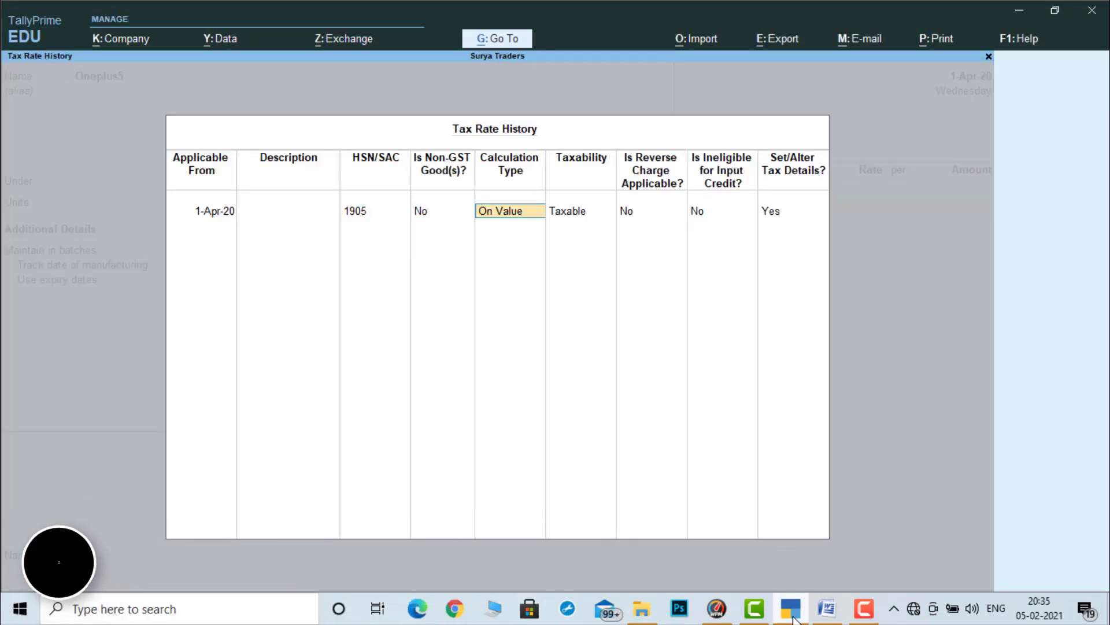
Step: Keep the entry taxable on value, check the GST rate in the Word sheet and set Integrated Tax to 18%
key(Return)
key(Return)
key(Return)
key(Return)
key(Return)
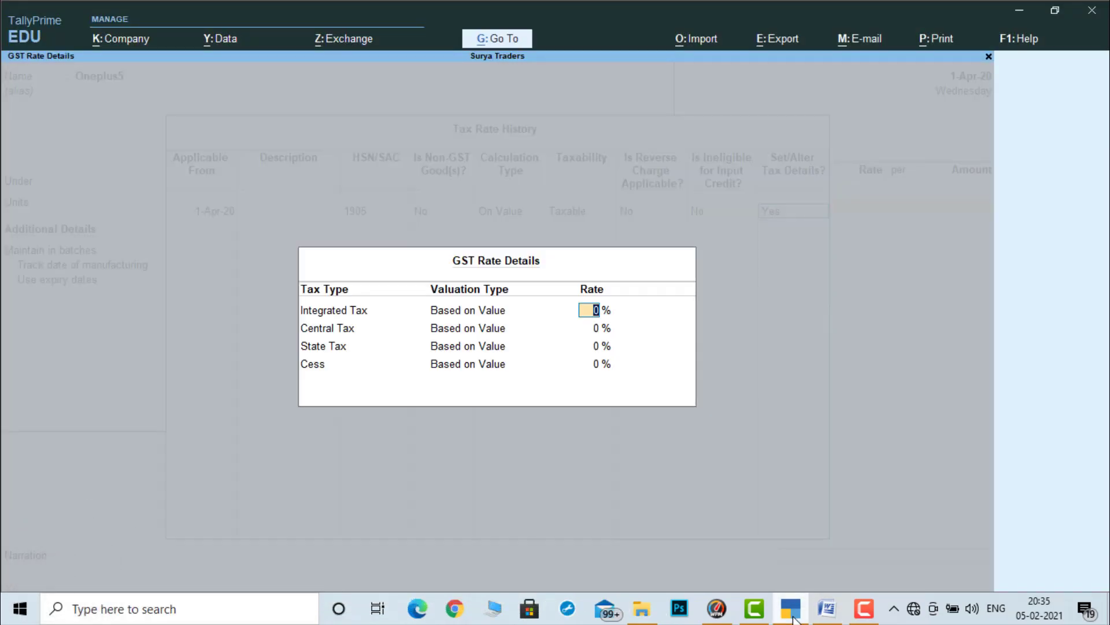
click(792, 616)
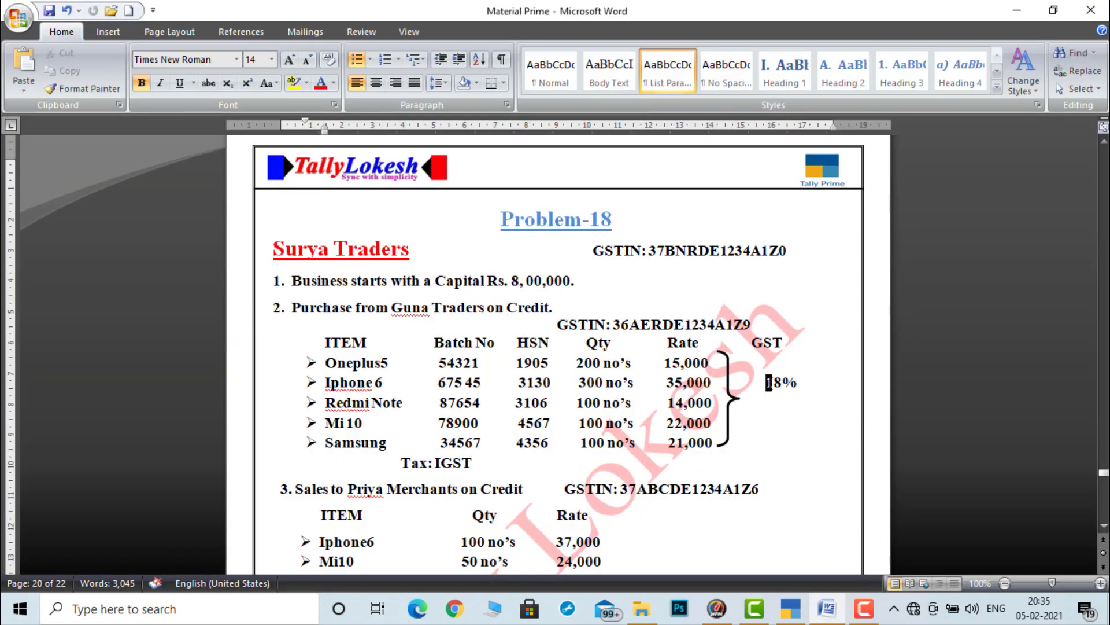
drag(767, 382, 802, 384)
click(792, 616)
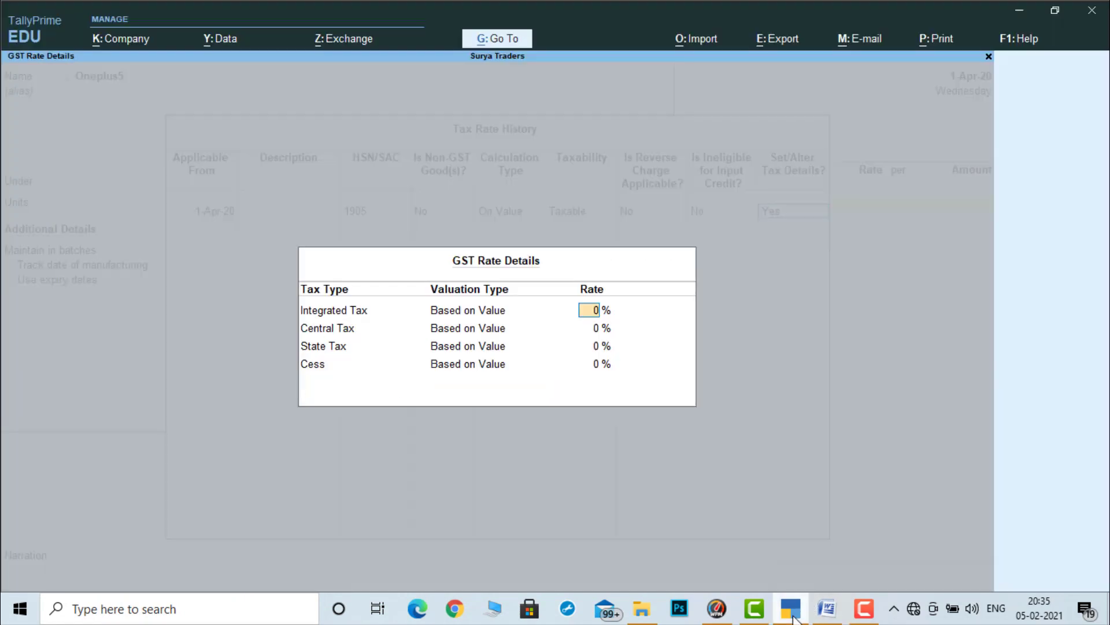
text(18)
key(Return)
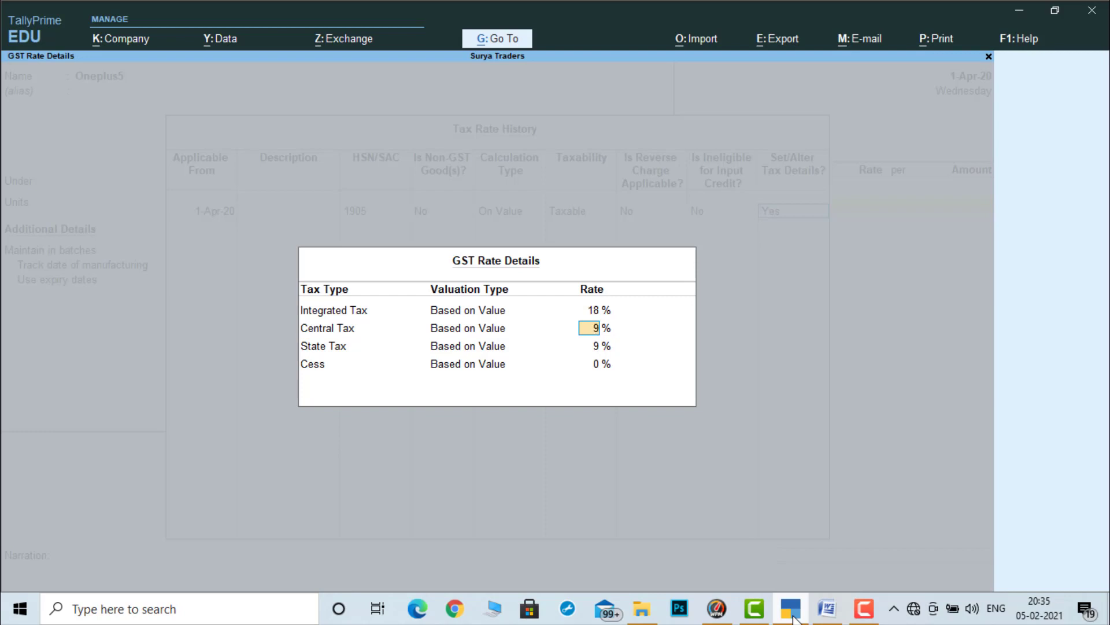
Step: Accept the remaining tax rates and GST details, and save the Oneplus5 stock item into the purchase voucher
key(Return)
key(Return)
key(Return)
key(Return)
key(Return)
key(Return)
key(Return)
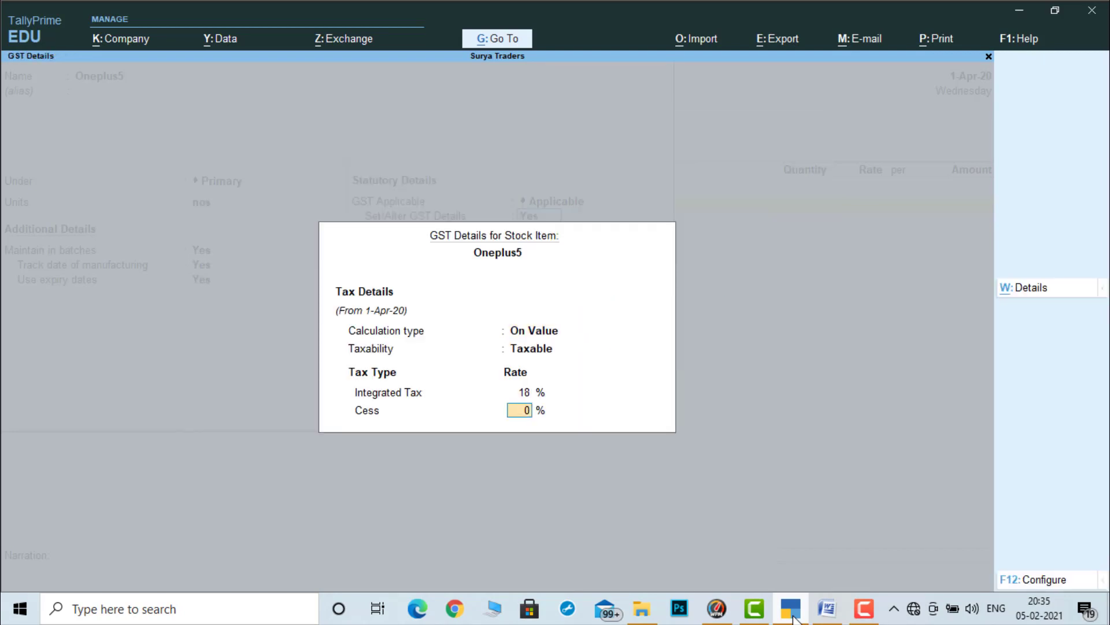
key(Return)
key(Return)
key(Return)
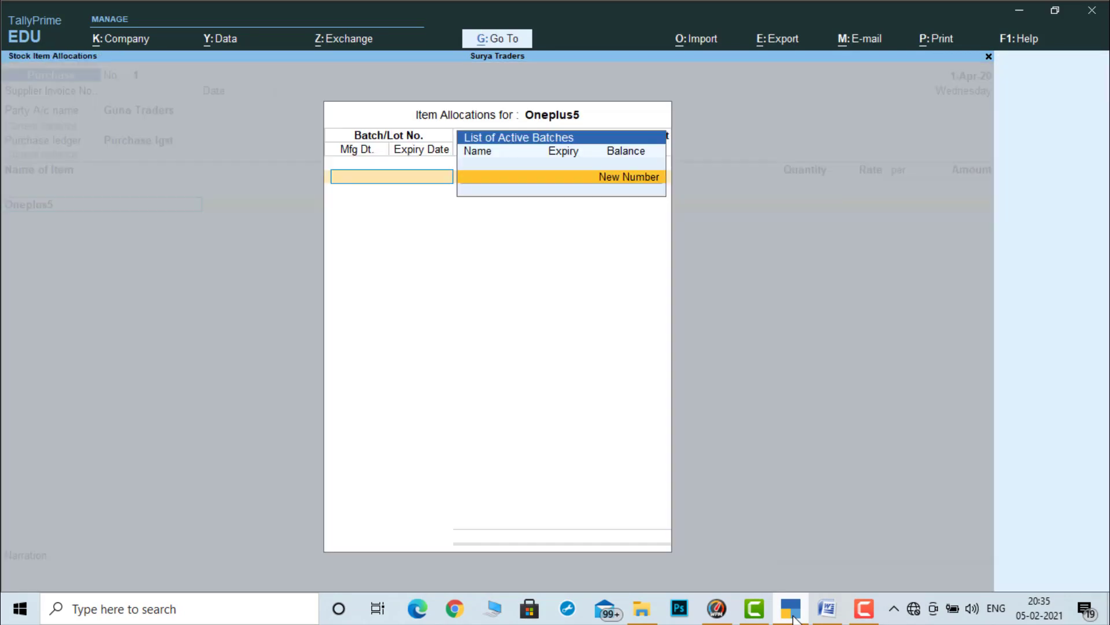
Step: Look up the Oneplus5 batch number in the Word sheet and enter 54321 as a new batch in its item allocations
key(Escape)
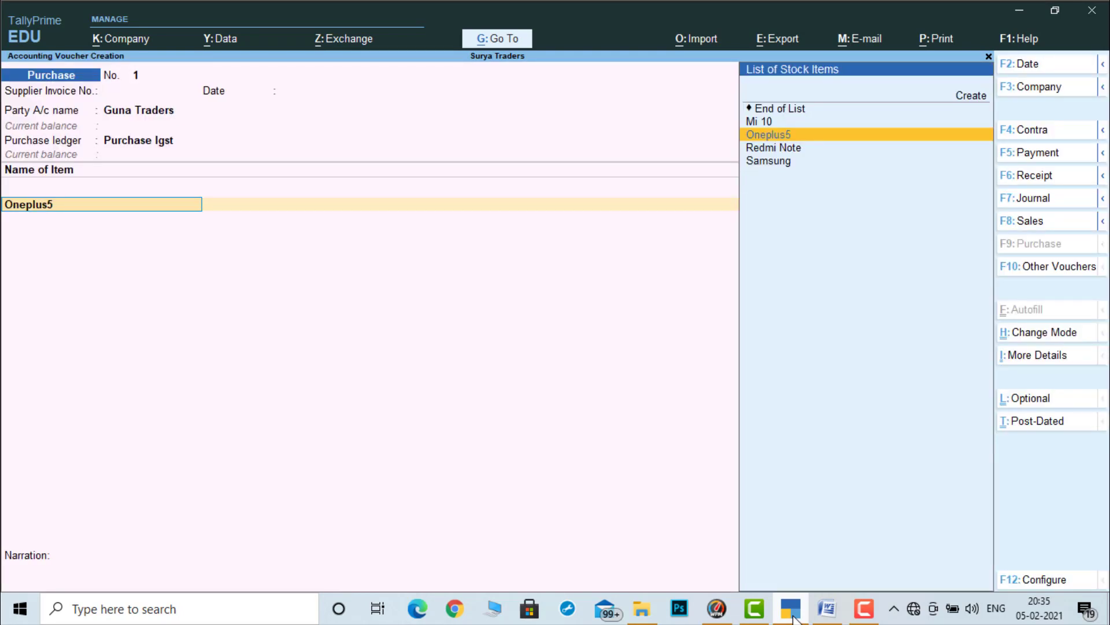
click(795, 619)
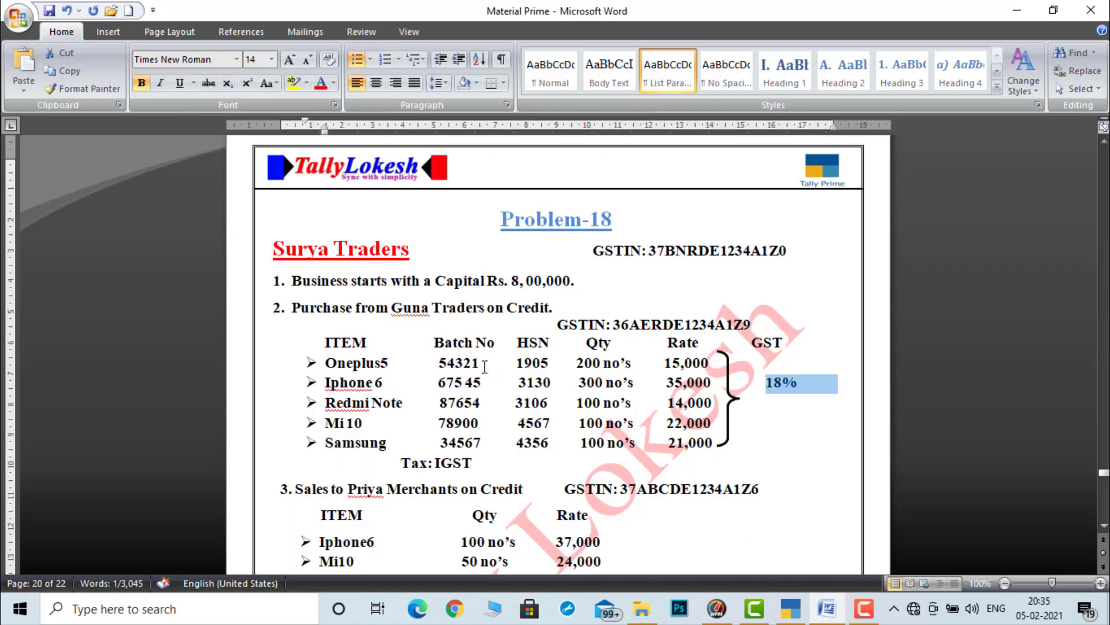
drag(439, 363, 479, 365)
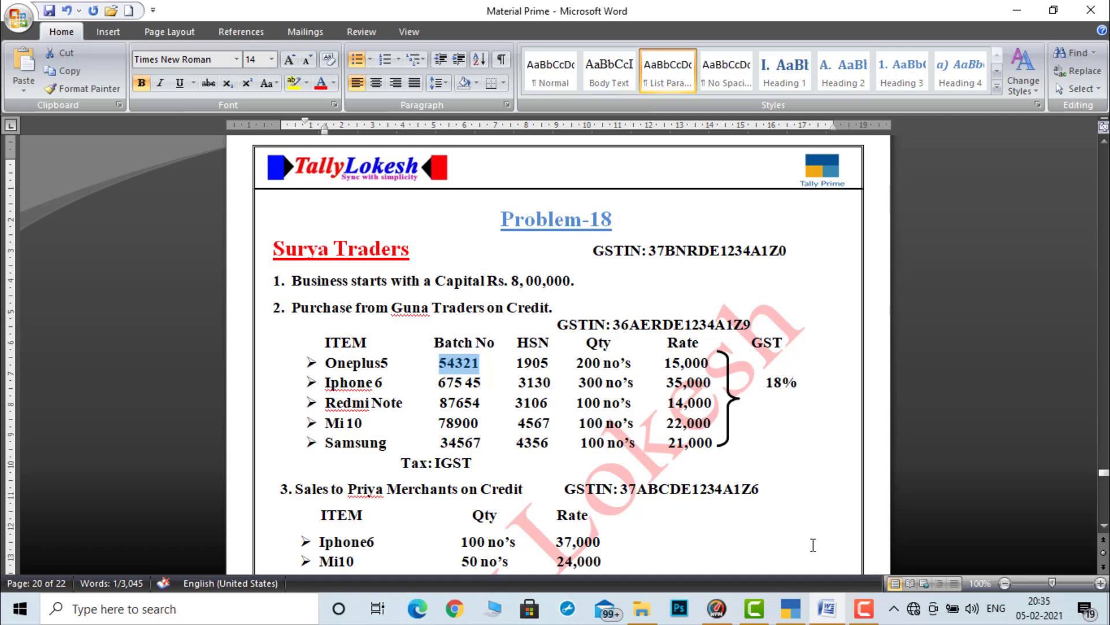
click(791, 614)
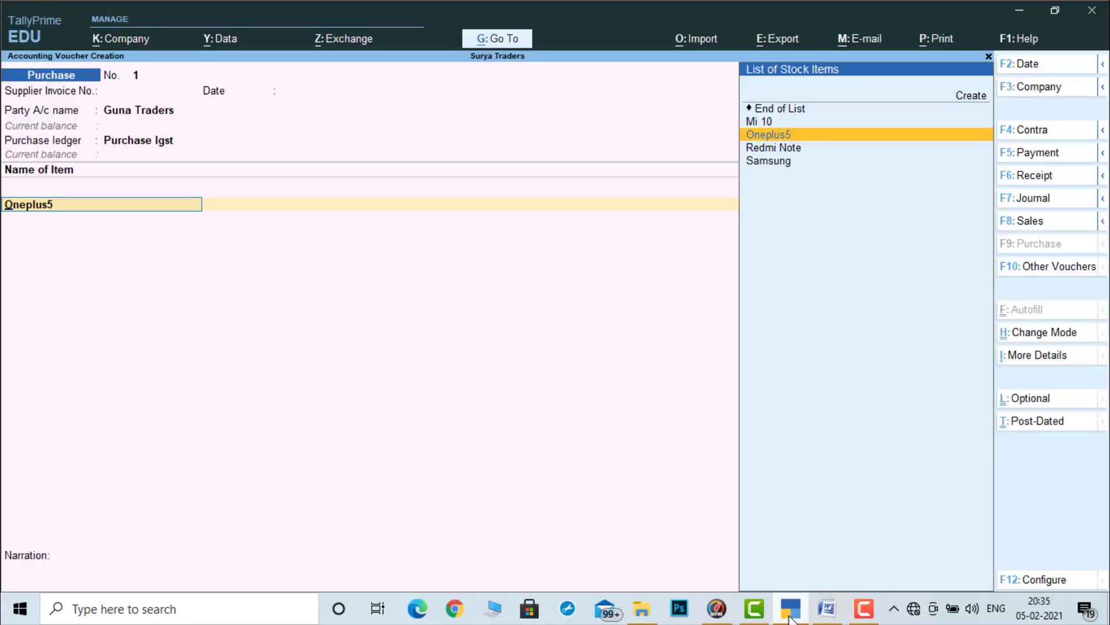
key(Return)
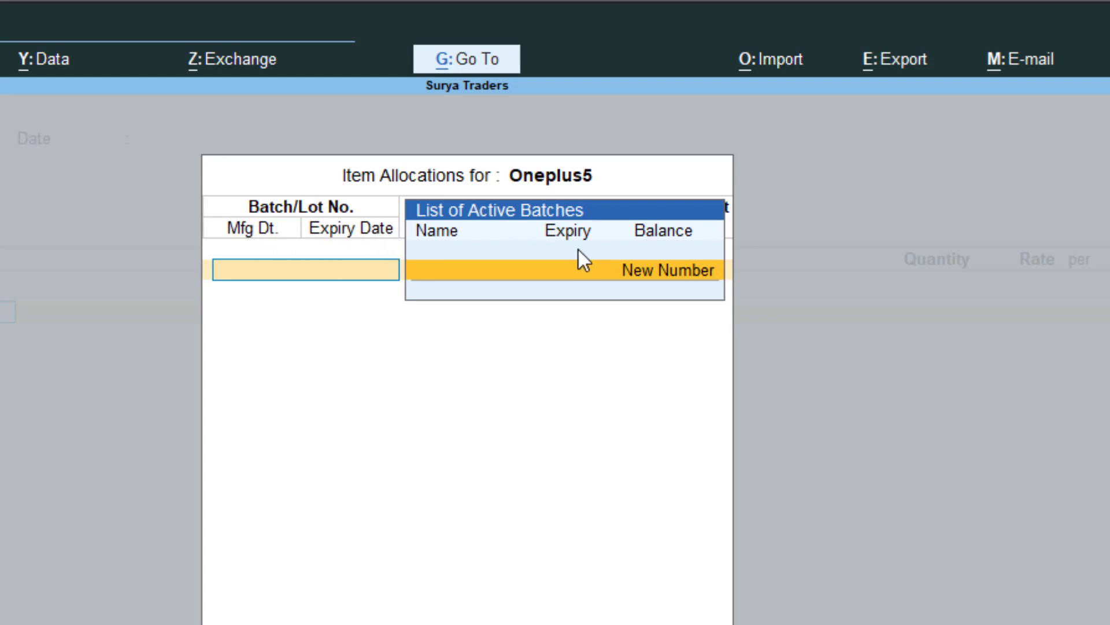
click(655, 291)
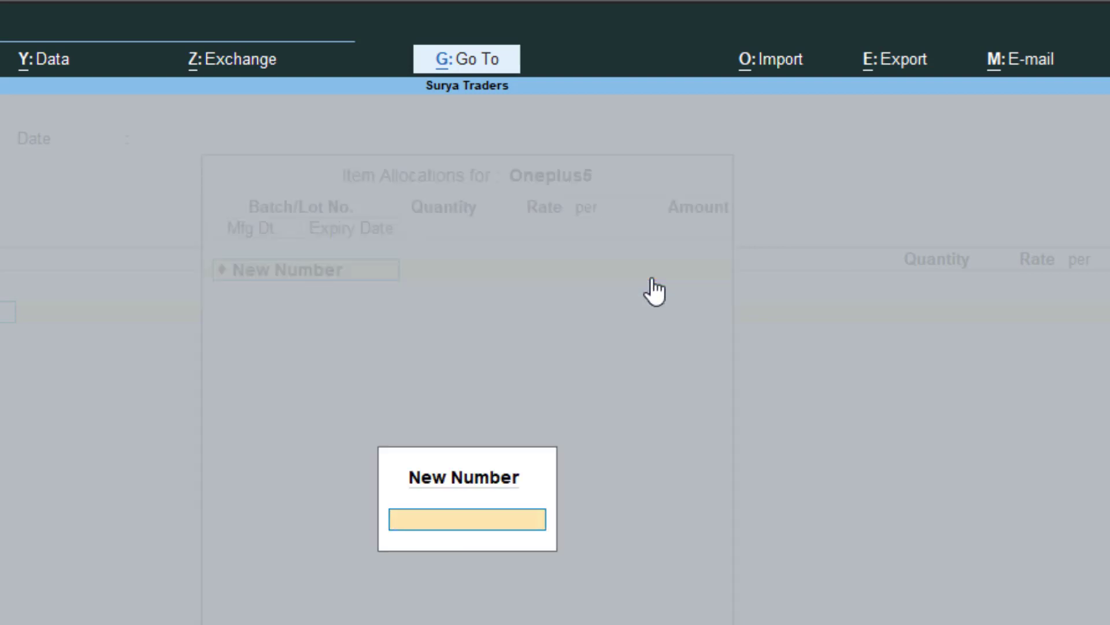
text(54321)
key(Return)
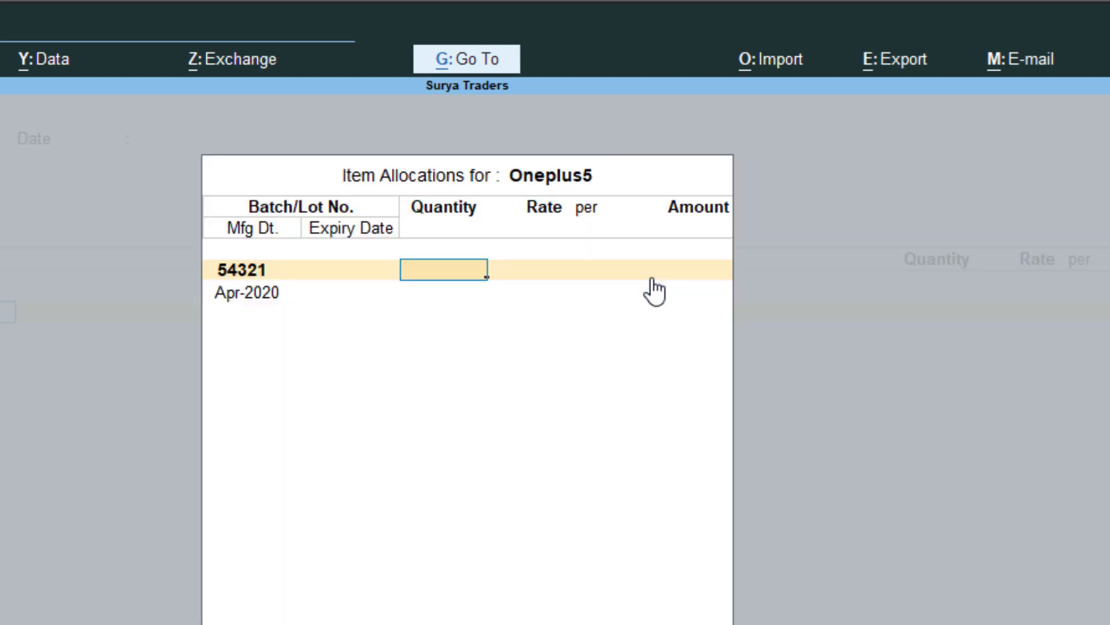
Step: Check the Oneplus5 quantity in the Word sheet and allocate 200 nos at a rate of 15000 to batch 54321
key(alt+Tab)
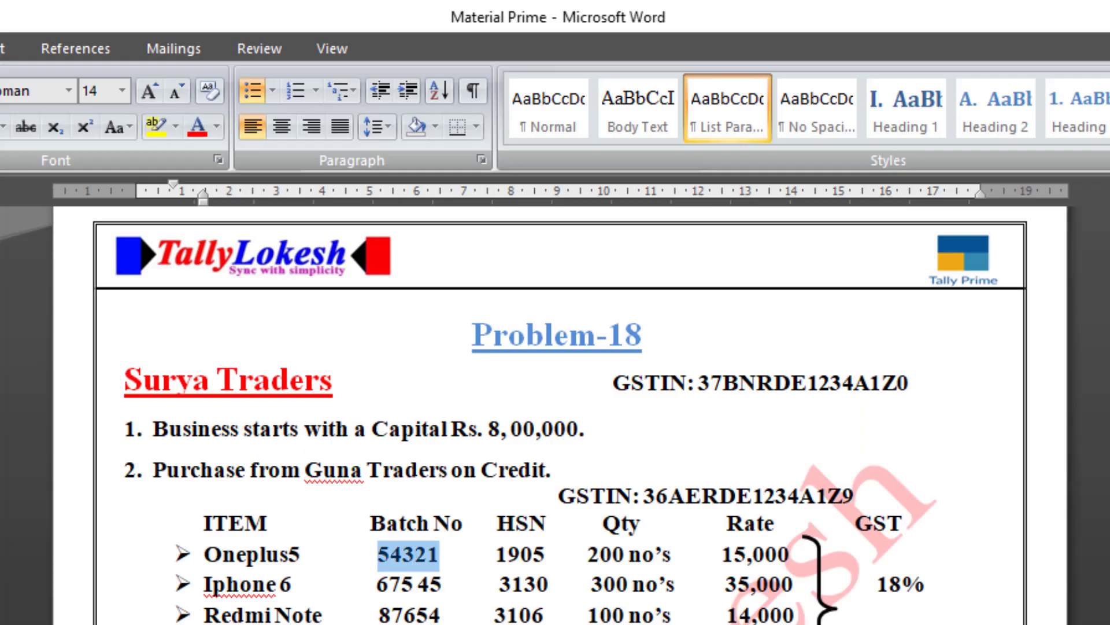
drag(590, 554, 628, 555)
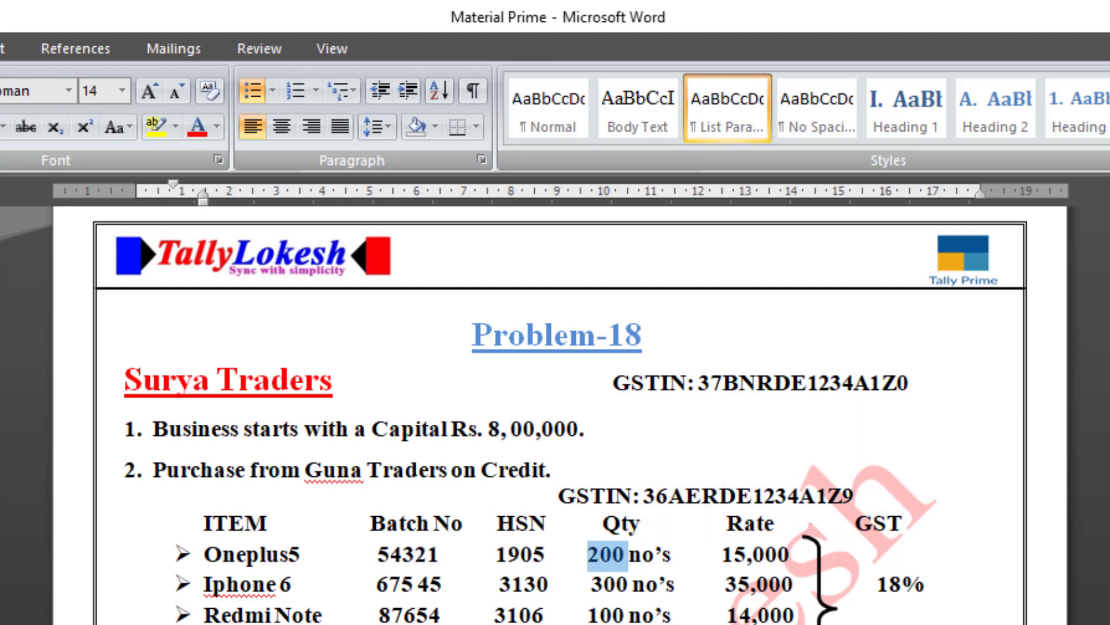
key(alt+Tab)
text(200)
key(Return)
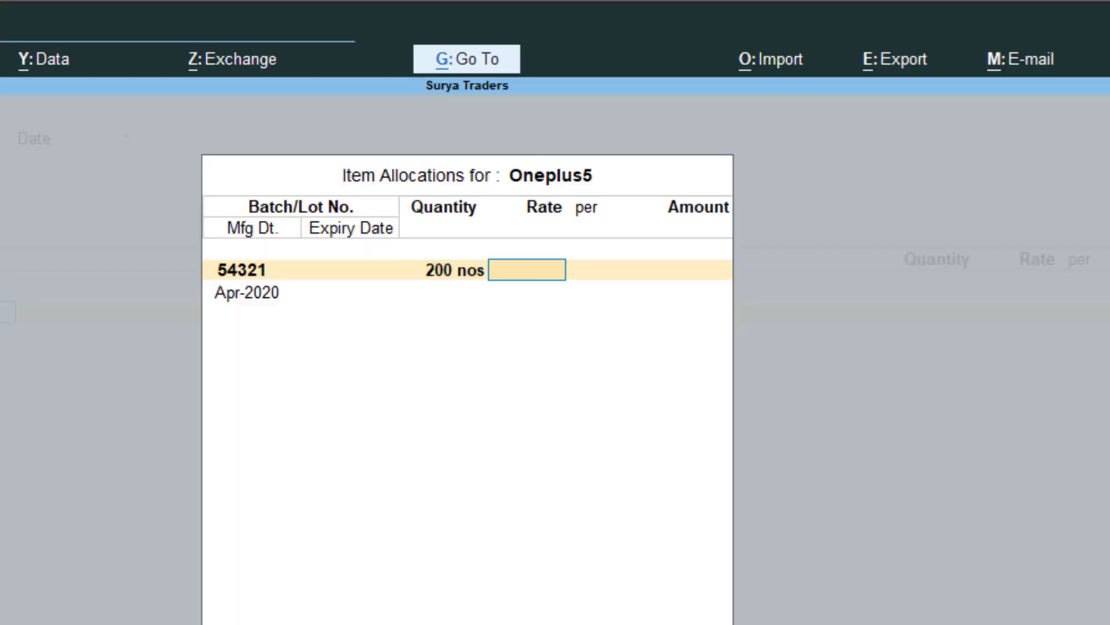
text(15000)
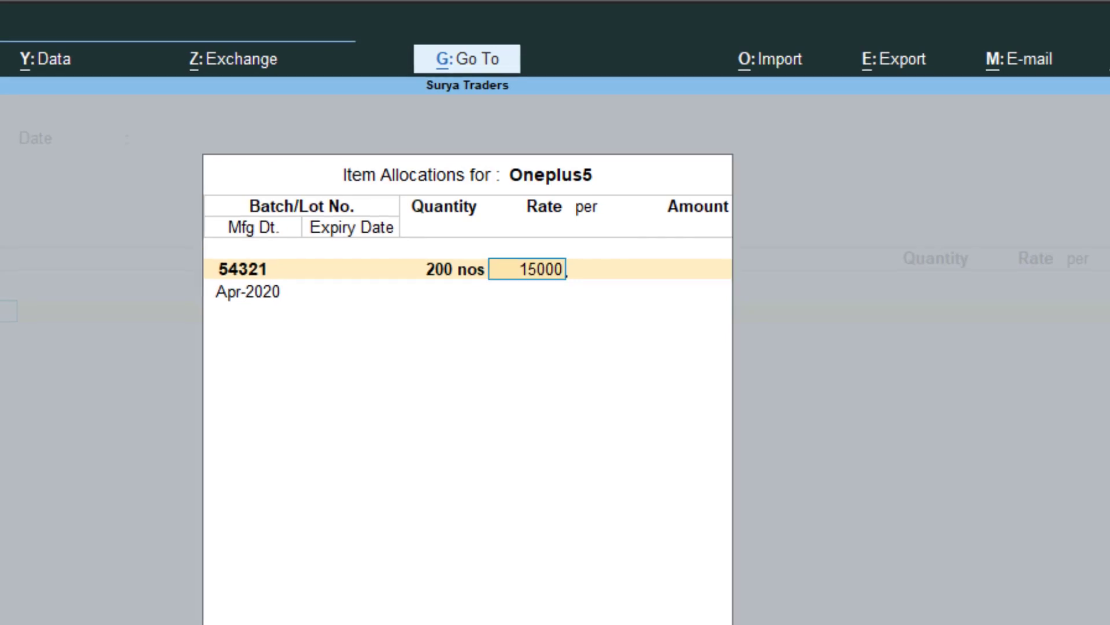
key(Return)
key(Return)
key(Return)
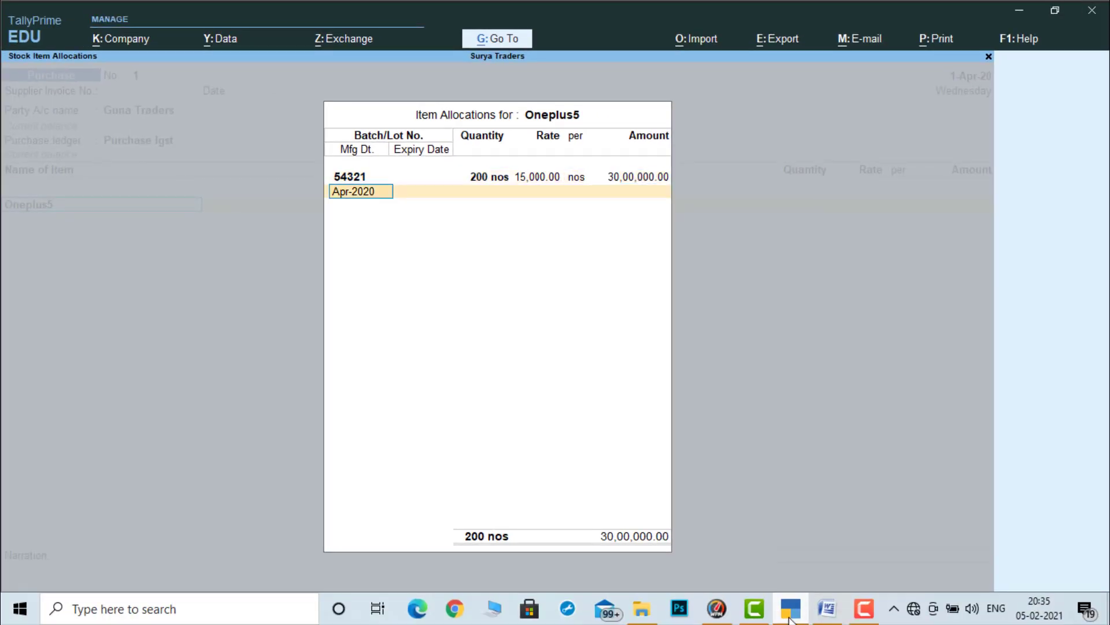
Step: Keep Apr-2020 as manufacturing date, set the batch expiry to 31-Mar-21 and accept the Oneplus5 allocation into the voucher
key(Return)
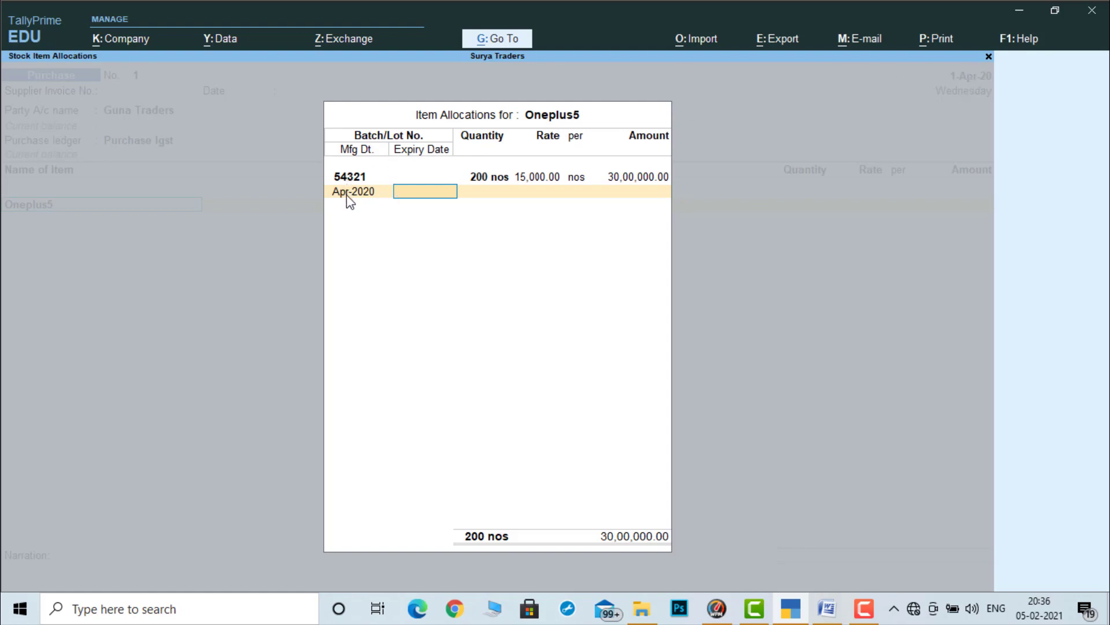
text(31-3-2021)
key(Return)
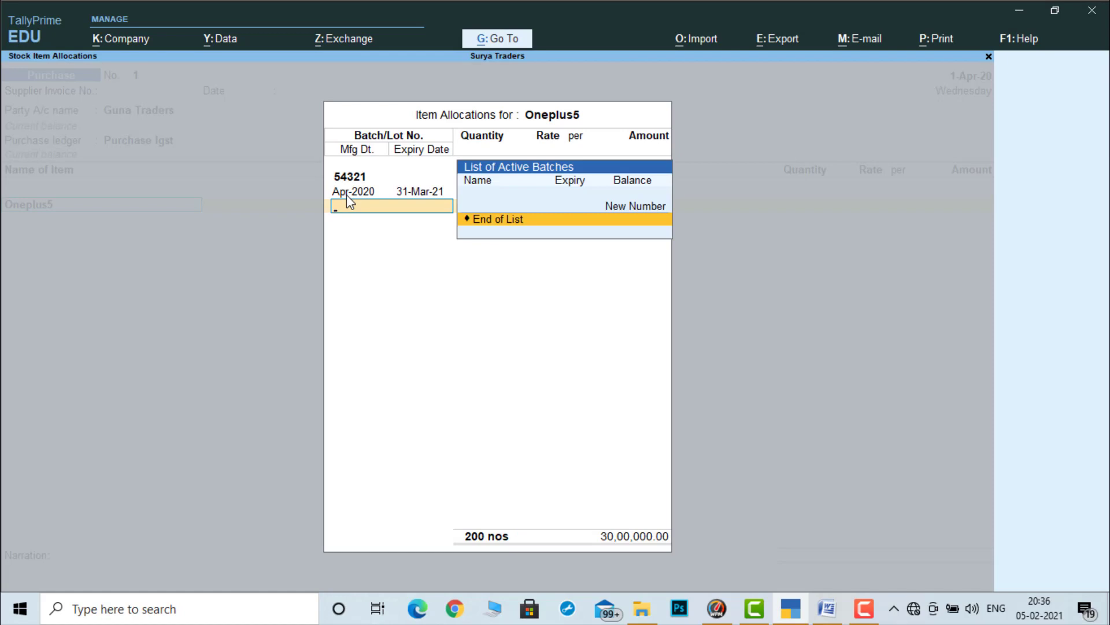
key(Return)
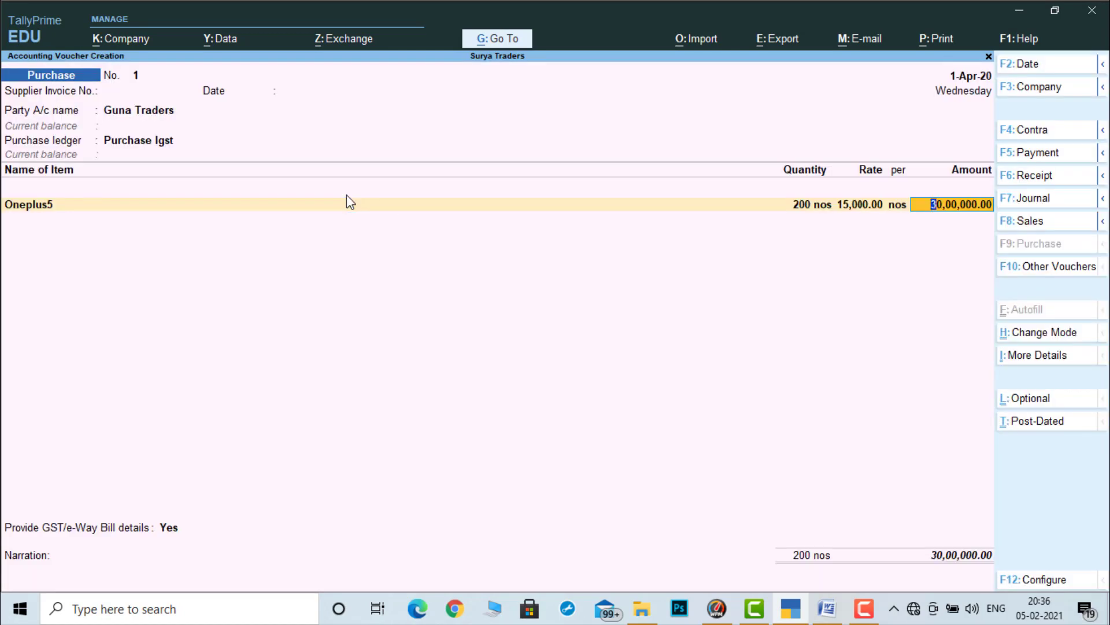
key(Return)
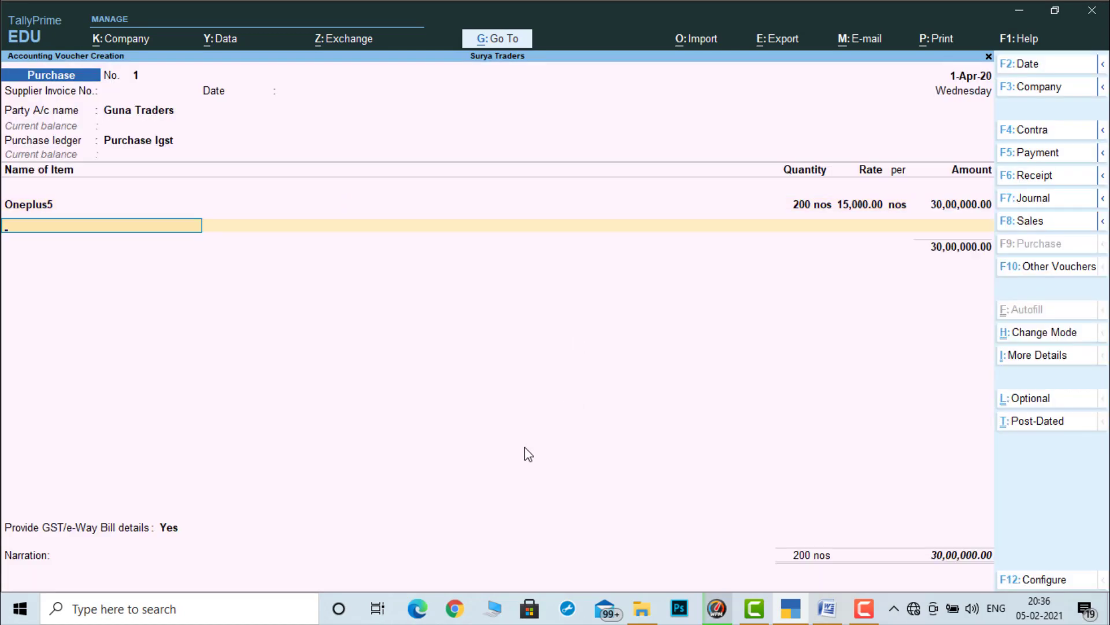
Step: Create a new stock item named Iphone 6 from the voucher's next item line, under Primary with units nos
click(805, 615)
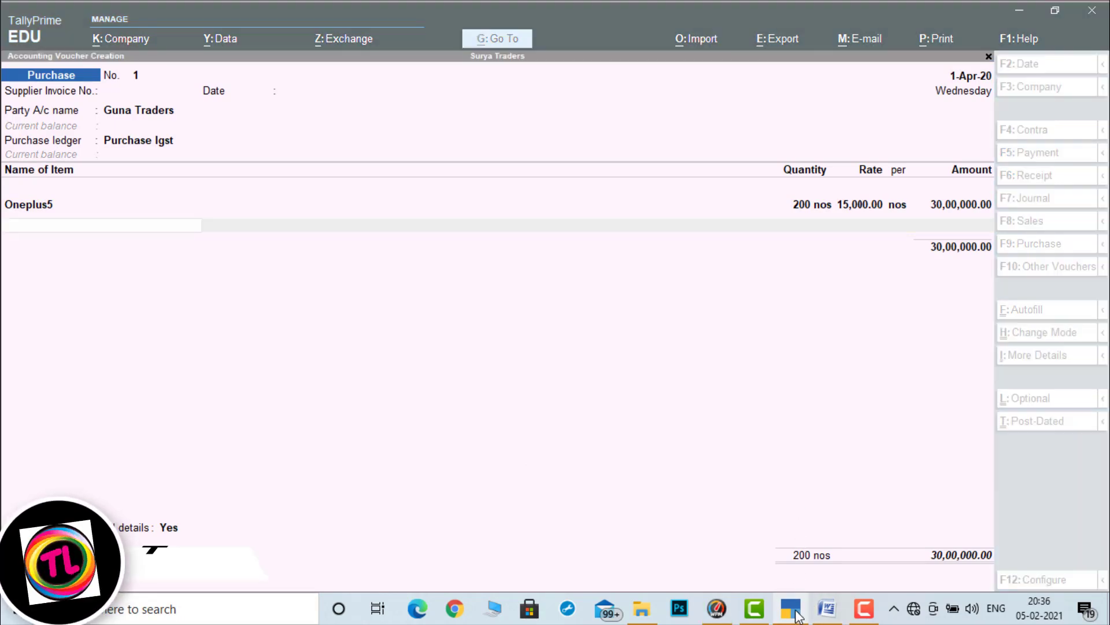
click(797, 615)
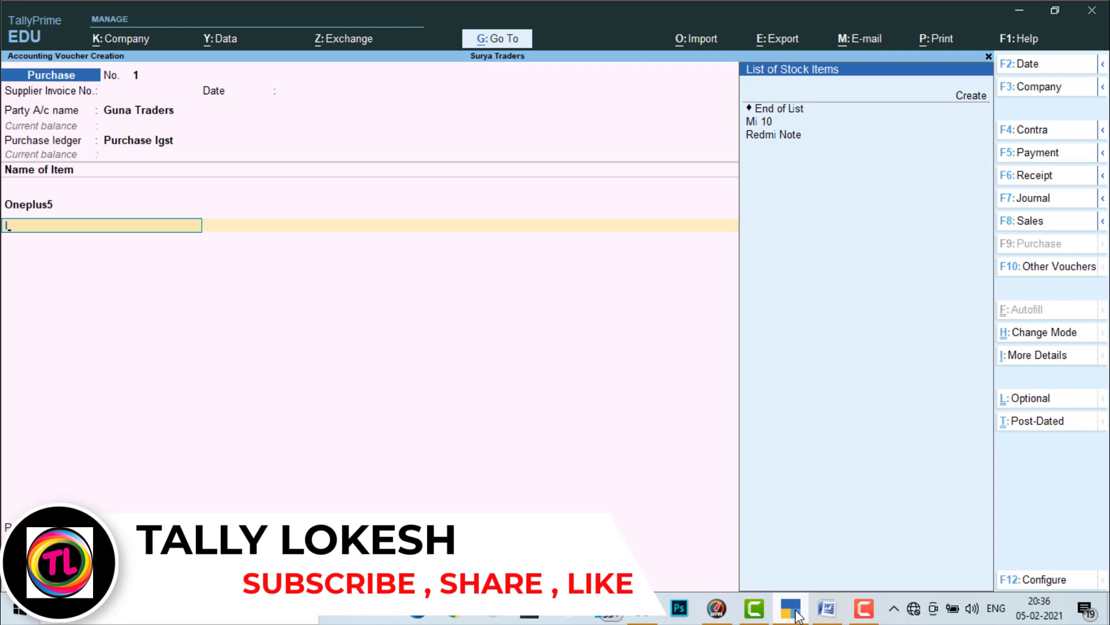
key(alt+c)
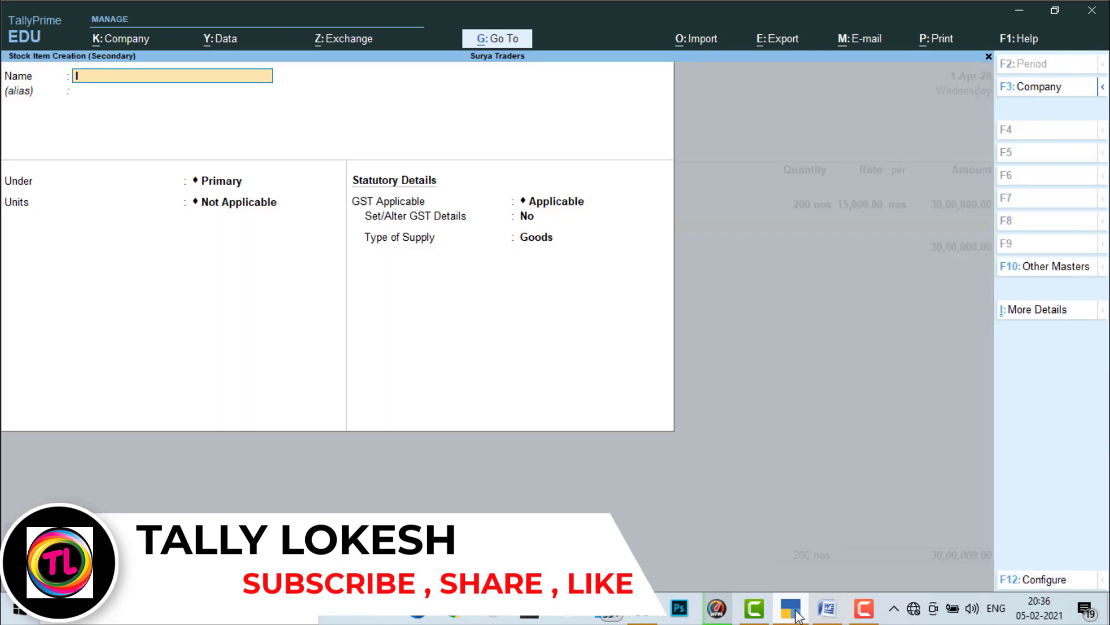
text(Iphone)
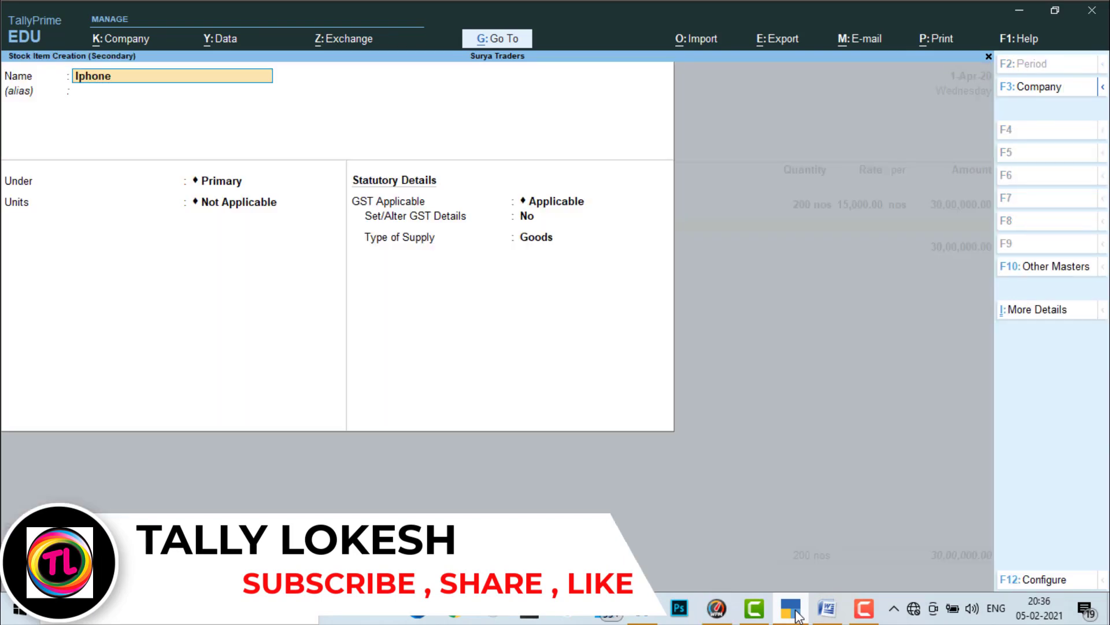
text( 6)
key(Return)
key(Return)
key(Return)
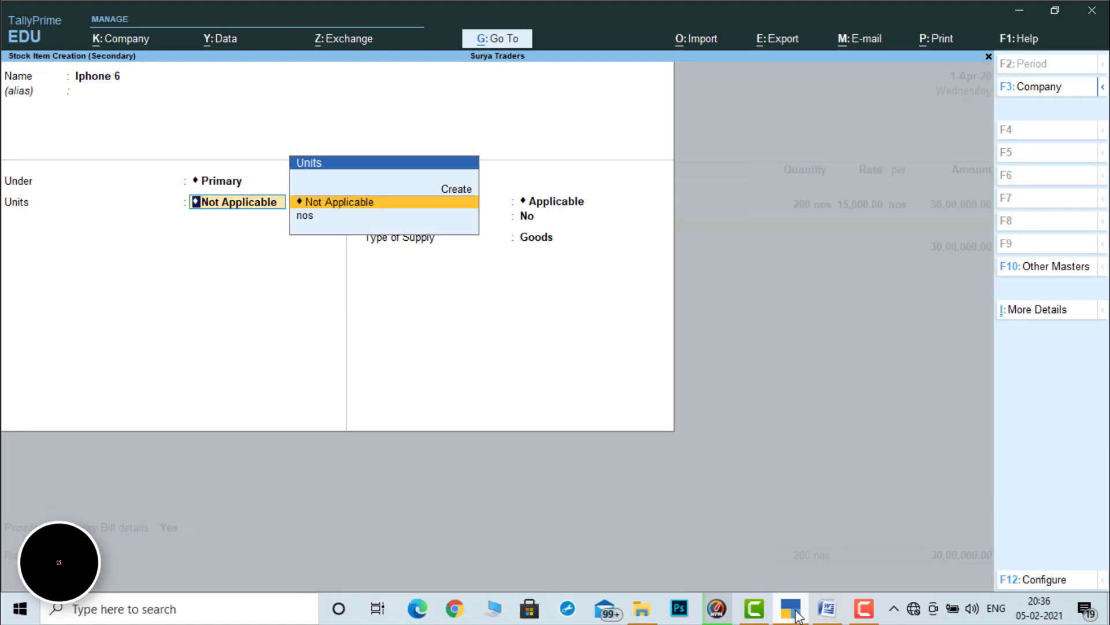
key(Down)
key(Return)
Step: Set Iphone 6 to be maintained in batches, with manufacturing date tracking and expiry dates enabled
text(y)
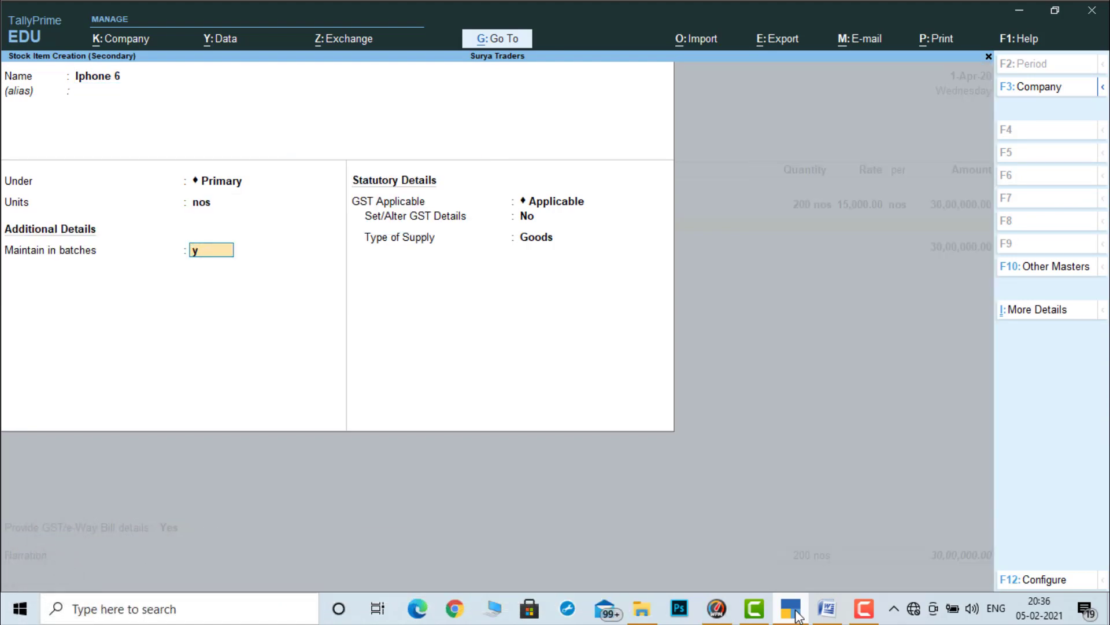
key(Return)
text(y)
key(Return)
text(y)
key(Return)
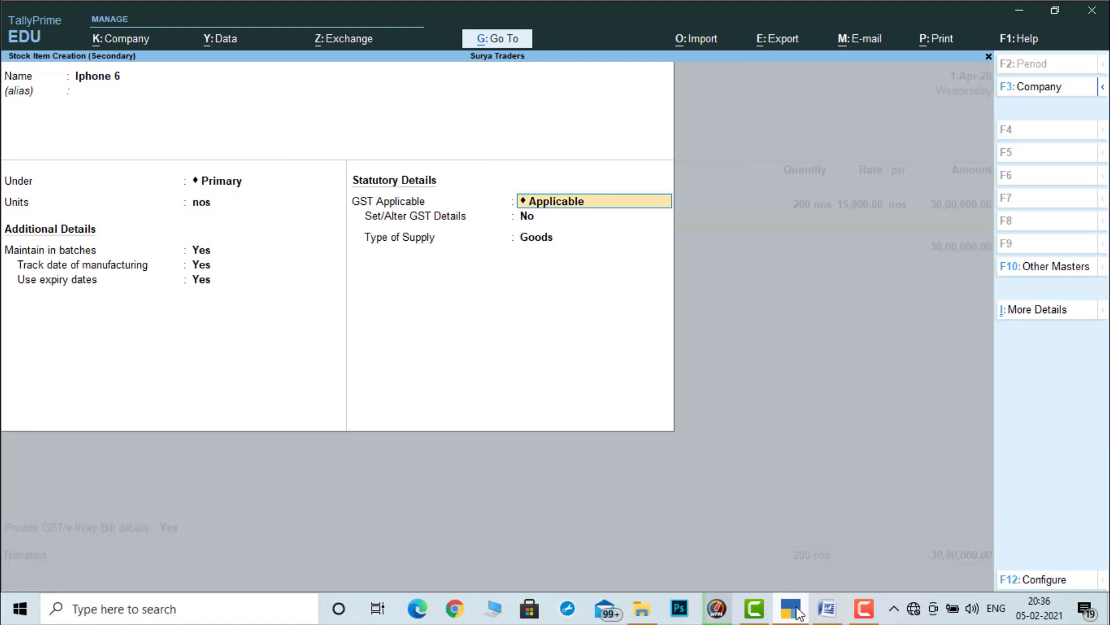
Step: Keep GST applicable for Iphone 6, open its detailed tax rate history and add an entry applicable from 1-Apr-20 without a description
key(Return)
text(y)
key(Return)
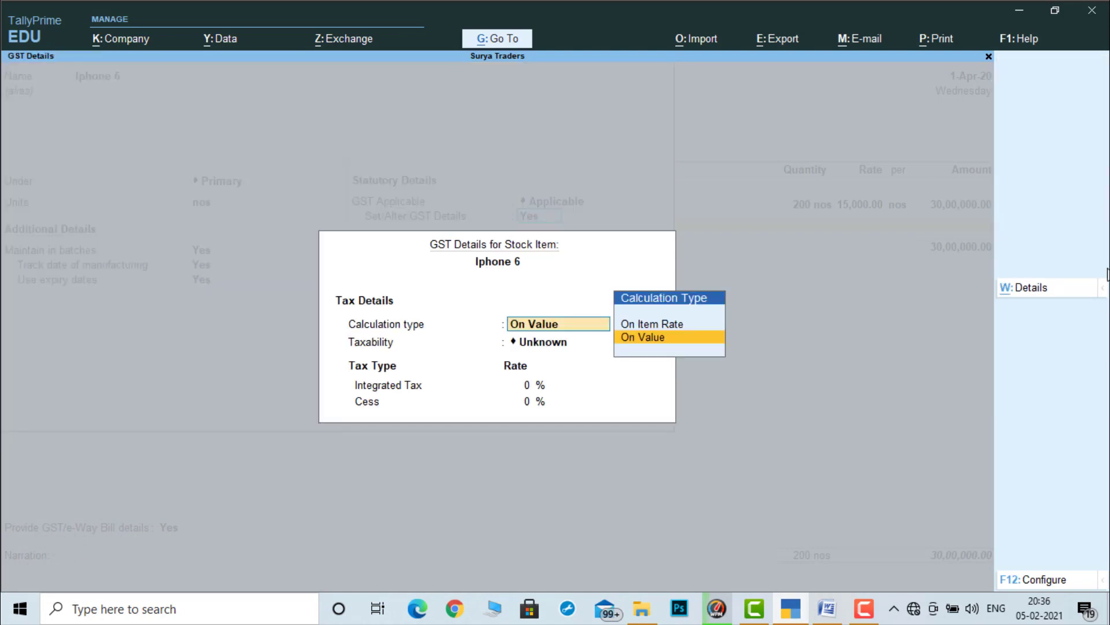
click(1036, 293)
text(1-)
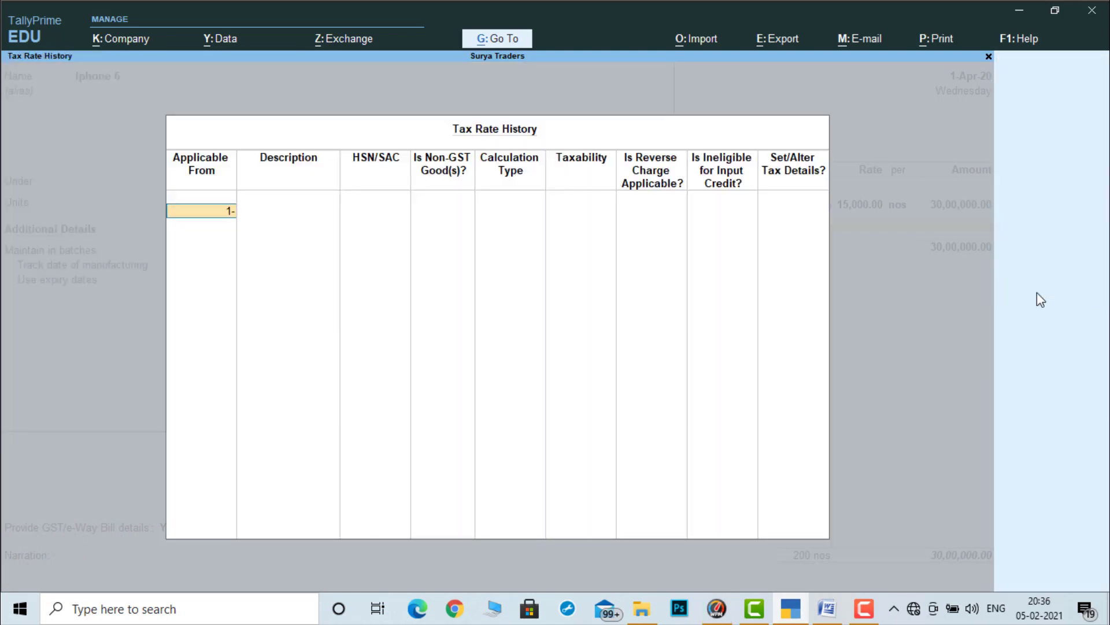
text(4)
key(Return)
key(Return)
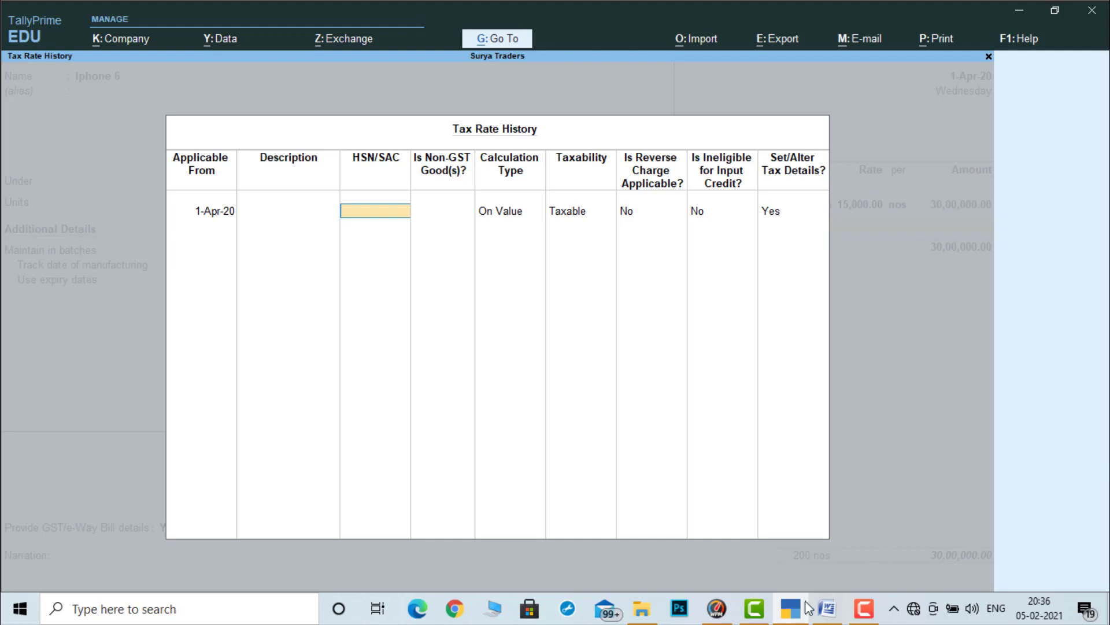
Step: Look up the Iphone 6 HSN code in the Word sheet and enter 3130 as HSN/SAC
click(827, 609)
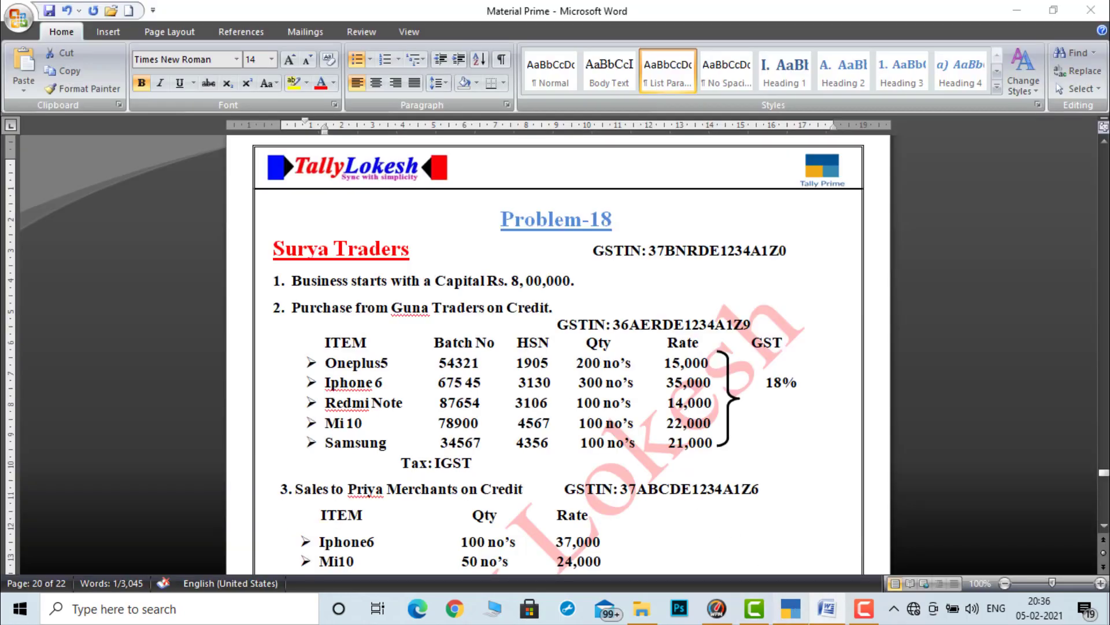
click(790, 608)
text(3130)
key(Return)
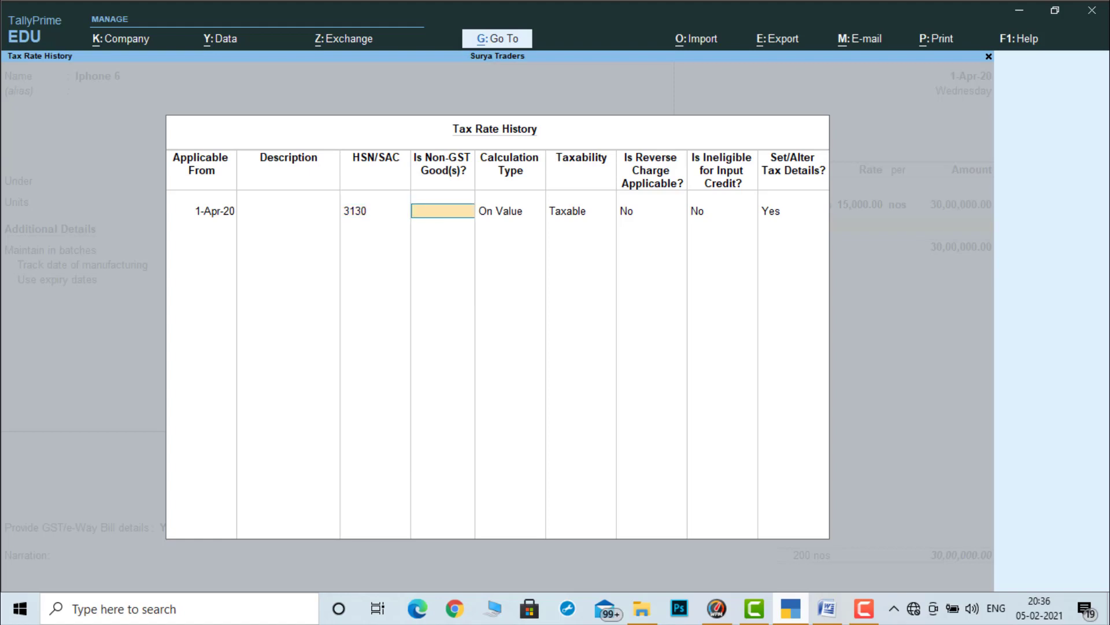
Step: Keep Non-GST goods at No and the entry taxable on value, and set Integrated Tax to 18% for Iphone 6
key(Return)
key(Return)
key(Return)
key(Return)
key(Return)
key(Return)
text(18)
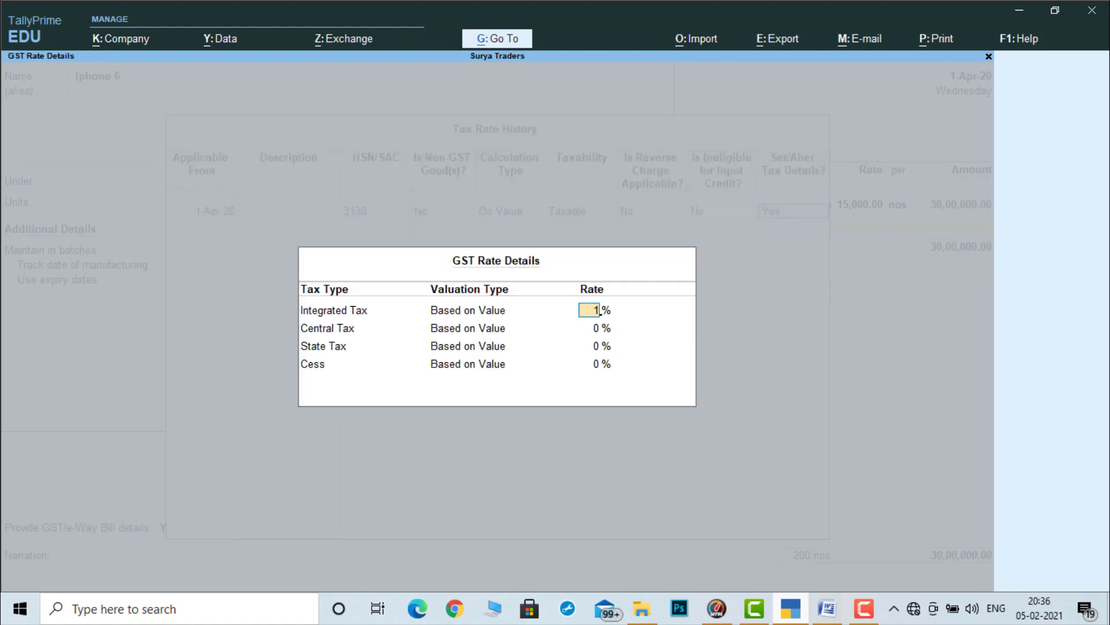
key(Return)
Step: Accept the remaining tax rates and GST details, and save the Iphone 6 stock item into the purchase voucher
key(Return)
key(Return)
key(Return)
key(Return)
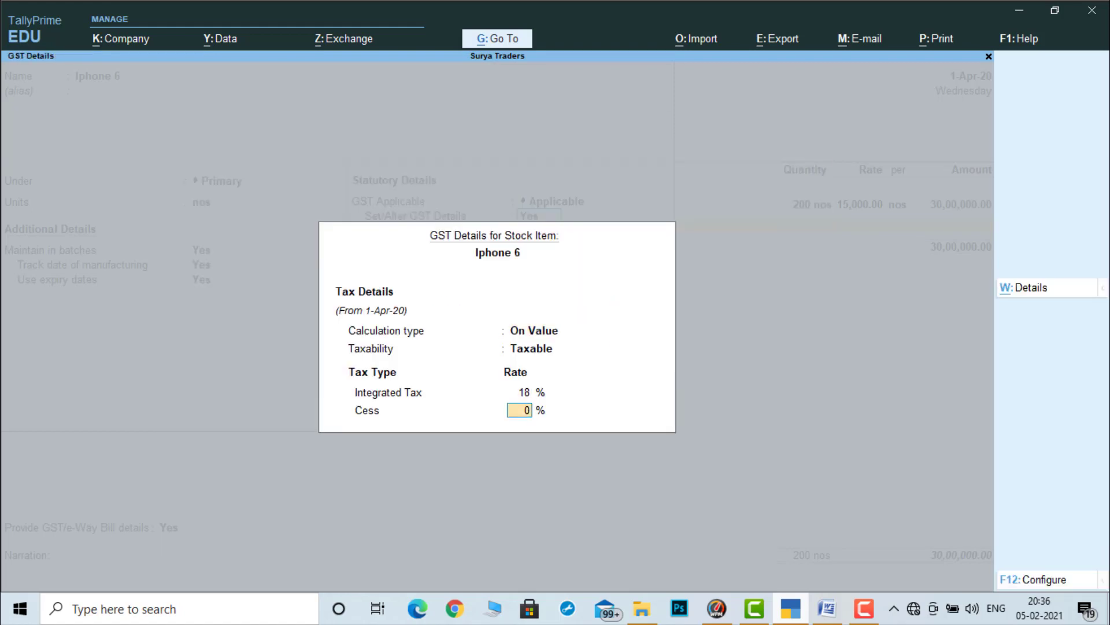
key(Return)
key(Return)
key(y)
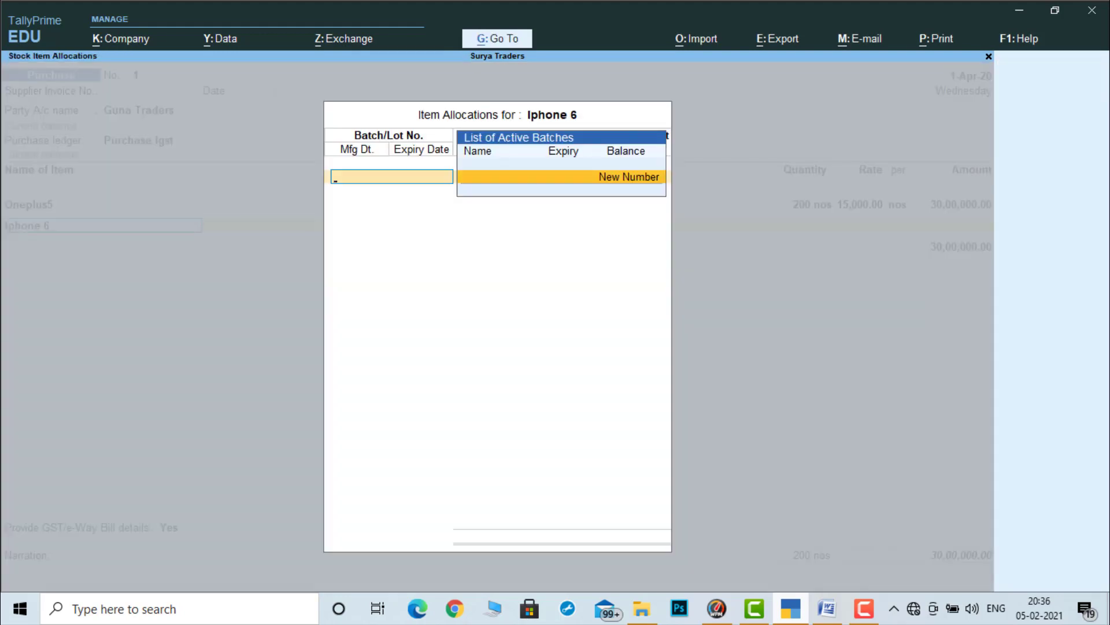
Step: Start a new batch for Iphone 6 and copy its batch number 675 45 from the Word sheet into it
key(Return)
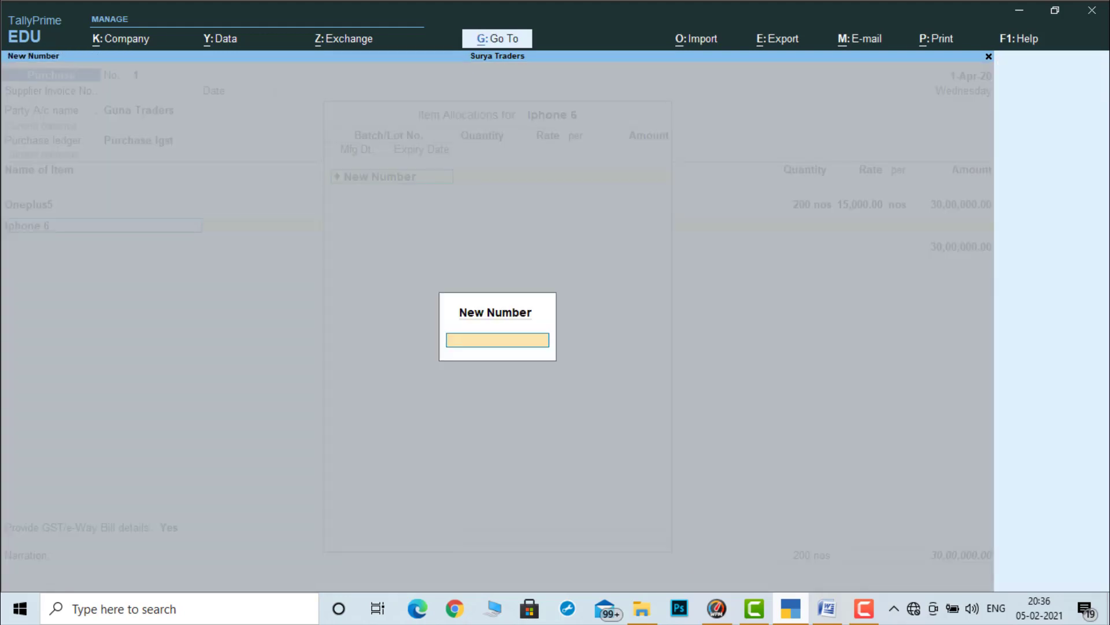
click(827, 608)
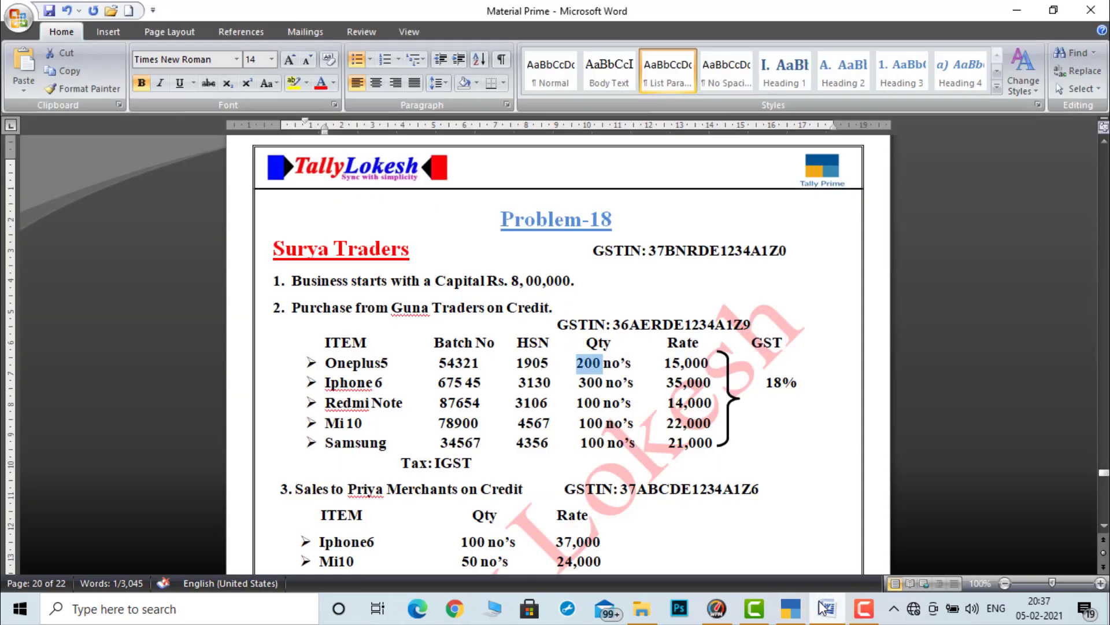
drag(438, 383, 479, 385)
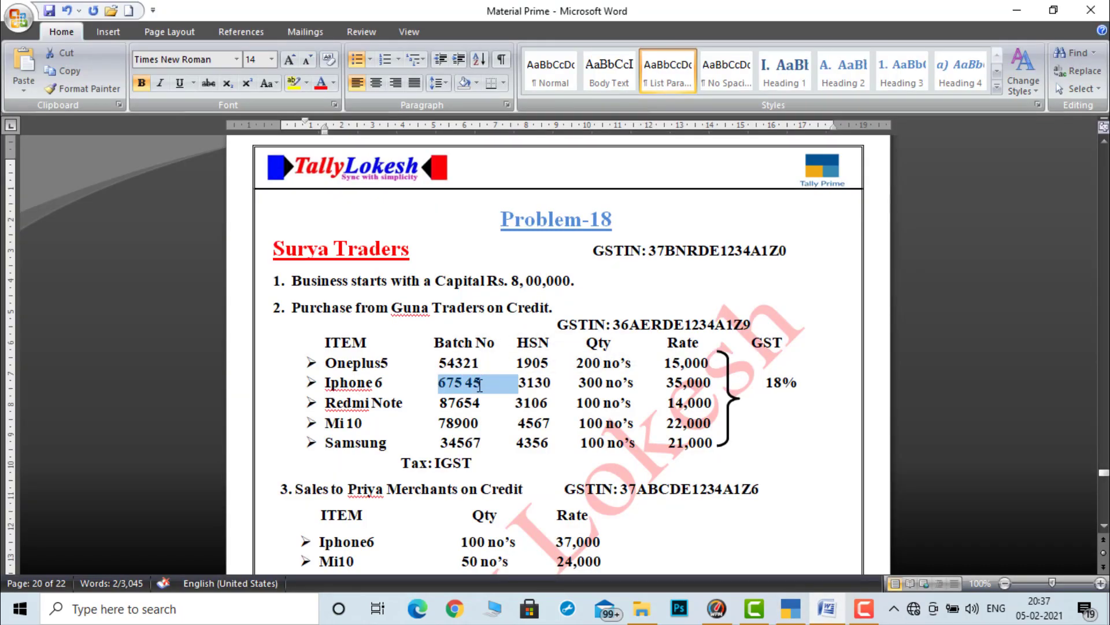
key(ctrl+c)
click(790, 609)
key(ctrl+alt+v)
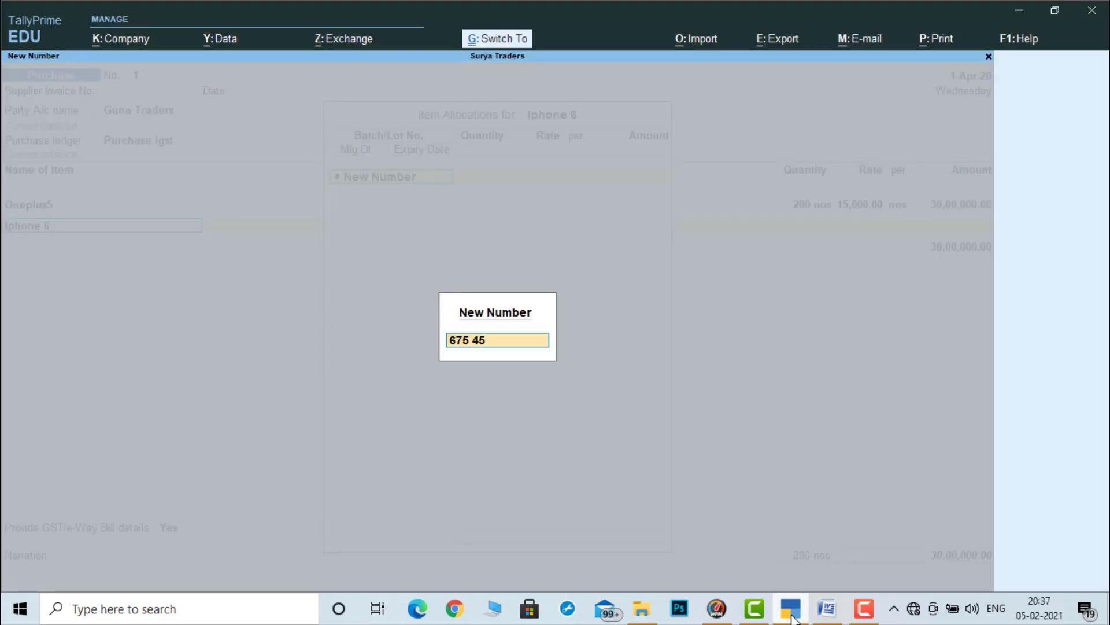
Step: Confirm the Iphone 6 batch number, check the Word sheet, and enter 300 nos at a rate of 35000 for the batch
key(Return)
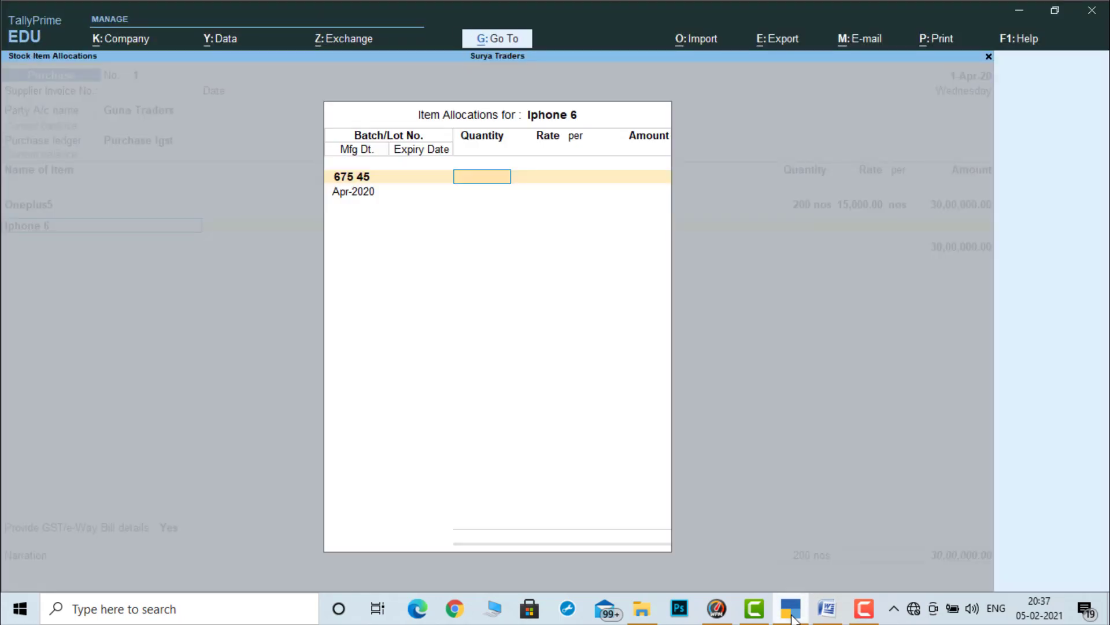
click(791, 617)
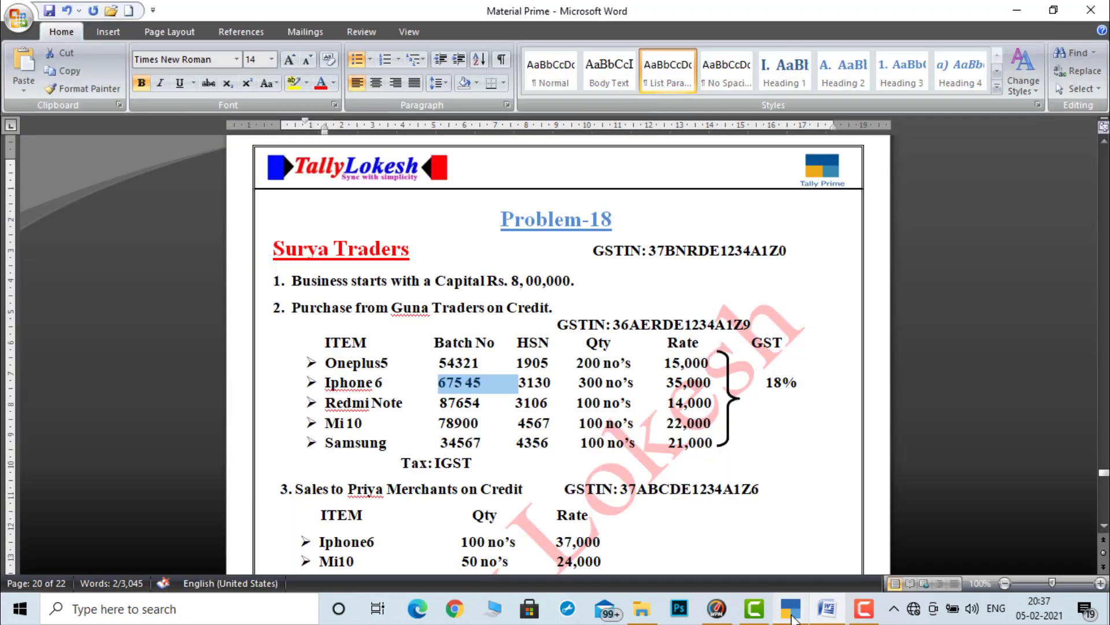
click(792, 617)
text(300)
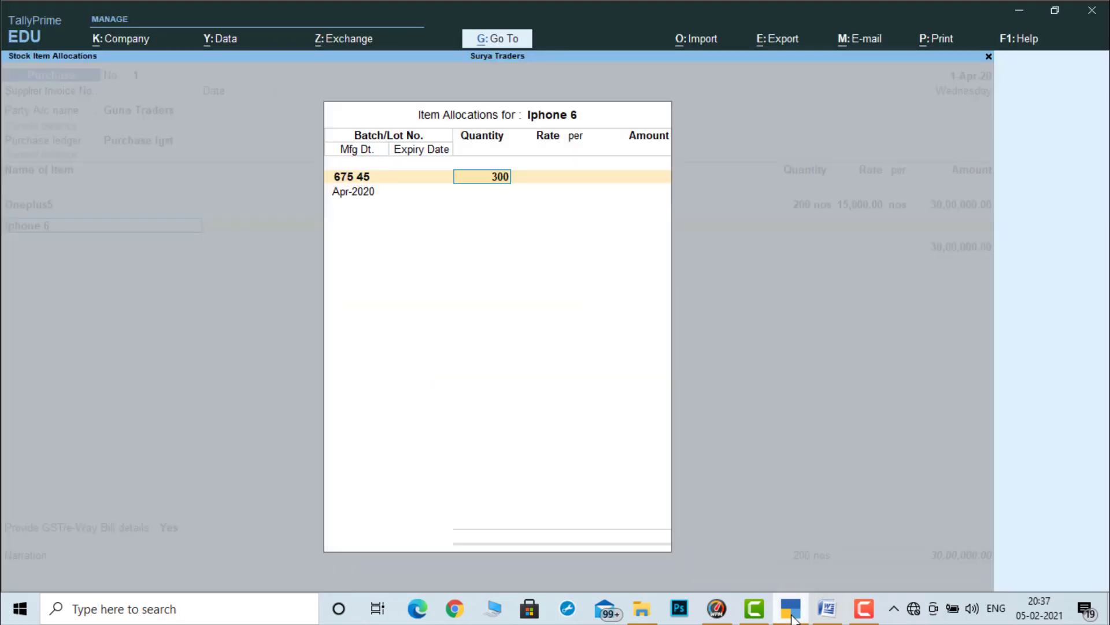
key(Return)
text(35,000)
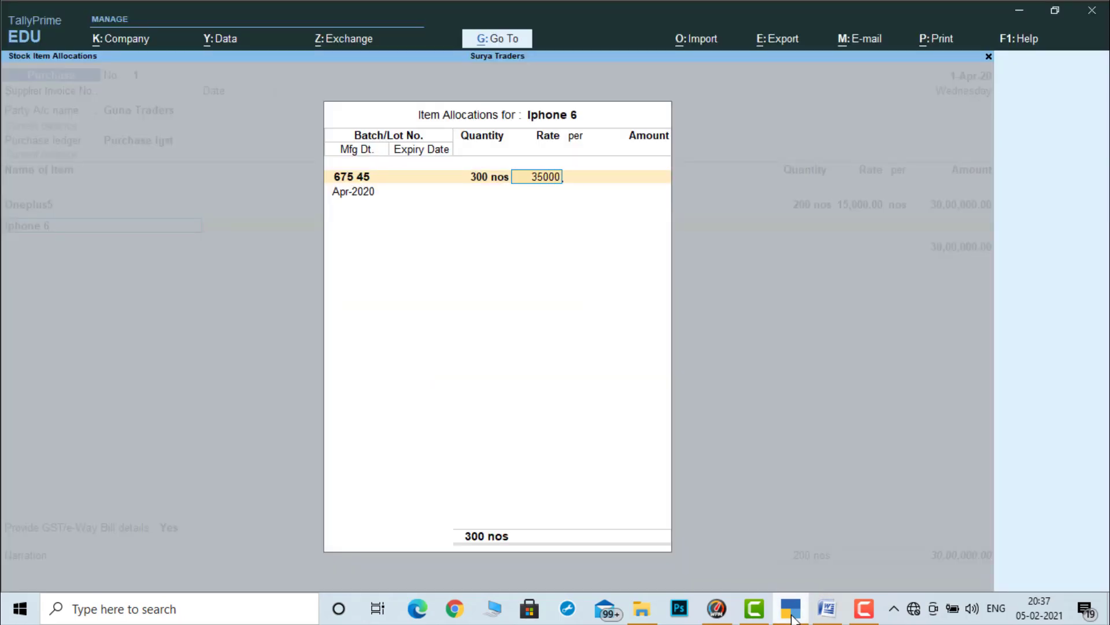
key(Return)
key(Return)
key(Return)
Step: Set the Iphone 6 batch's expiry date to 31-3-2022 and finish its item allocation
key(Return)
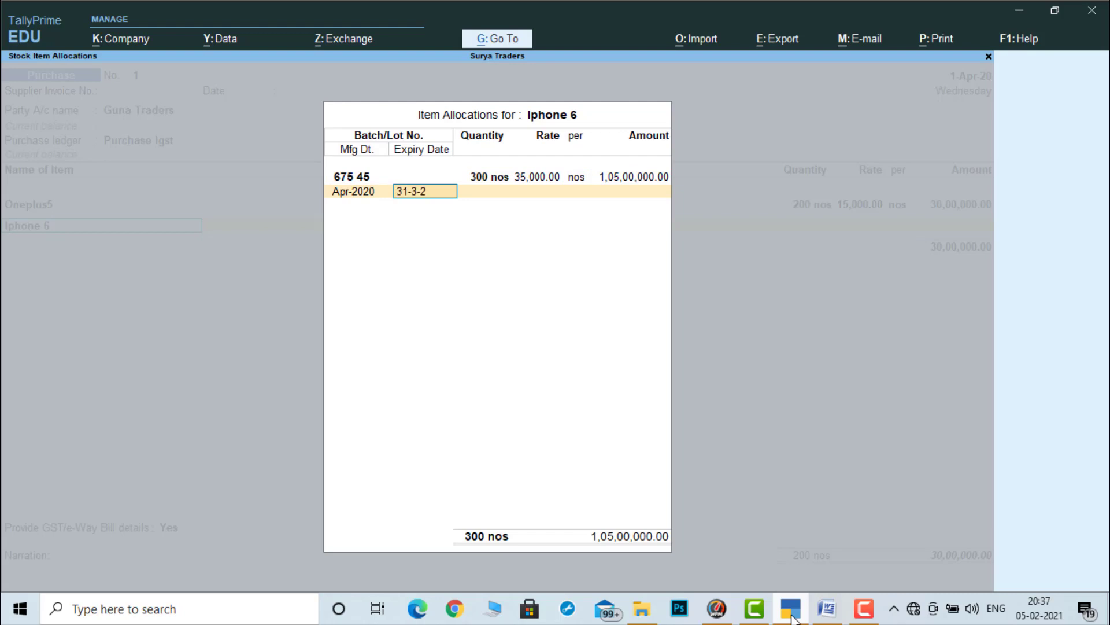
text(31-3-2022)
key(Return)
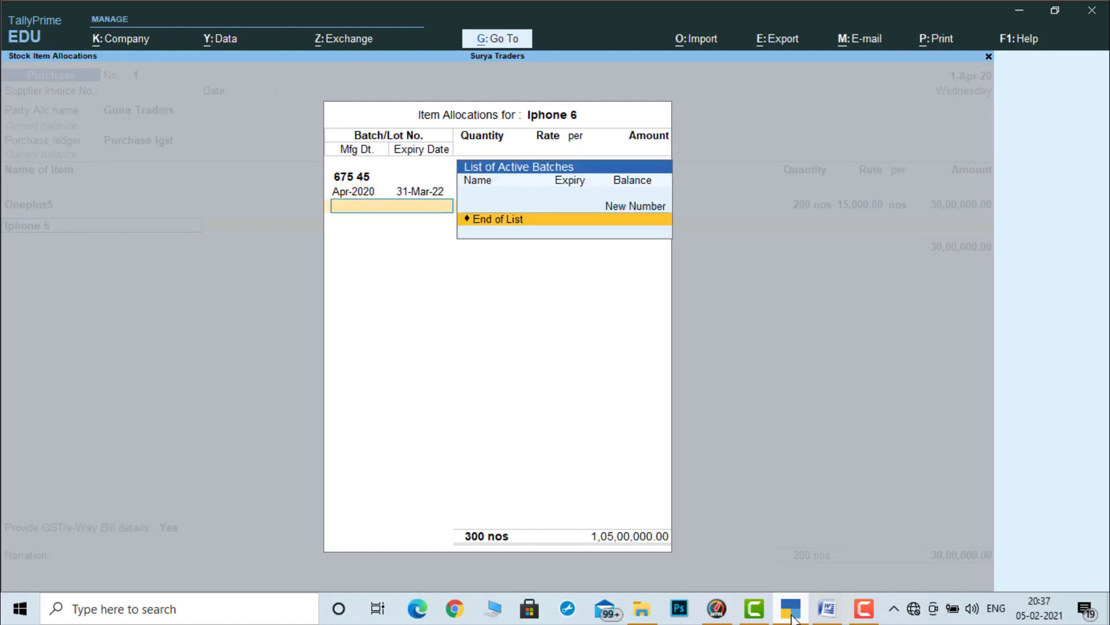
key(Return)
key(Return)
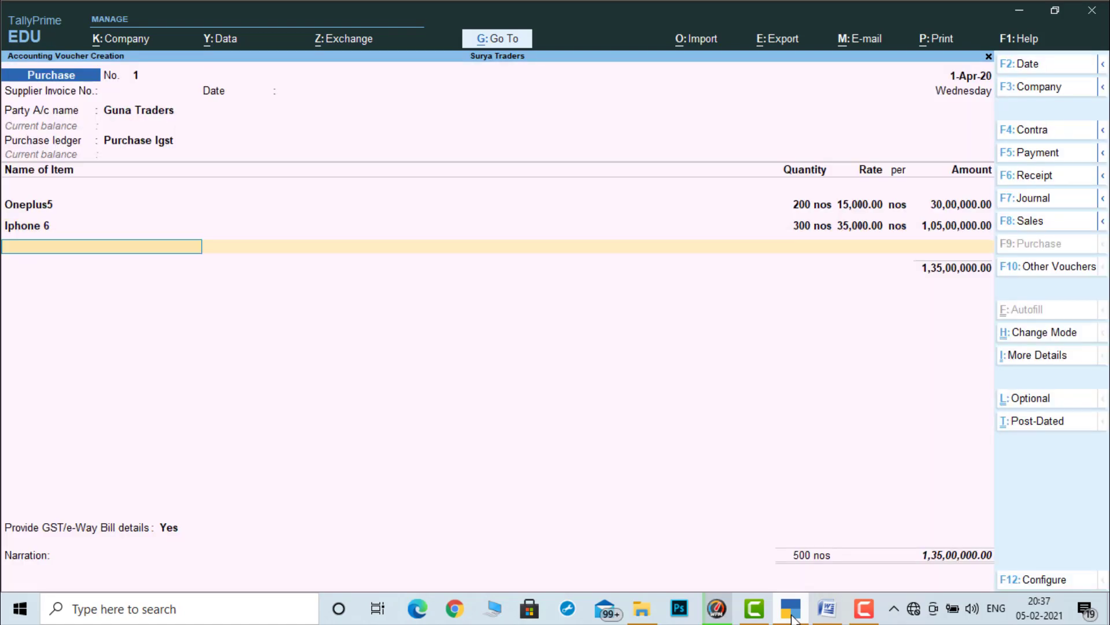
Step: Check the next purchased item in the Word sheet and add Redmi Note to the purchase voucher
text(M)
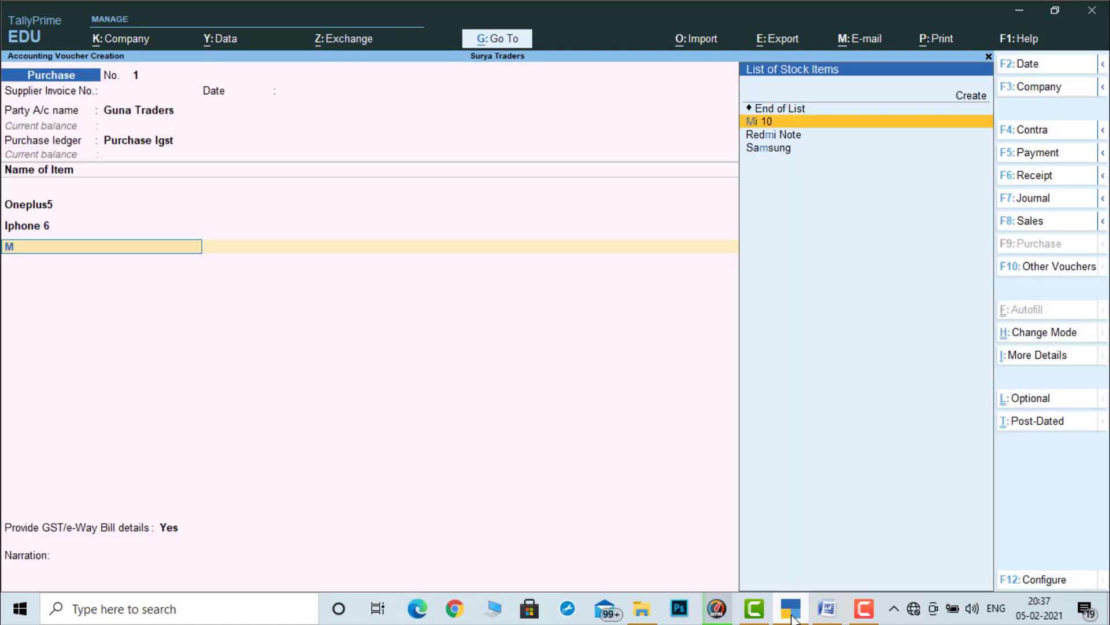
click(791, 608)
click(790, 608)
key(Down)
key(Return)
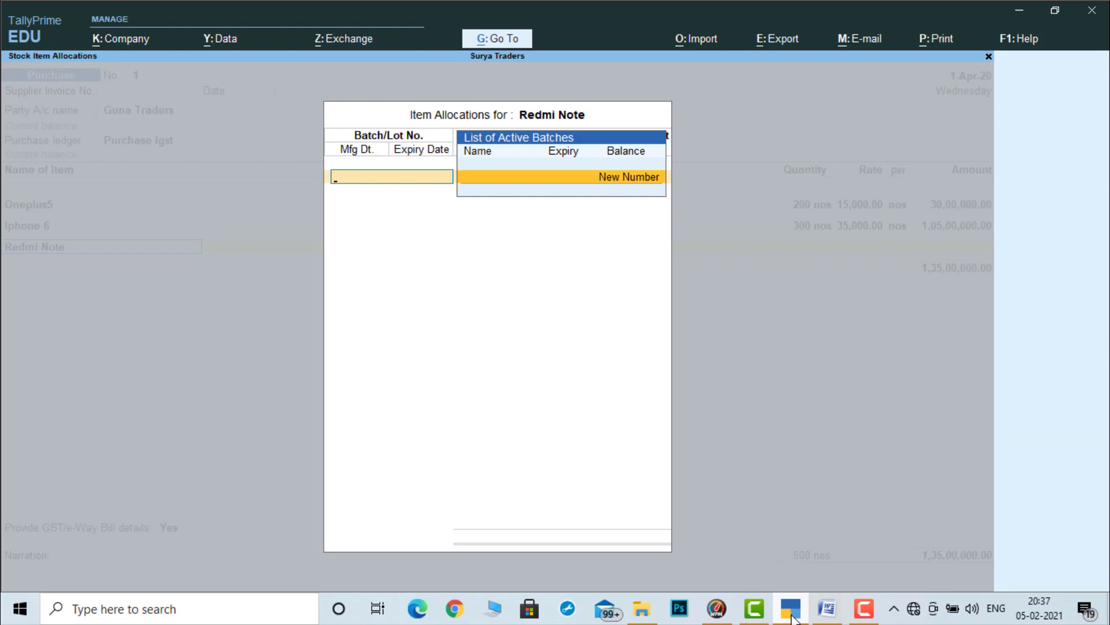
Step: Start a new batch for Redmi Note and copy its batch number 87654 from the Word sheet into it
key(Return)
click(791, 617)
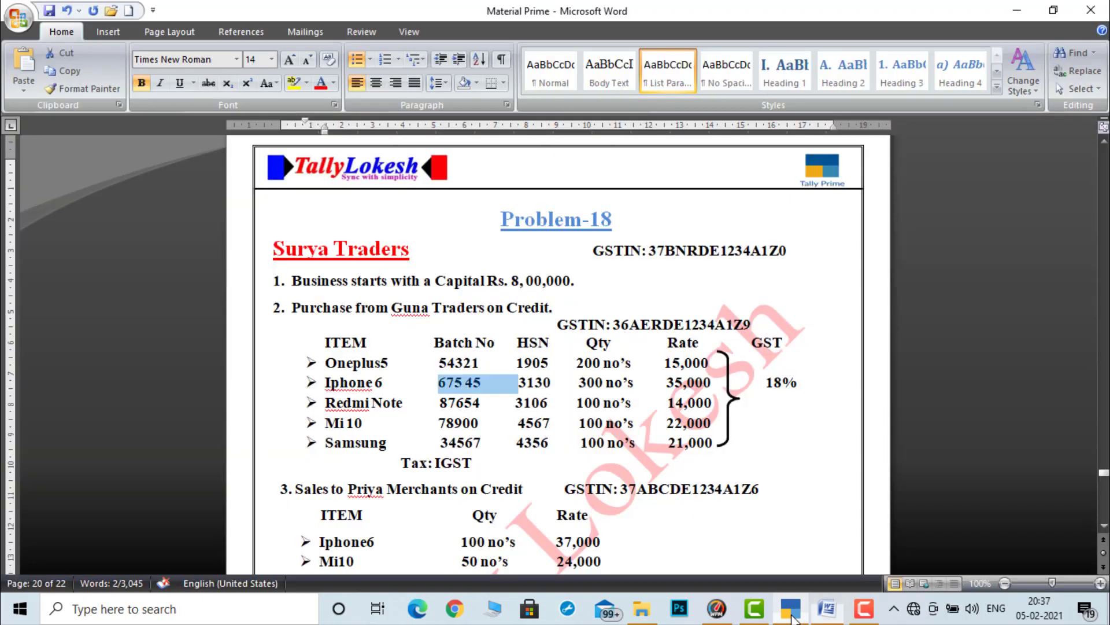
drag(443, 402, 479, 407)
key(ctrl+c)
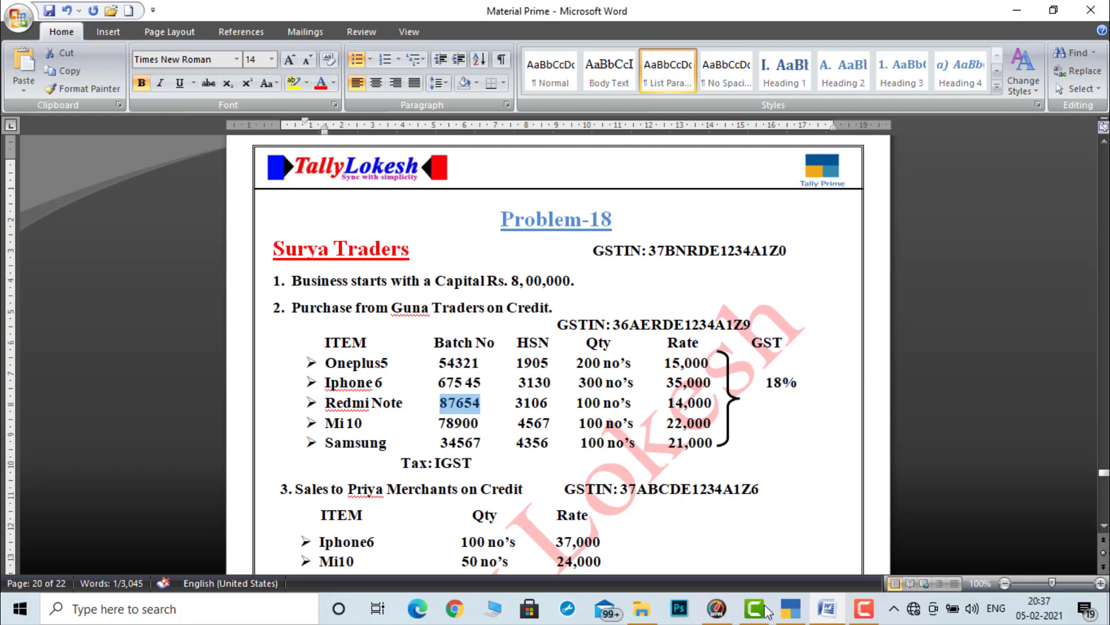
click(791, 617)
key(ctrl+v)
key(Return)
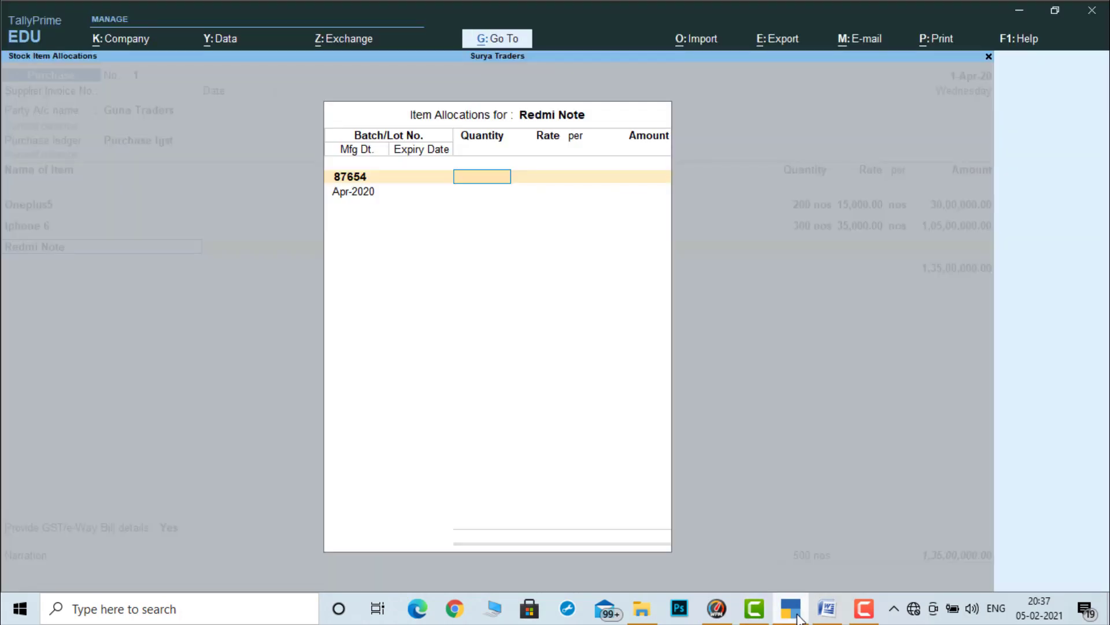
Step: Look up the Redmi Note quantity in the Word sheet and enter 100 for the batch
click(798, 618)
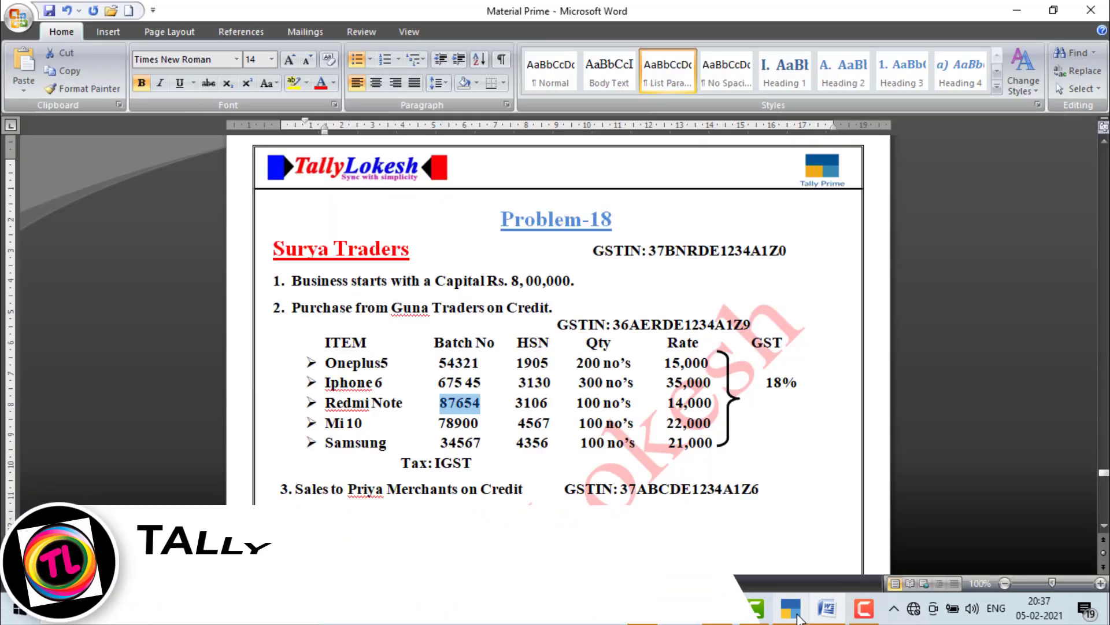
click(792, 608)
text(100)
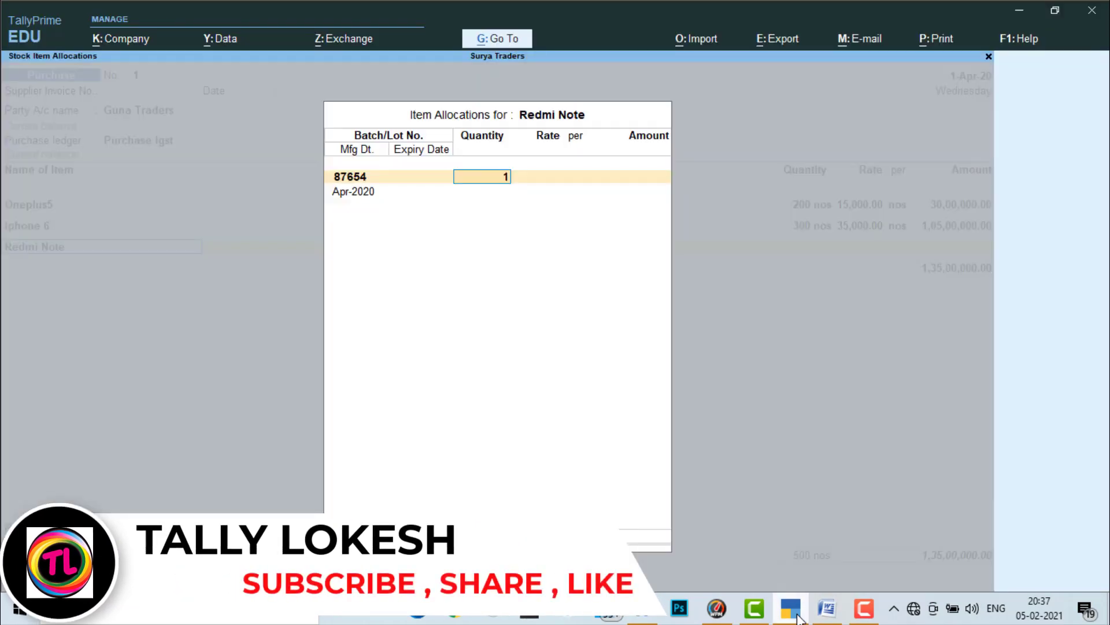
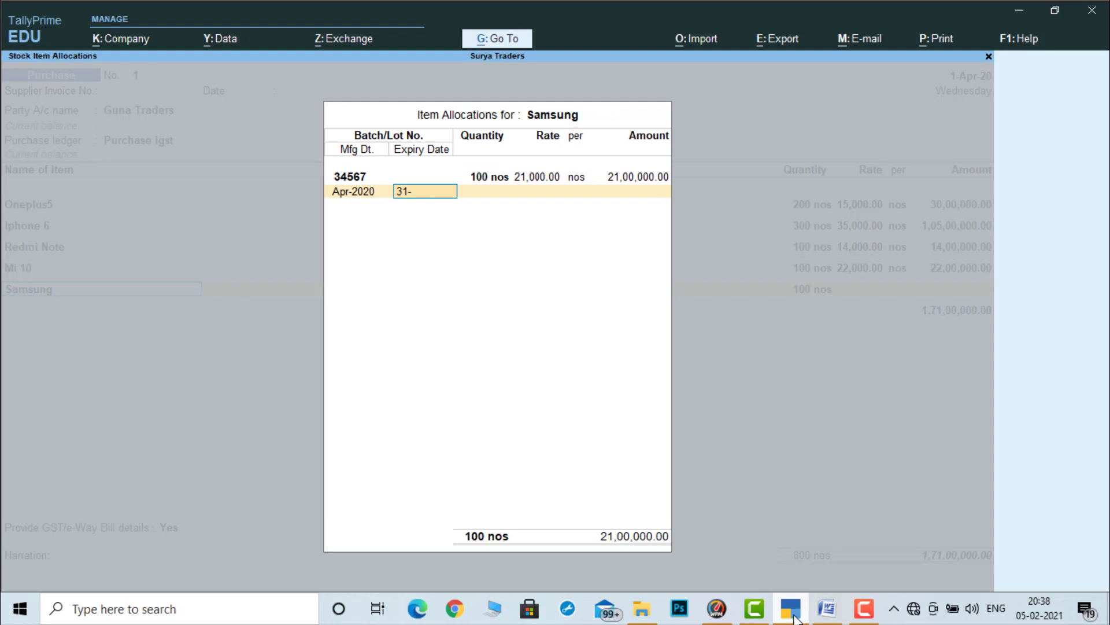
Step: Set the Samsung batch's expiry date to 31-Mar-21, finish its item allocation and end the item list
text(1)
key(Return)
key(Return)
key(Return)
key(Return)
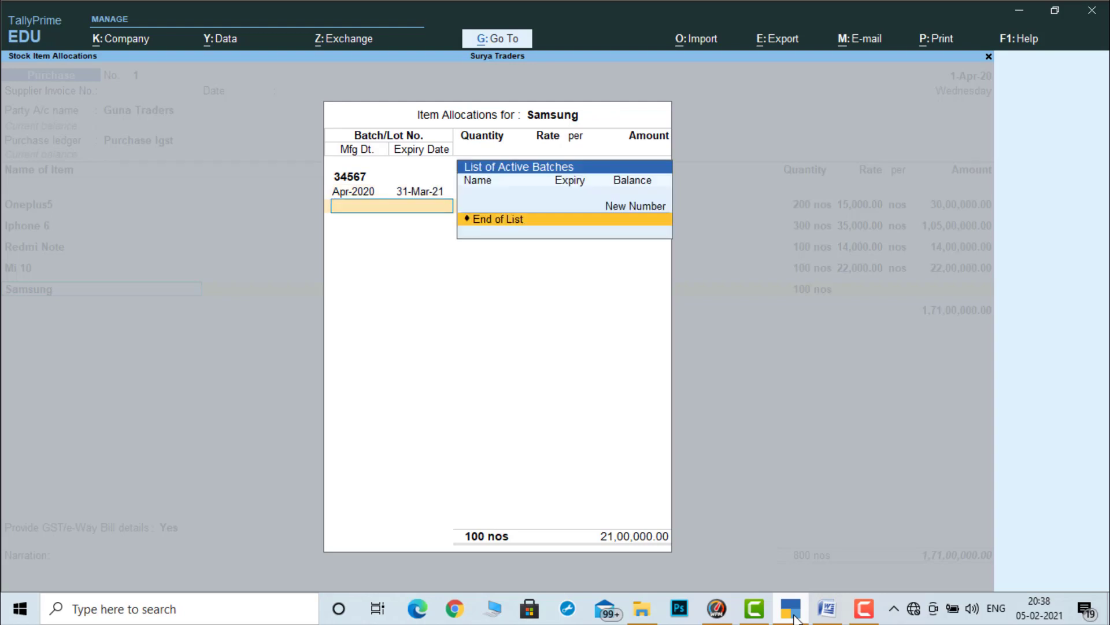
key(Return)
key(Return)
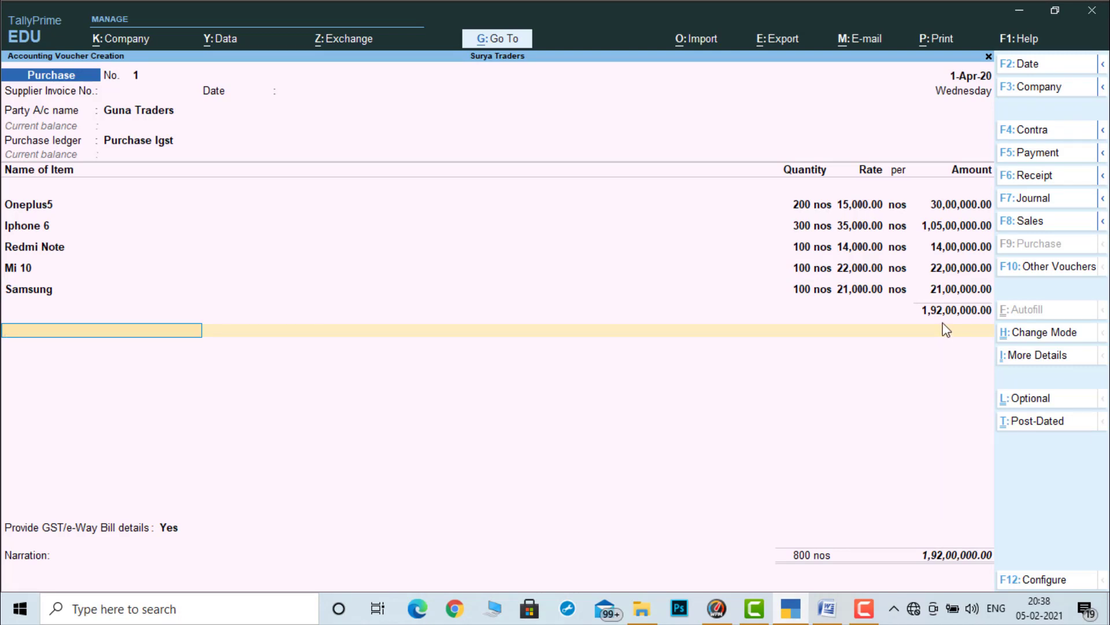
Step: Start a new ledger named CGST under Duties & Taxes from the voucher, with GST as the type of duty/tax
key(alt+c)
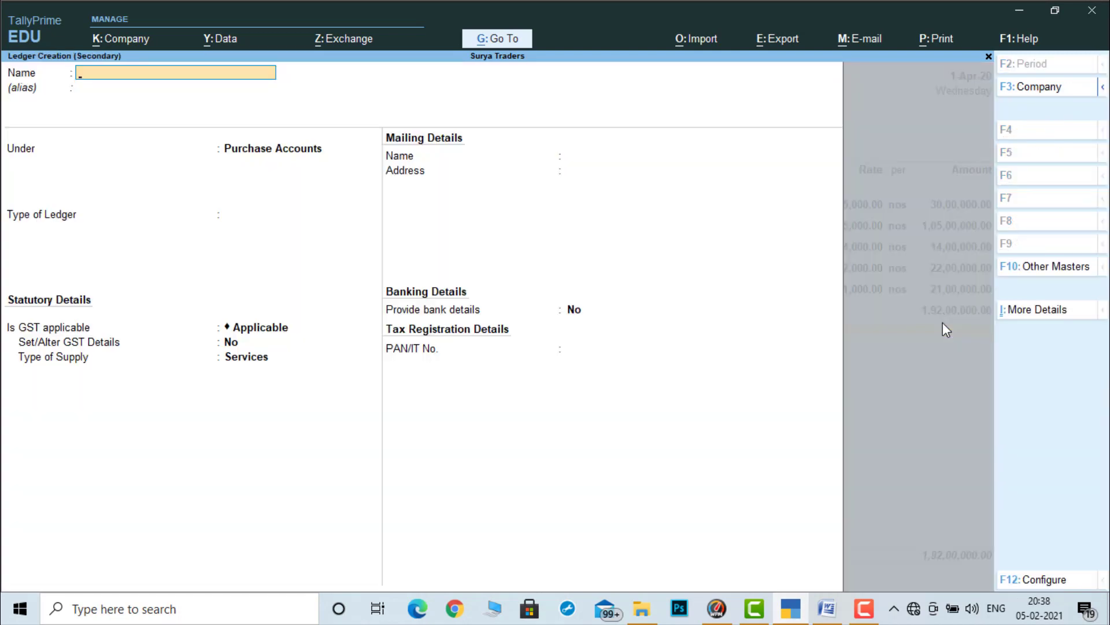
text(CGST)
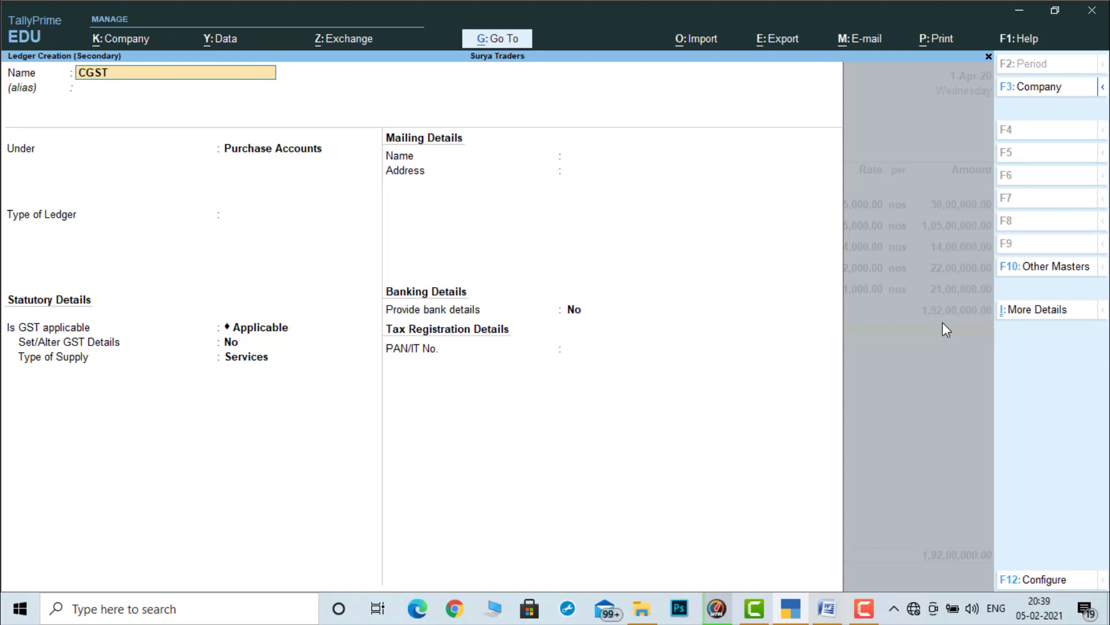
key(Return)
key(Return)
text(Du)
key(Return)
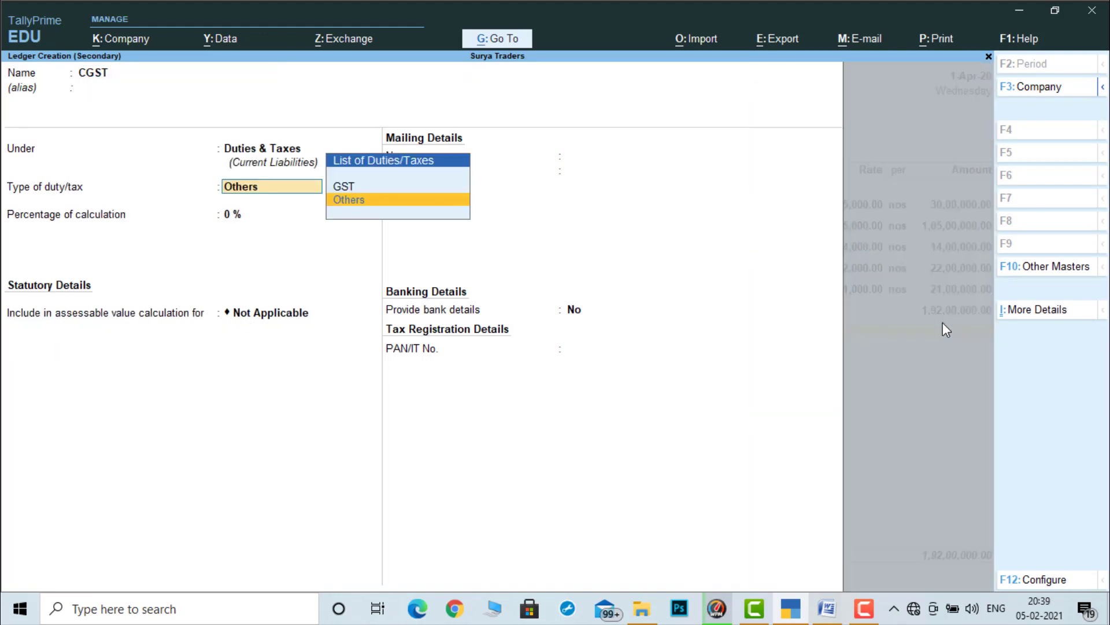
key(Up)
key(Return)
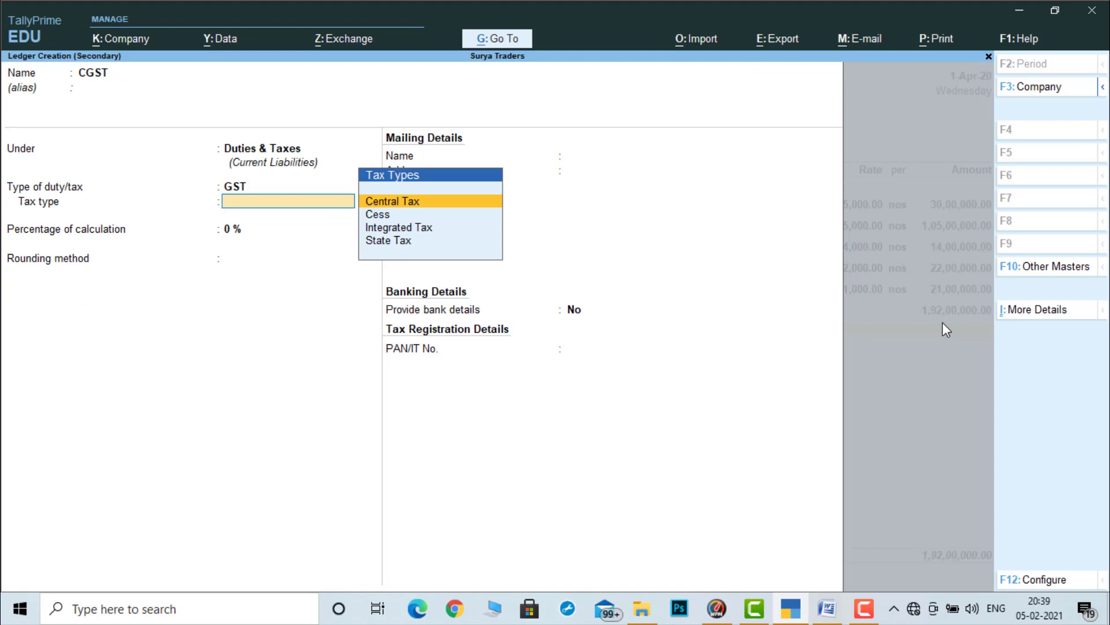
Step: Rename the new tax ledger to IGST and keep it under Duties & Taxes
key(BackSpace)
key(BackSpace)
key(BackSpace)
key(BackSpace)
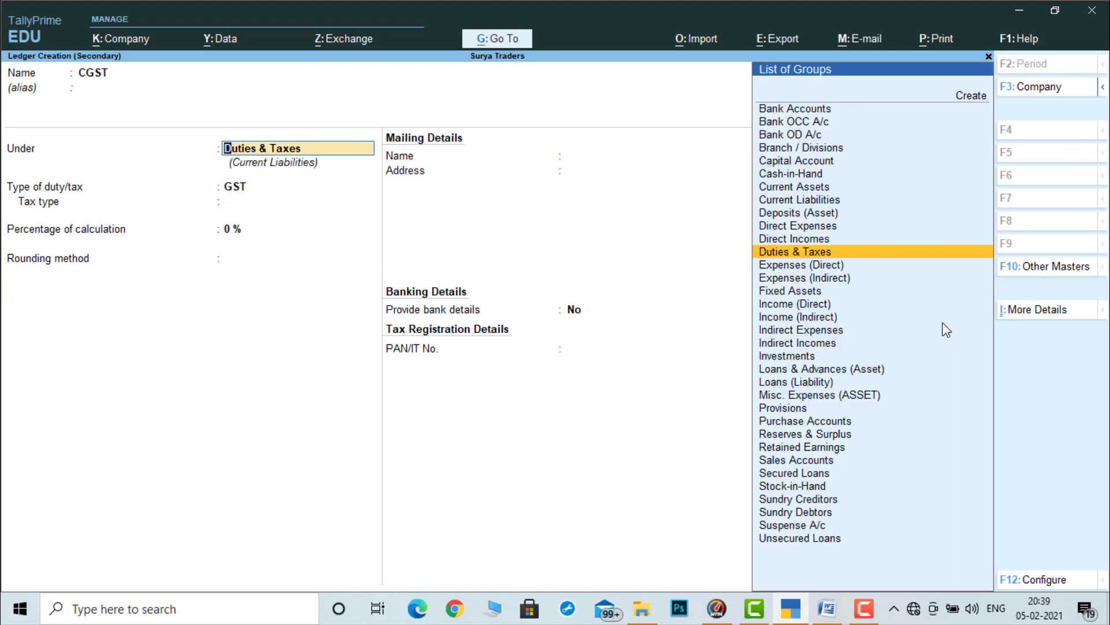
text(IS)
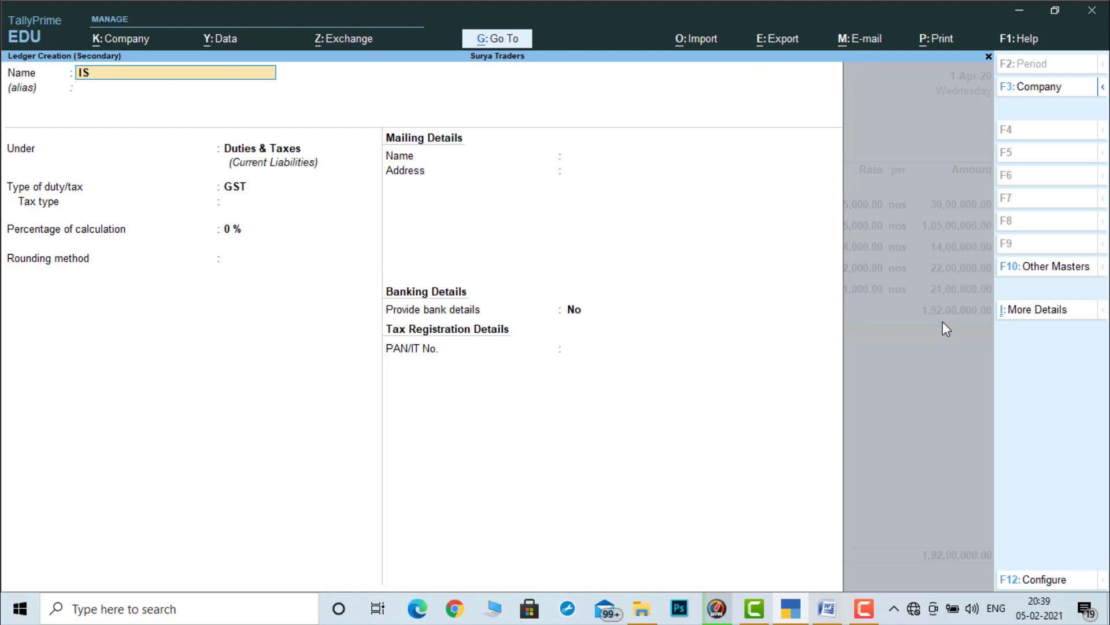
text(GST)
key(Return)
key(Return)
key(Return)
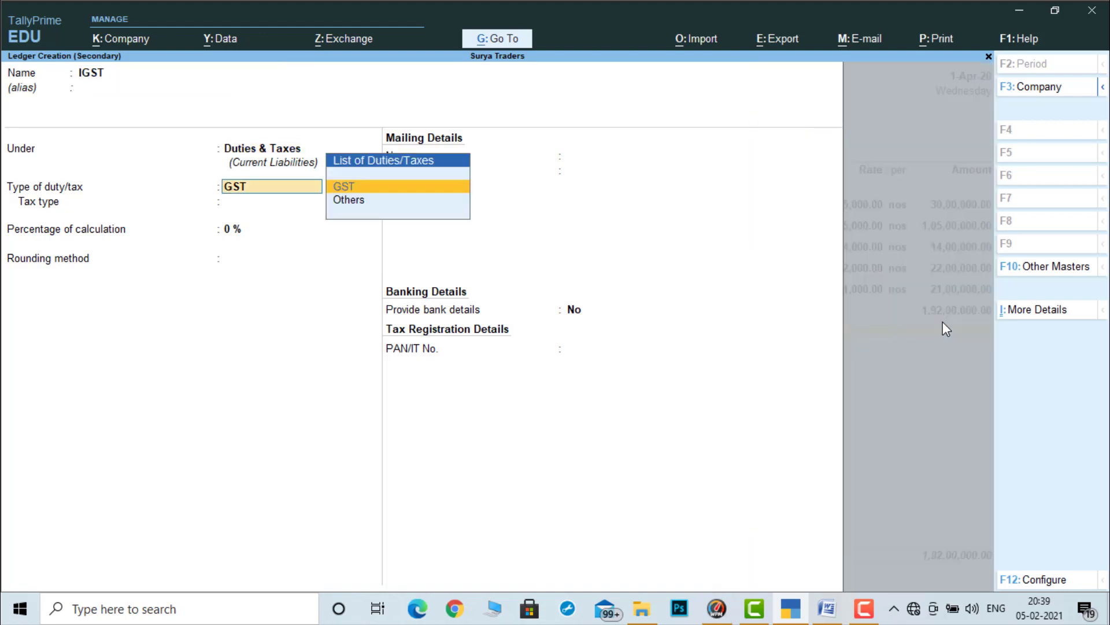
Step: Set the IGST ledger's tax type to Integrated Tax, accept the remaining defaults and save it into the voucher
key(Down)
key(Down)
key(Down)
key(Up)
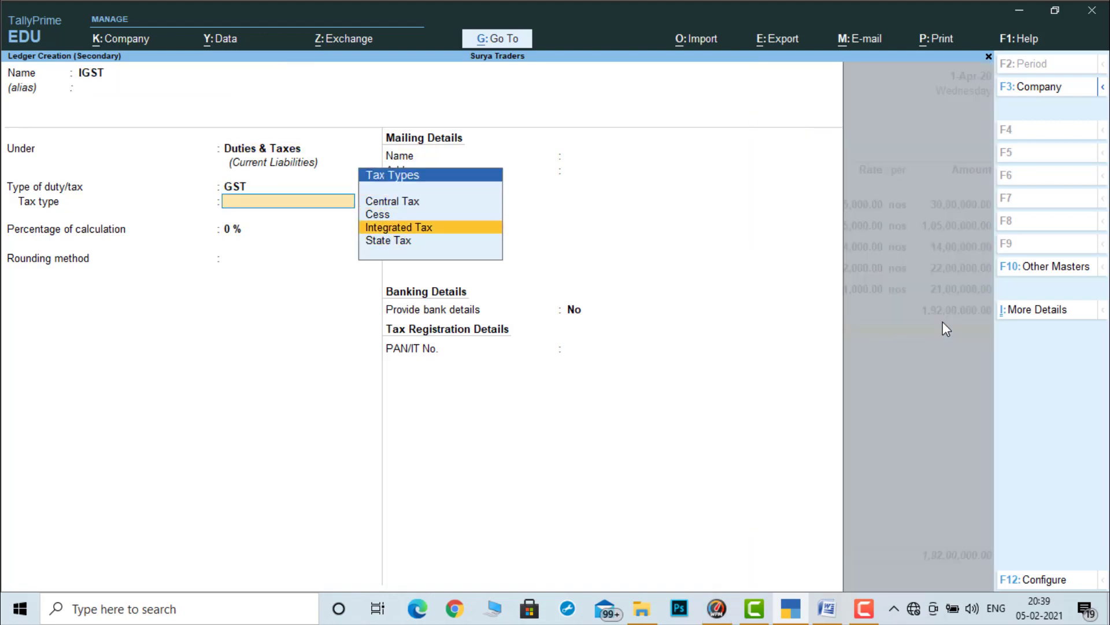
key(Return)
key(Return)
key(Return)
key(Return)
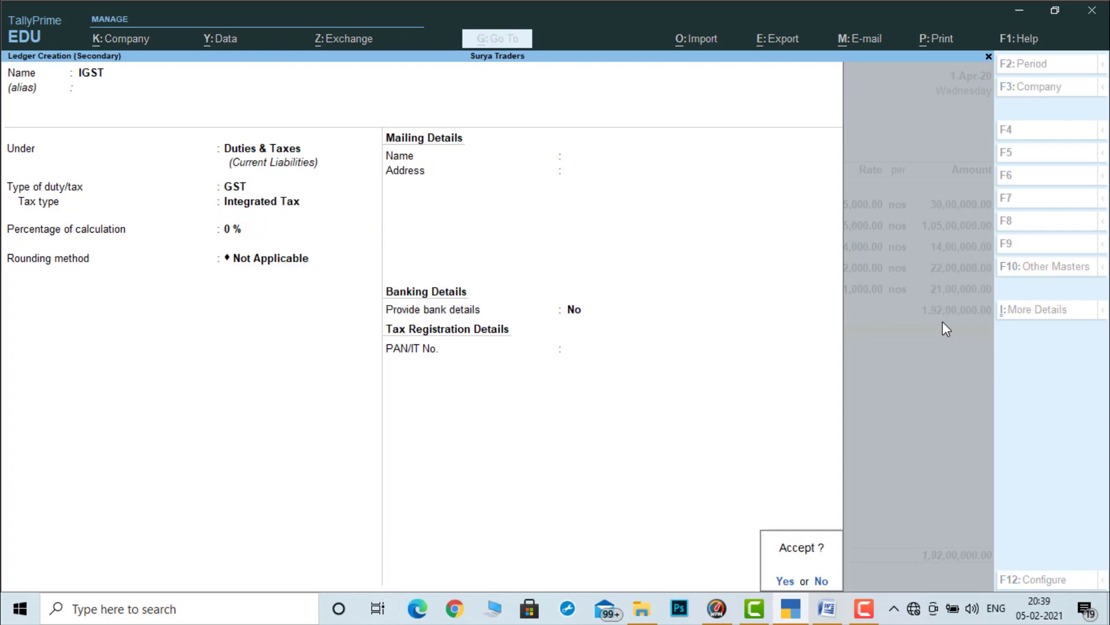
key(Return)
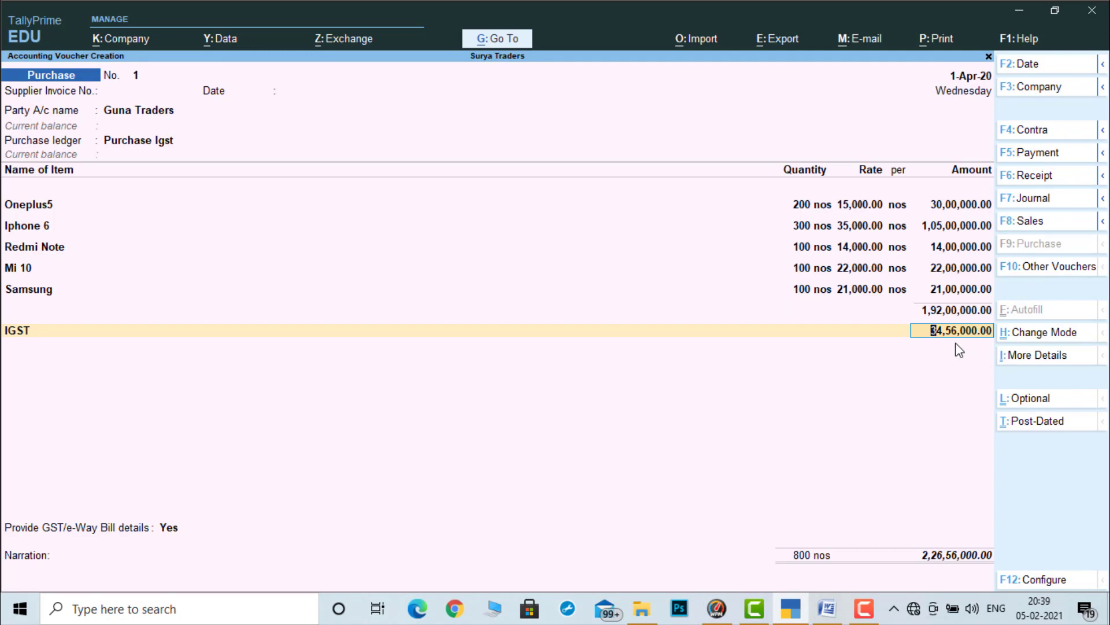
Step: Accept the IGST amount, set Provide GST/e-Way Bill details to No and save the purchase voucher
key(Return)
key(Return)
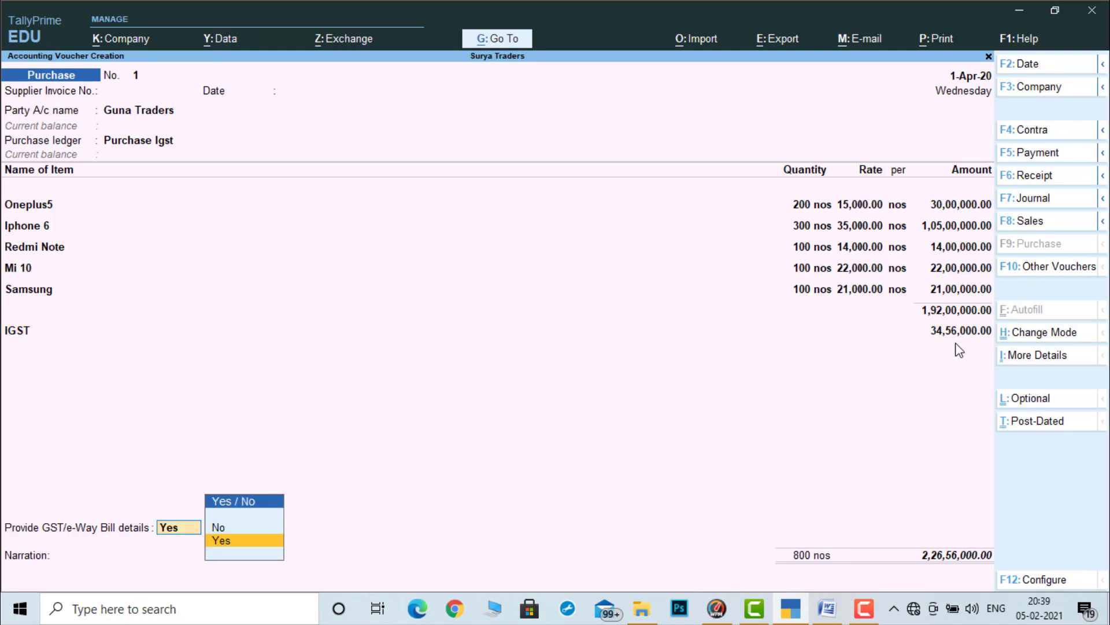
key(Up)
key(Return)
key(Return)
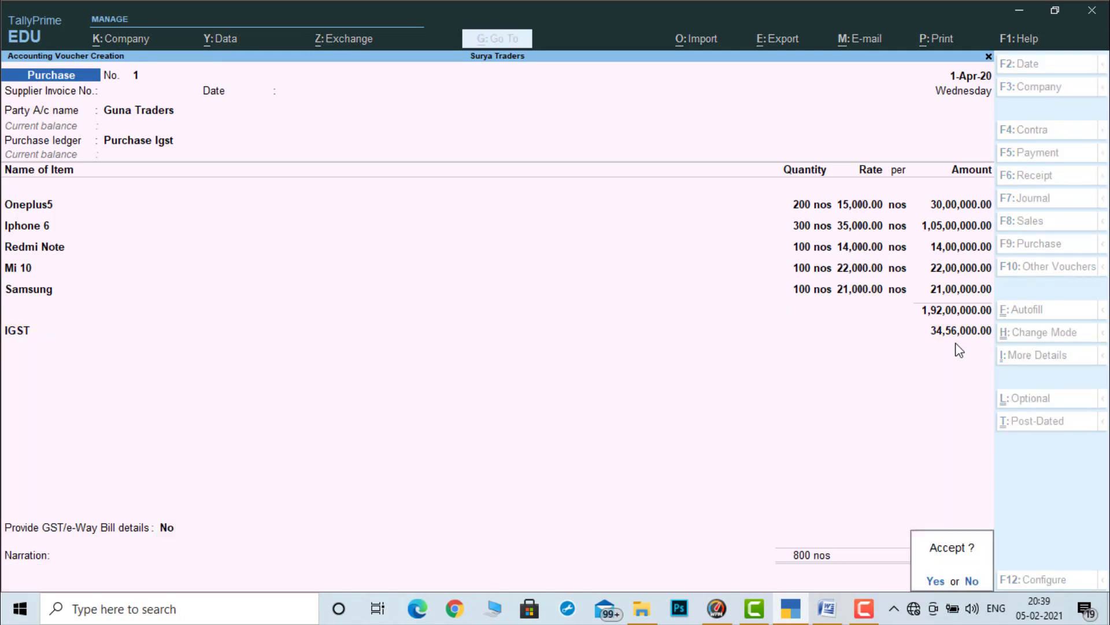
key(Return)
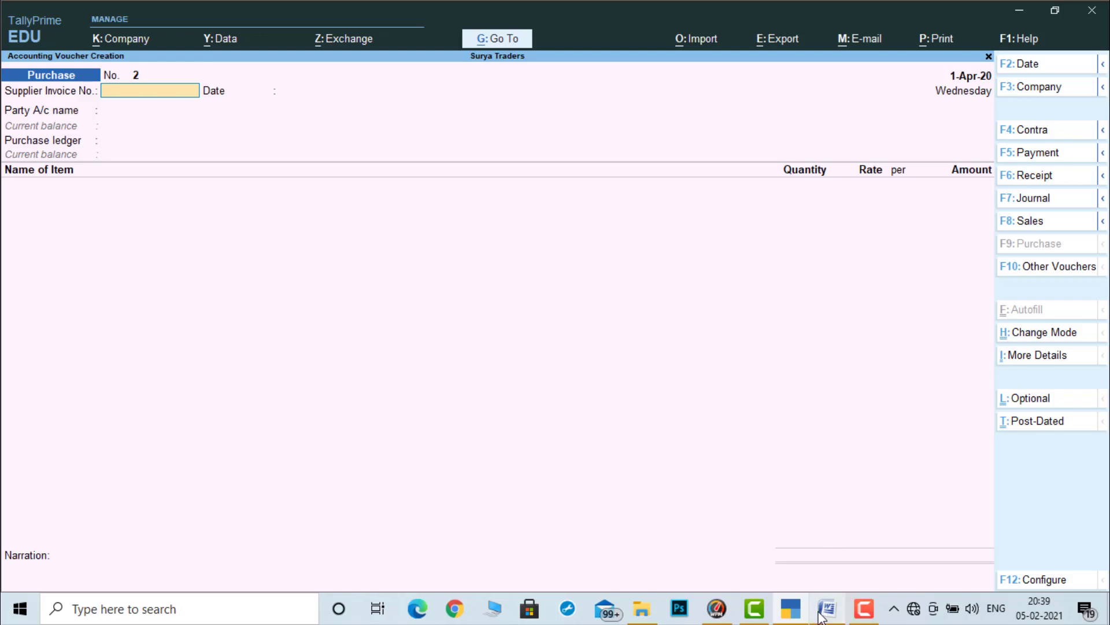
Step: Check the Priya Merchants credit sale in the Word document and open a new sales voucher in TallyPrime
click(792, 618)
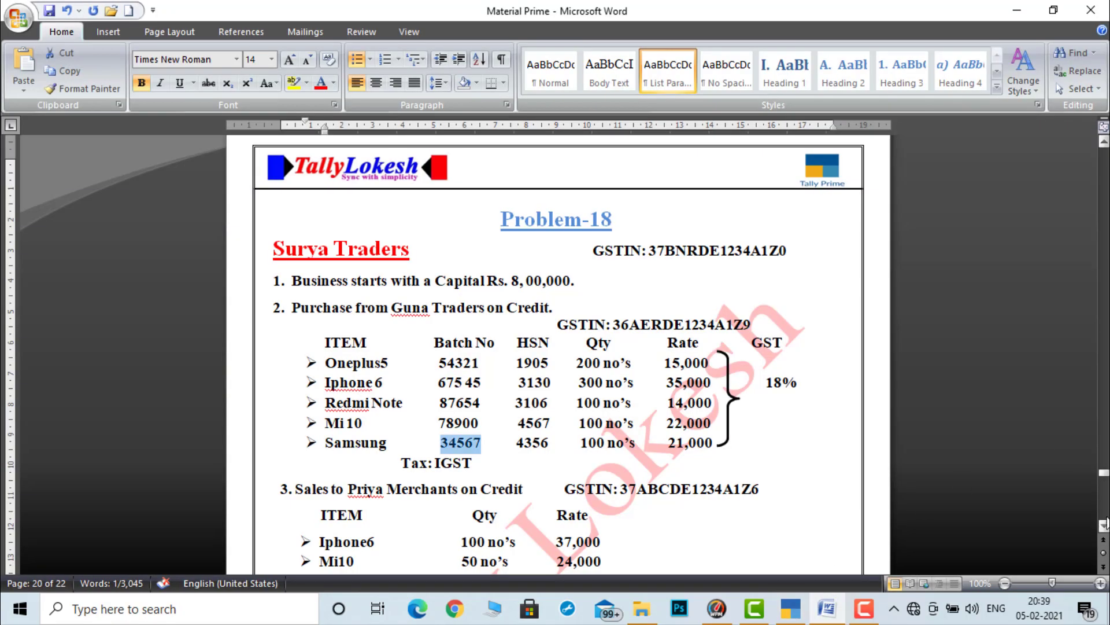
click(1103, 525)
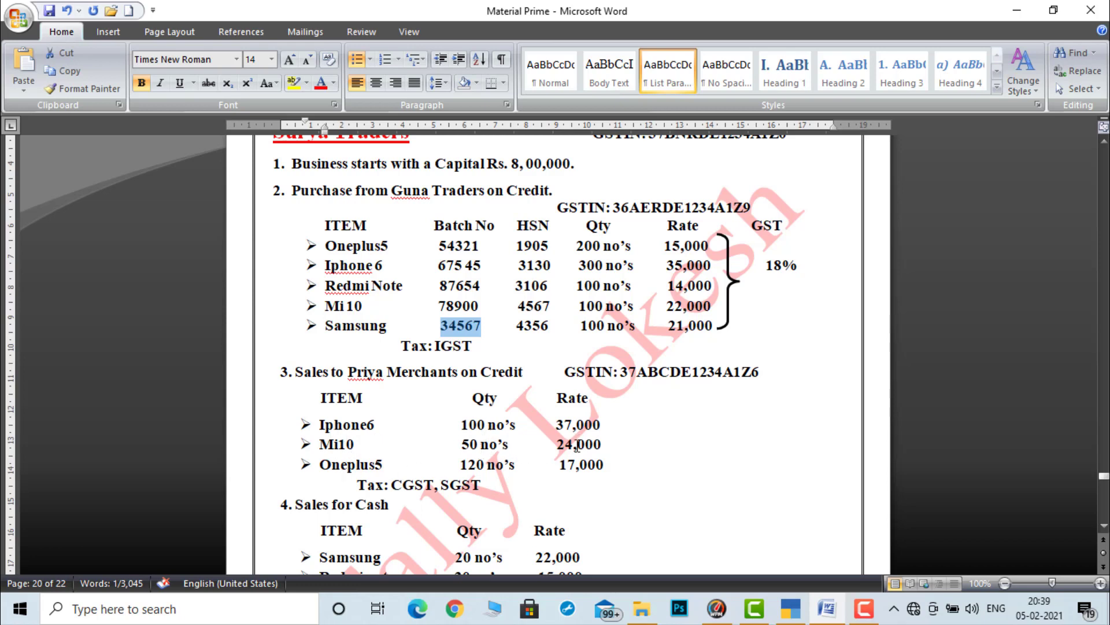
click(792, 613)
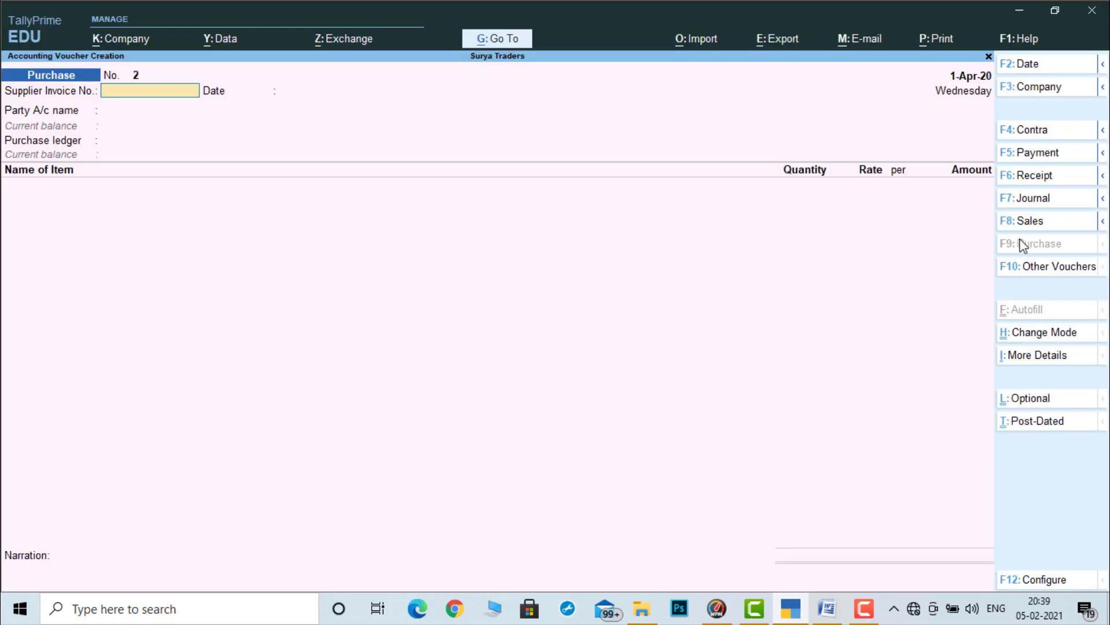
key(F8)
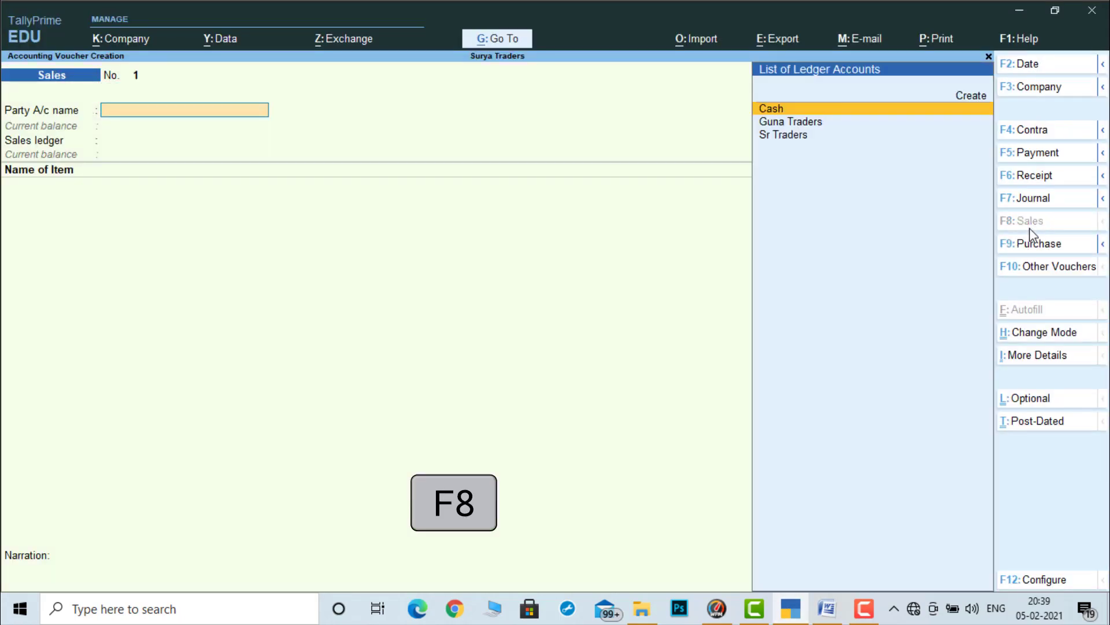
Step: Start a new party ledger named Priya Merchants under Sundry Debtors from the voucher, keeping the Andhra Pradesh, India mailing details
key(alt+c)
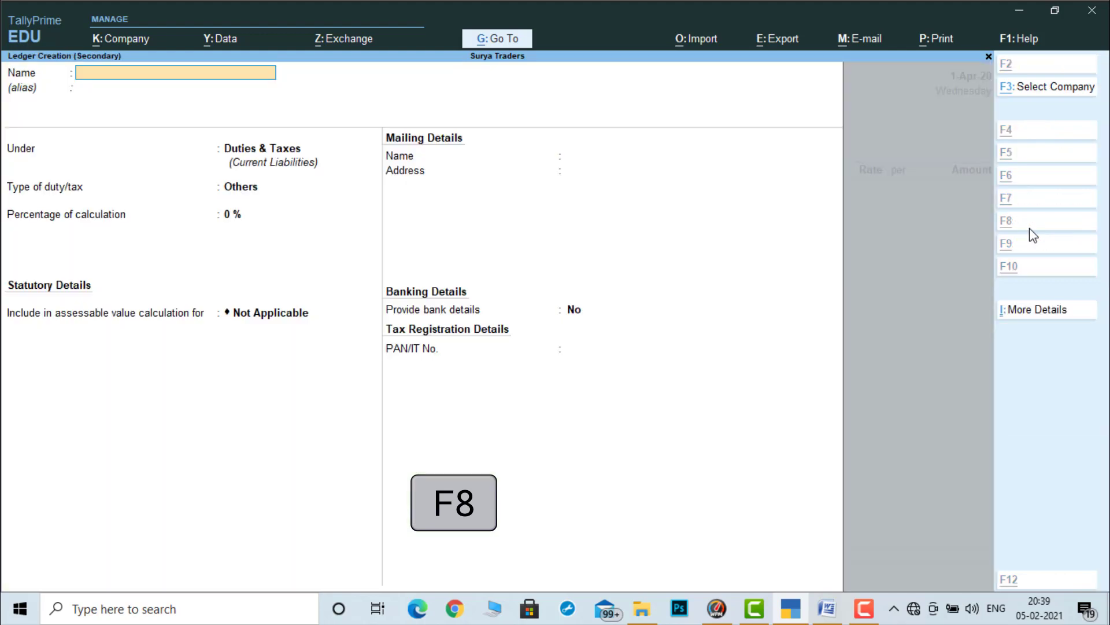
text(PR)
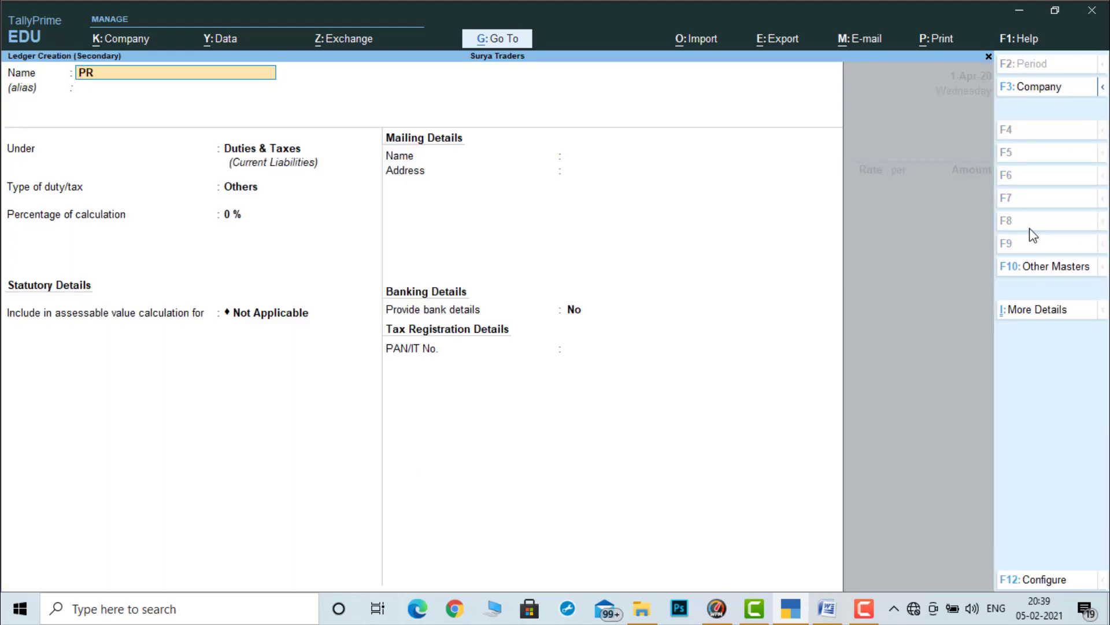
key(BackSpace)
text(riy)
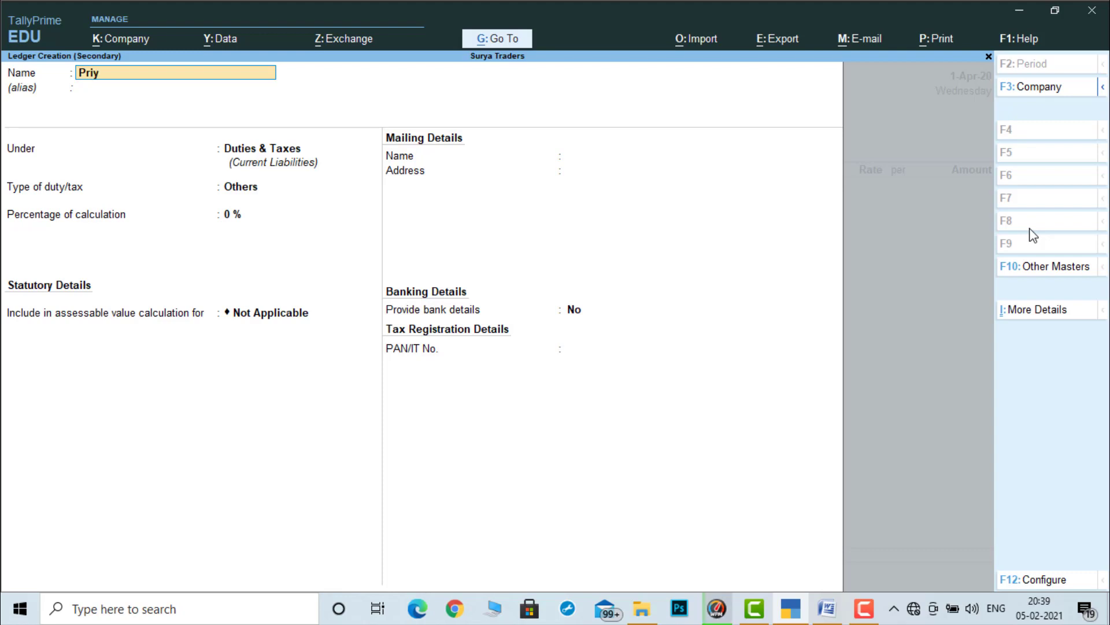
text(a Merchants)
key(Return)
text(Sun)
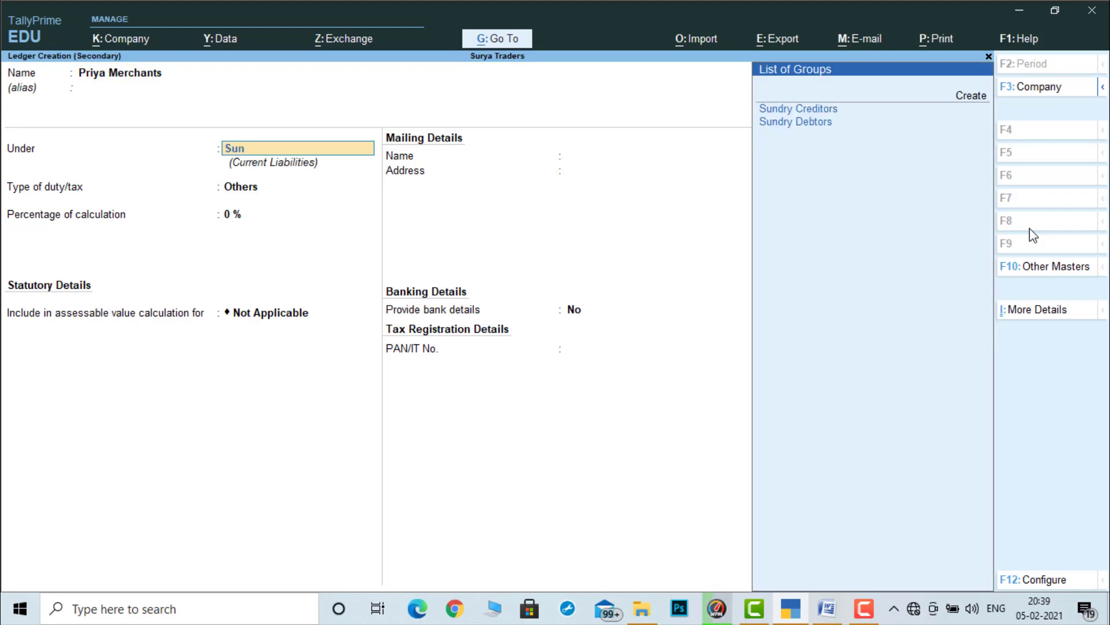
key(Down)
key(Return)
key(Return)
key(Return)
key(Return)
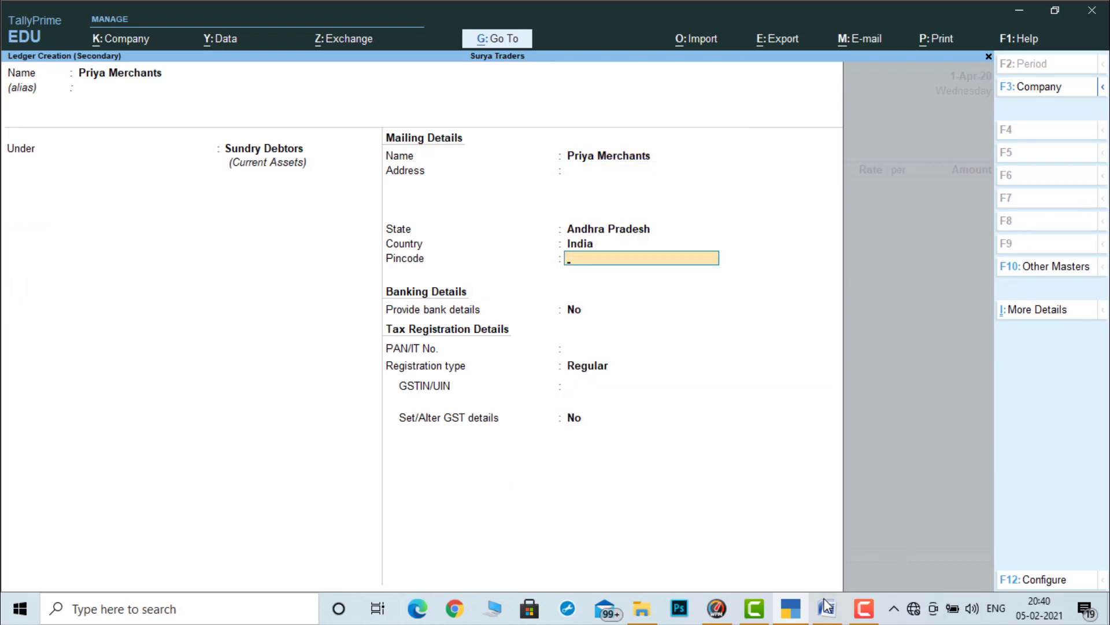
Step: Copy the GSTIN of Priya Merchants from transaction 3 in the Word document and return to TallyPrime
click(796, 617)
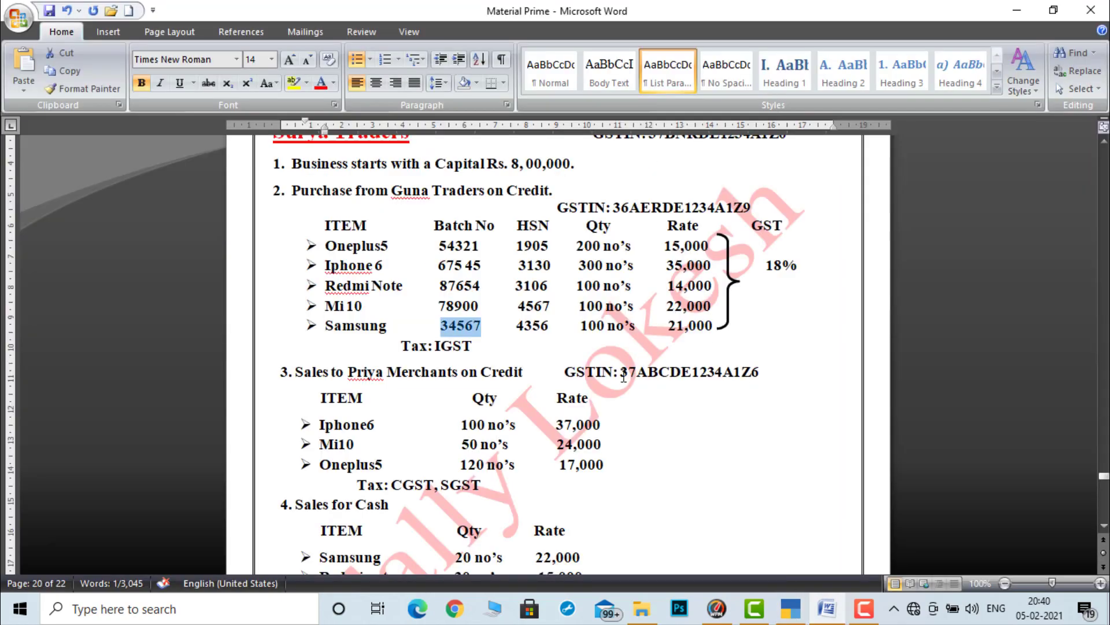
drag(622, 373, 764, 375)
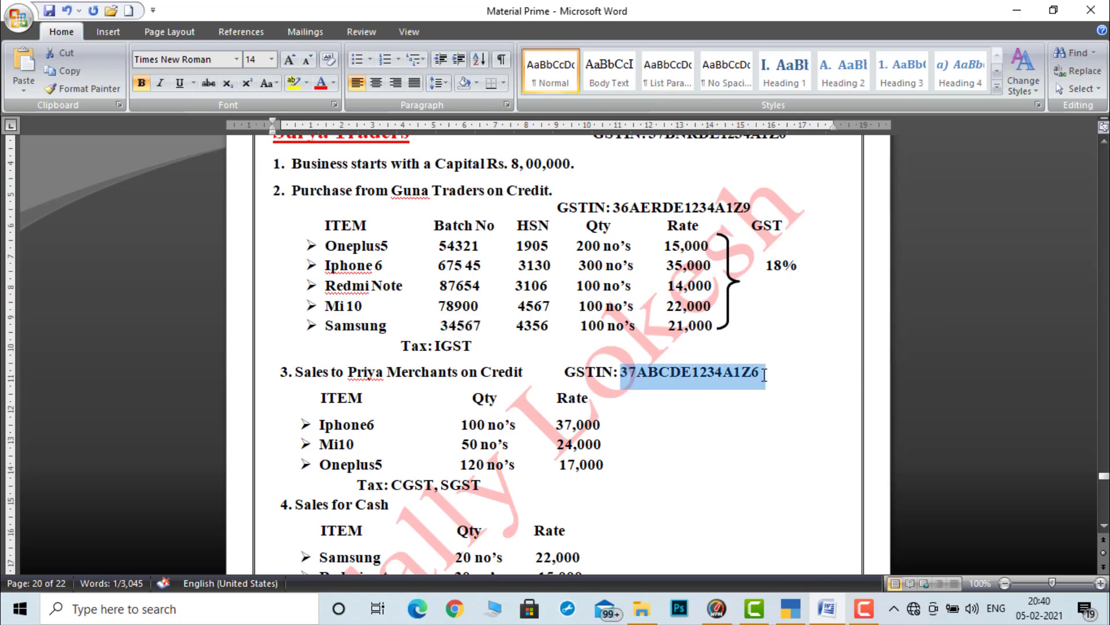
click(797, 615)
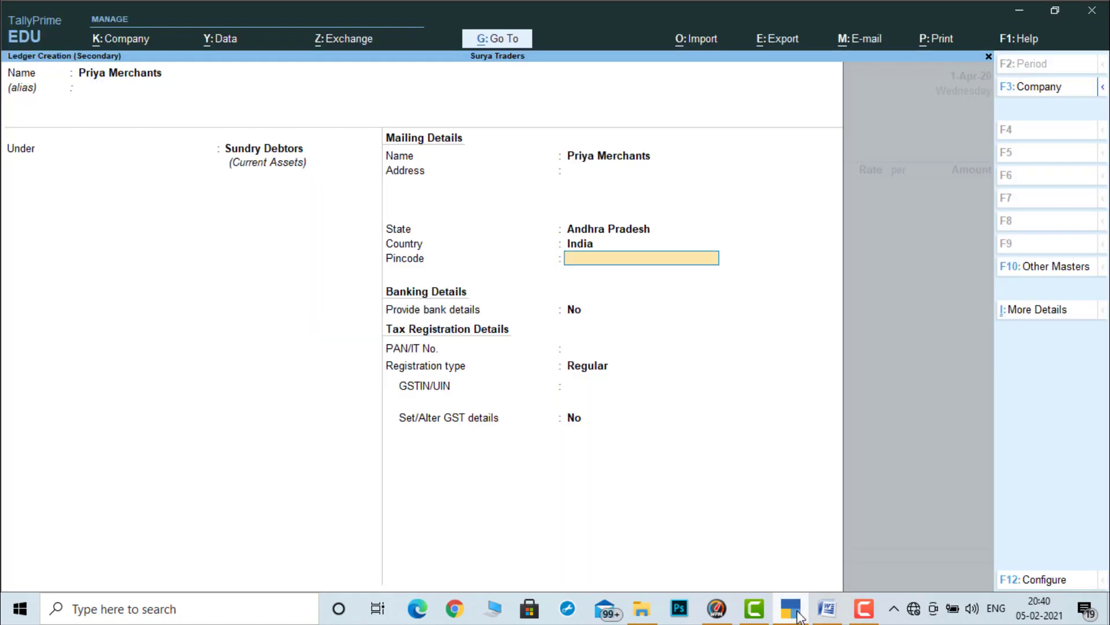
Step: Keep the Regular registration type, paste the copied GSTIN into the ledger's GSTIN/UIN field and save the ledger
key(Return)
key(Return)
key(Return)
key(Return)
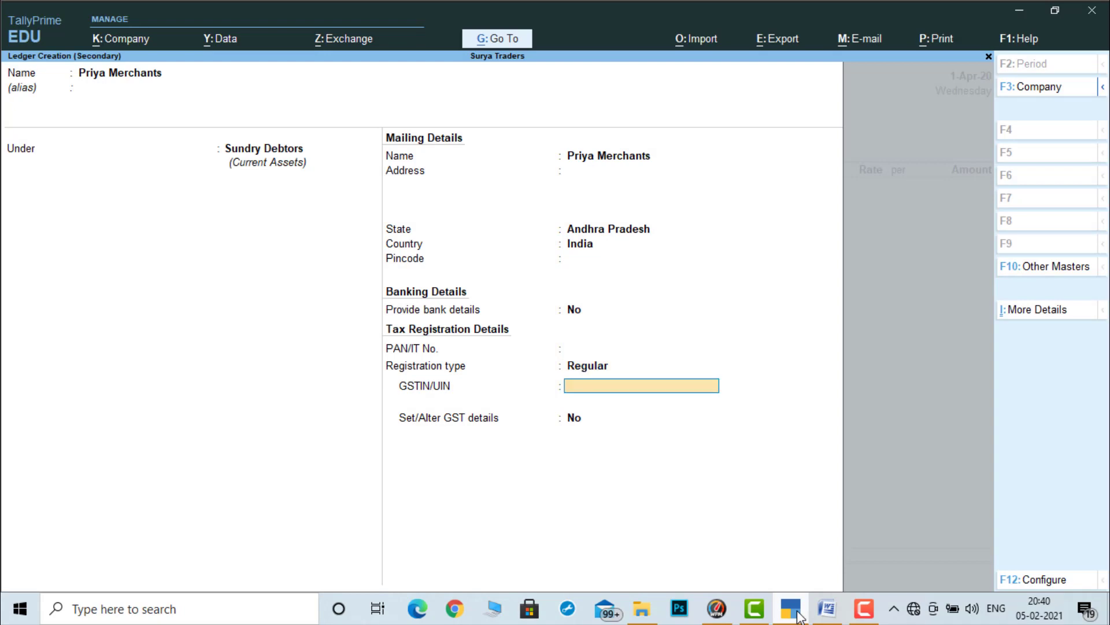
key(ctrl+alt+v)
key(Return)
key(Return)
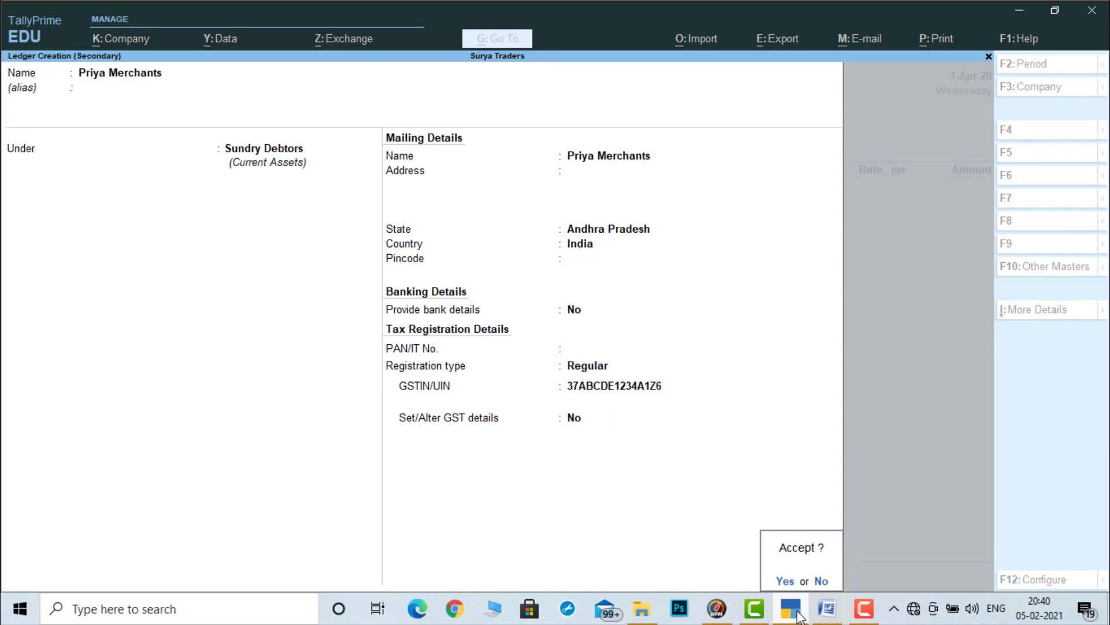
key(Return)
Step: Accept the default dispatch and party details for Priya Merchants and proceed to the voucher's sales ledger
key(Return)
key(Return)
key(Return)
key(Return)
key(Return)
key(Return)
key(Return)
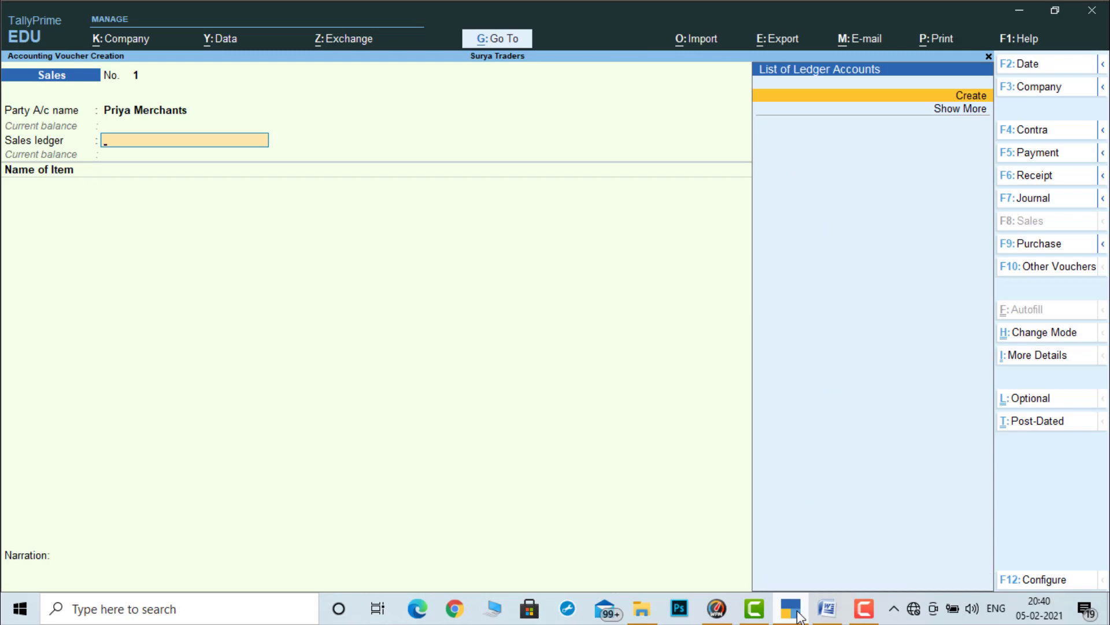
Step: Start a new ledger named Sales under Sales Accounts from the voucher's sales ledger field
key(Return)
text(Sales)
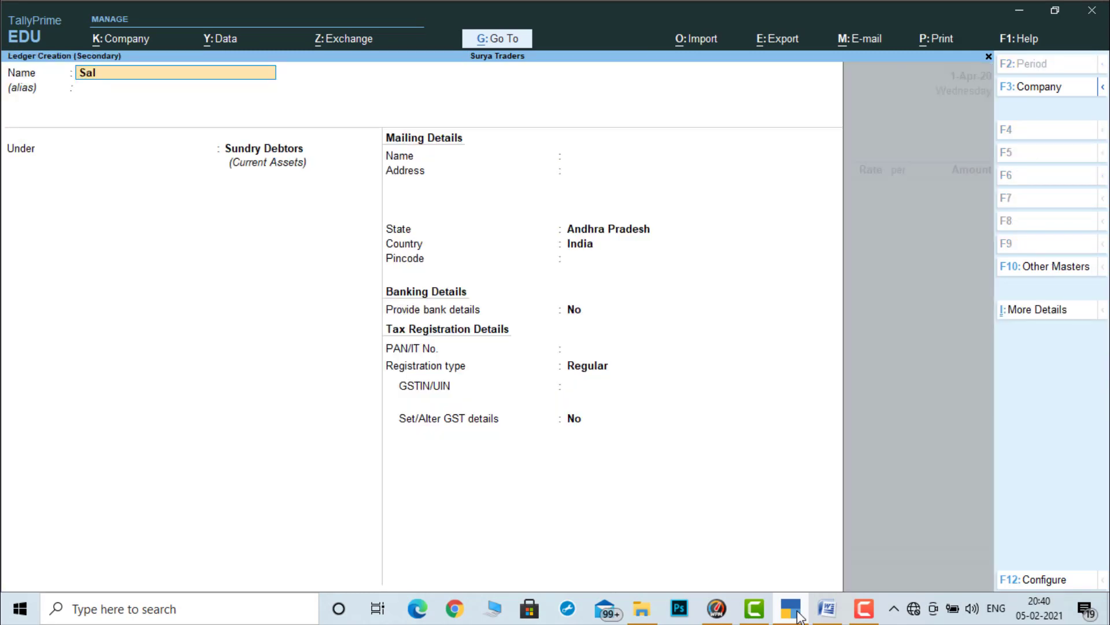
key(Return)
text(Sa)
key(Return)
key(Return)
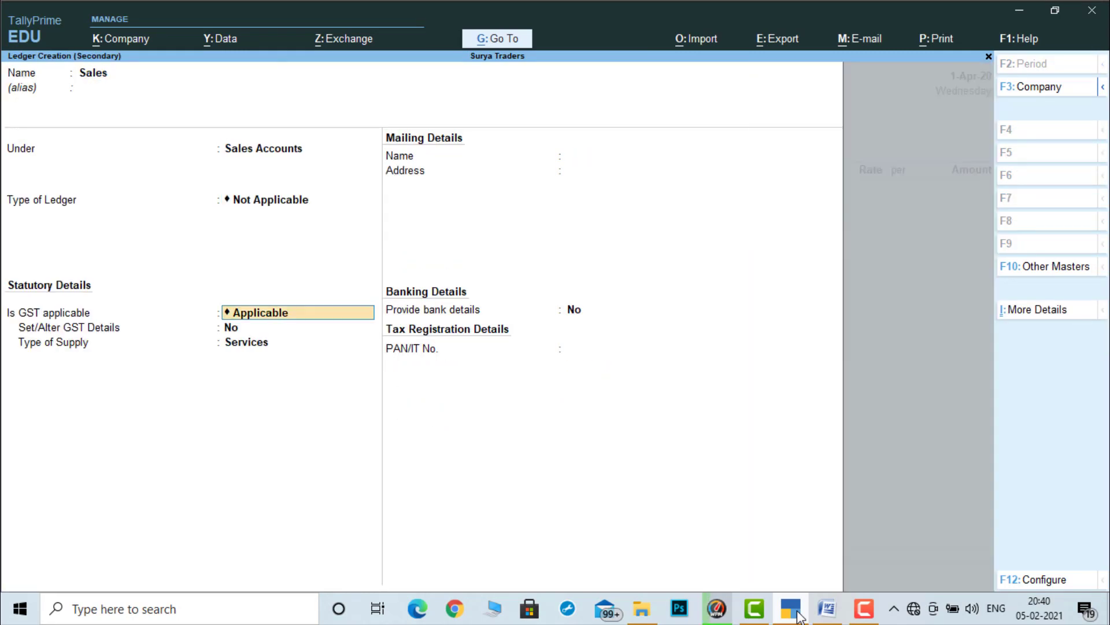
Step: Keep GST applicable on the Sales ledger, set its type of supply to Goods and save it into the voucher
key(Return)
key(Return)
key(Up)
key(Return)
key(Return)
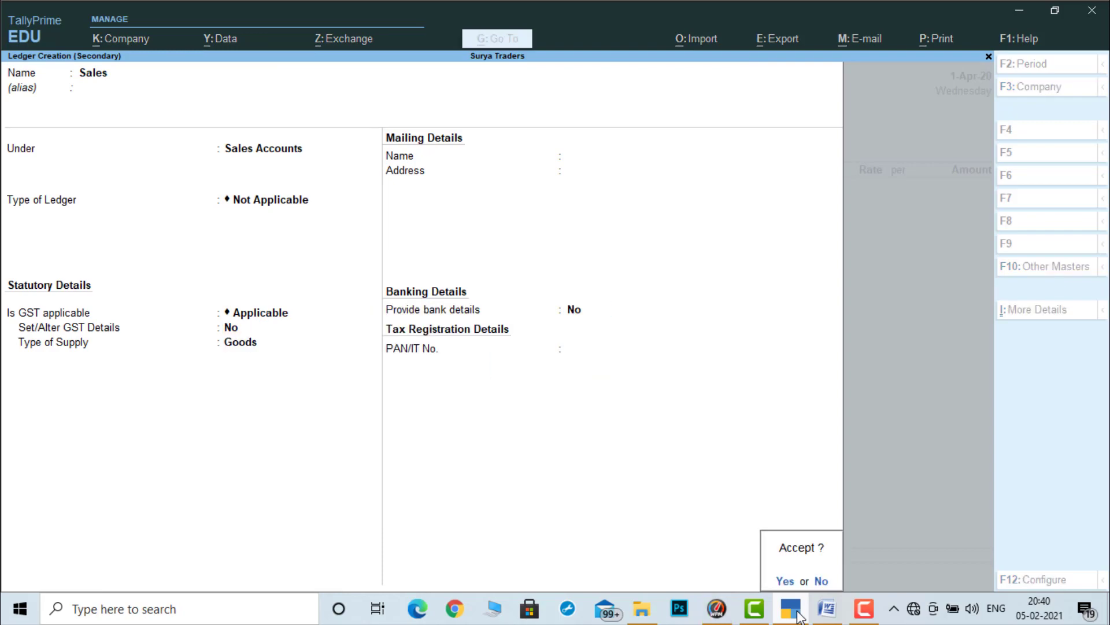
key(Return)
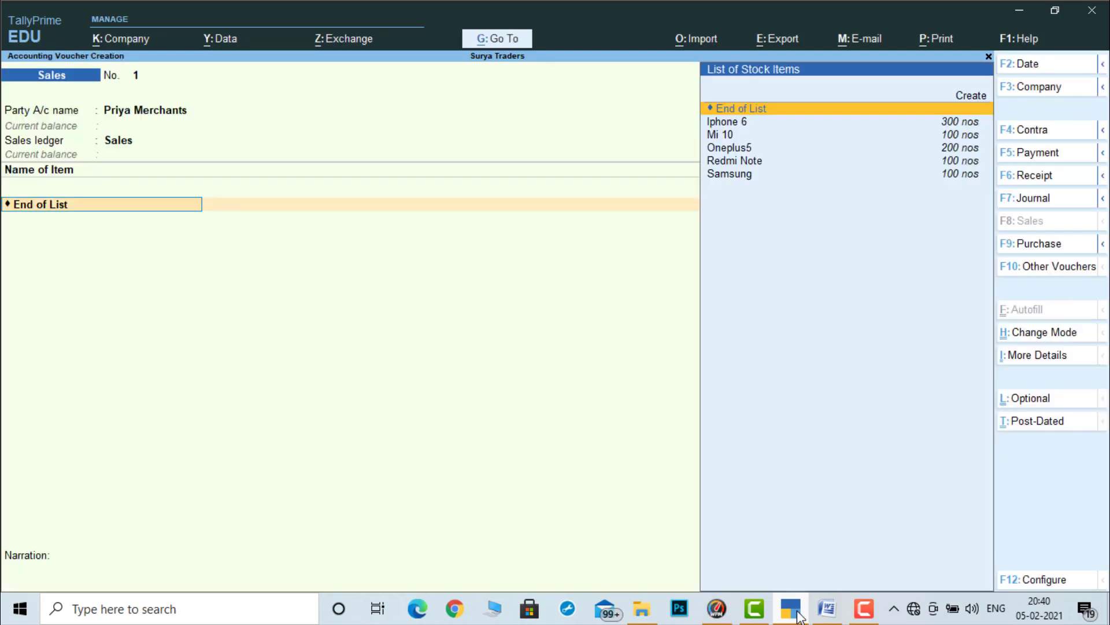
Step: Add the Iphone 6 item to the sales voucher from batch 675 45 with a quantity of 100 nos
click(798, 616)
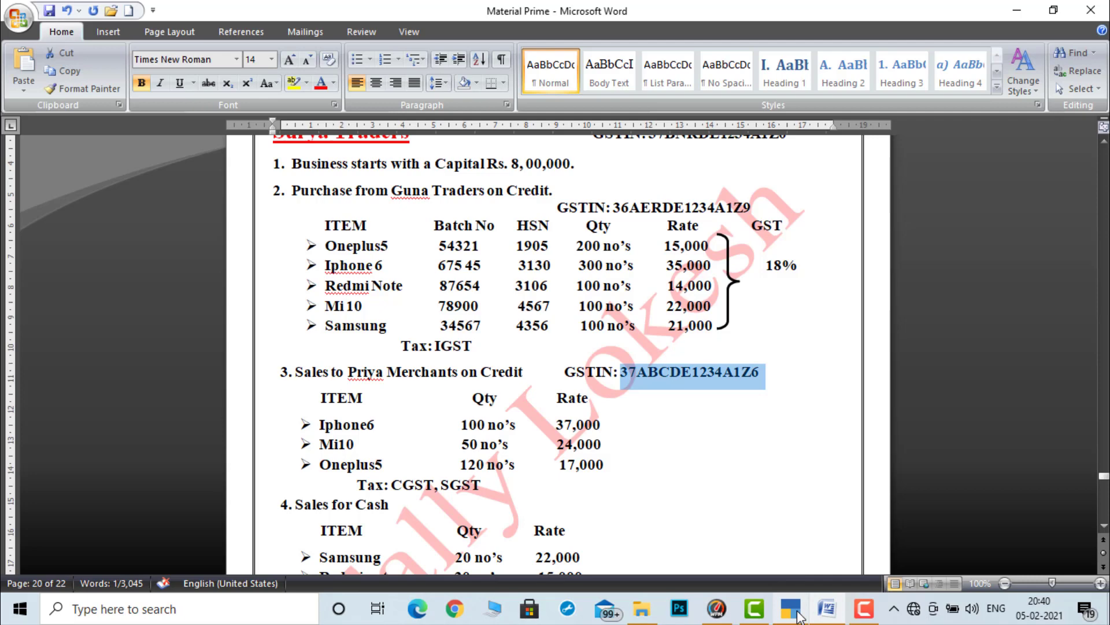
click(799, 616)
text(I)
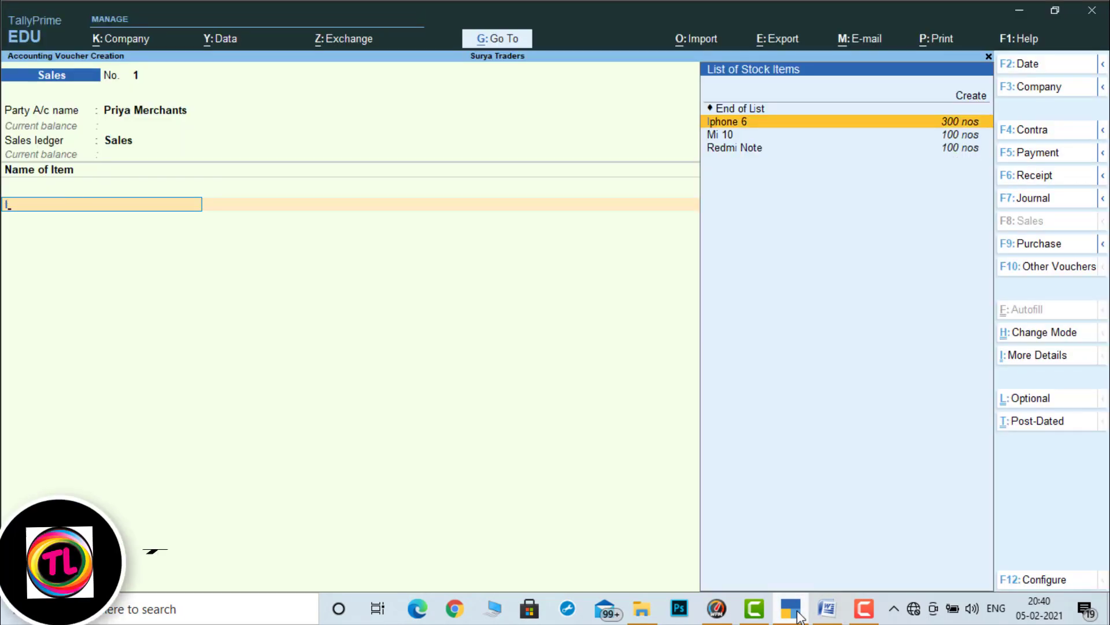
key(Return)
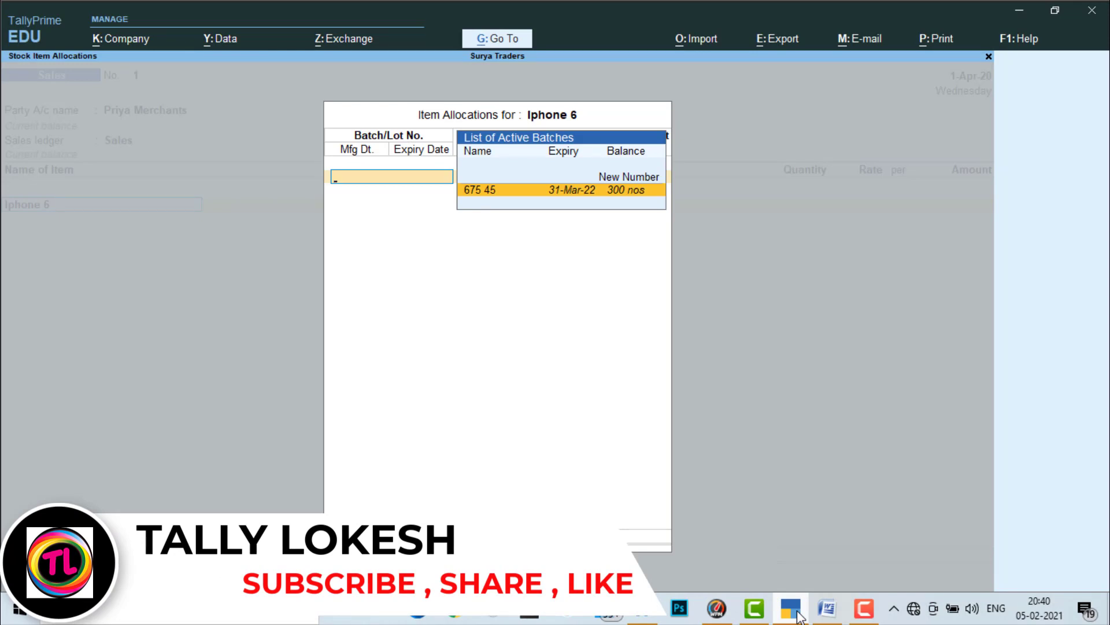
key(Return)
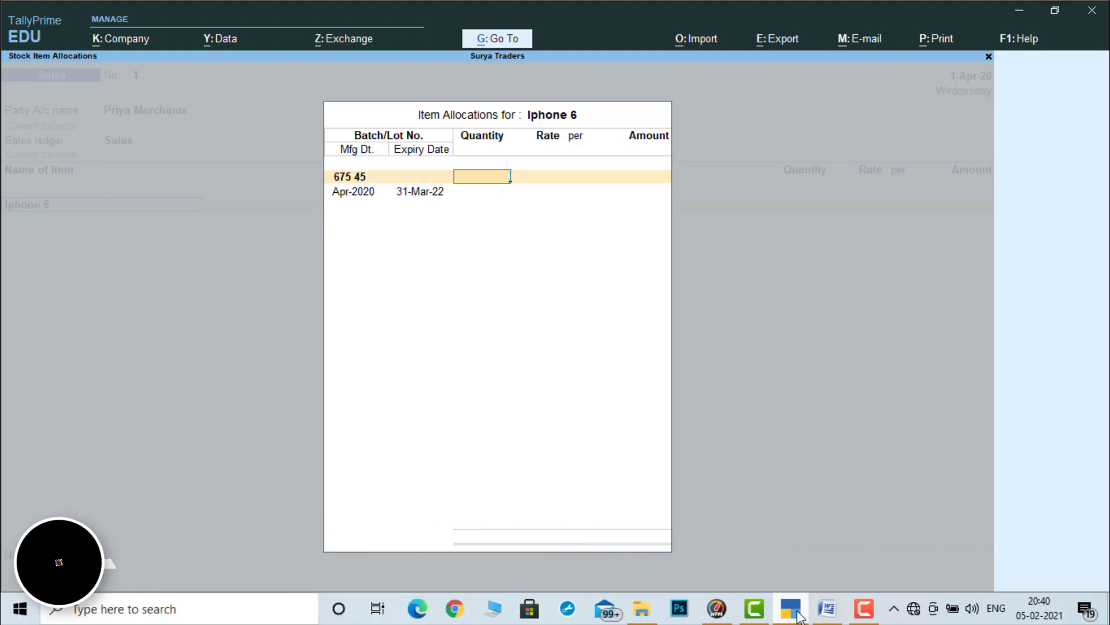
text(100)
key(Return)
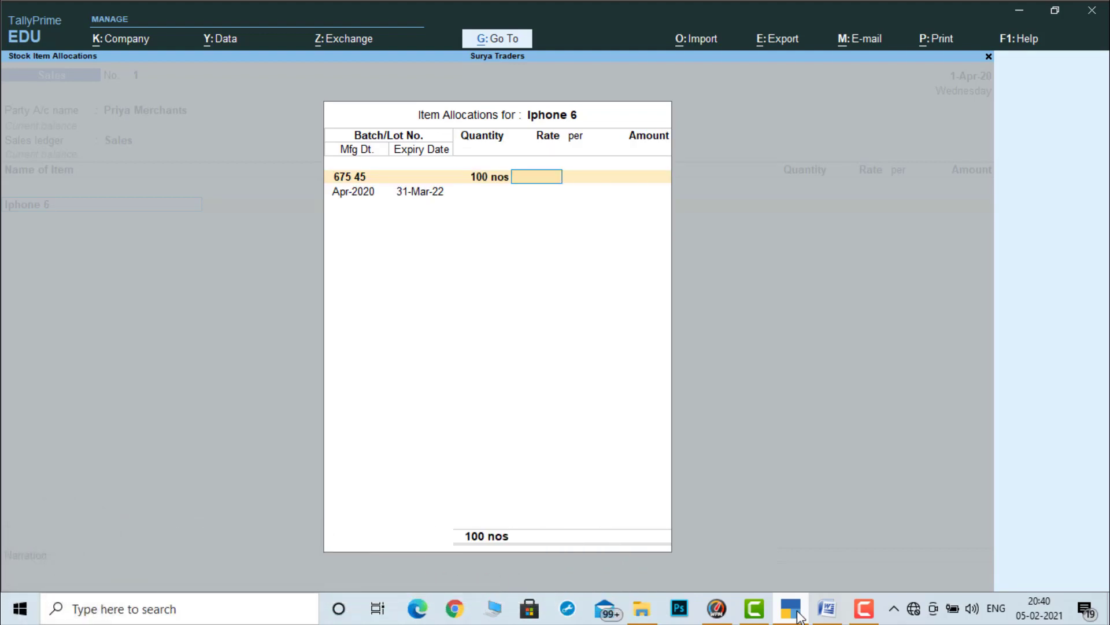
Step: Set the Iphone 6 rate to 37,000, keep the batch dates and accept the item's allocation
click(799, 615)
click(799, 616)
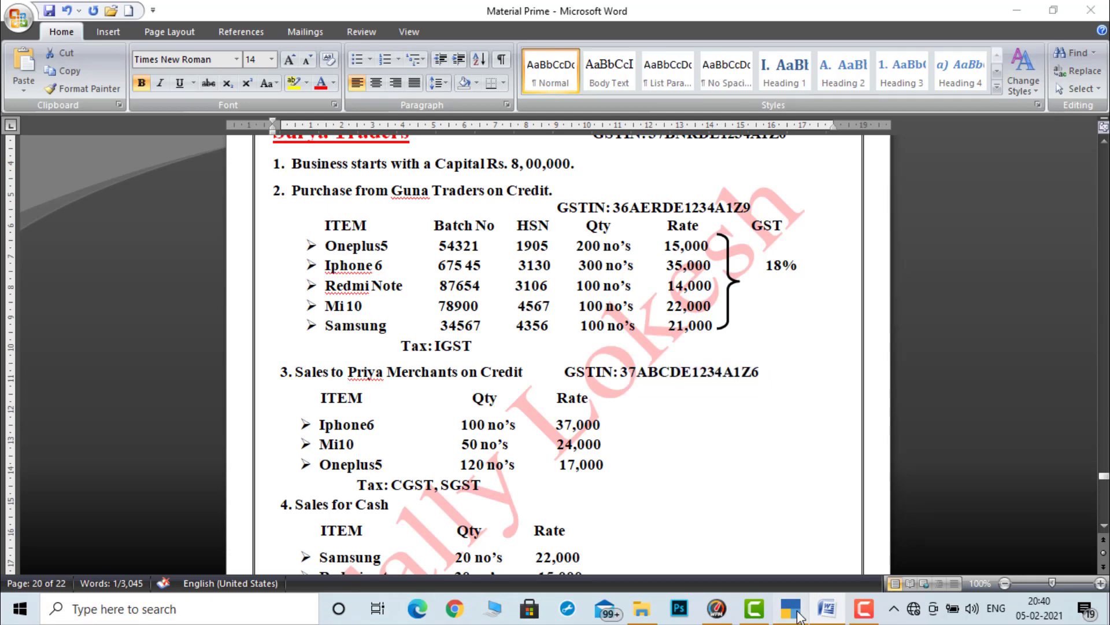
text(37,000)
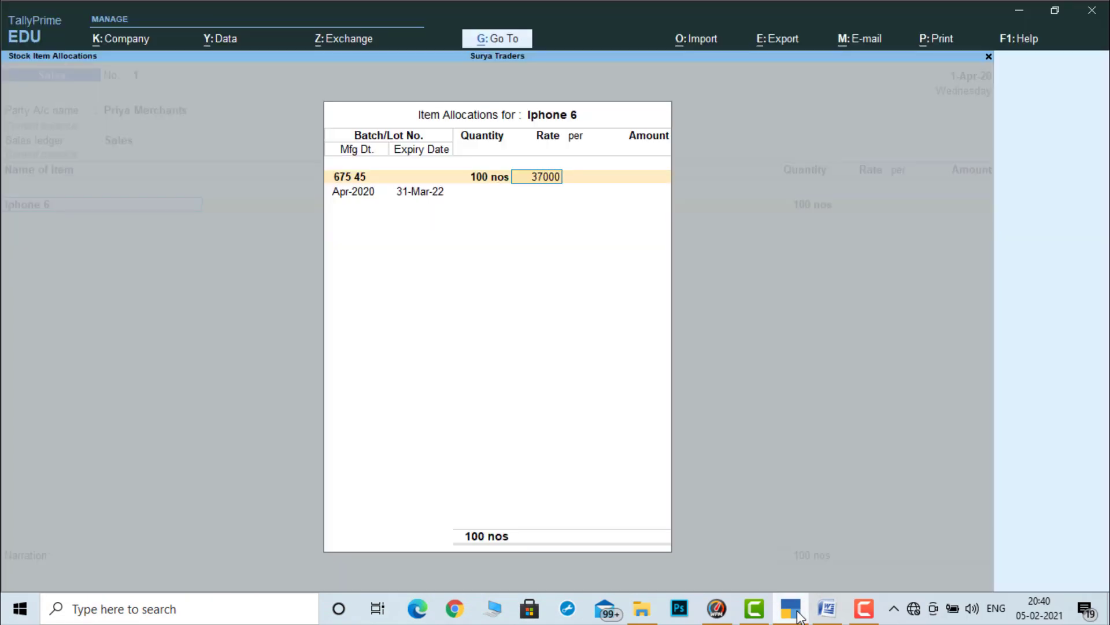
key(Return)
key(Return)
key(Return)
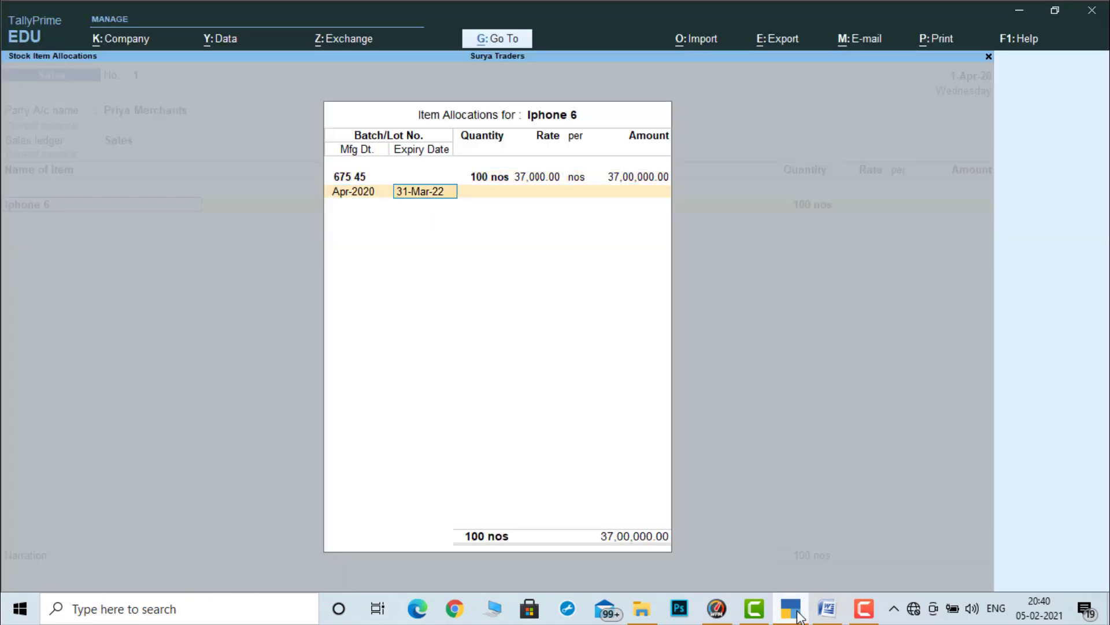
key(Return)
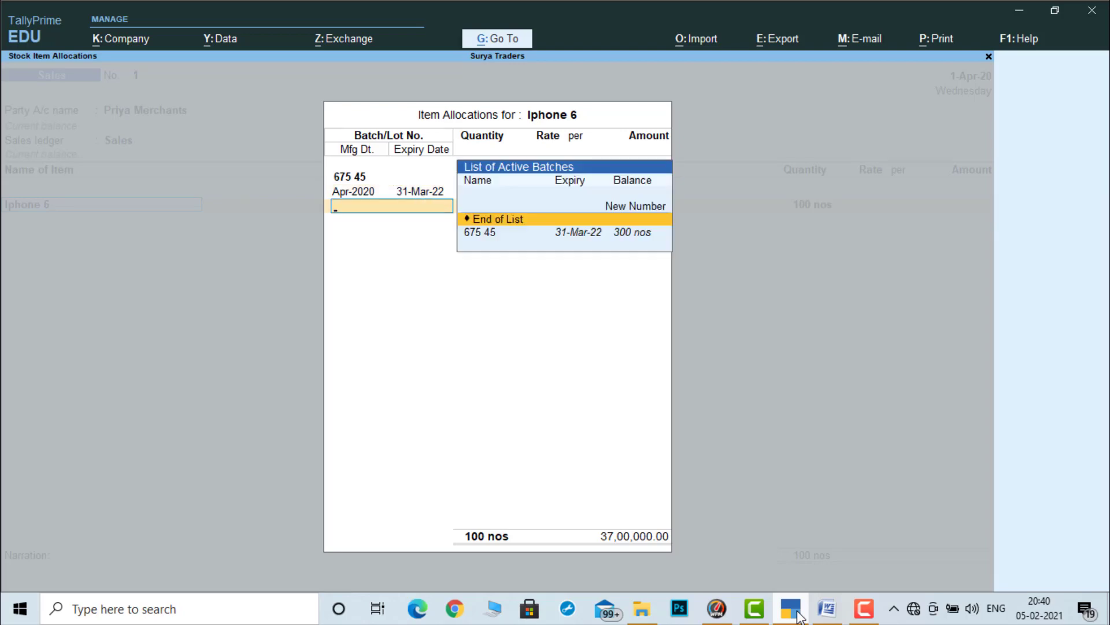
key(Return)
key(Return)
Step: Add the Mi 10 item to the sales voucher from batch 78900 with a quantity of 50 nos
click(798, 614)
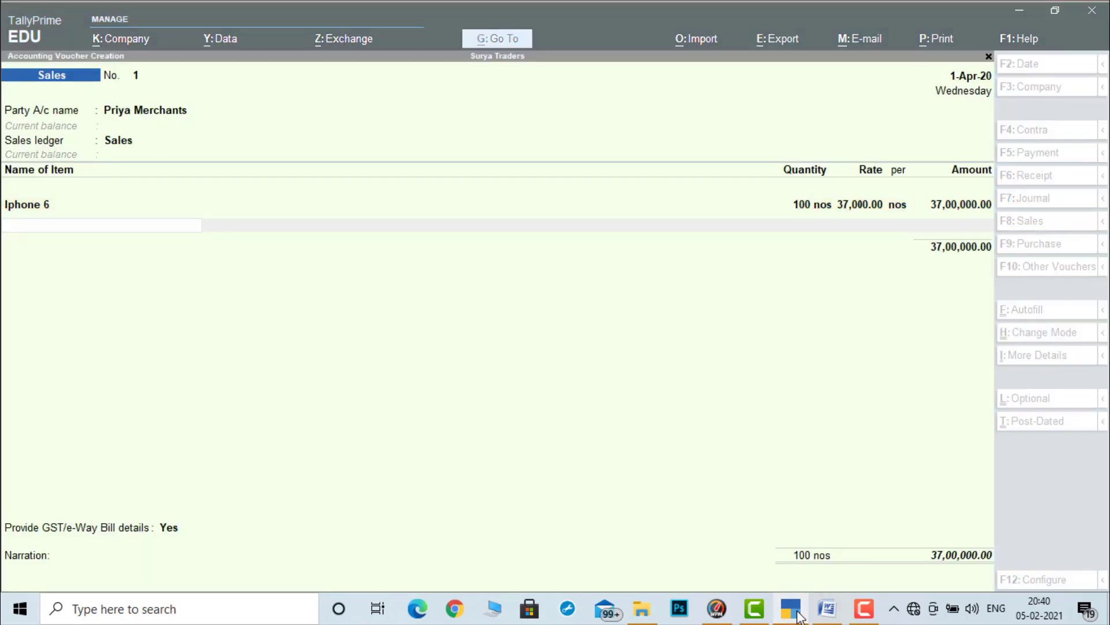
click(798, 614)
text(M)
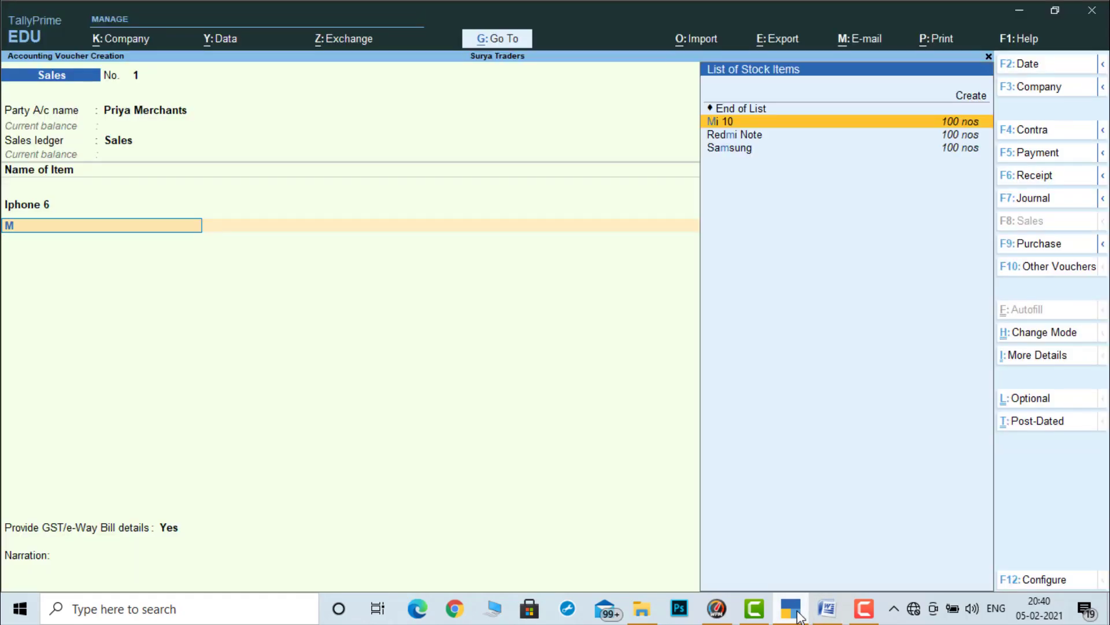
key(Return)
key(Return)
click(798, 614)
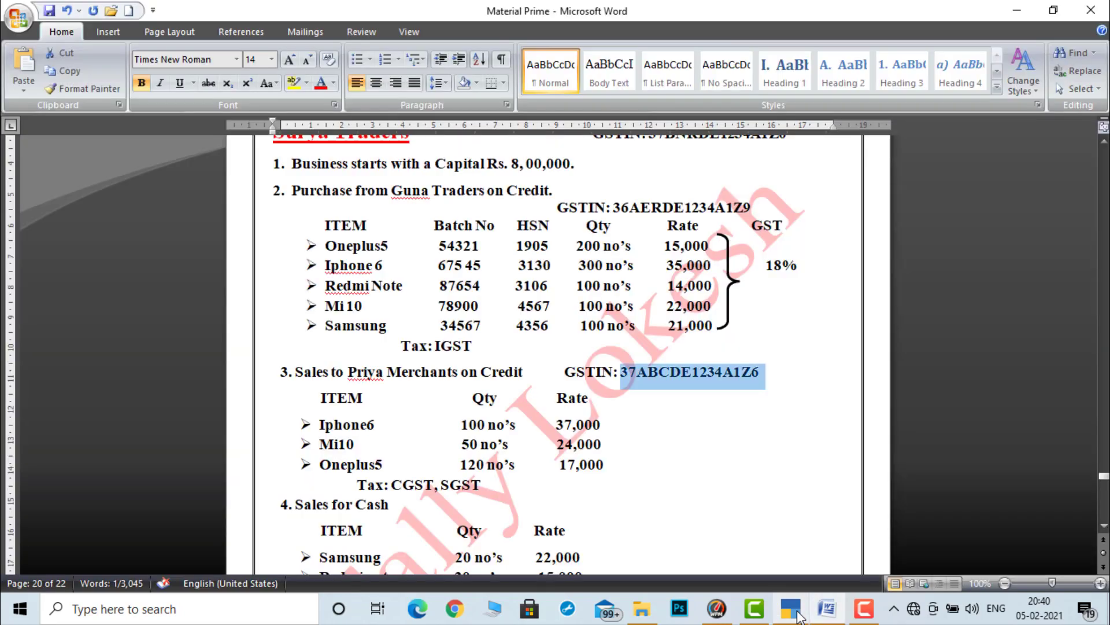
click(798, 615)
text(5)
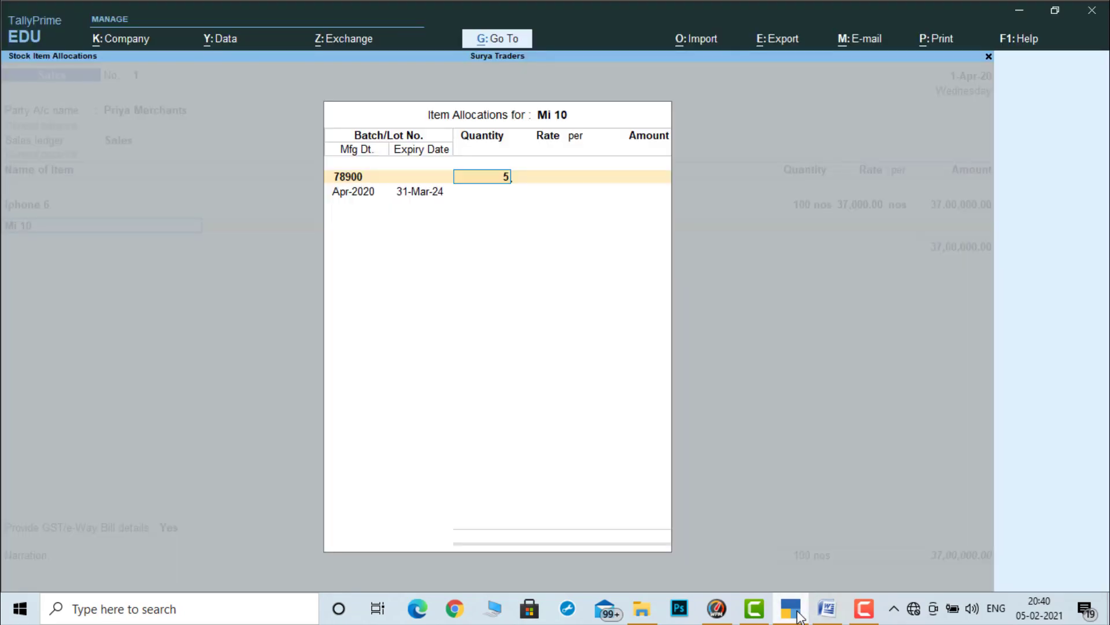
text(0)
key(Return)
Step: Set the Mi 10 rate to 24,000, keep the batch dates and accept the item's allocation
text(24,000)
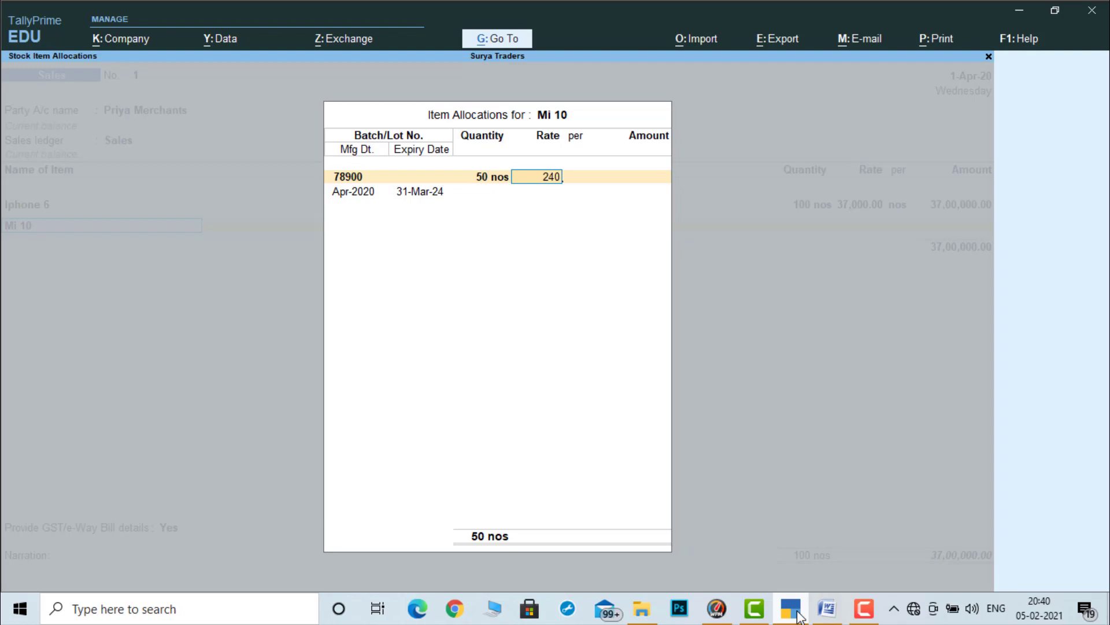
key(Return)
key(Return)
key(Return)
key(Return)
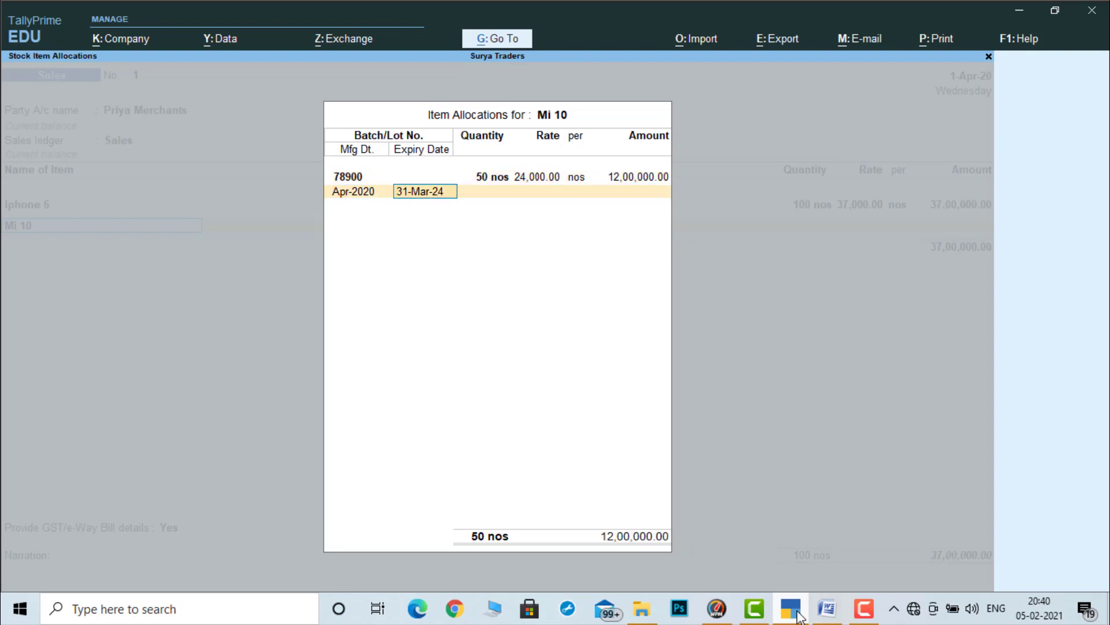
key(Return)
key(Return)
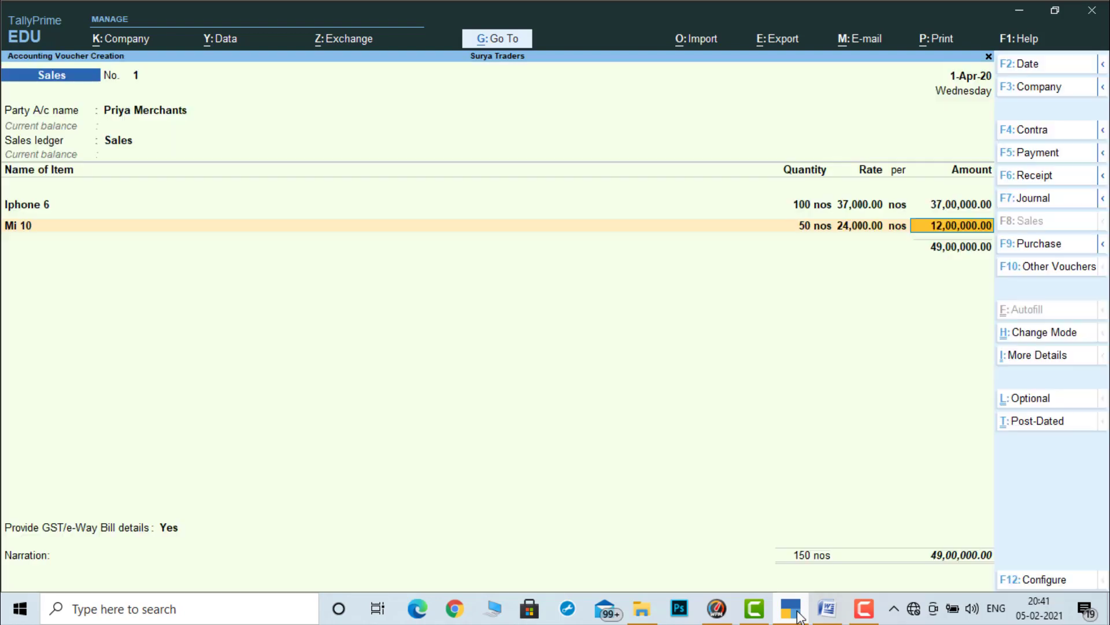
Step: Add the Oneplus5 item to the sales voucher from batch 54321 with a quantity of 120 nos
key(Return)
click(799, 615)
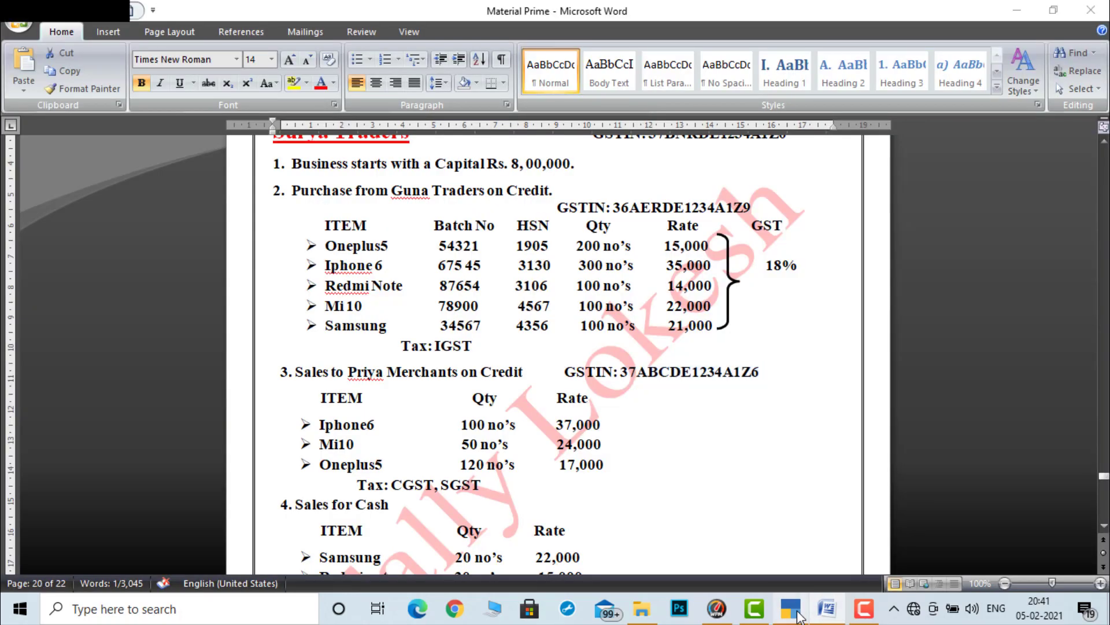
click(799, 615)
text(0)
key(Down)
key(Down)
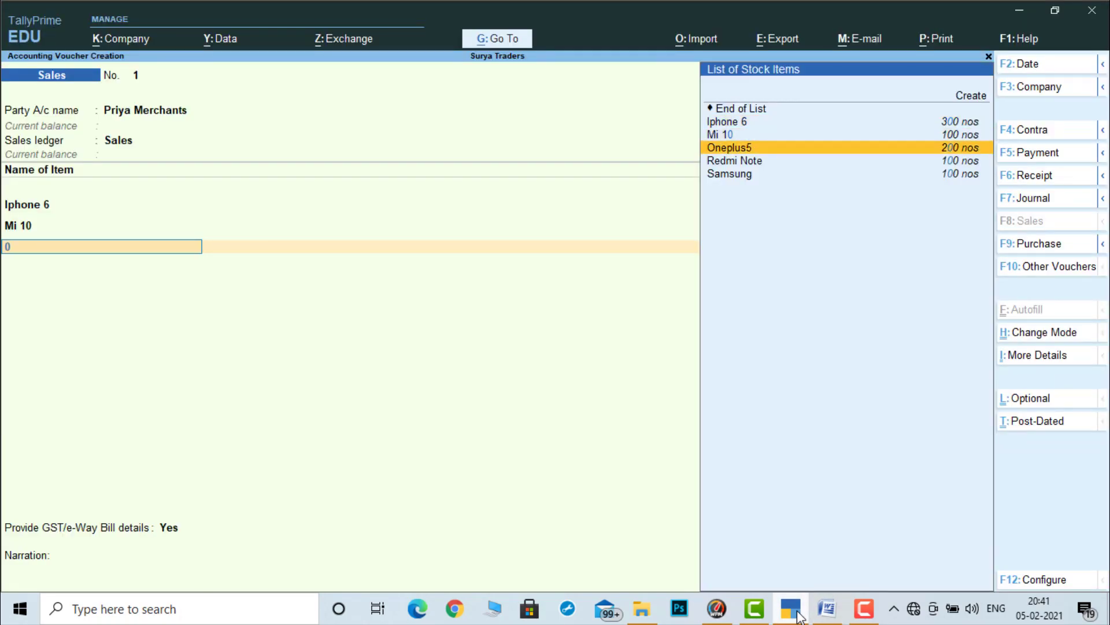
key(Return)
key(Return)
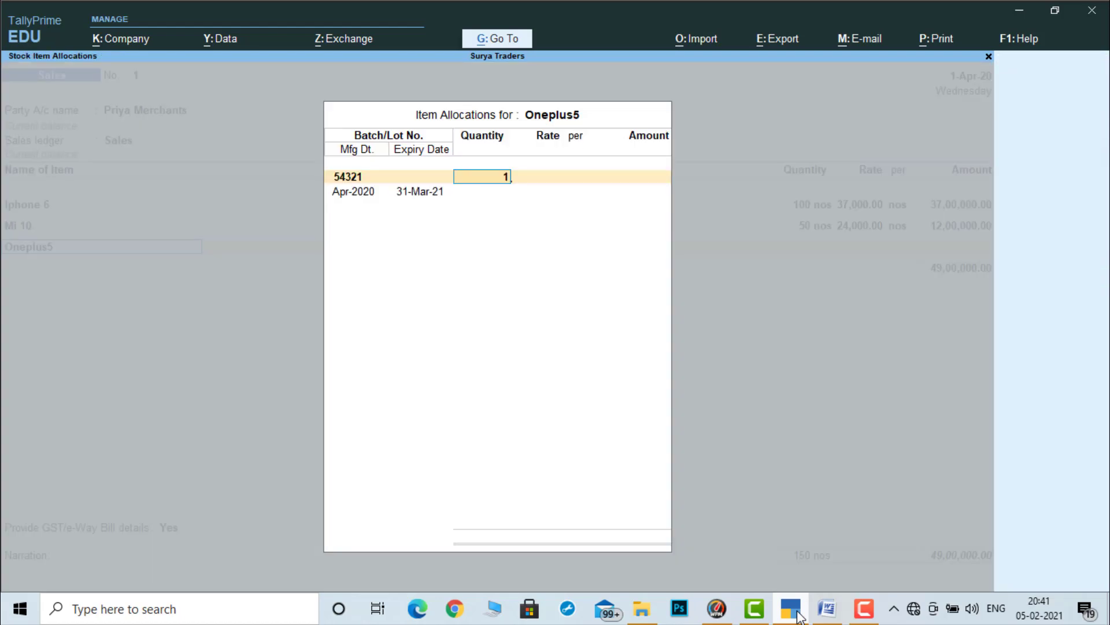
text(120)
key(Return)
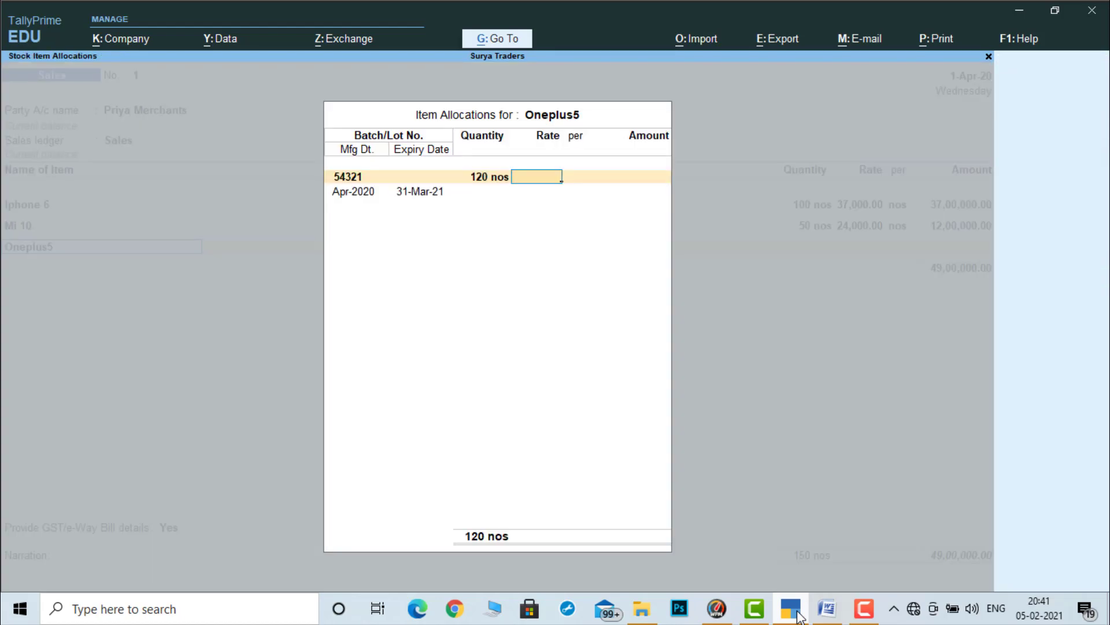
Step: Set the Oneplus5 rate to 17,000, keep the batch dates and accept the item's allocation
click(798, 617)
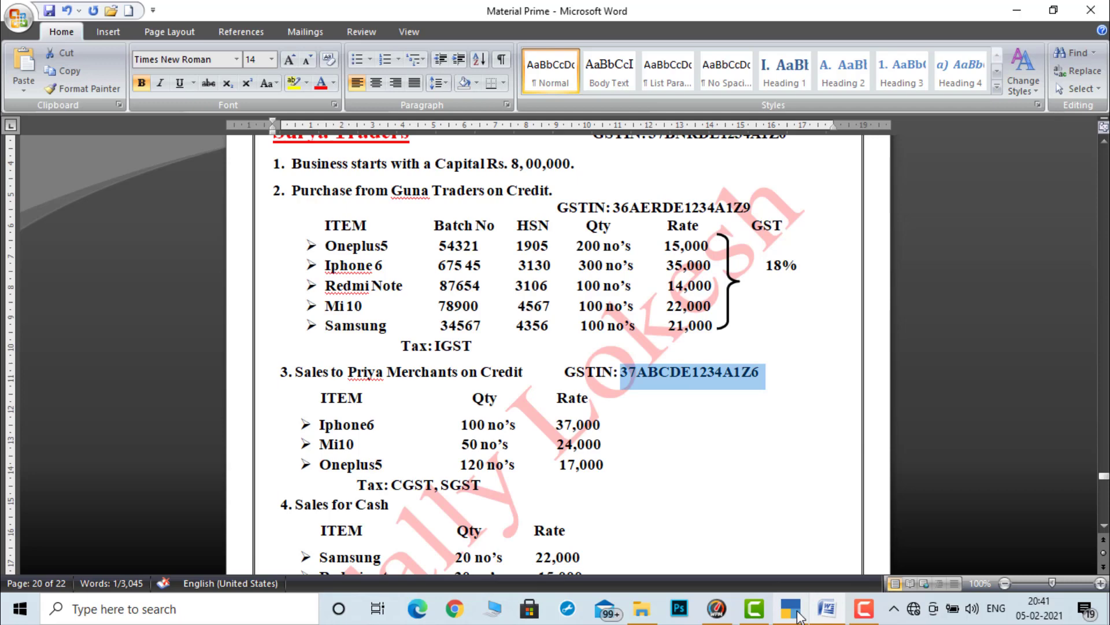
click(799, 616)
text(17000)
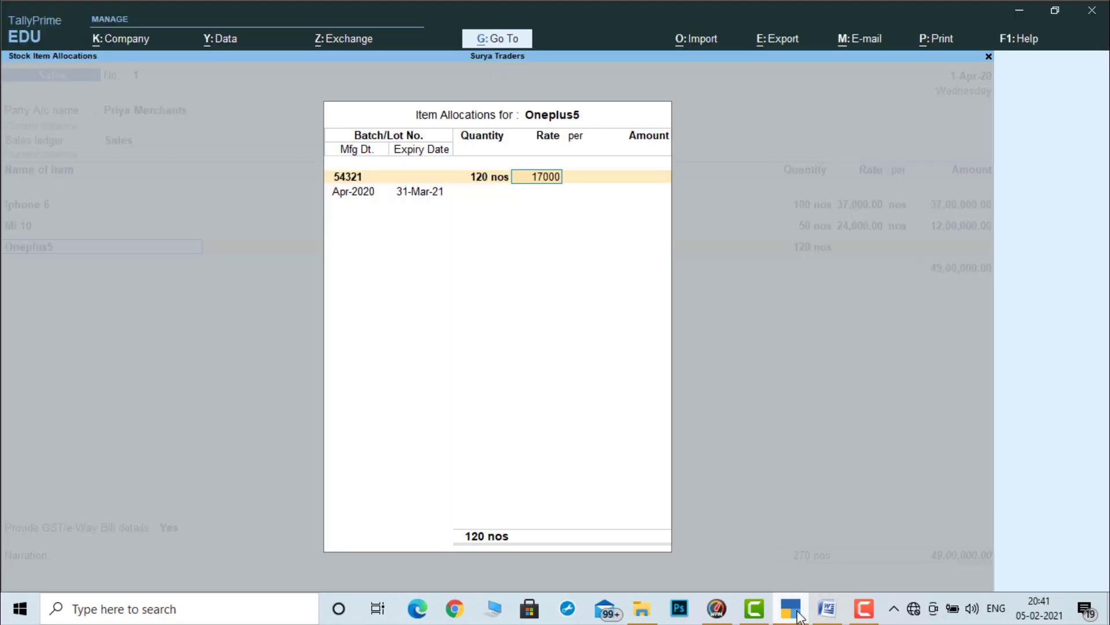
key(Return)
key(Return)
key(Return)
key(Return)
key(Return)
key(Return)
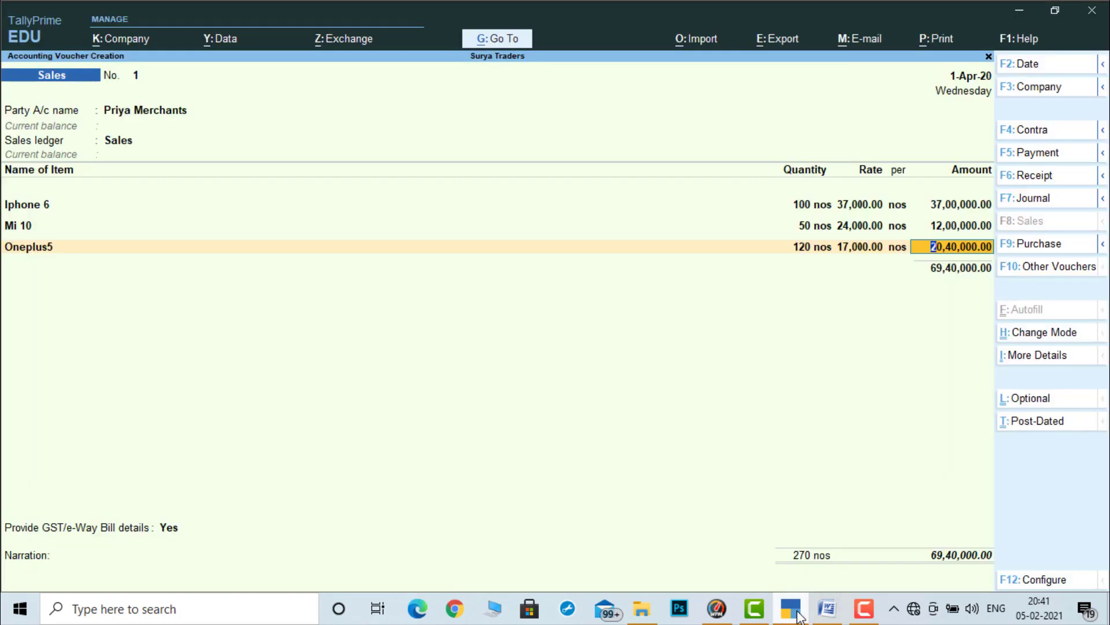
Step: End the item list and start a new ledger named CGST under Duties & Taxes
key(Return)
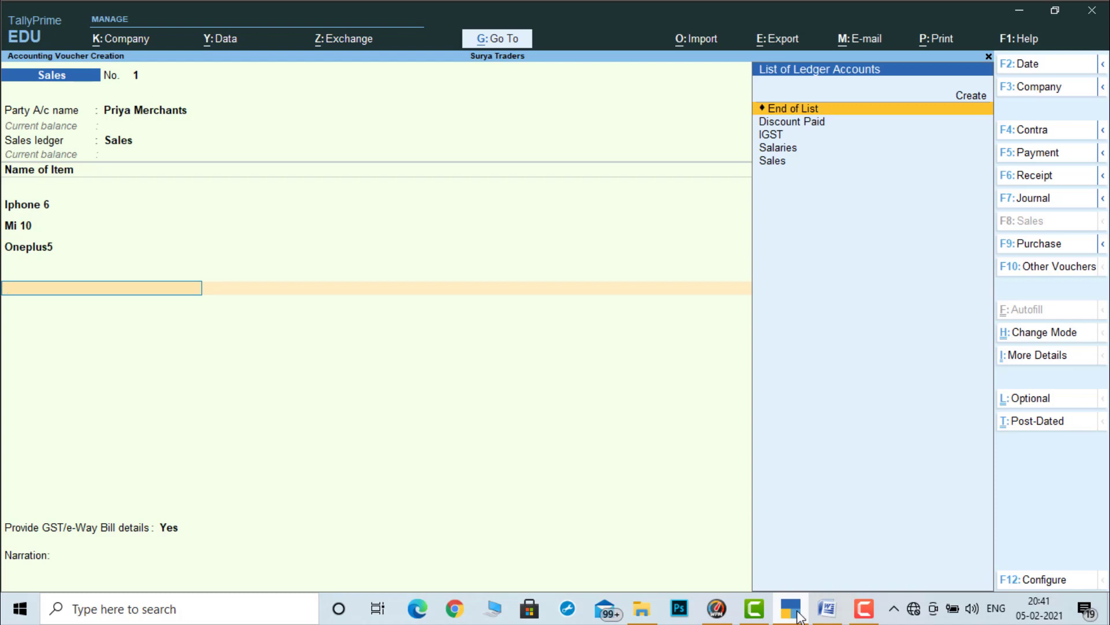
key(alt+c)
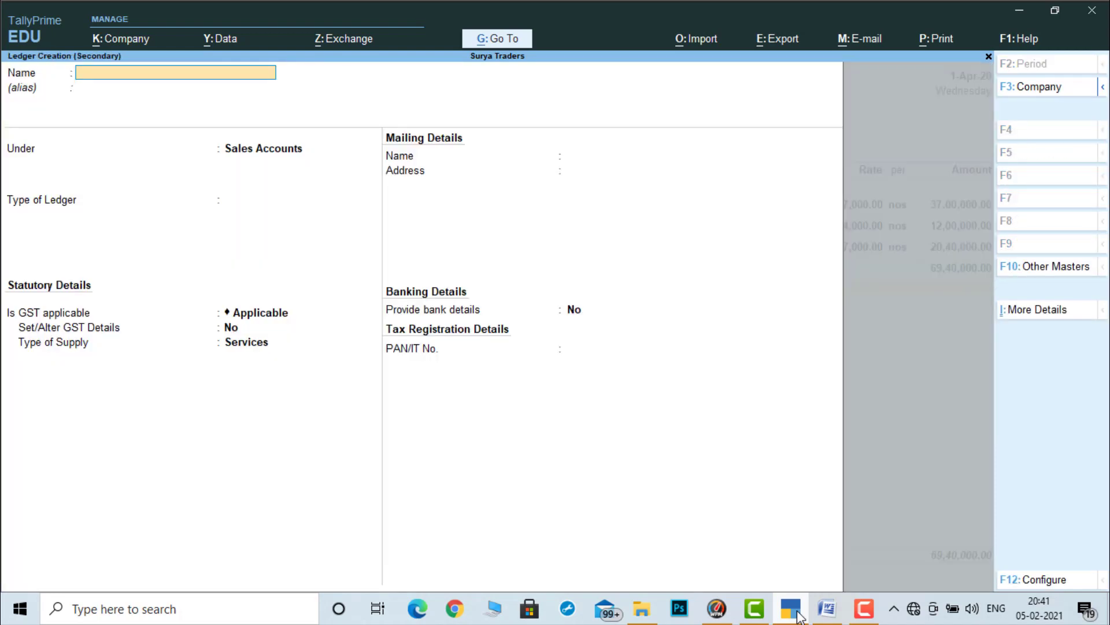
text(CGST)
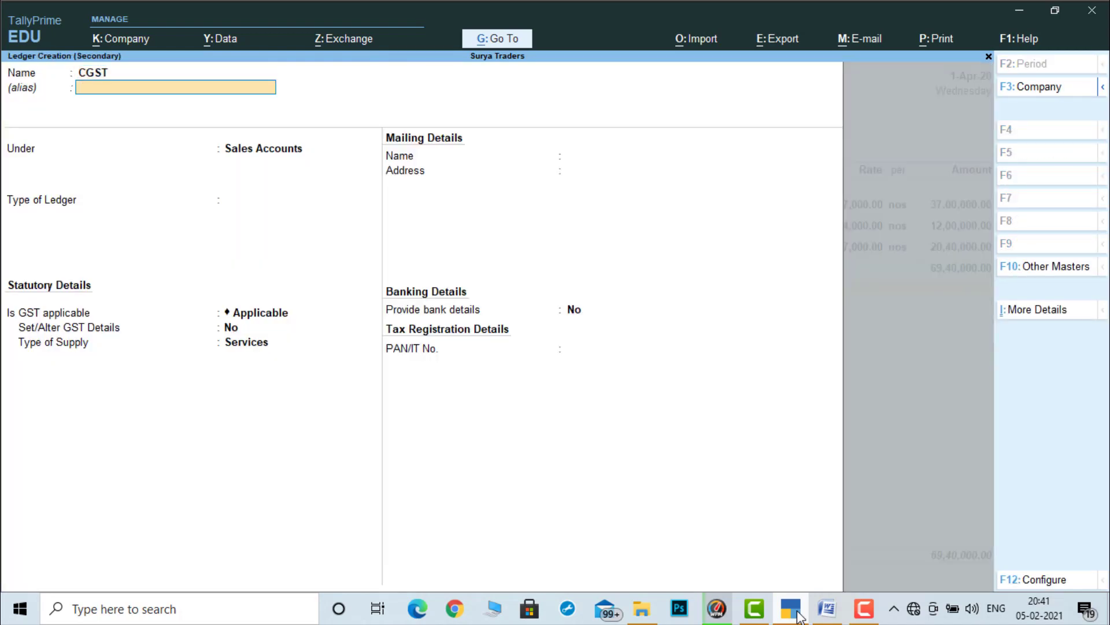
key(Return)
text(DU)
key(Return)
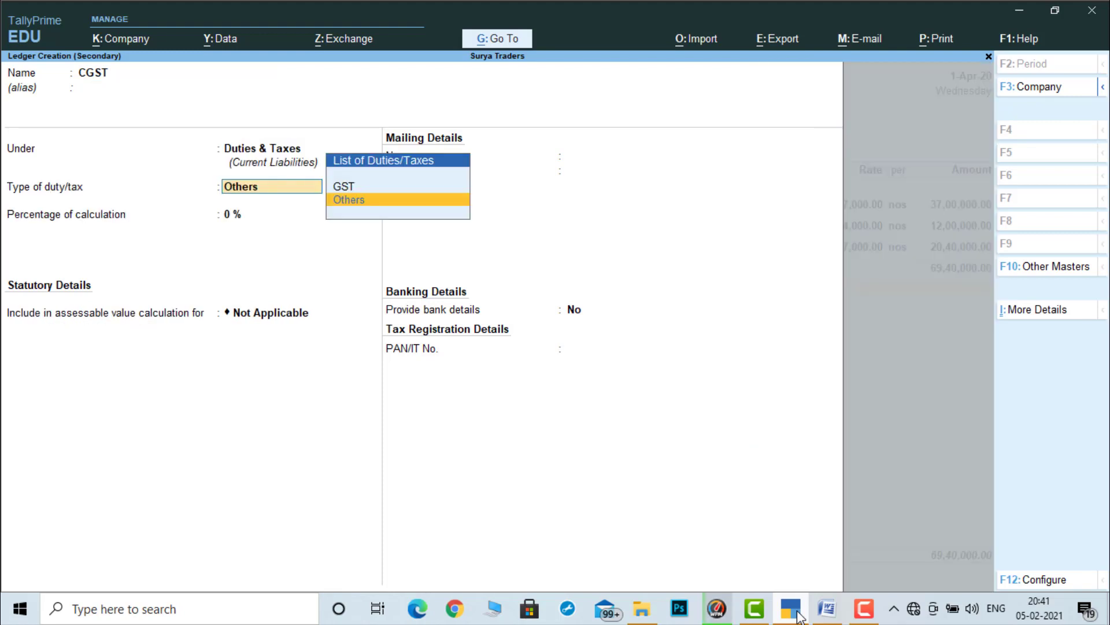
Step: Give the CGST ledger duty type GST and tax type Central Tax, keep the remaining defaults and save it into the voucher
text(G)
key(Return)
key(Return)
key(Return)
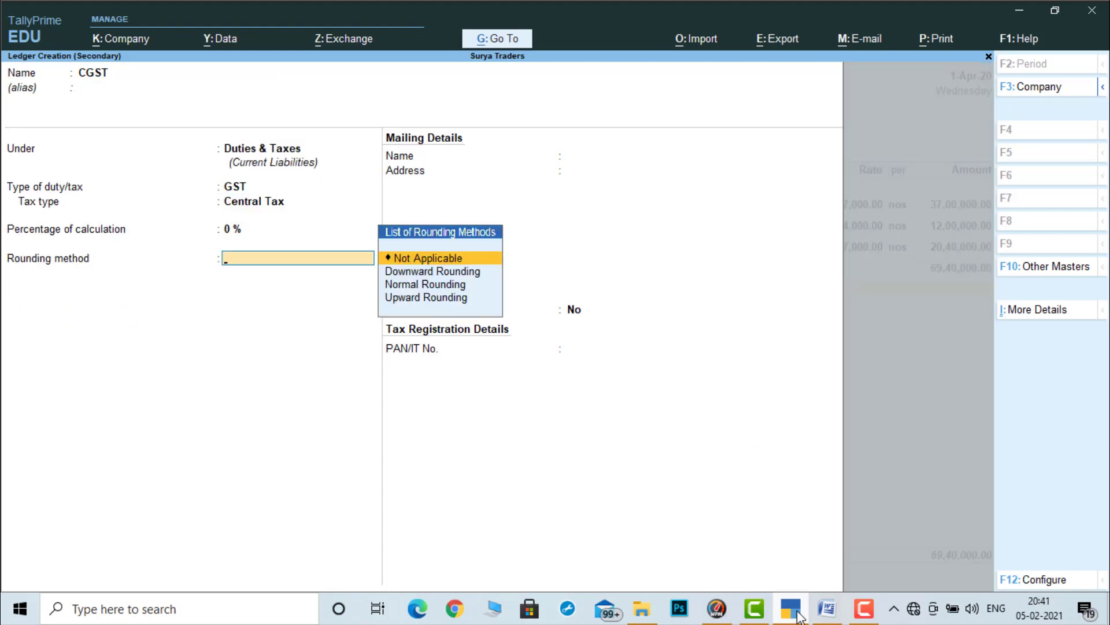
key(Return)
key(Return)
key(Return)
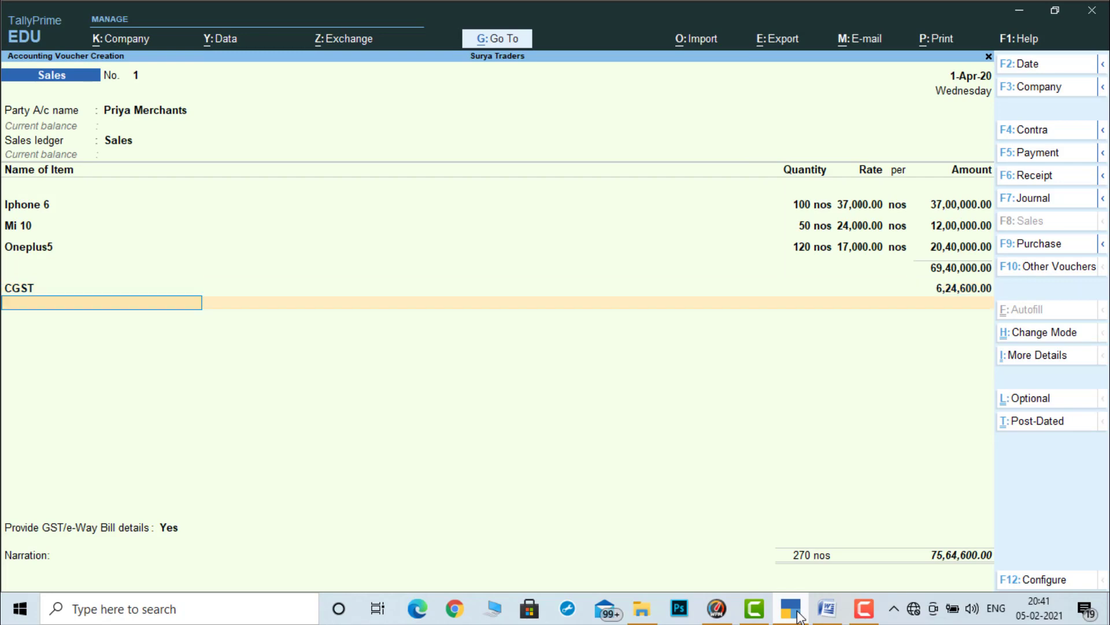
Step: Start a new ledger named SGST under Duties & Taxes with GST as the duty type
key(alt+c)
text(SGST)
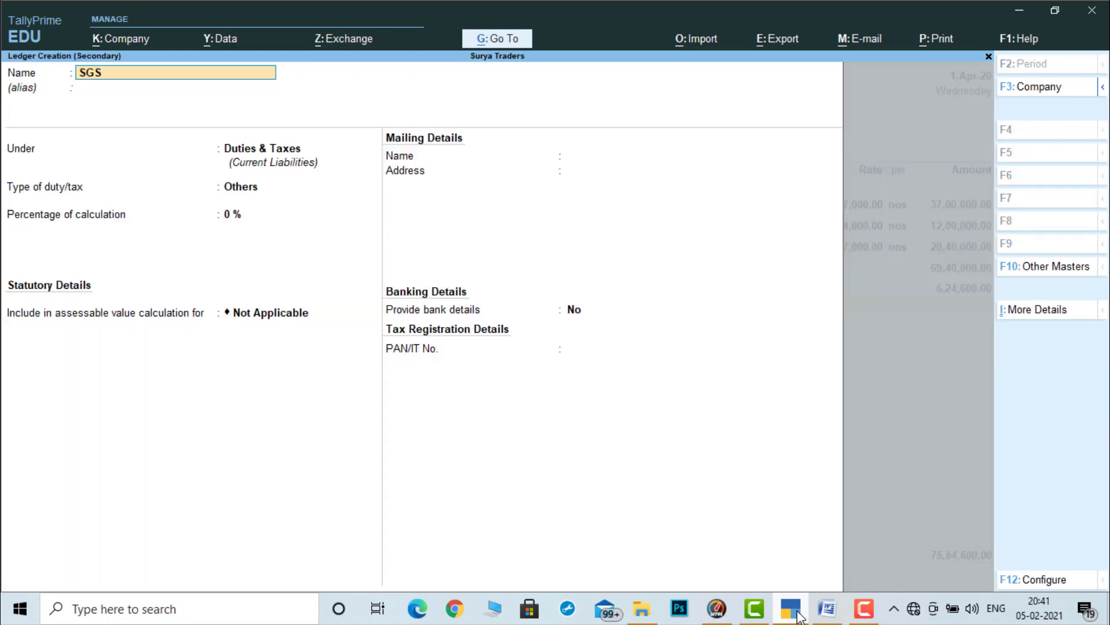
key(Return)
key(Return)
key(Return)
key(Up)
key(Return)
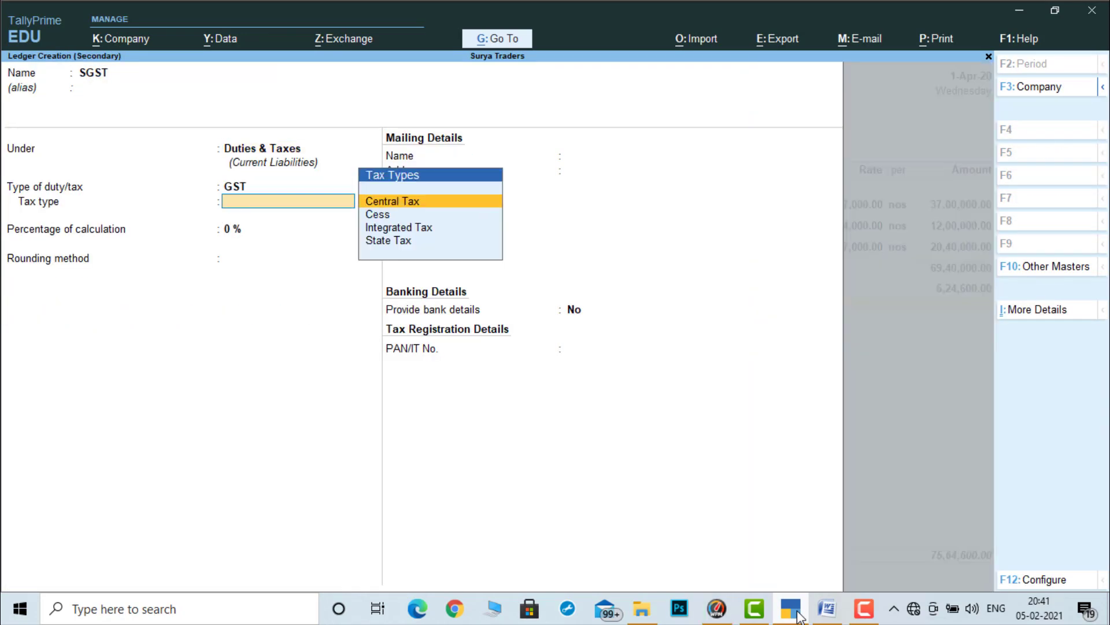
Step: Set the SGST ledger's tax type to State Tax, keep rounding Not Applicable and save it into the voucher
key(Down)
key(Down)
key(Down)
key(Return)
key(Return)
key(Return)
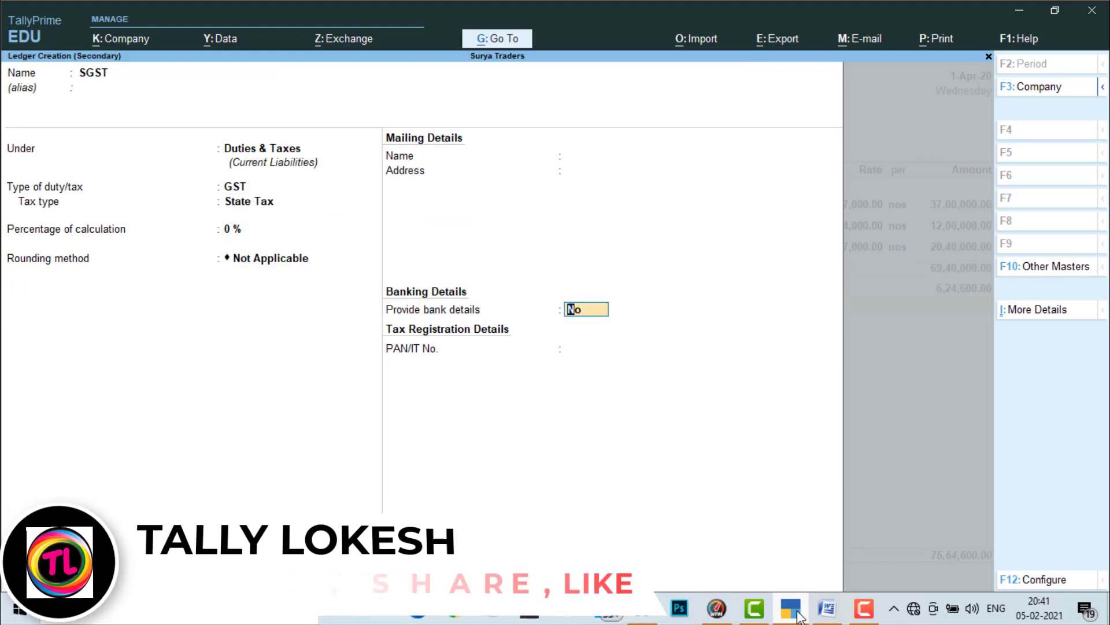
key(Return)
key(Return)
key(Return)
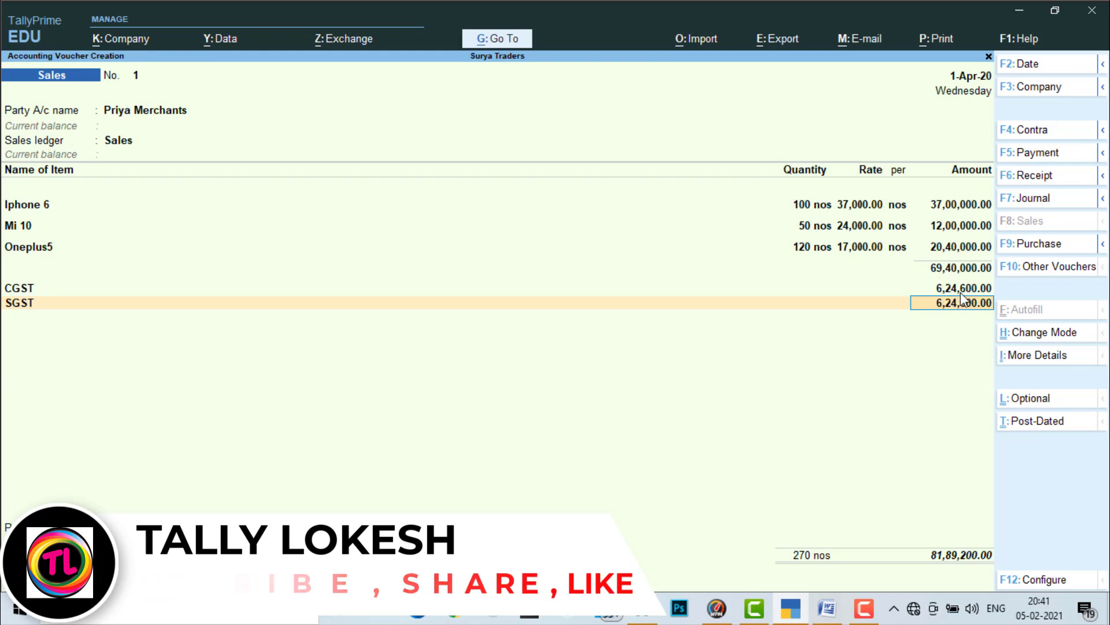
key(Return)
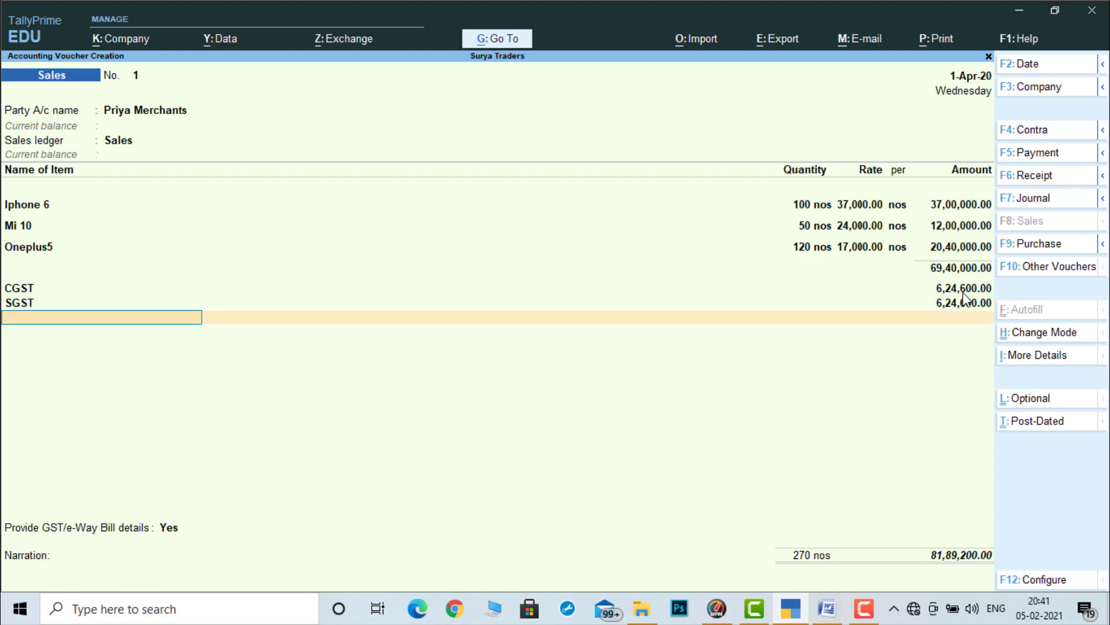
Step: Finish the Priya Merchants sales voucher with GST/e-Way Bill details set to No and an empty narration, and save it
key(Return)
key(Down)
key(Return)
key(Return)
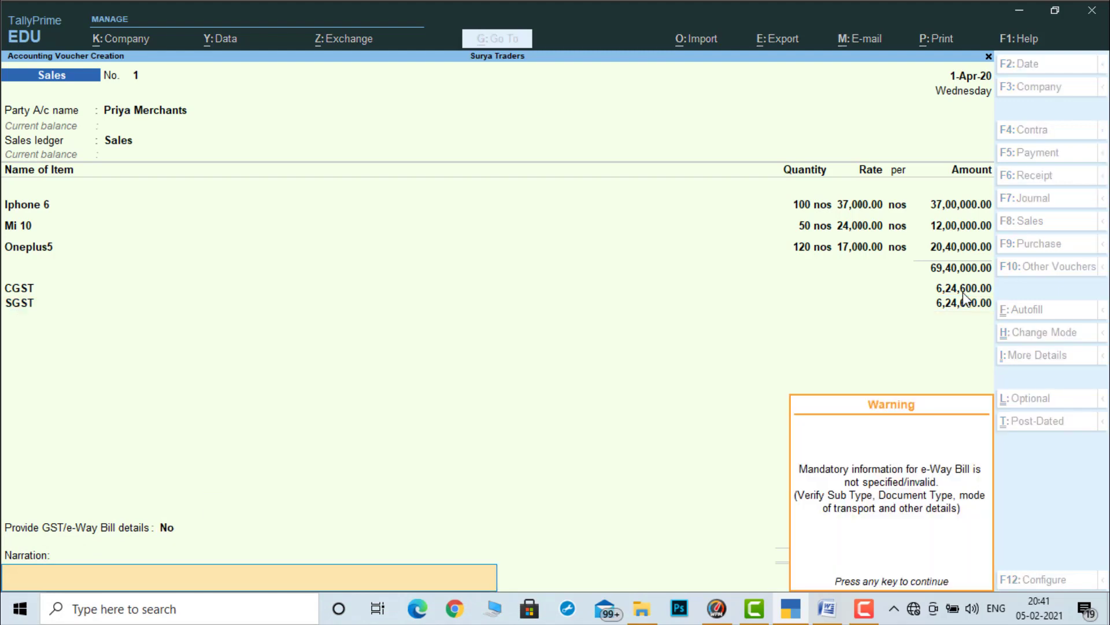
key(Return)
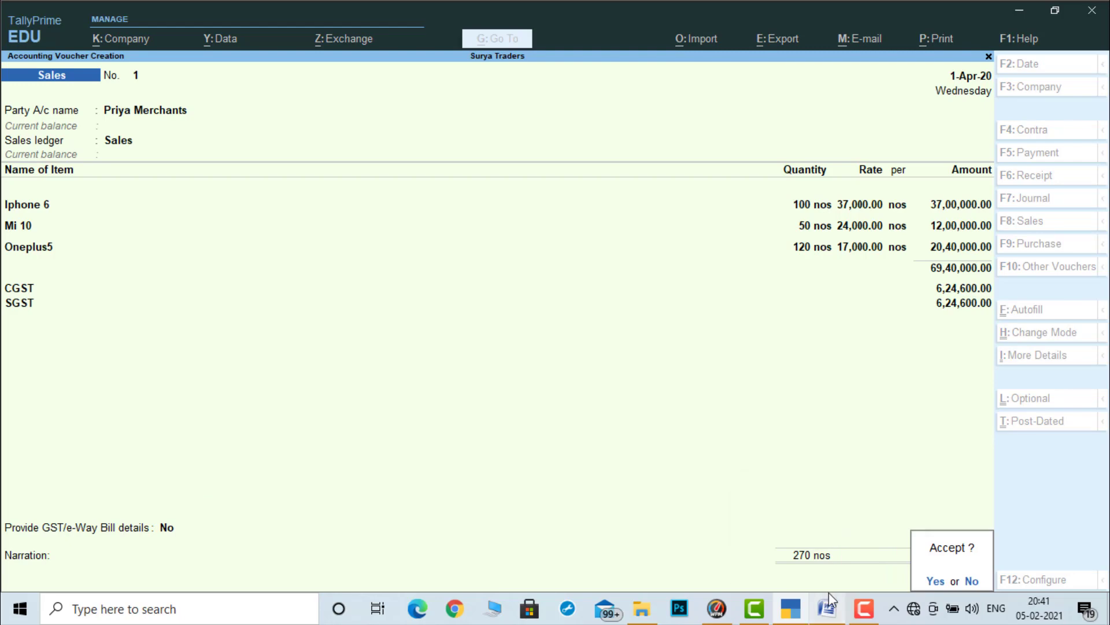
key(Return)
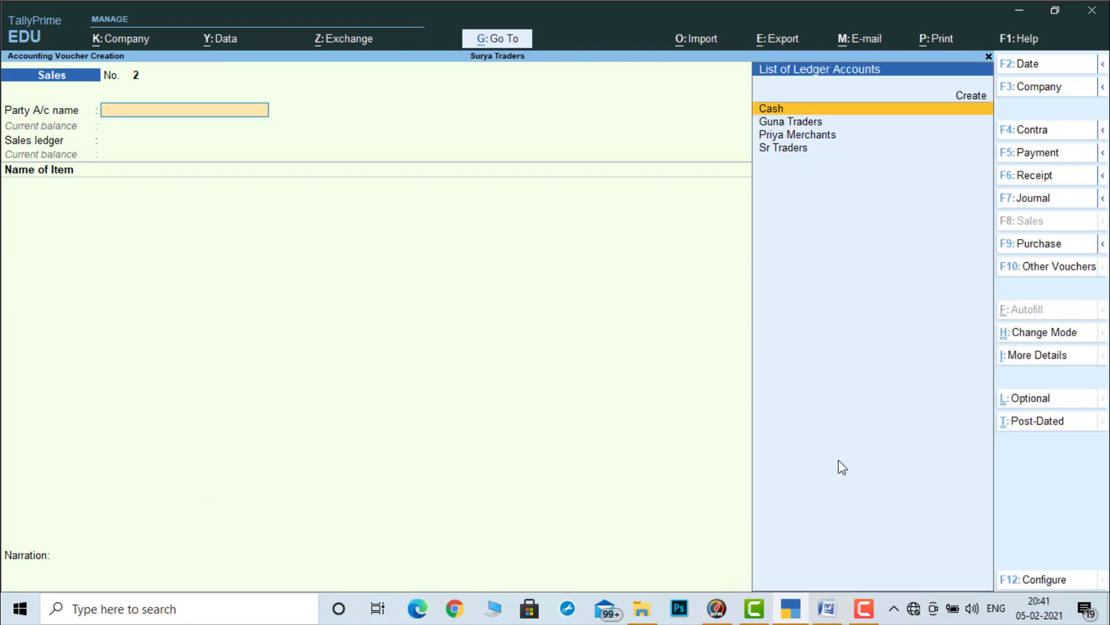
Step: Review the cash sale in the Word problem sheet and fill the new sales voucher with party Cash and the Sales ledger
click(827, 609)
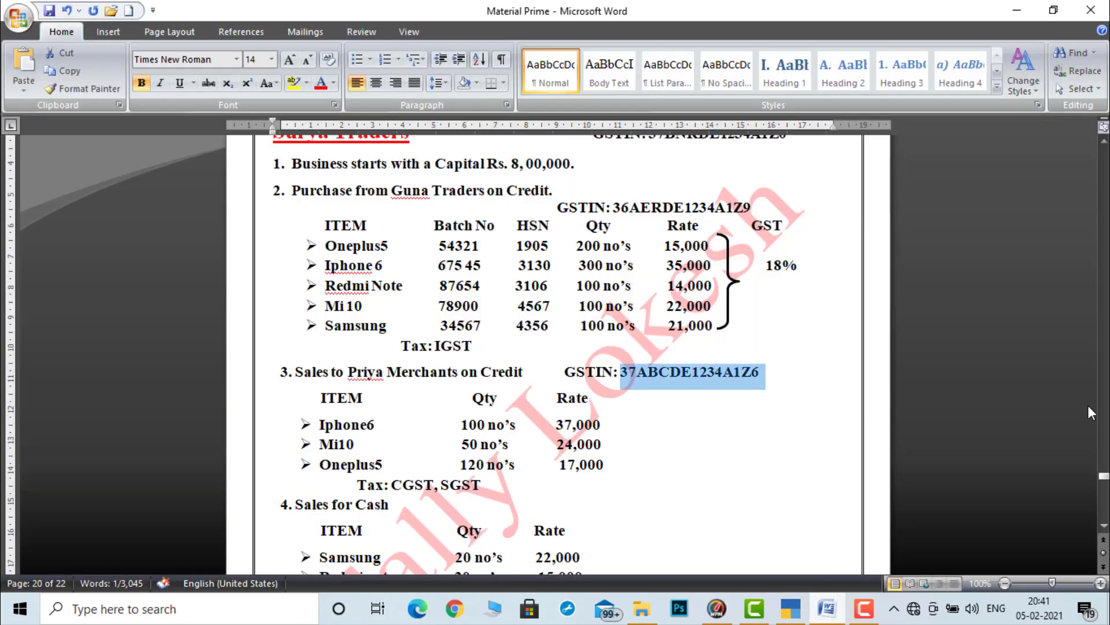
click(1103, 526)
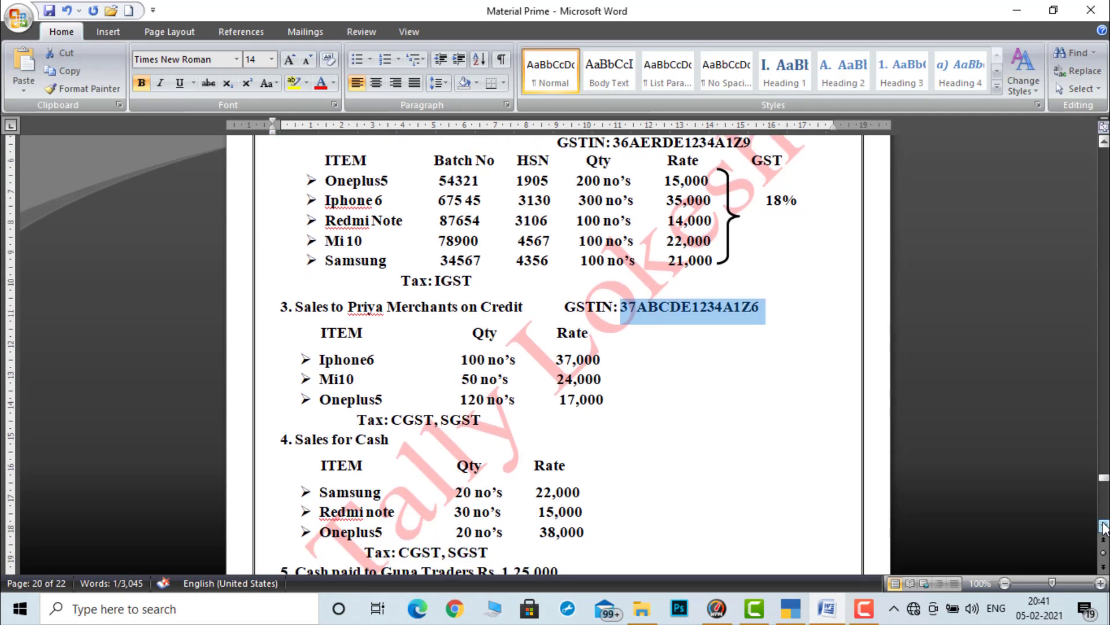
scroll(1104, 527, down, 5)
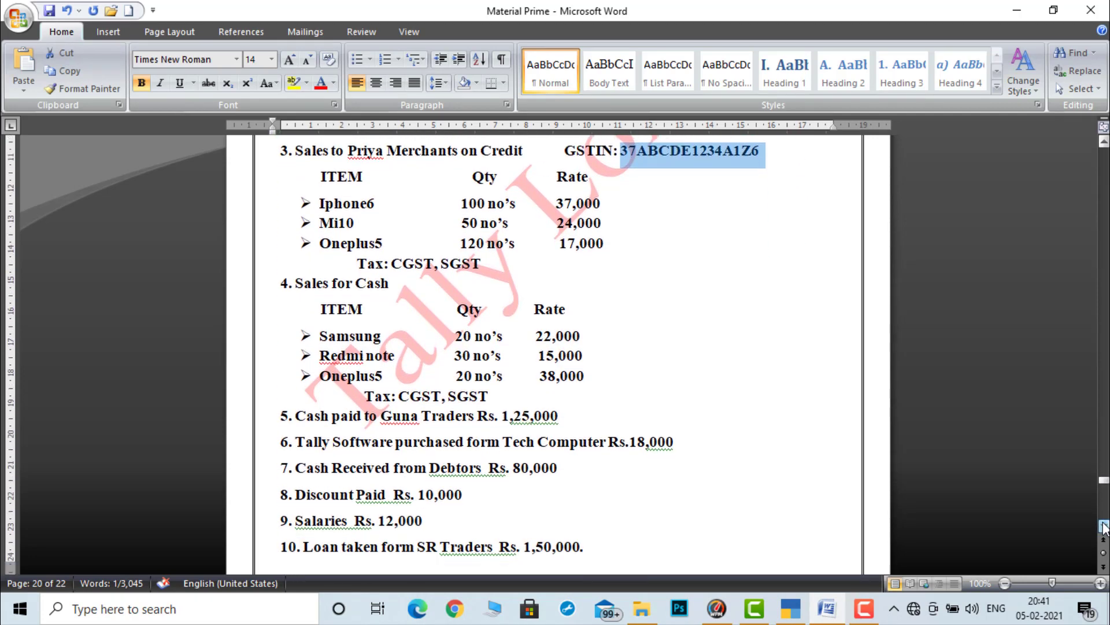
scroll(1104, 527, down, 1)
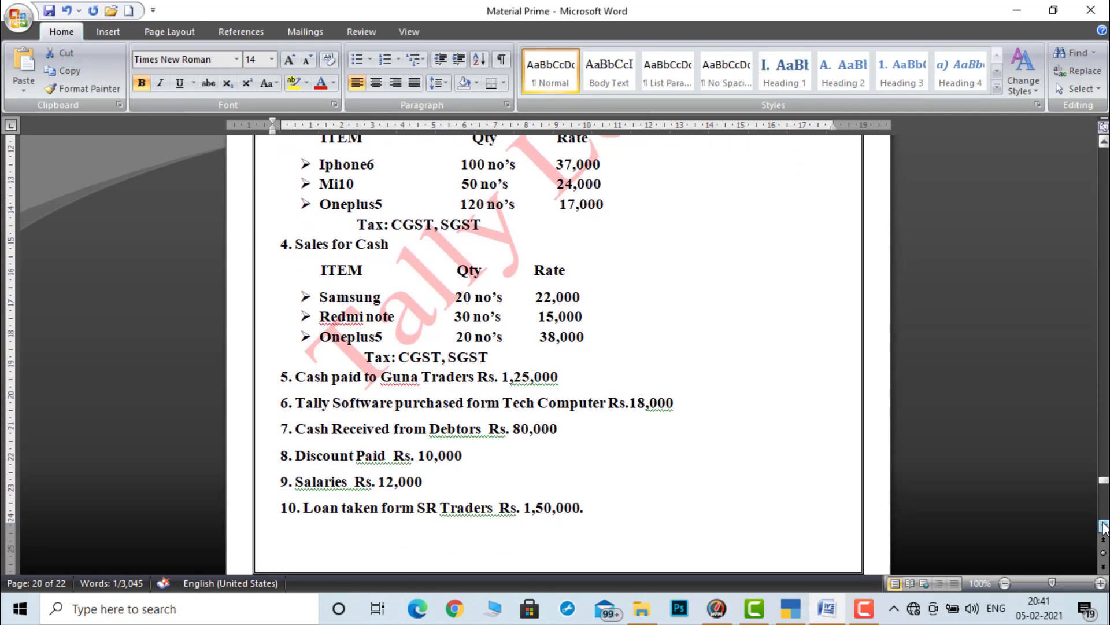
click(800, 621)
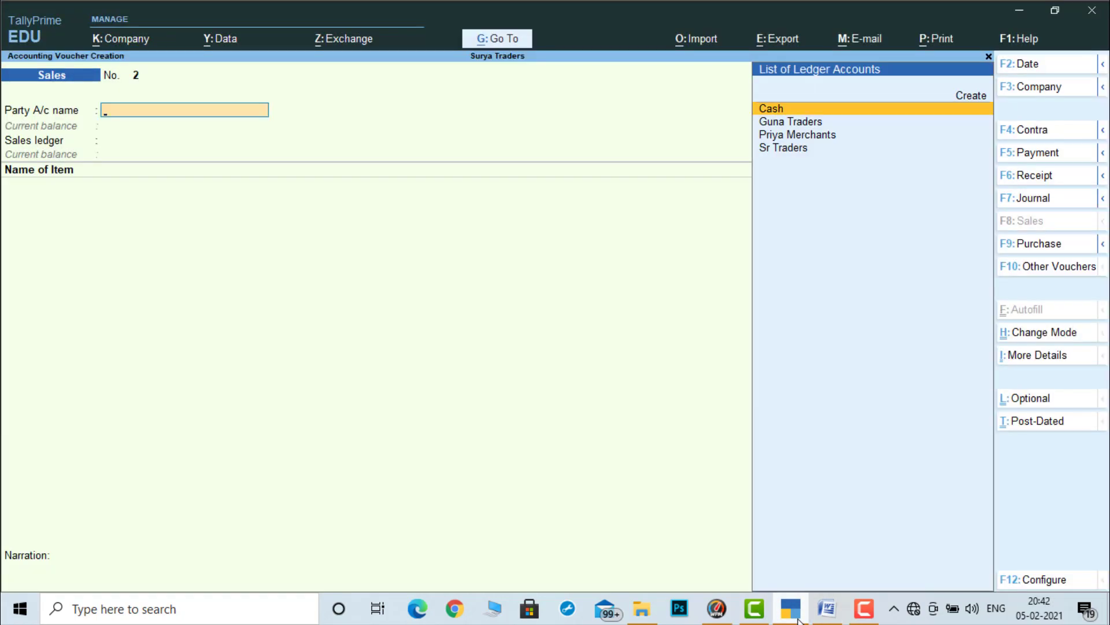
key(Return)
key(Return)
key(Return)
key(Return)
key(Return)
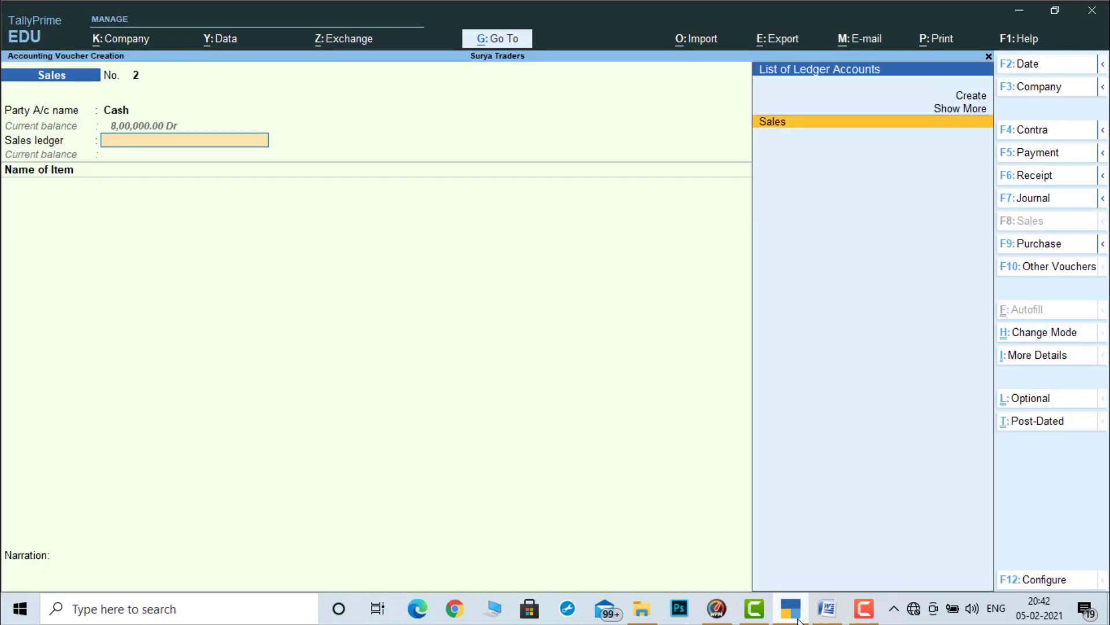
key(Return)
Step: Add the Samsung item to the cash sales voucher from batch 34567 with a quantity of 20 nos
click(800, 620)
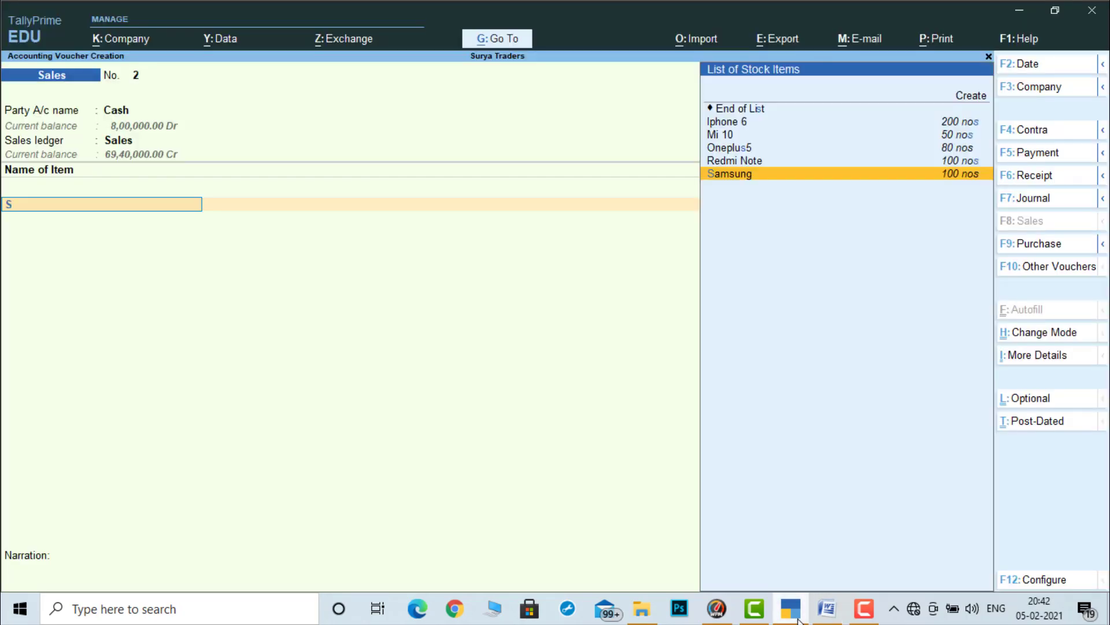
key(Return)
key(Return)
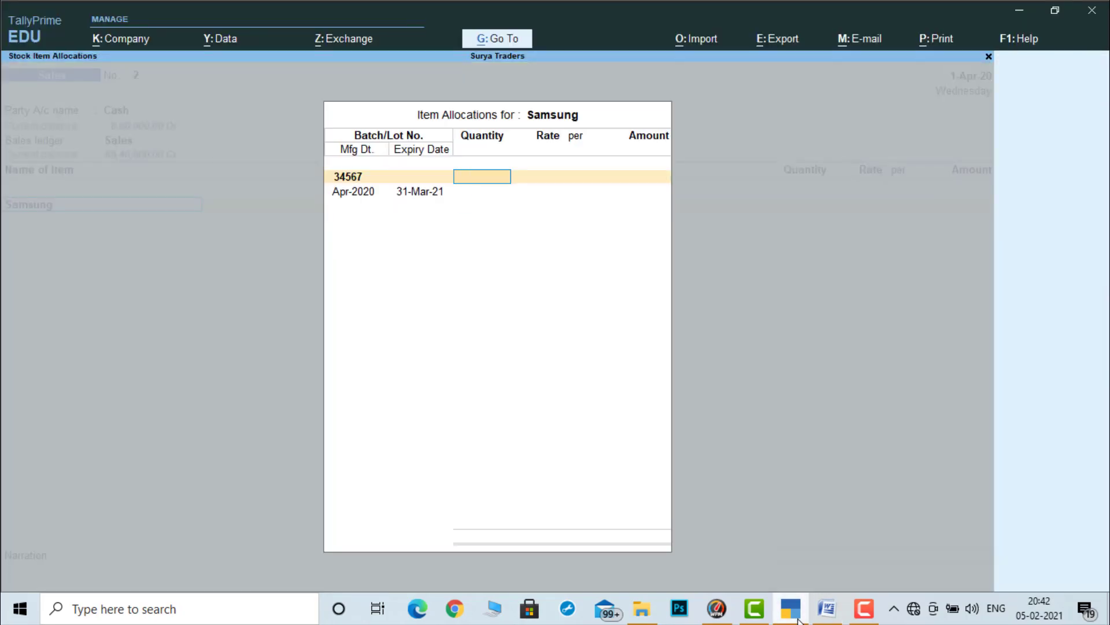
click(800, 619)
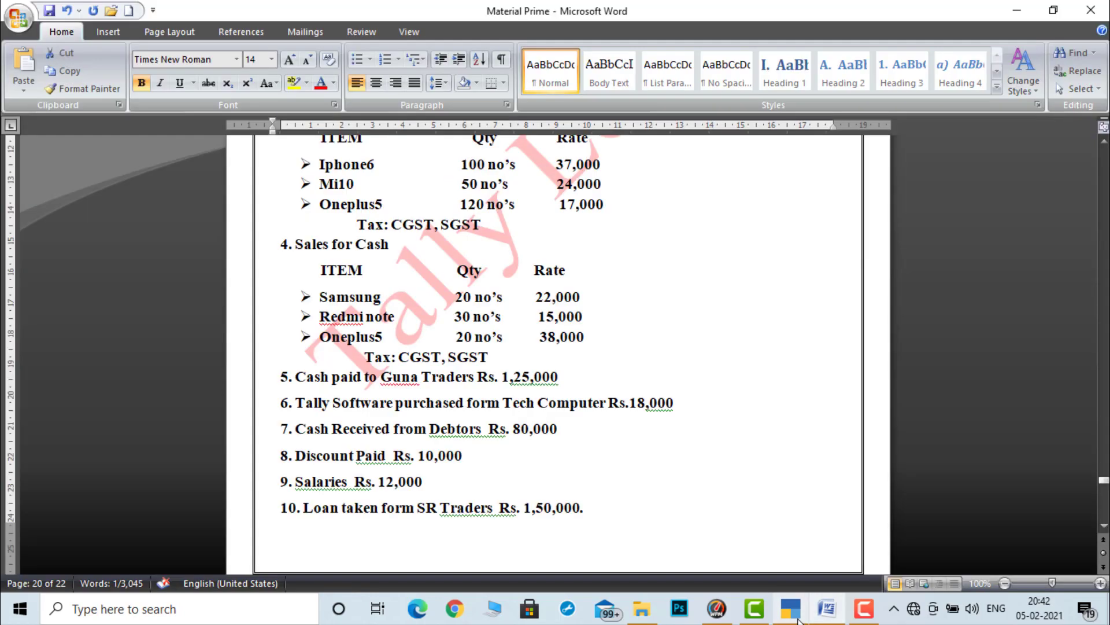
click(799, 620)
text(20)
key(Return)
Step: Set the Samsung rate to 22,000, keep the batch dates and accept the item's allocation
text(22)
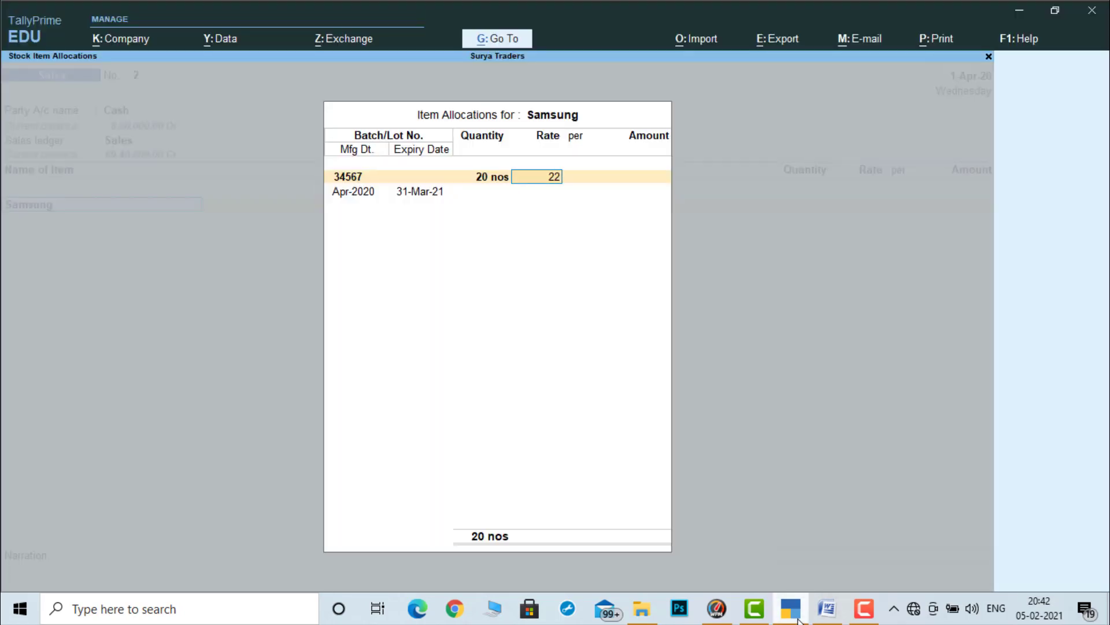
text(,000)
key(Return)
key(Return)
key(Return)
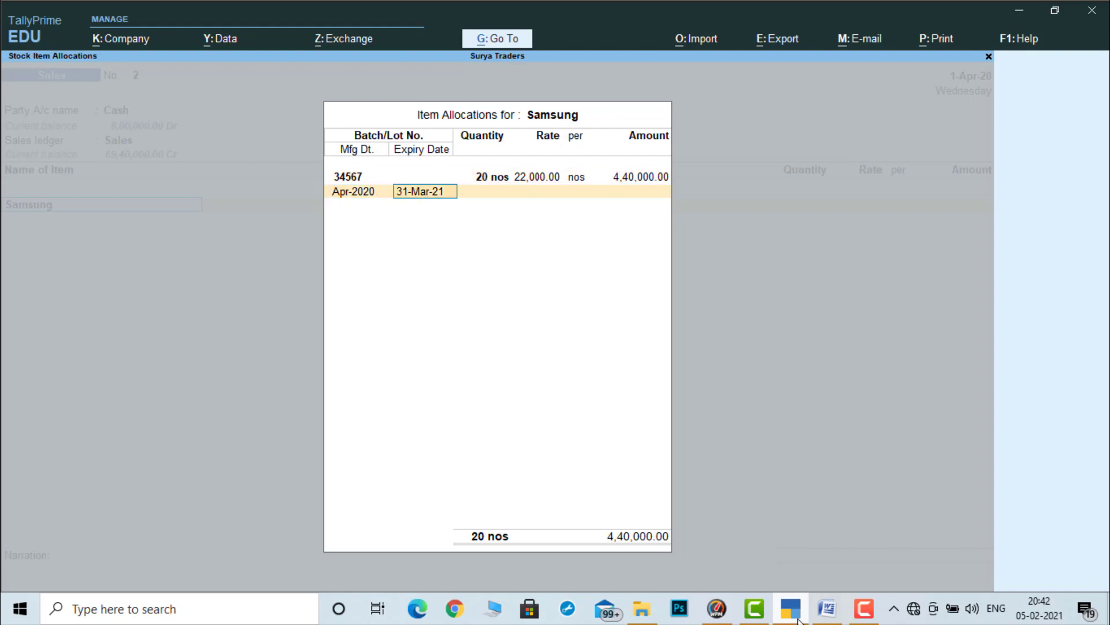
key(Return)
key(Return)
key(Return)
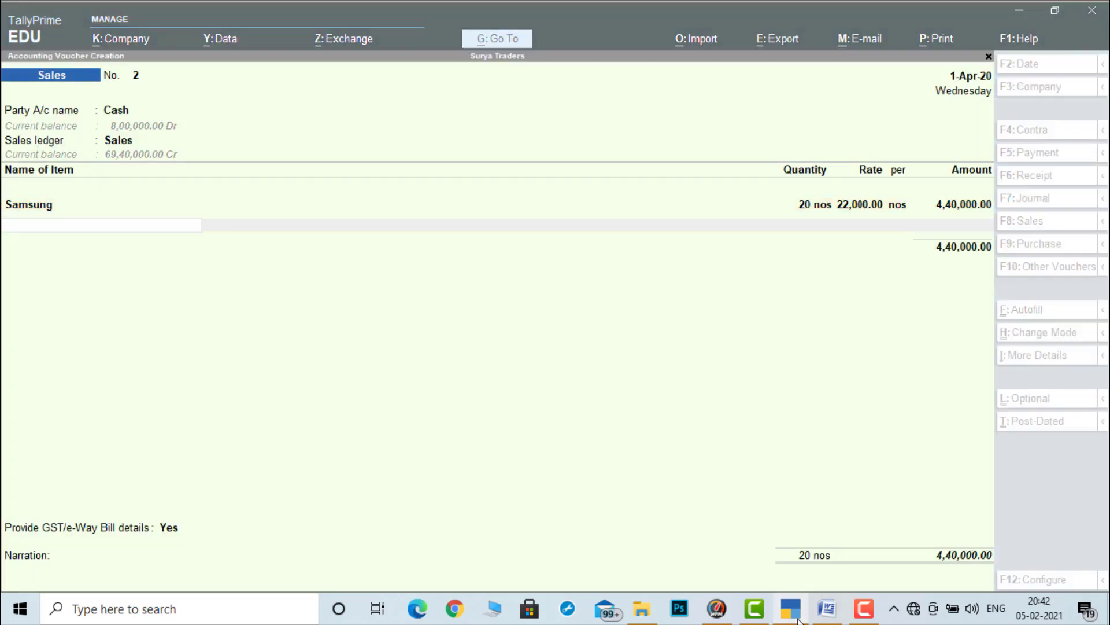
Step: Check the cash sale in the Word problem sheet and add Redmi Note from batch 87654 with a quantity of 30 nos
click(800, 619)
click(800, 620)
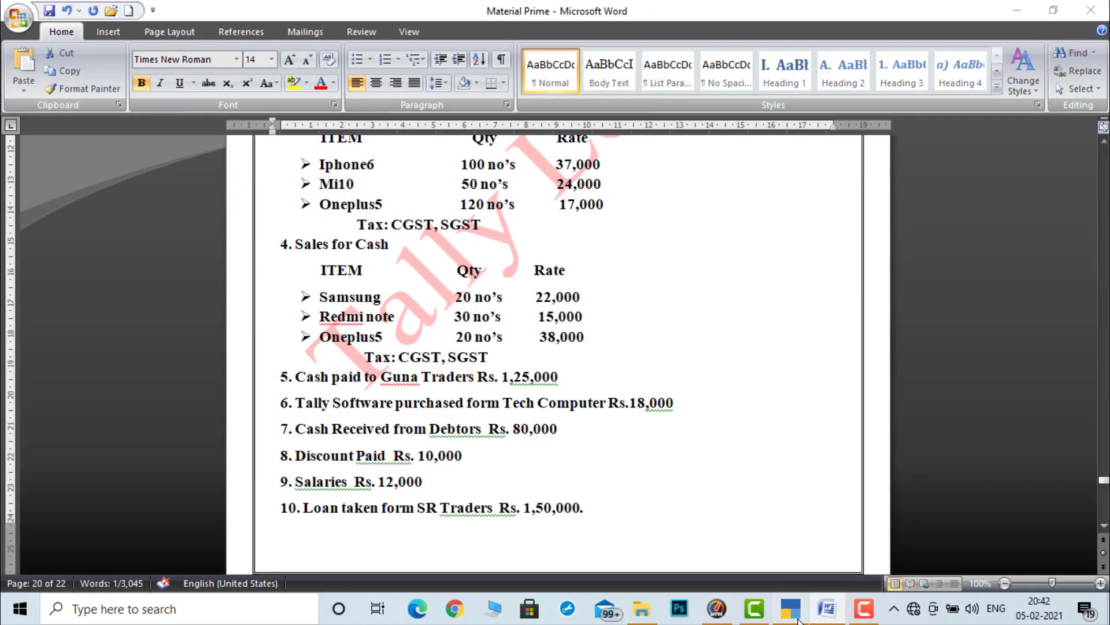
text(r)
key(Return)
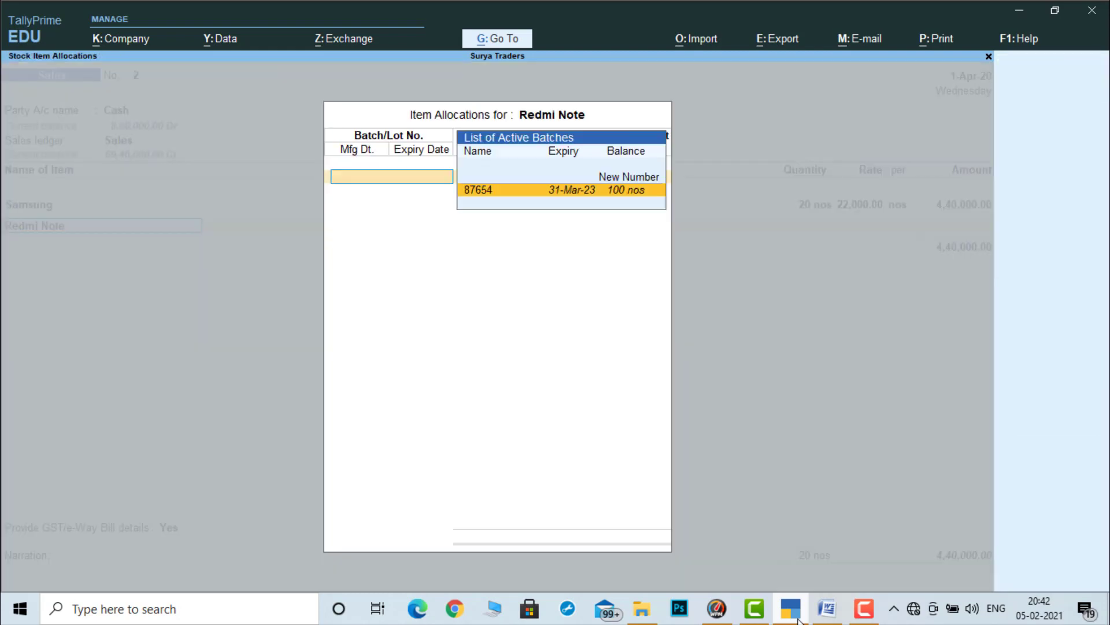
key(Return)
text(30)
key(Return)
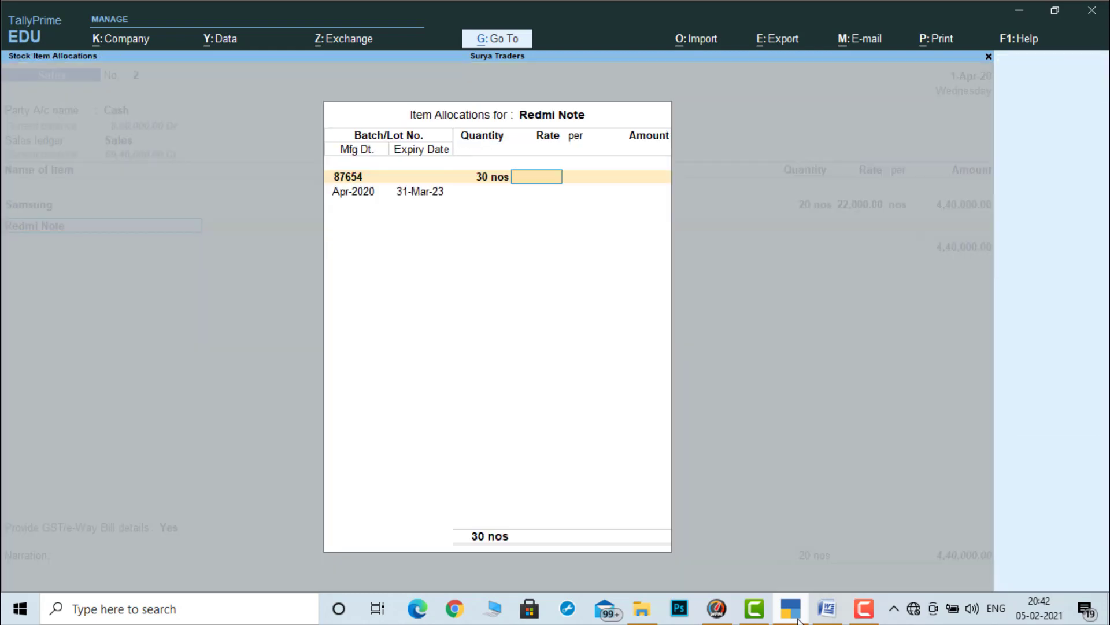
Step: Set the Redmi Note rate to 15,000, keep the batch dates and accept the item's allocation
text(15,000)
key(Return)
key(Return)
key(Return)
key(Return)
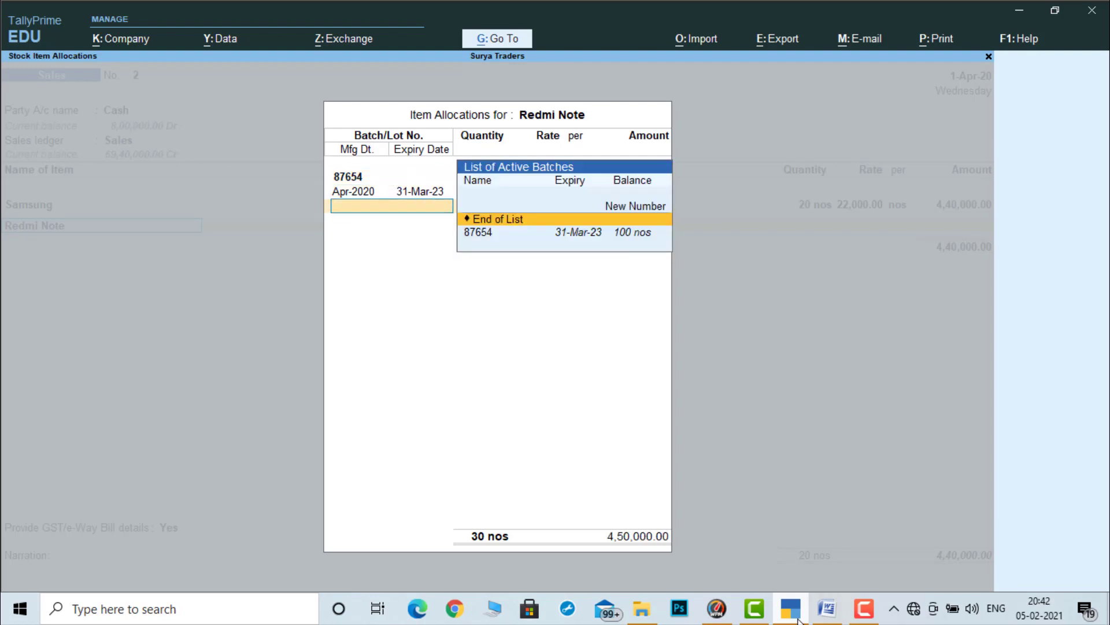
key(Return)
key(Return)
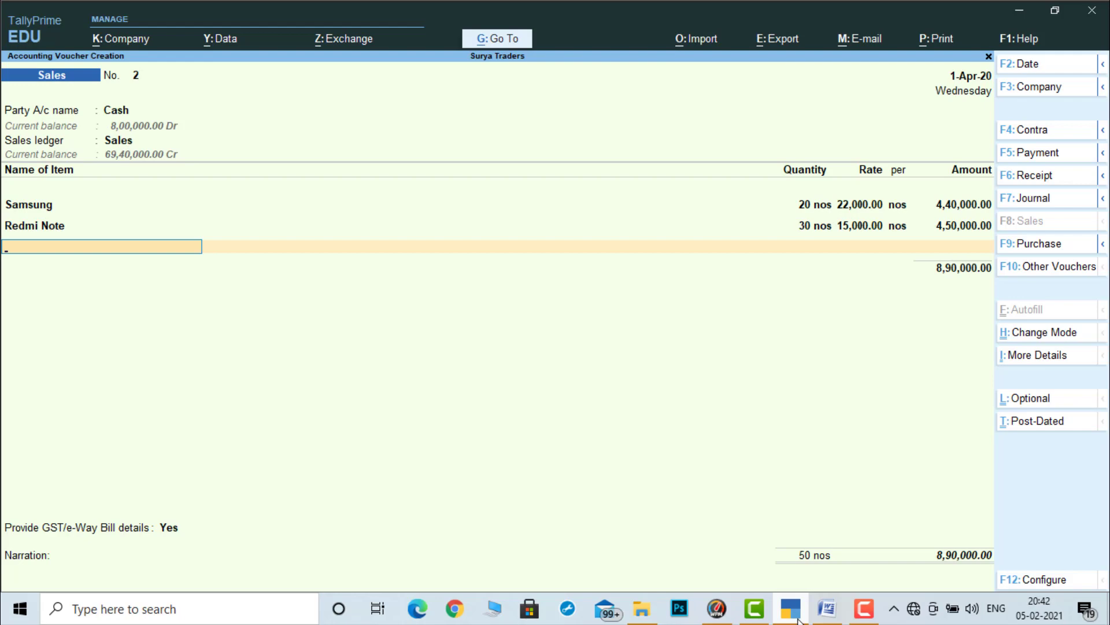
text(S)
key(Return)
key(Return)
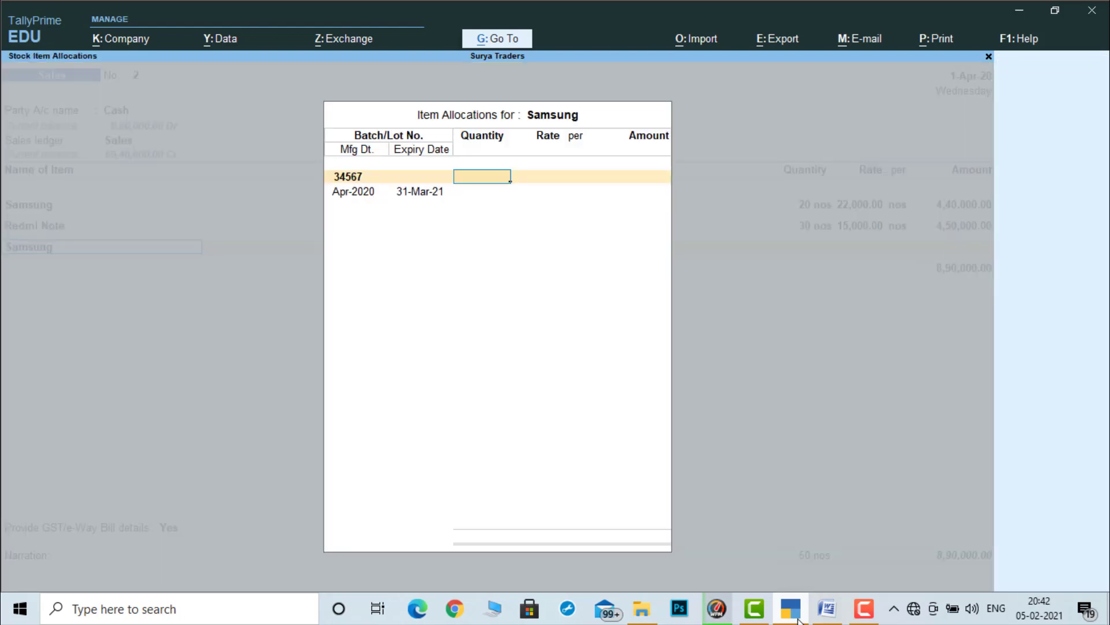
click(799, 620)
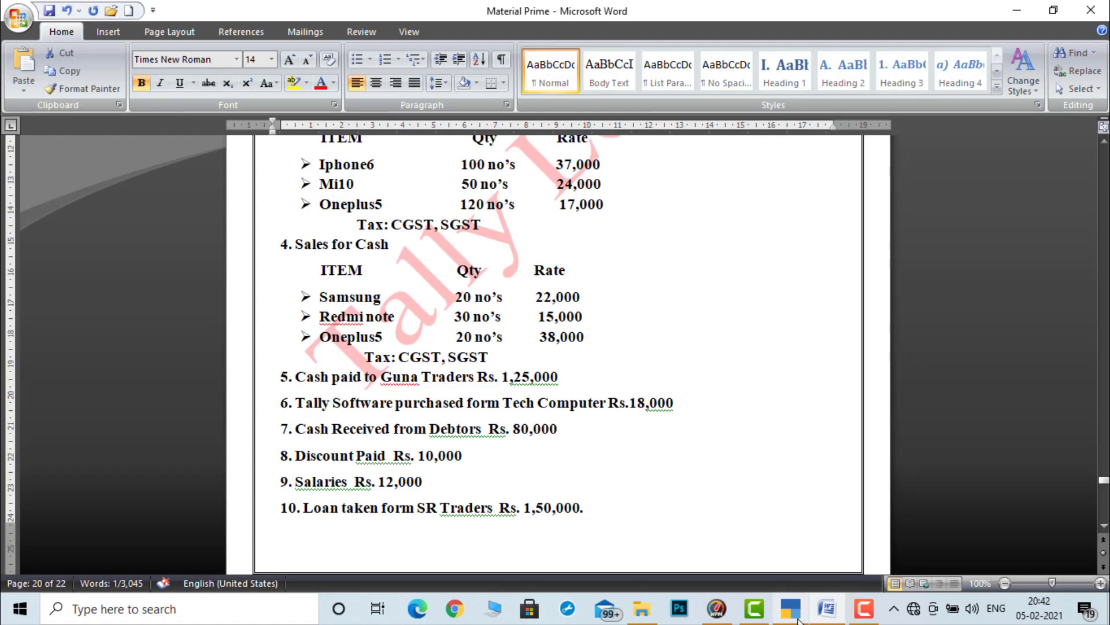
click(799, 620)
key(BackSpace)
key(Escape)
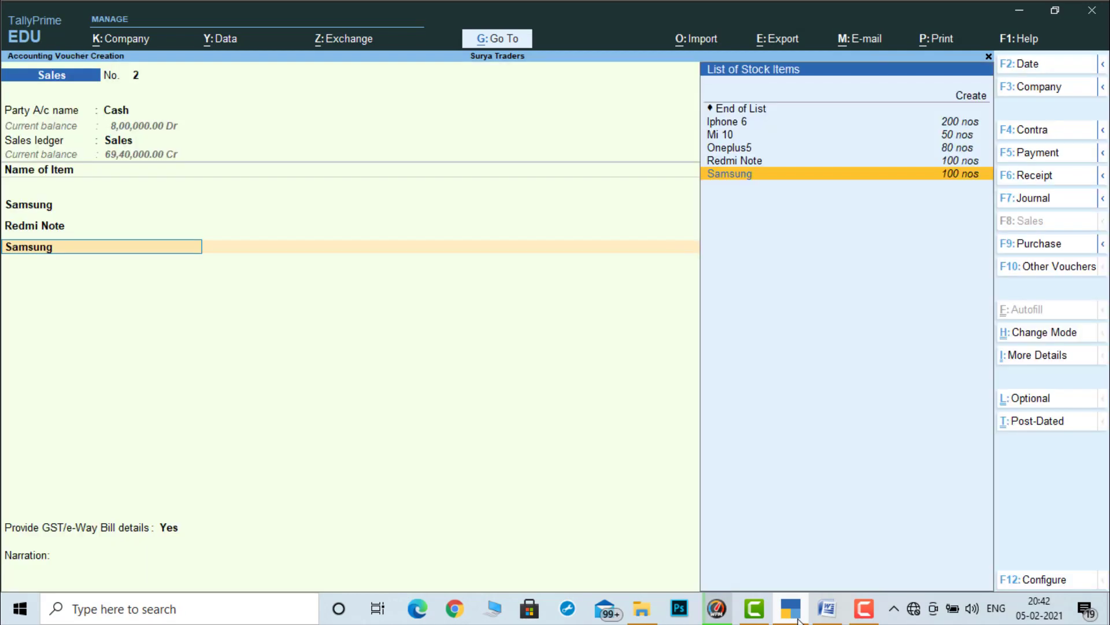
Step: Change the third item to Oneplus5 and allocate it from batch 54321, checking the batch number in the Word problem sheet
key(Up)
key(Up)
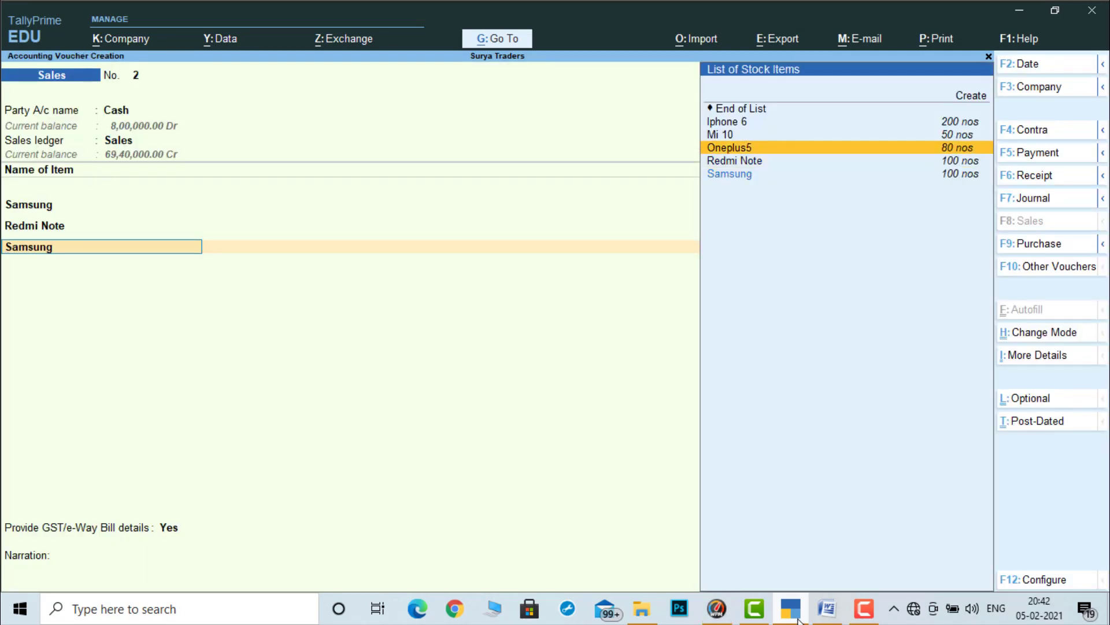
key(Return)
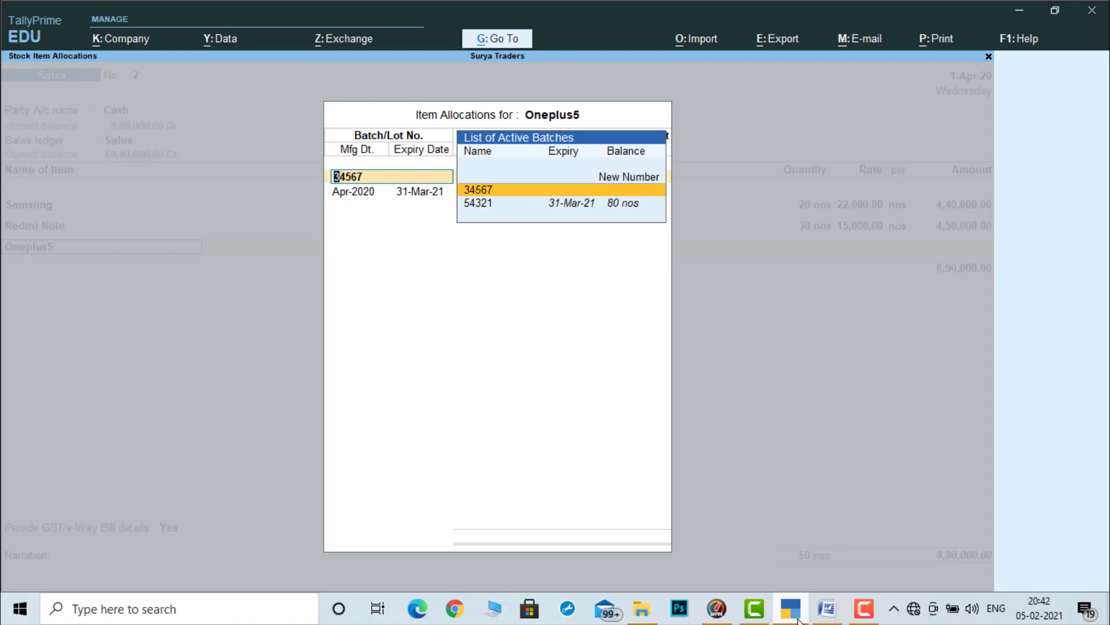
click(799, 621)
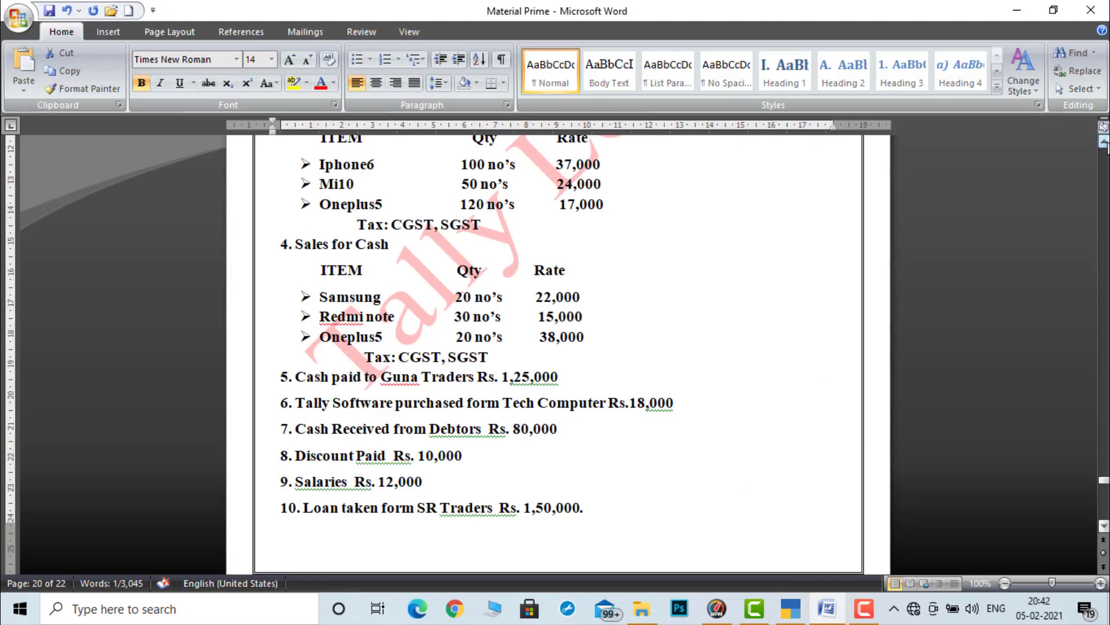
scroll(1106, 148, up, 5)
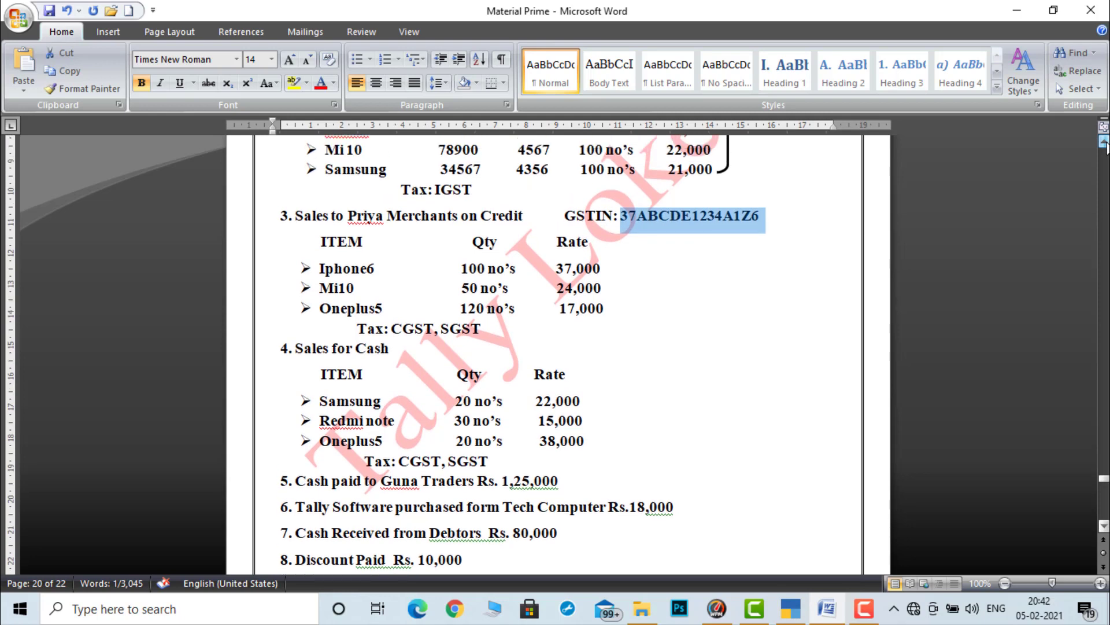
scroll(1106, 147, up, 3)
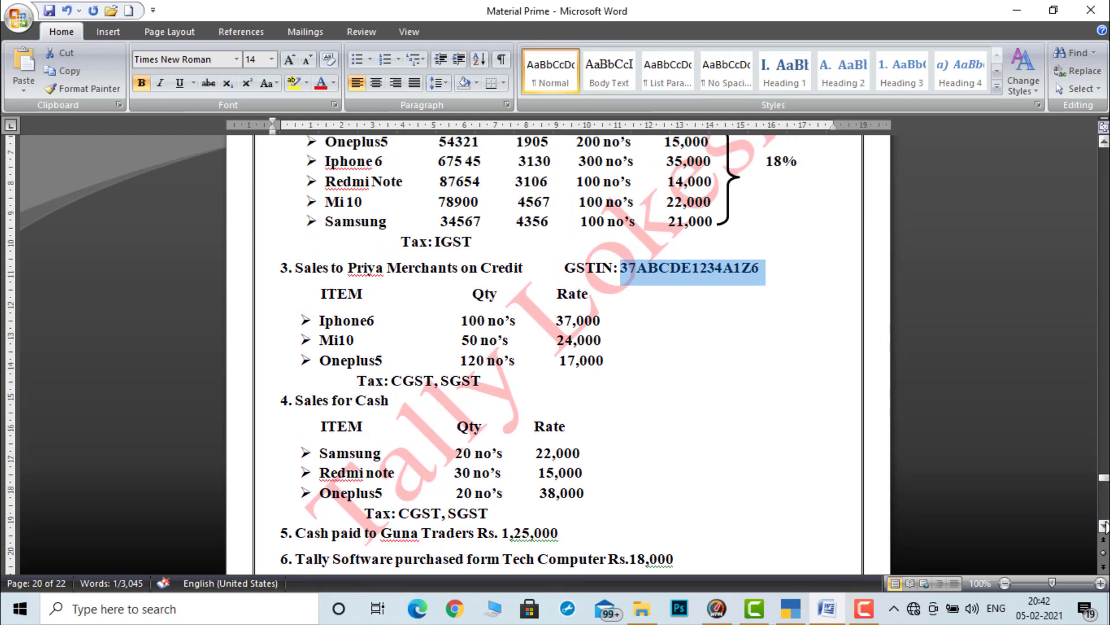
scroll(1105, 526, down, 3)
scroll(1104, 526, down, 5)
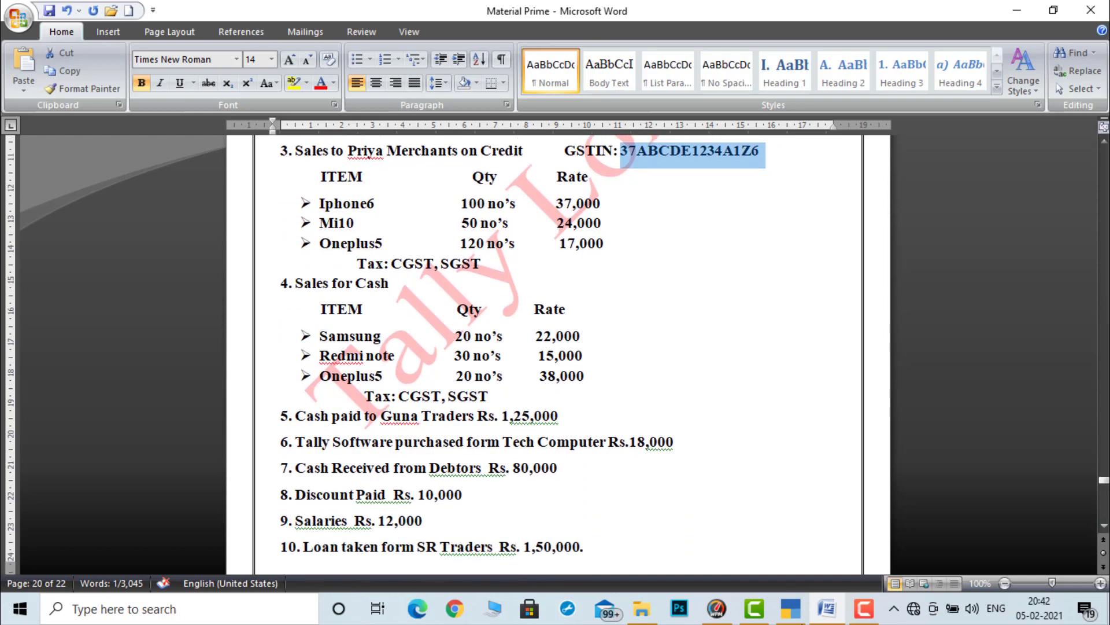
click(798, 610)
key(Down)
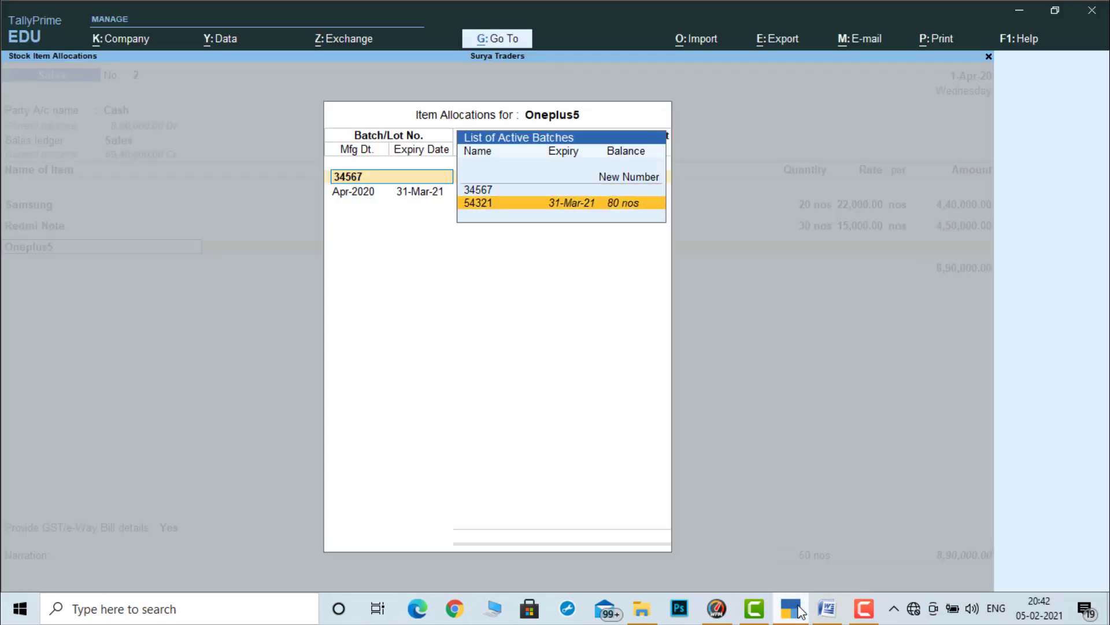
key(Return)
Step: Give Oneplus5 a quantity of 20 nos at a rate of 38,000 as listed in the problem sheet, and accept its allocation
click(801, 611)
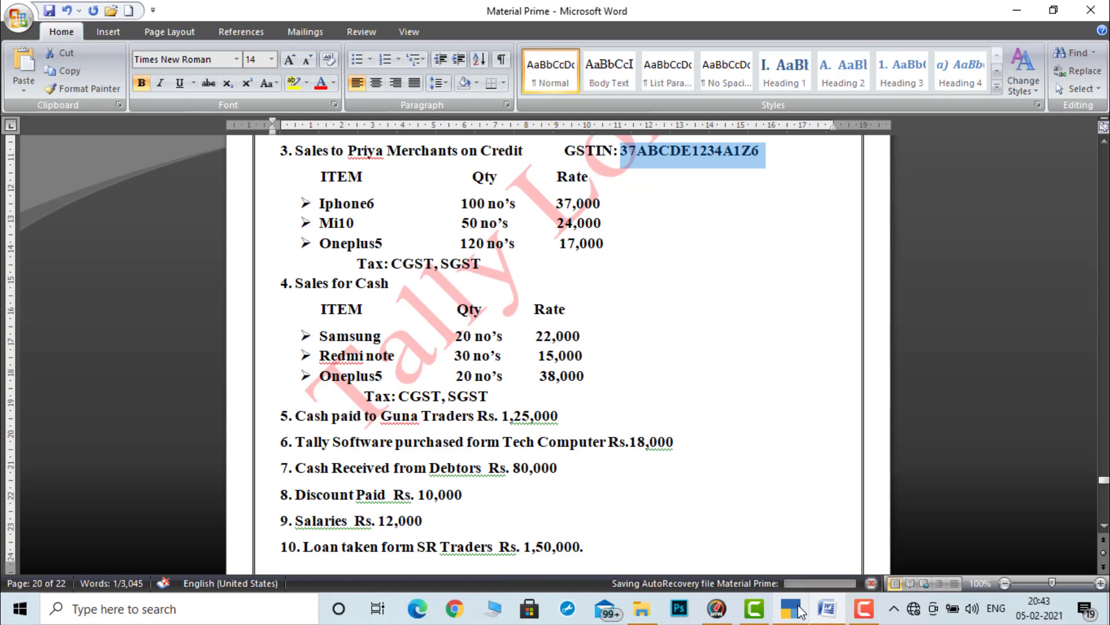
click(801, 611)
text(20)
key(Return)
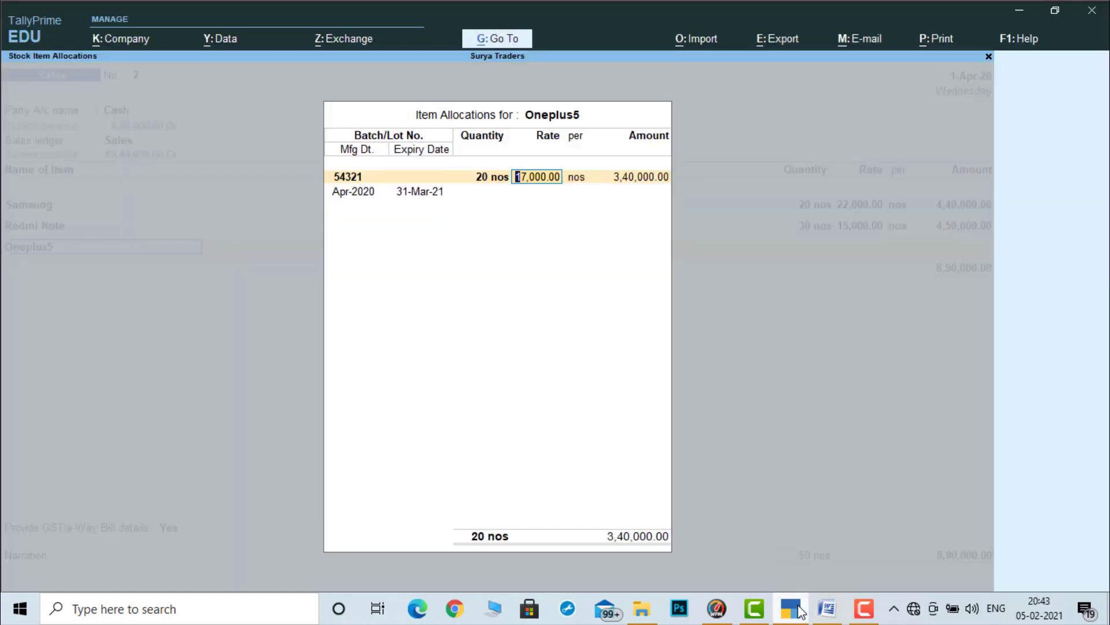
text(39)
text(000)
key(Return)
key(Return)
key(Return)
key(Return)
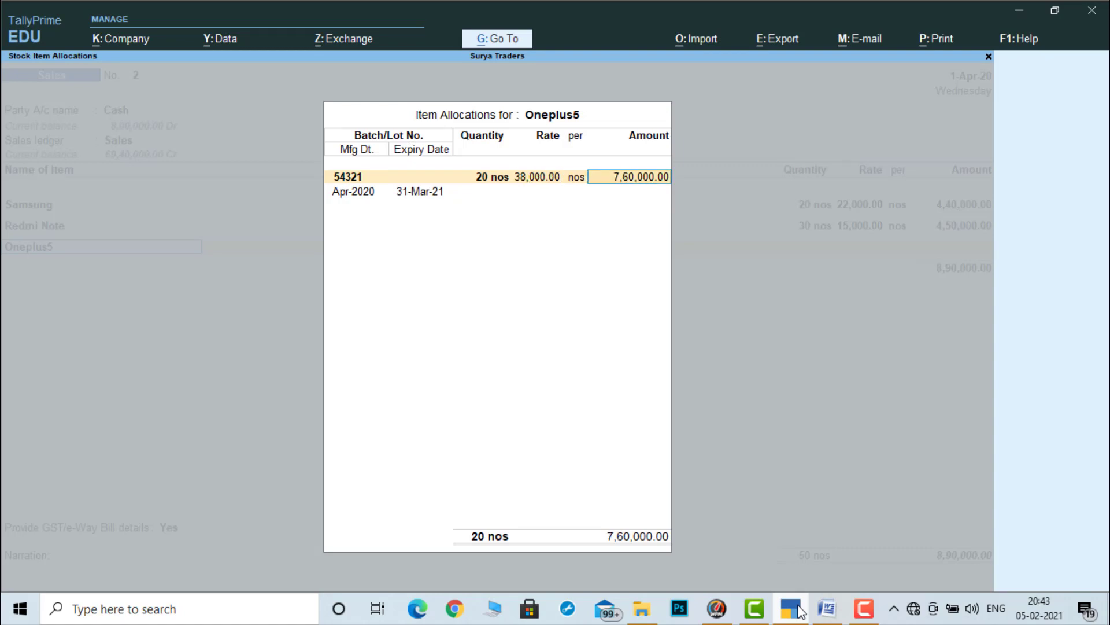
key(Return)
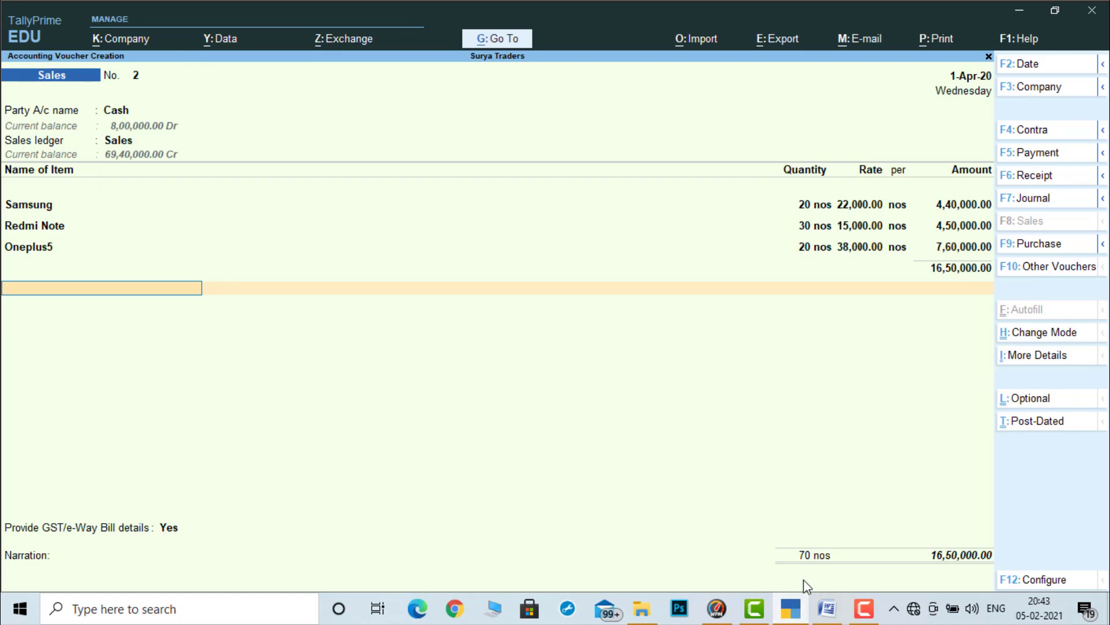
Step: Add the CGST and SGST ledgers to the cash sales voucher with their calculated amounts
text(C)
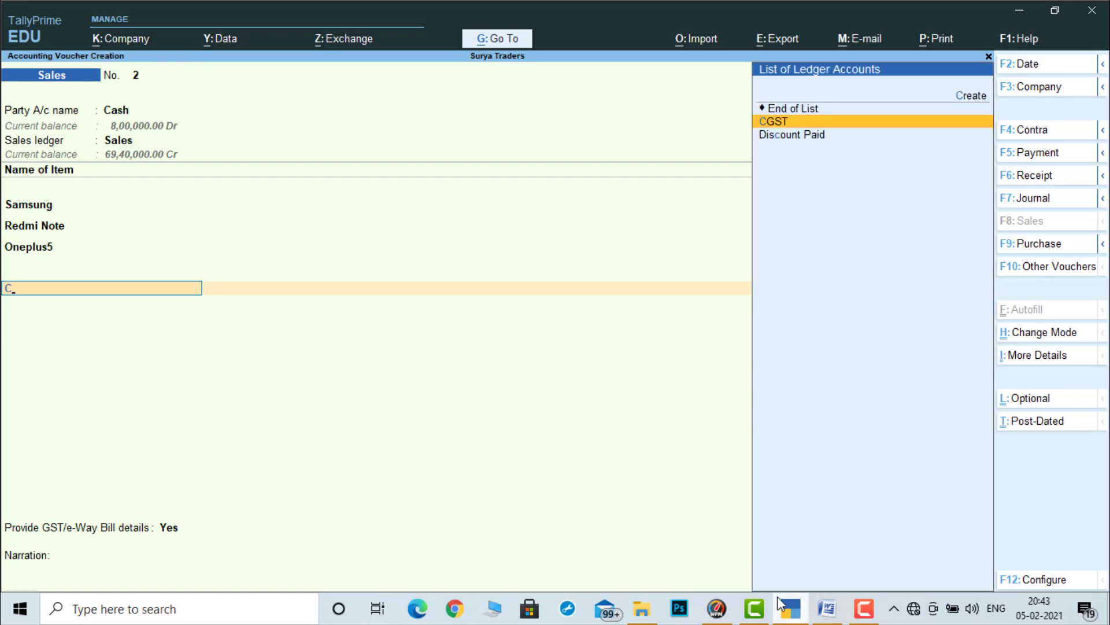
key(Return)
key(Return)
text(SG)
key(Return)
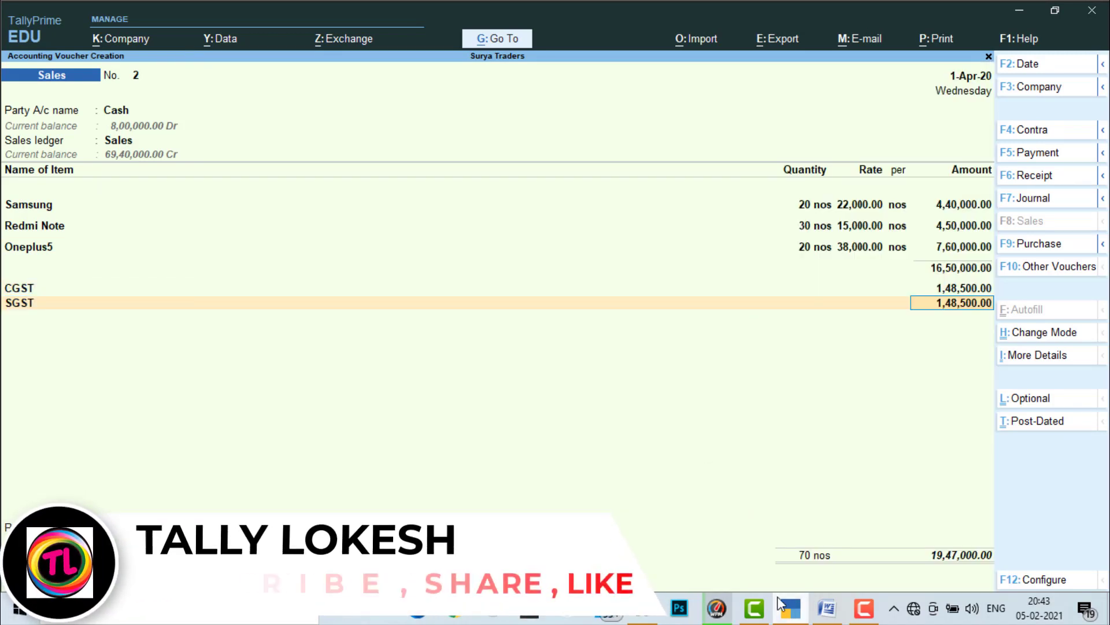
key(Return)
Step: Accept the voucher total and save the cash sales voucher without filling in e-Way Bill details
key(Return)
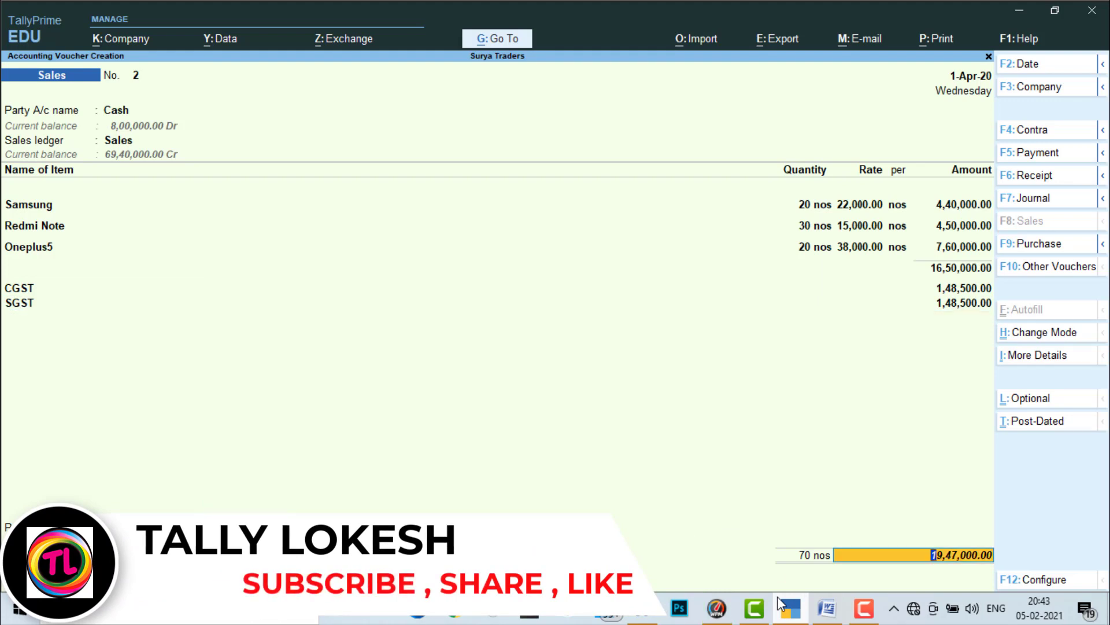
key(Return)
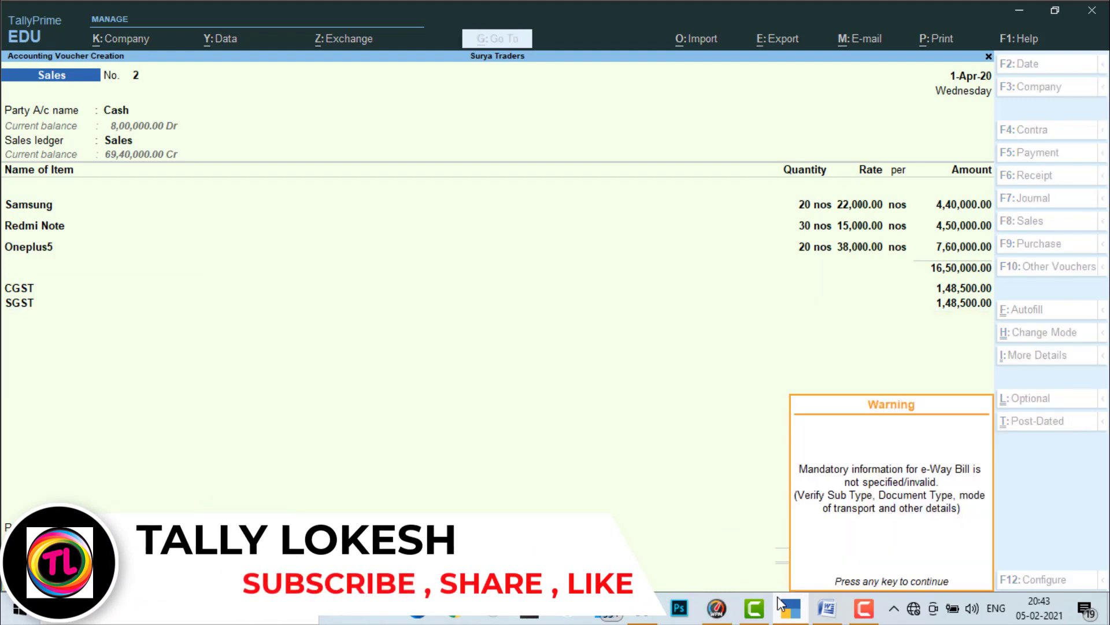
key(Return)
key(Return)
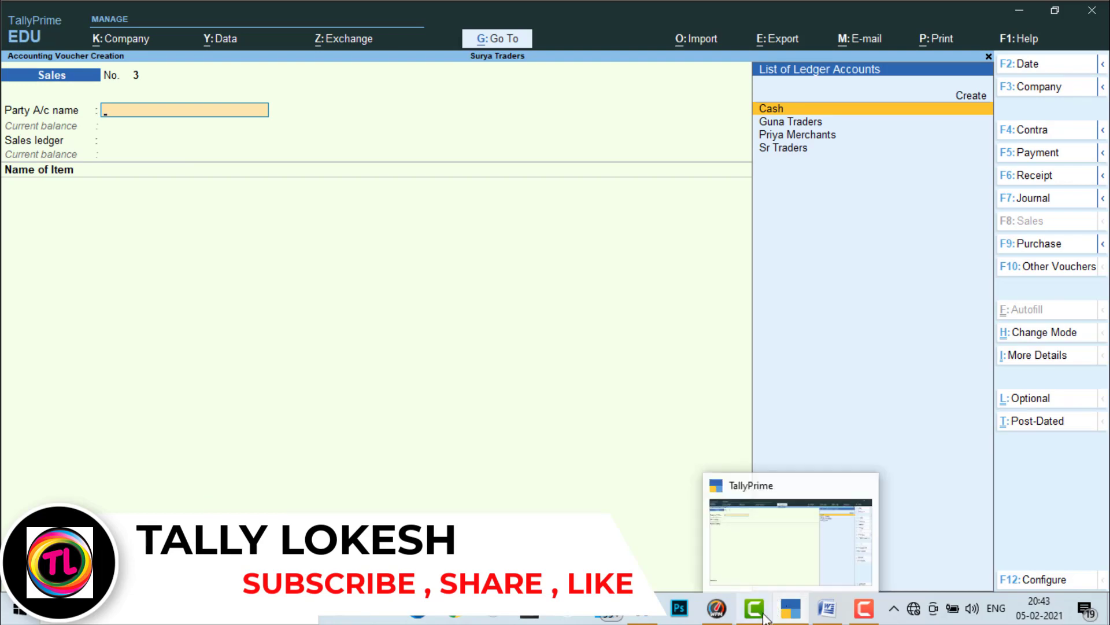
Step: Review transaction 5 in the Word problem sheet and start a Payment voucher debiting Guna Traders with 1,25,000
click(790, 616)
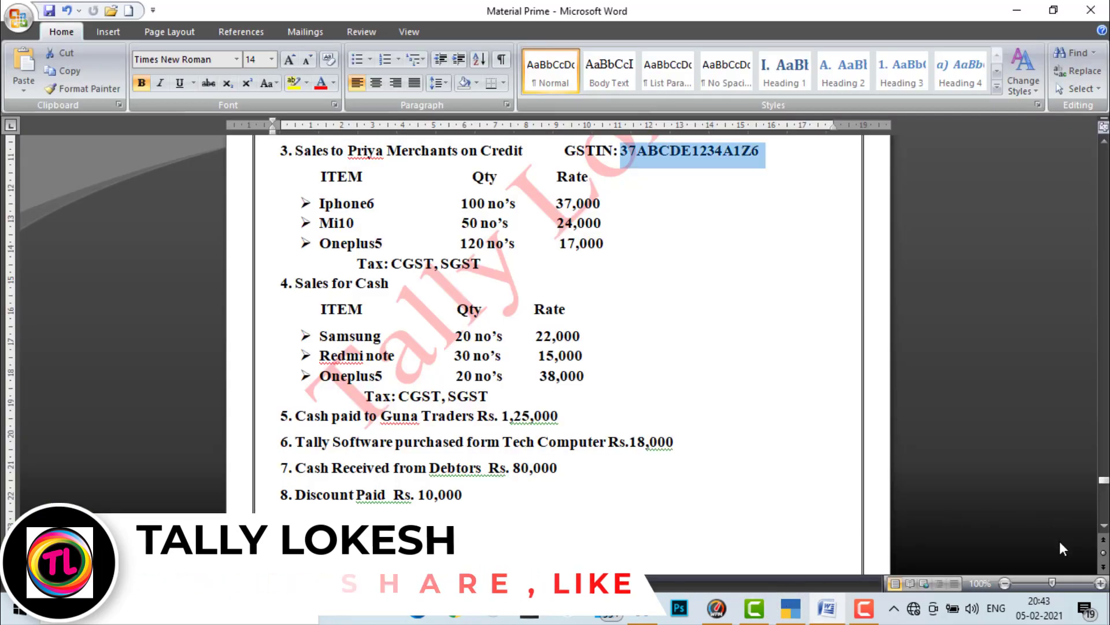
scroll(558, 347, down, 2)
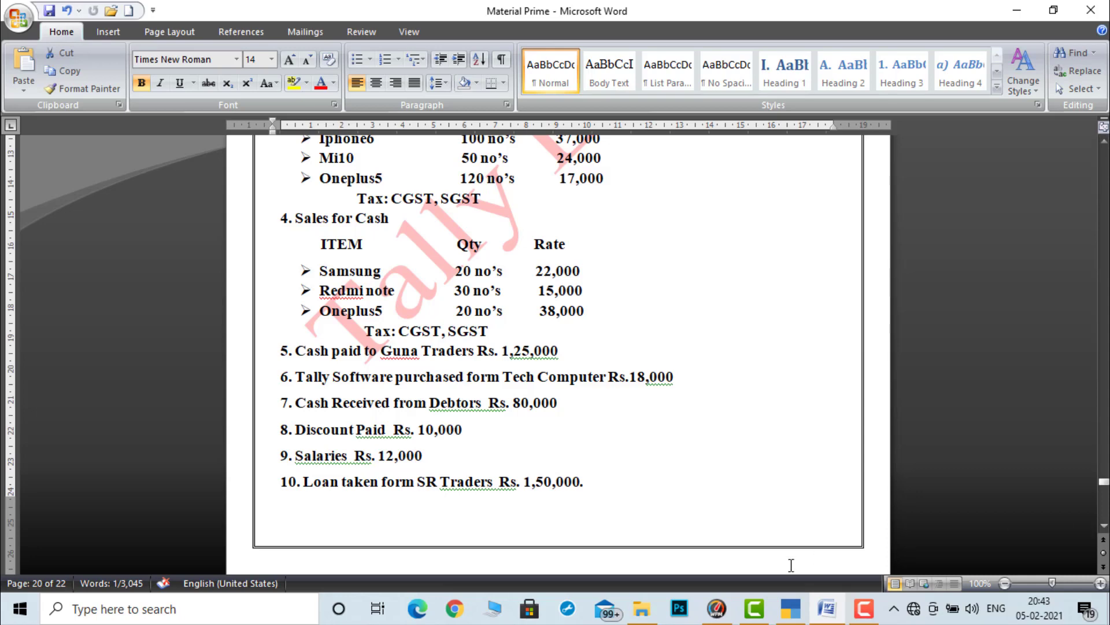
click(790, 617)
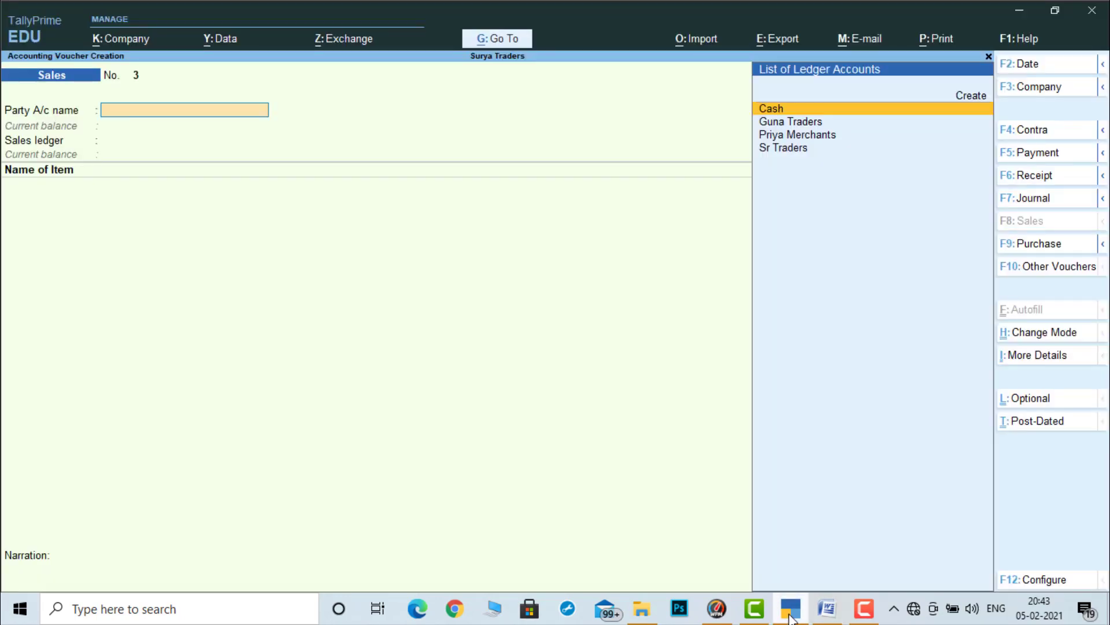
click(1047, 156)
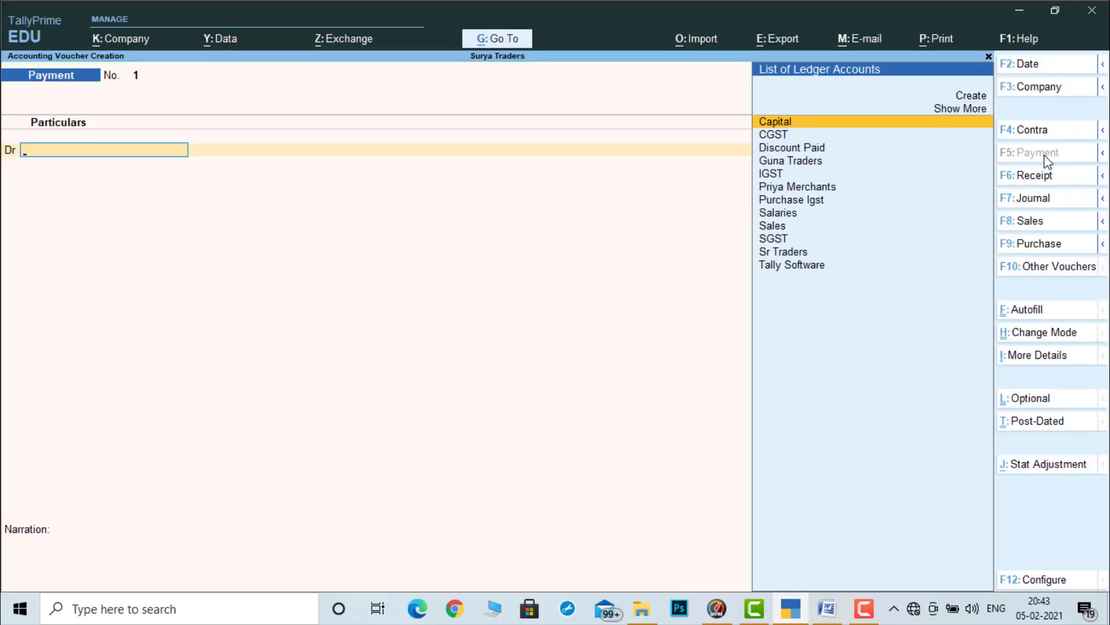
text(g)
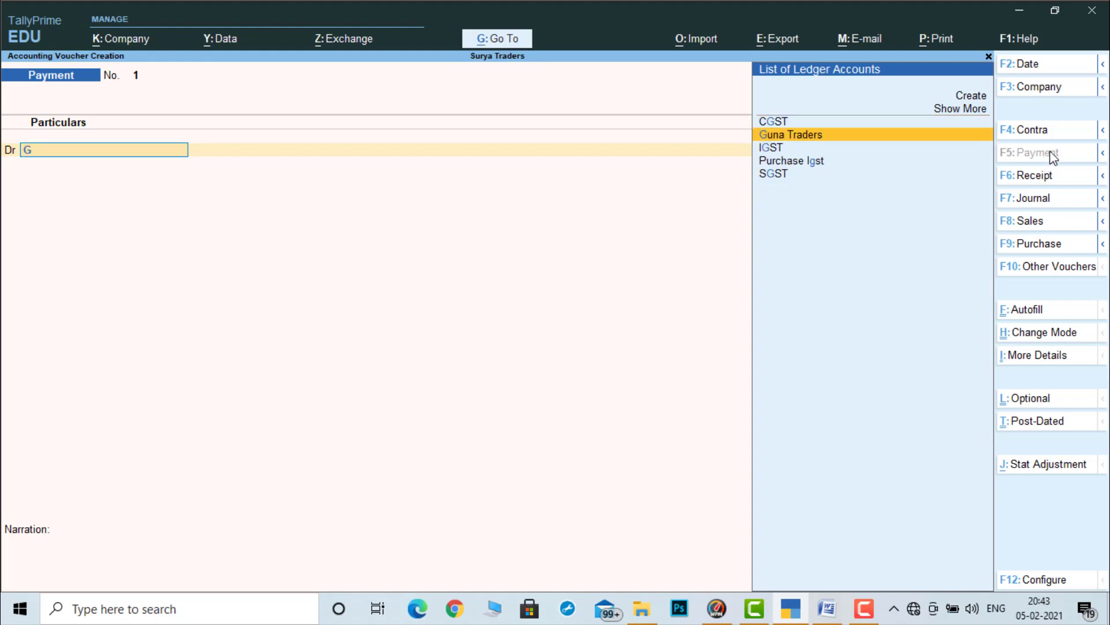
key(Return)
text(12)
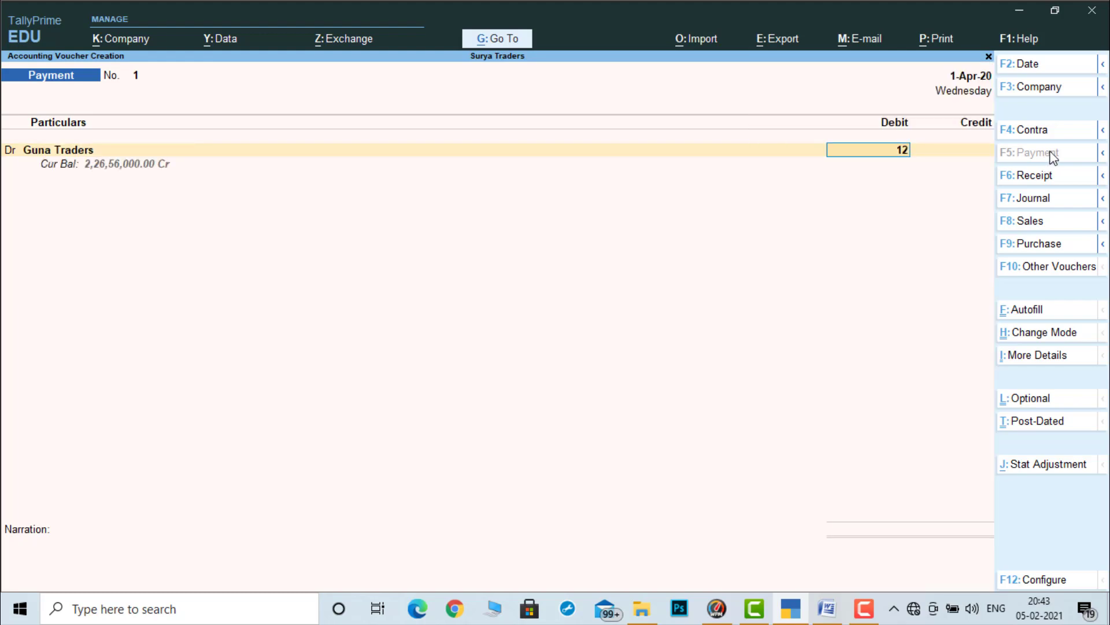
text(5000)
key(Return)
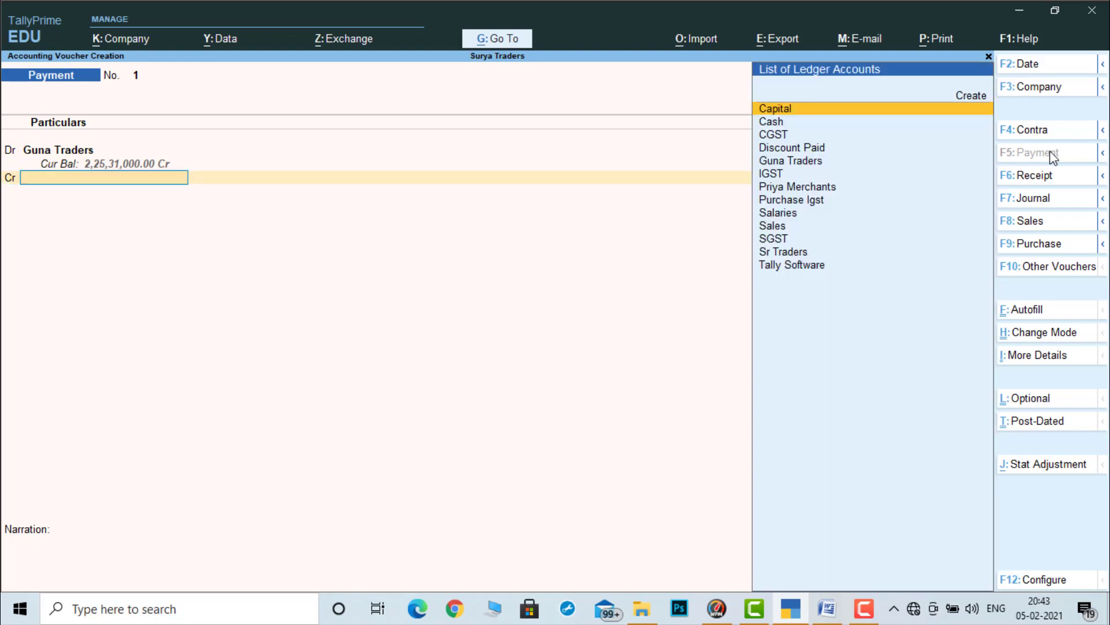
Step: Credit Cash for the full payment amount, leave the narration empty and save the Payment voucher
key(Down)
key(Return)
key(Return)
key(Return)
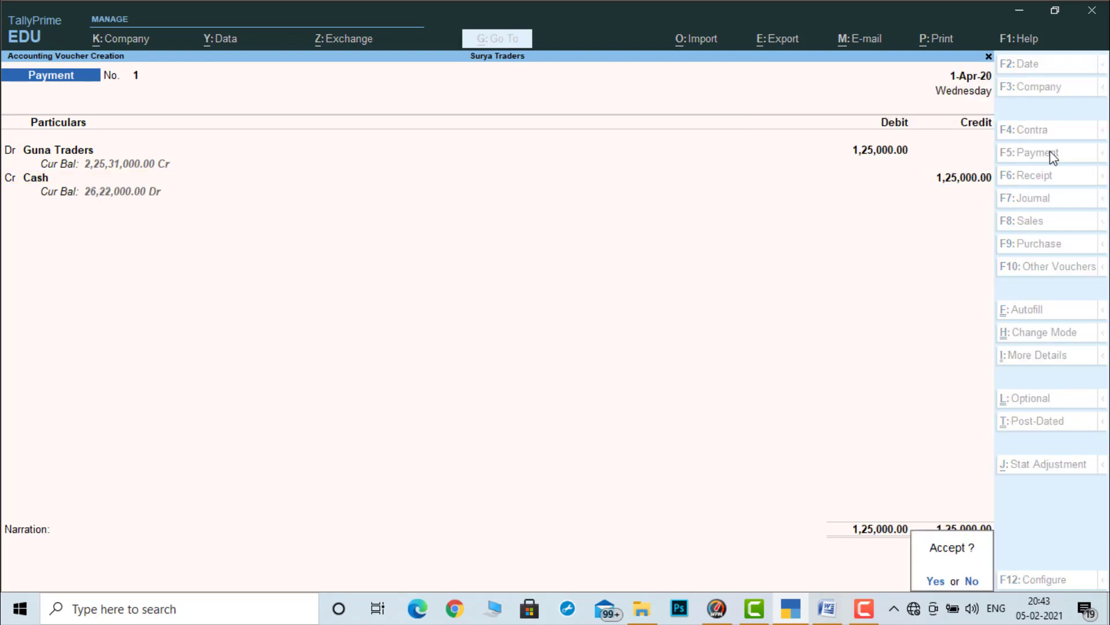
key(Return)
Step: Check transaction 6 in the Word problem sheet and start a Journal voucher in TallyPrime debiting Tally Software
click(828, 609)
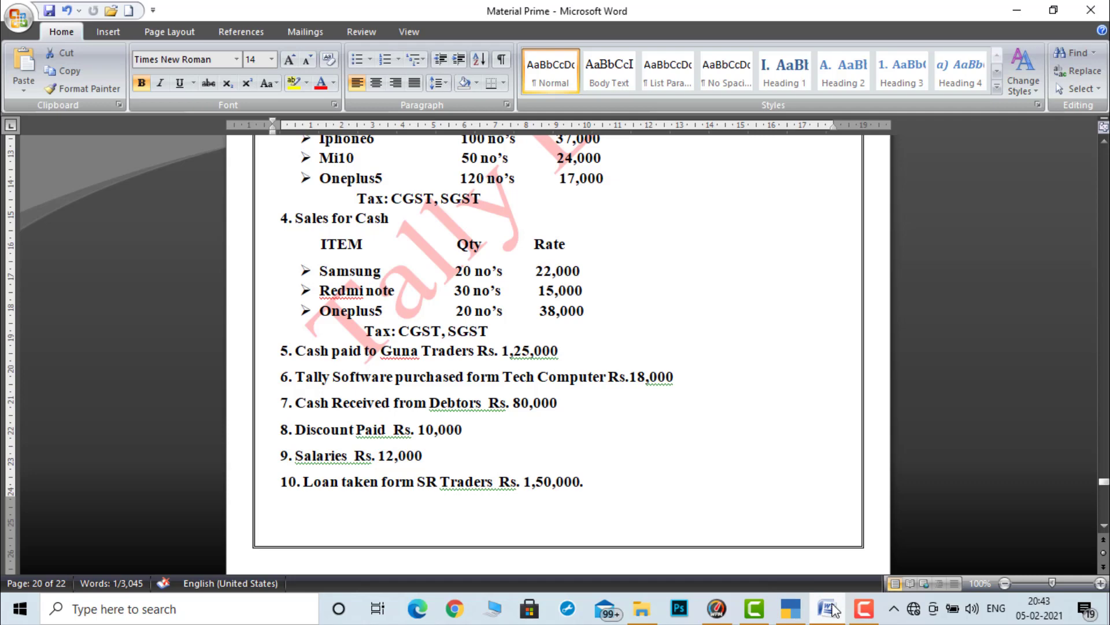
click(833, 609)
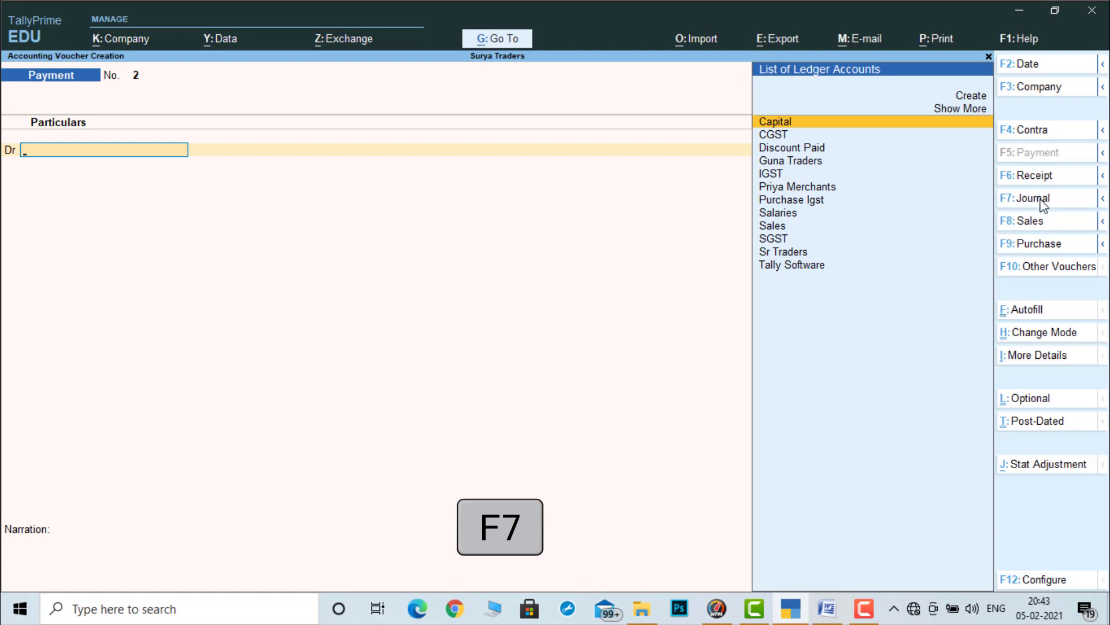
key(End)
key(Return)
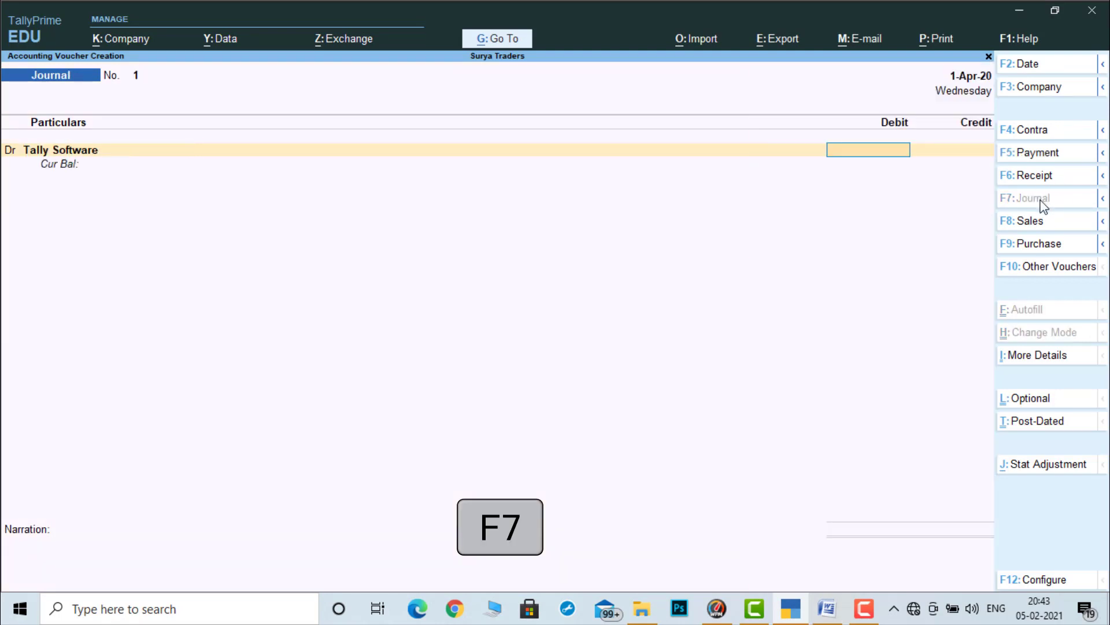
Step: Review the Tally Software ledger's group, statutory and mailing details from within the journal, leaving them as they are
key(BackSpace)
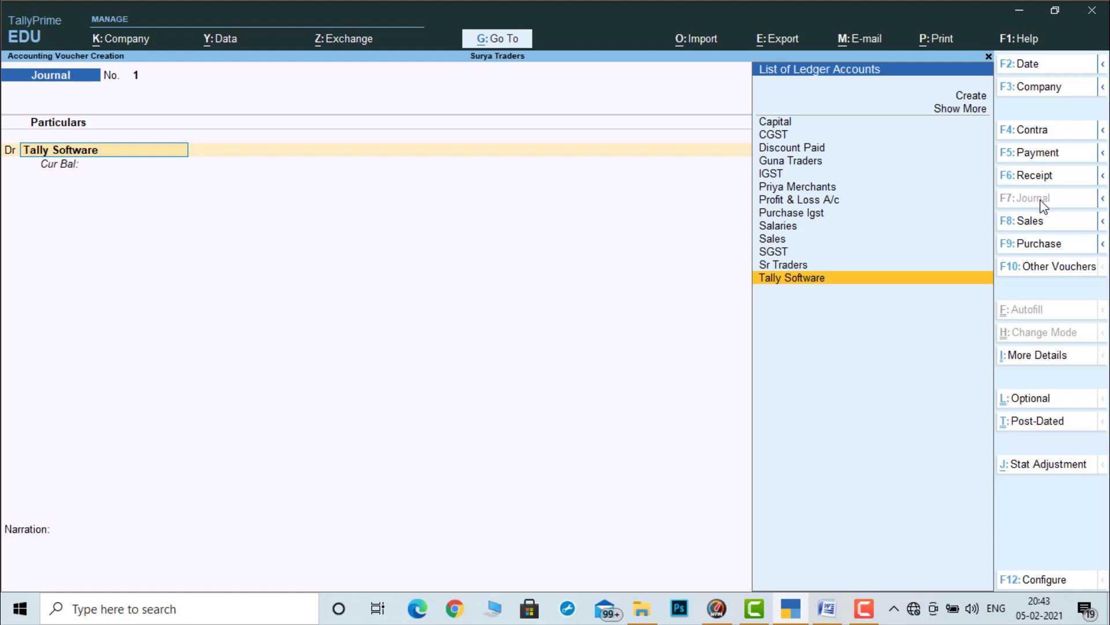
key(ctrl+Return)
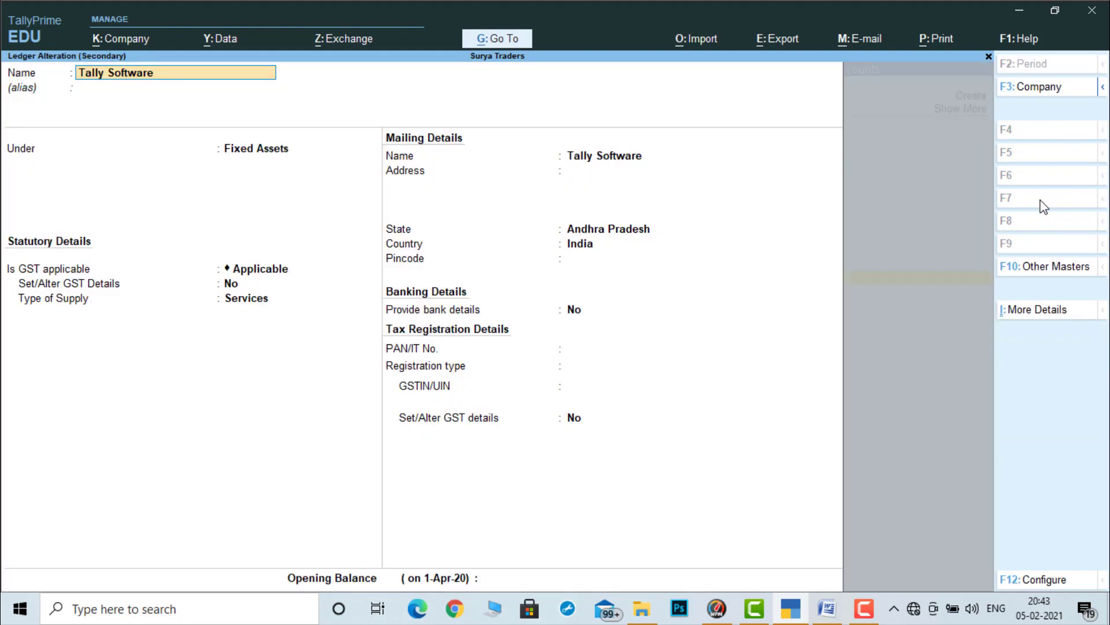
key(Return)
key(Return)
key(Return)
key(Return)
key(Return)
key(Return)
key(Return)
key(Return)
key(Return)
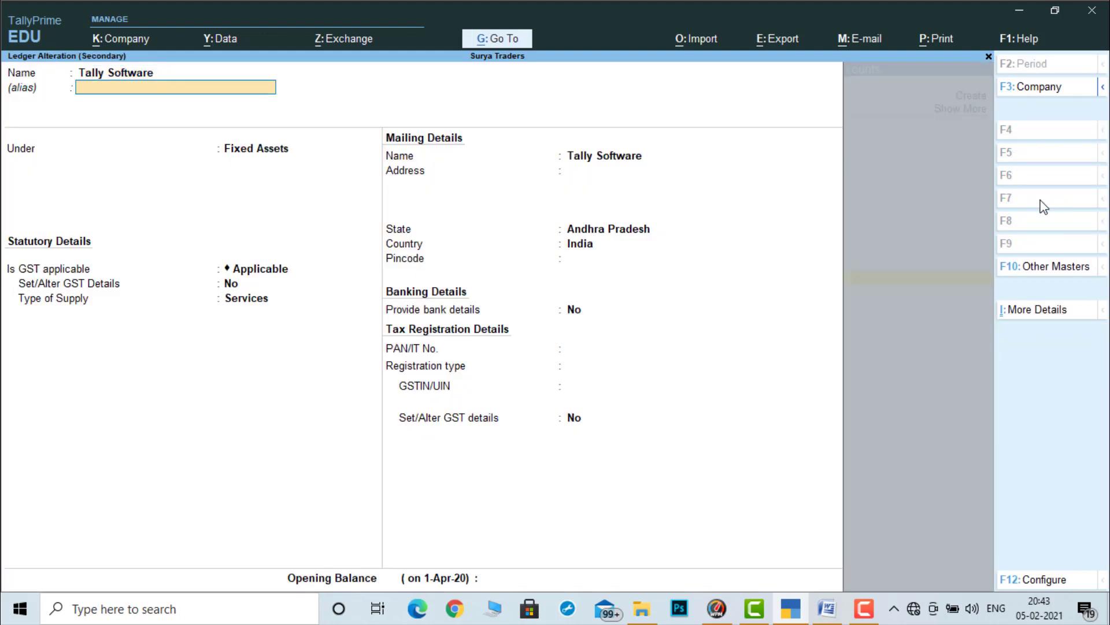
key(Return)
key(Return)
key(Return)
key(Return)
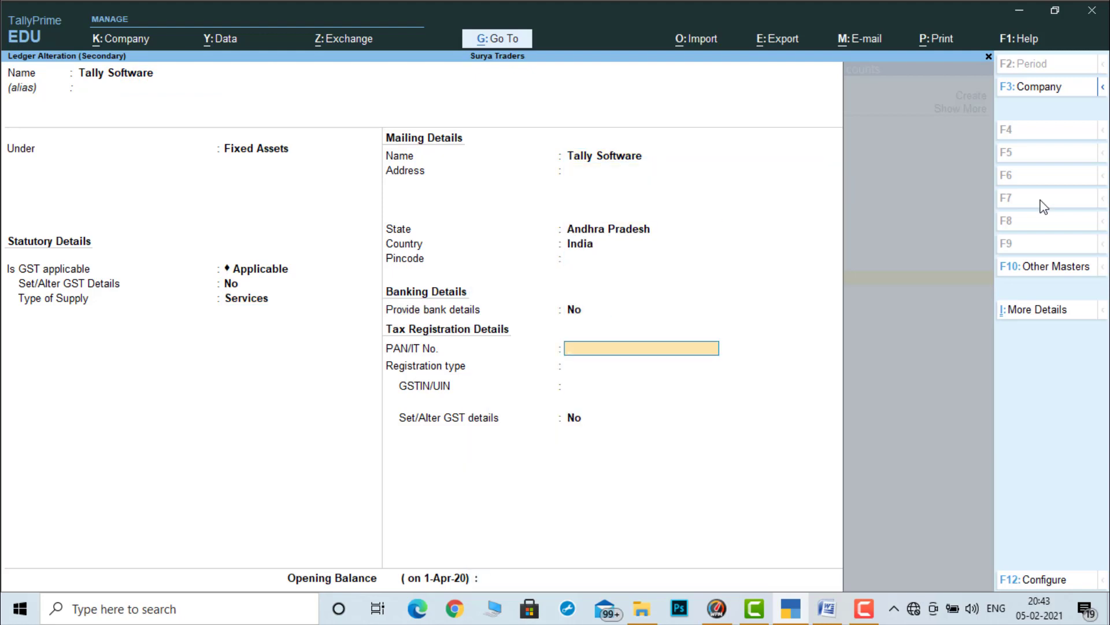
key(Return)
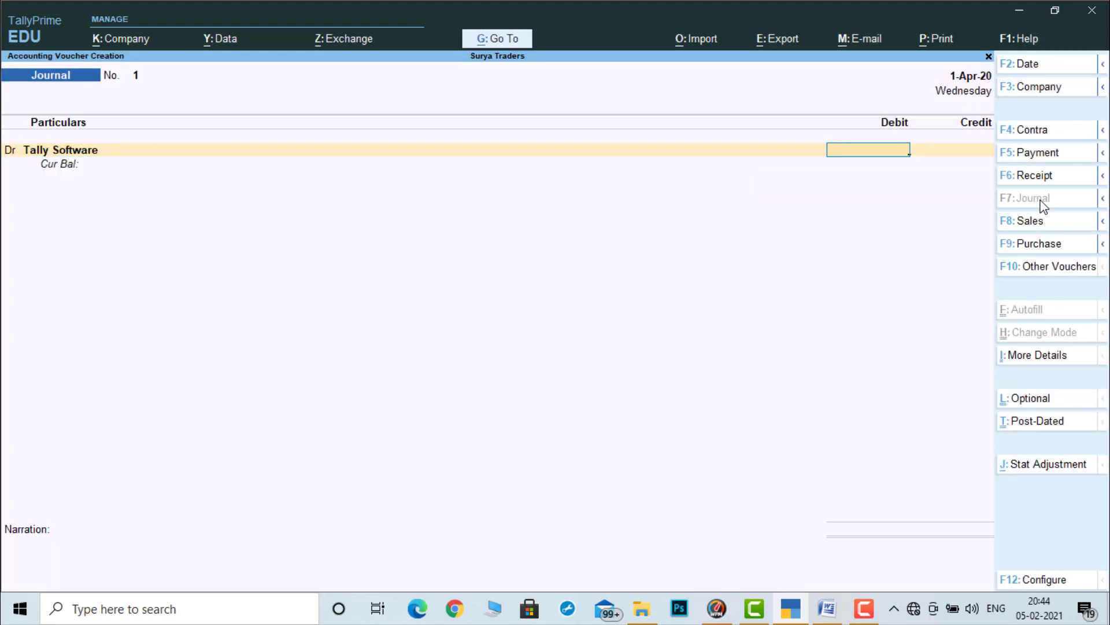
Step: Debit Tally Software with 18,000 and start a new ledger named TECH COMPUTERS for the credit line
text(18000)
key(Return)
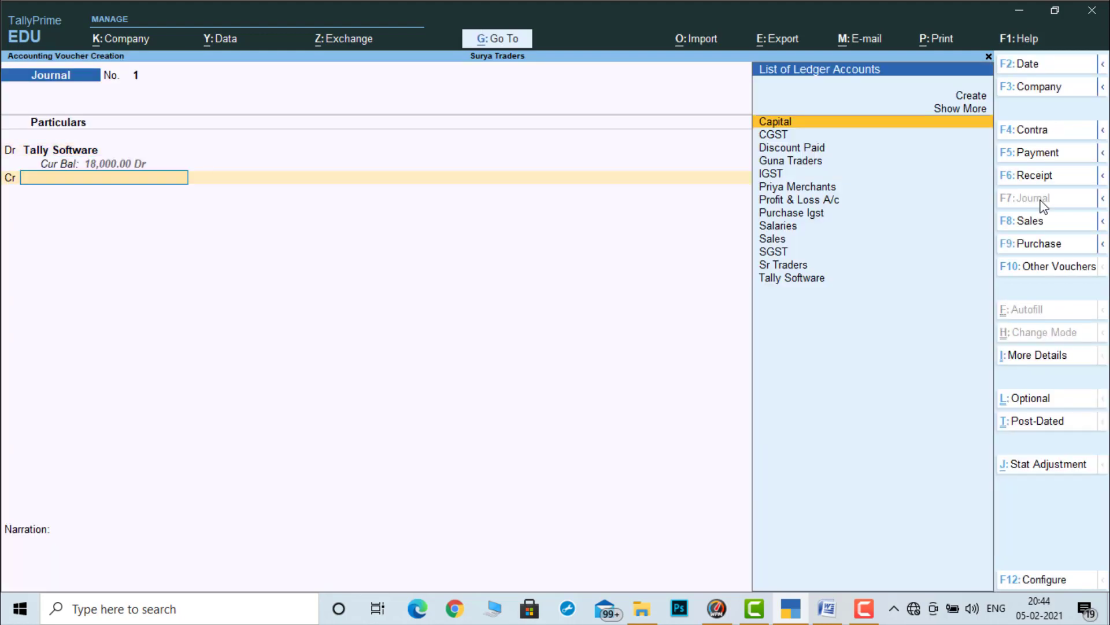
text(T)
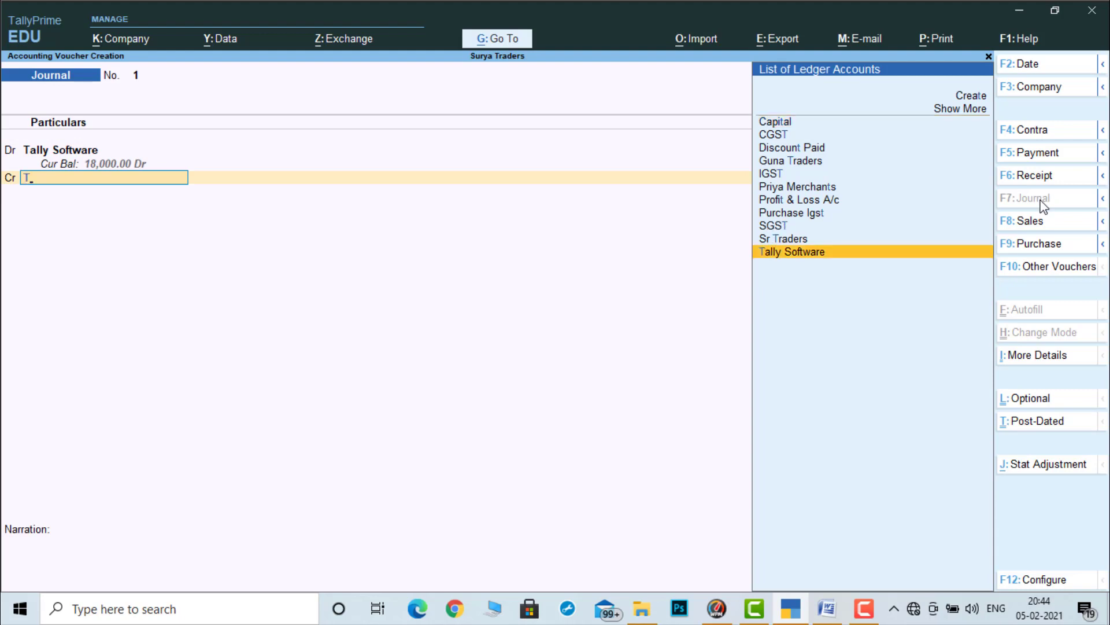
key(alt+c)
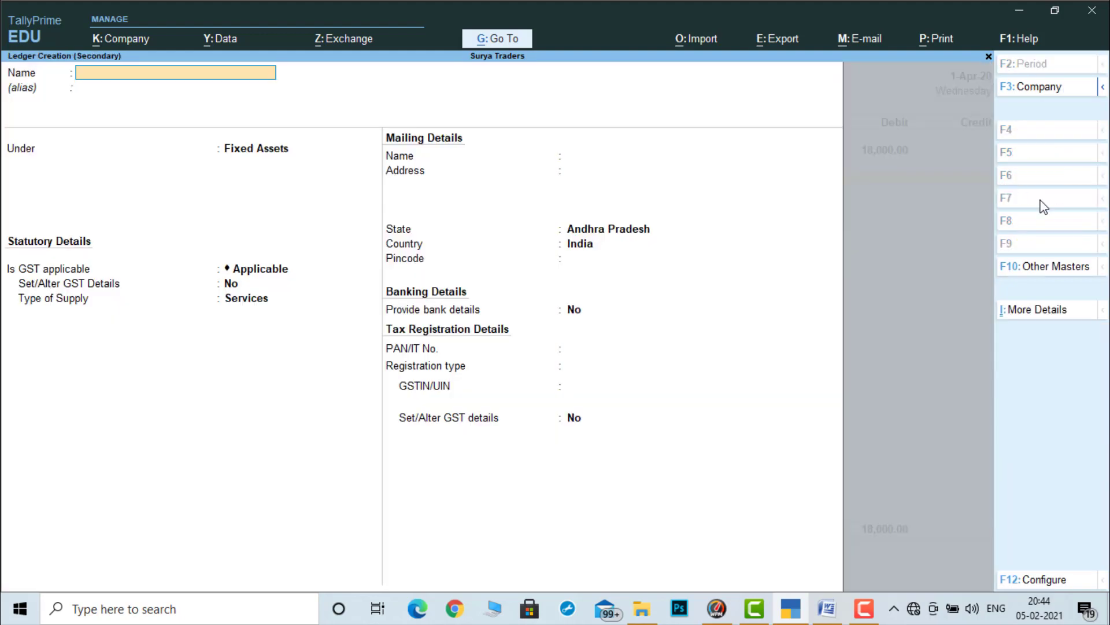
text(TECH CO)
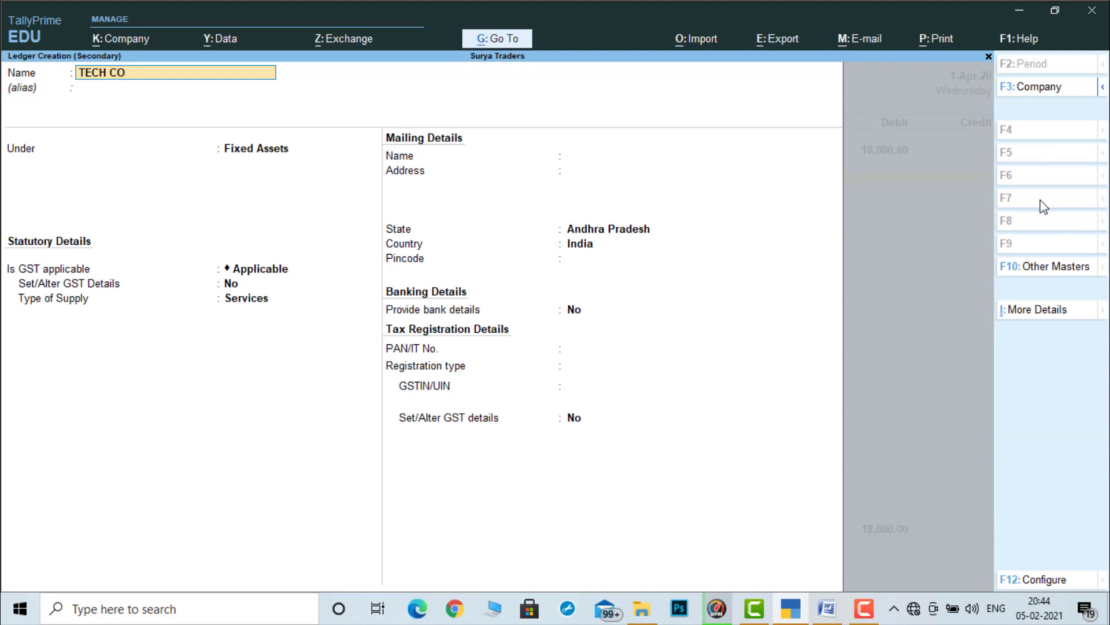
key(Return)
key(Return)
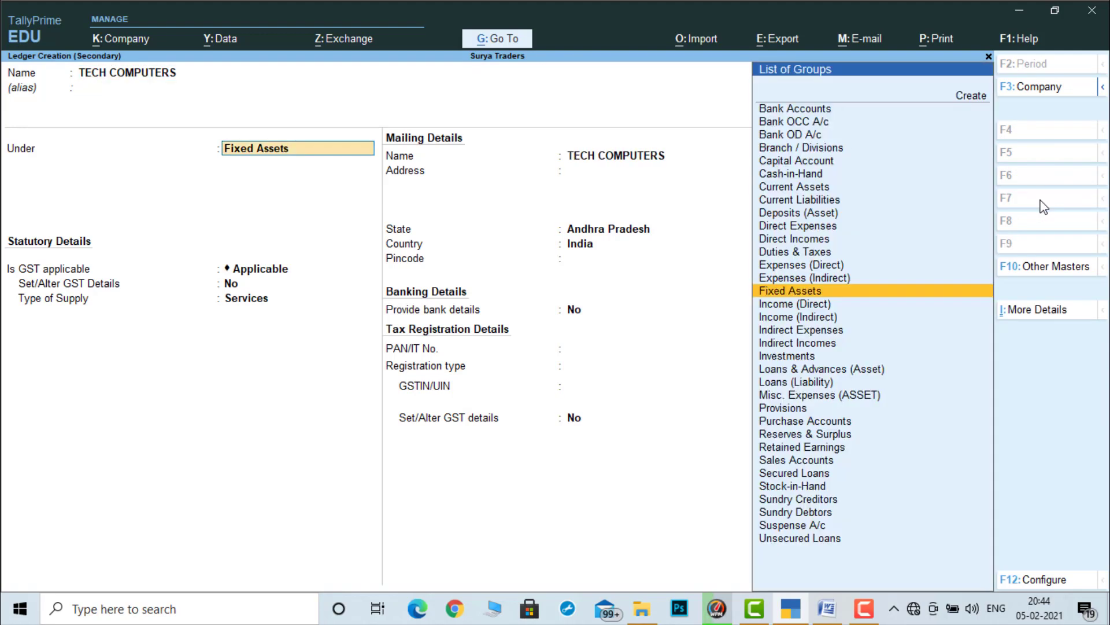
Step: Place the TECH COMPUTERS ledger under Sundry Creditors, keep its remaining details at their defaults and save it
text(SUN)
key(Return)
key(Return)
key(Return)
key(Return)
key(Return)
key(Return)
key(Return)
key(Return)
key(Return)
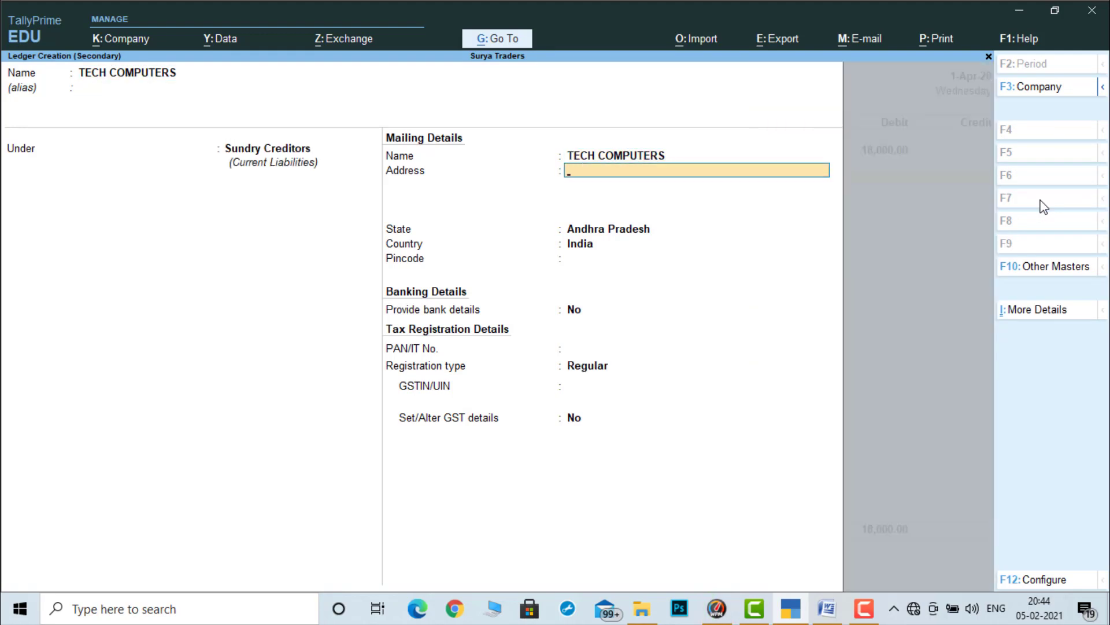
key(Return)
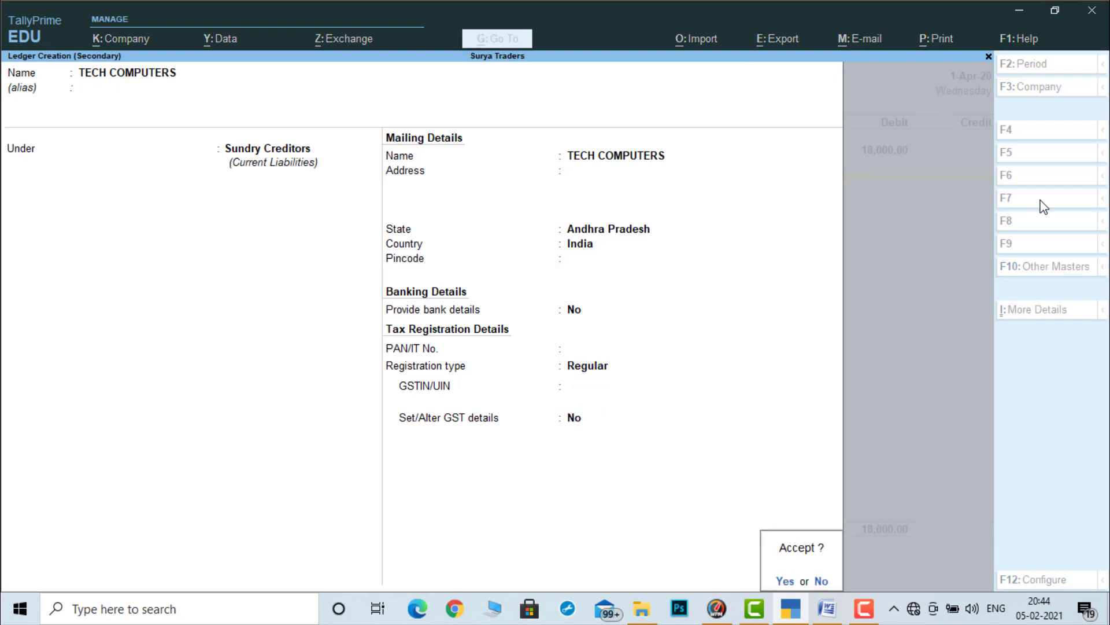
key(Return)
Step: Credit TECH COMPUTERS with 18,000, leave the narration empty and save the Journal voucher
key(Return)
key(Return)
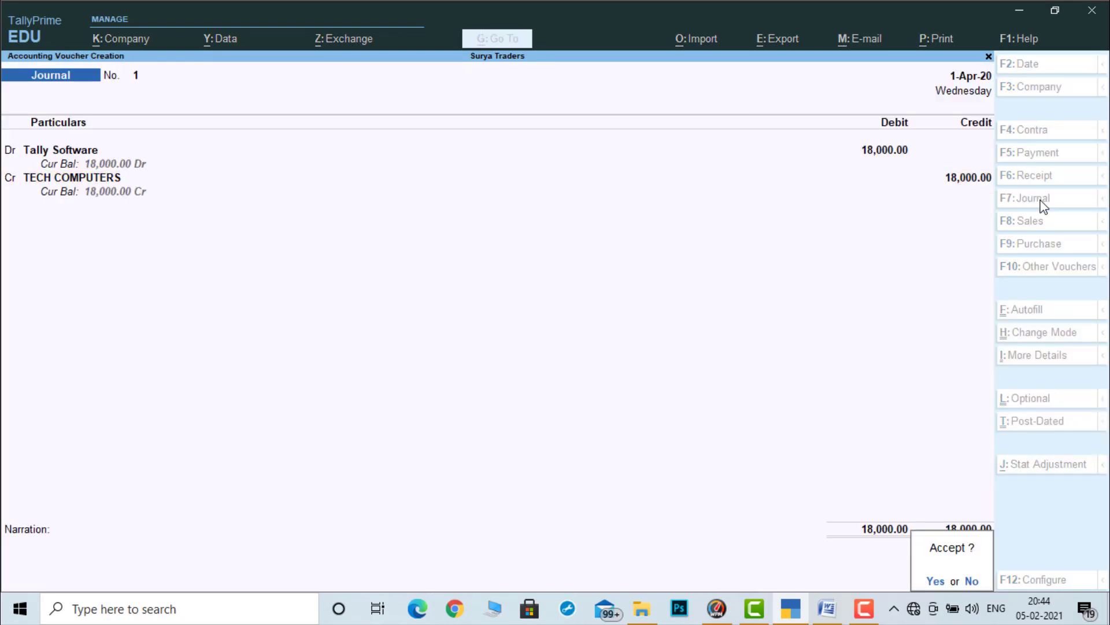
key(Return)
Step: Check transaction 7 in the Word problem sheet and start a Receipt voucher in TallyPrime crediting Priya Merchants
click(827, 609)
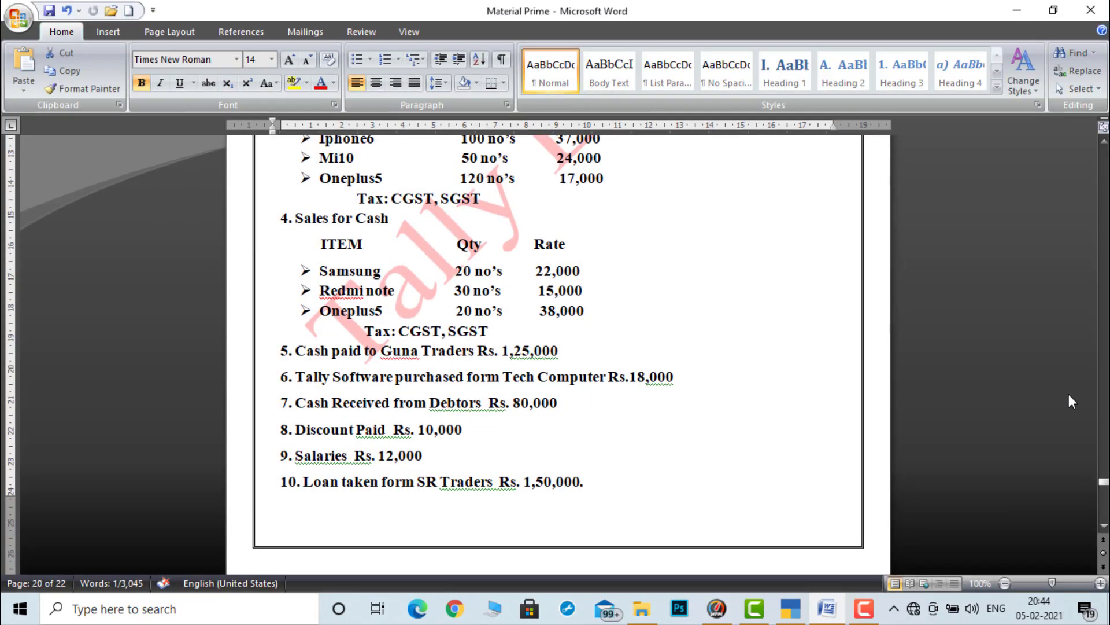
click(793, 613)
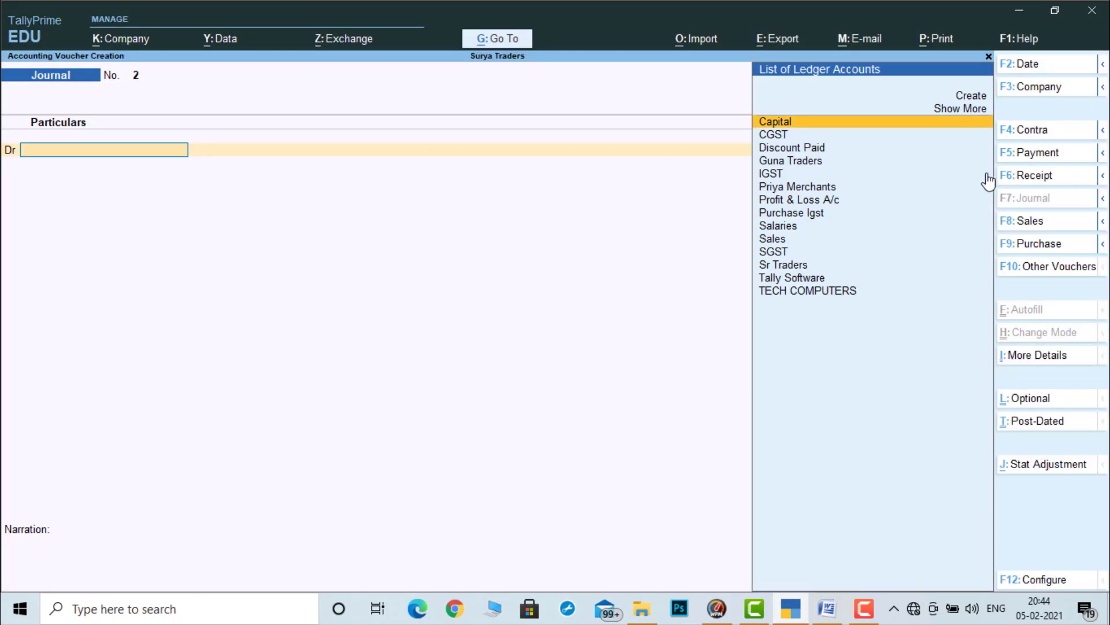
key(F6)
key(Down)
key(Down)
key(Down)
key(Down)
key(Down)
key(Down)
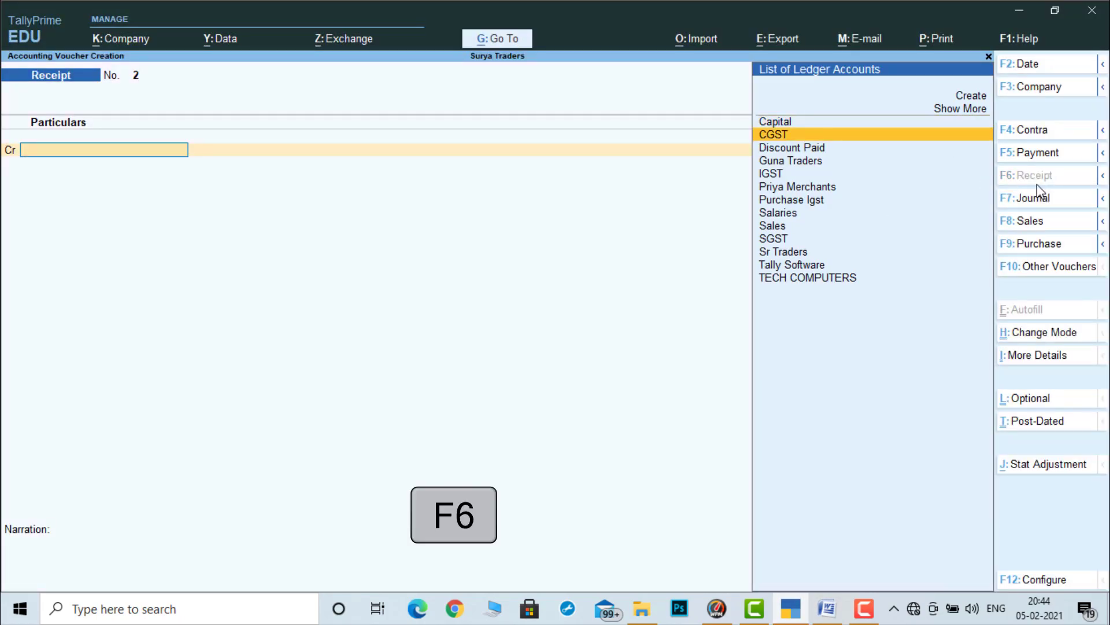
key(Up)
key(Return)
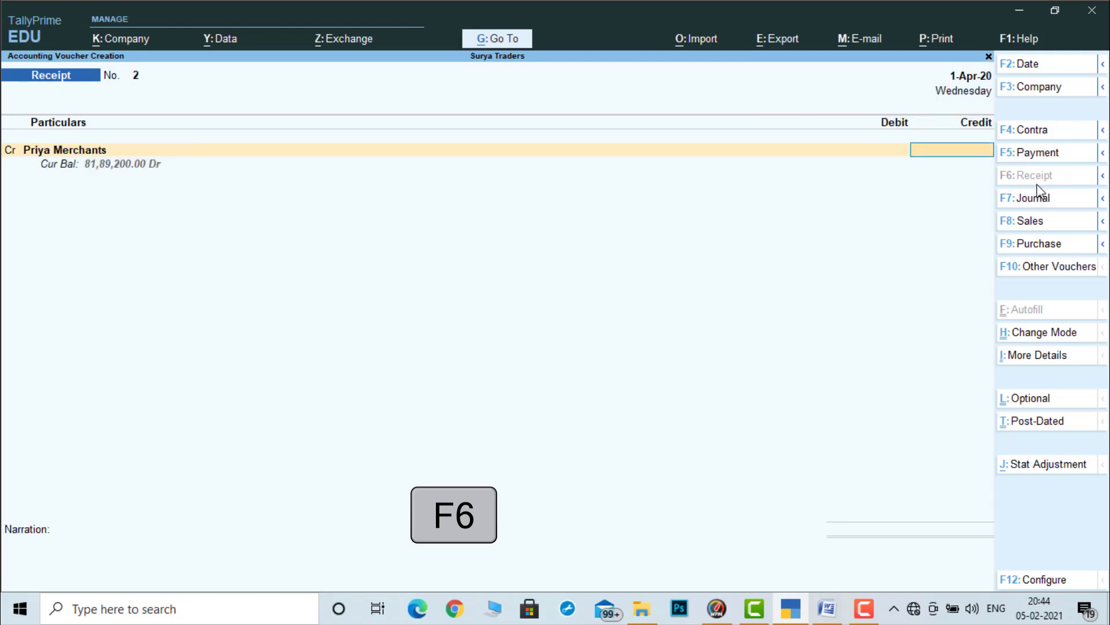
Step: Set the Priya Merchants credit to 80,000, debit Cash for the same amount and save the Receipt voucher without narration
click(794, 616)
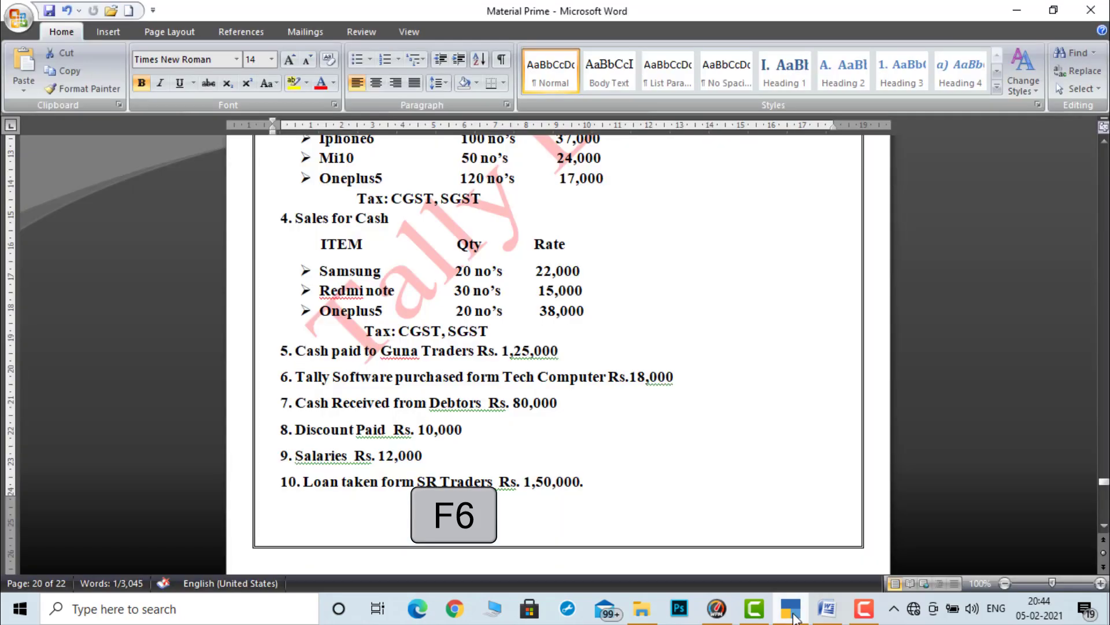
click(794, 617)
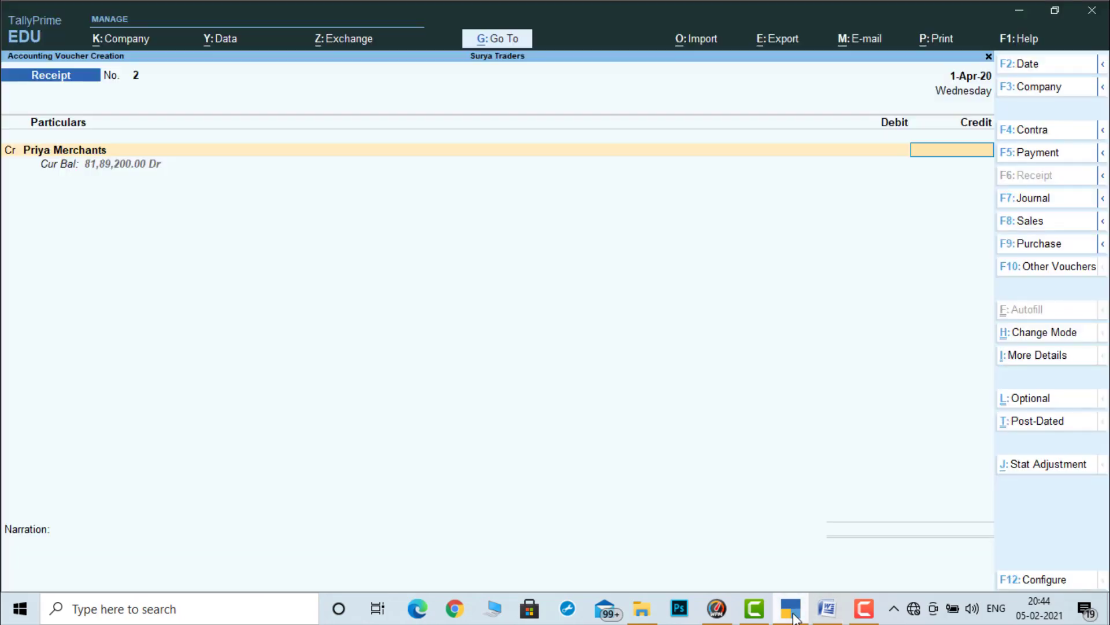
text(80000)
key(Return)
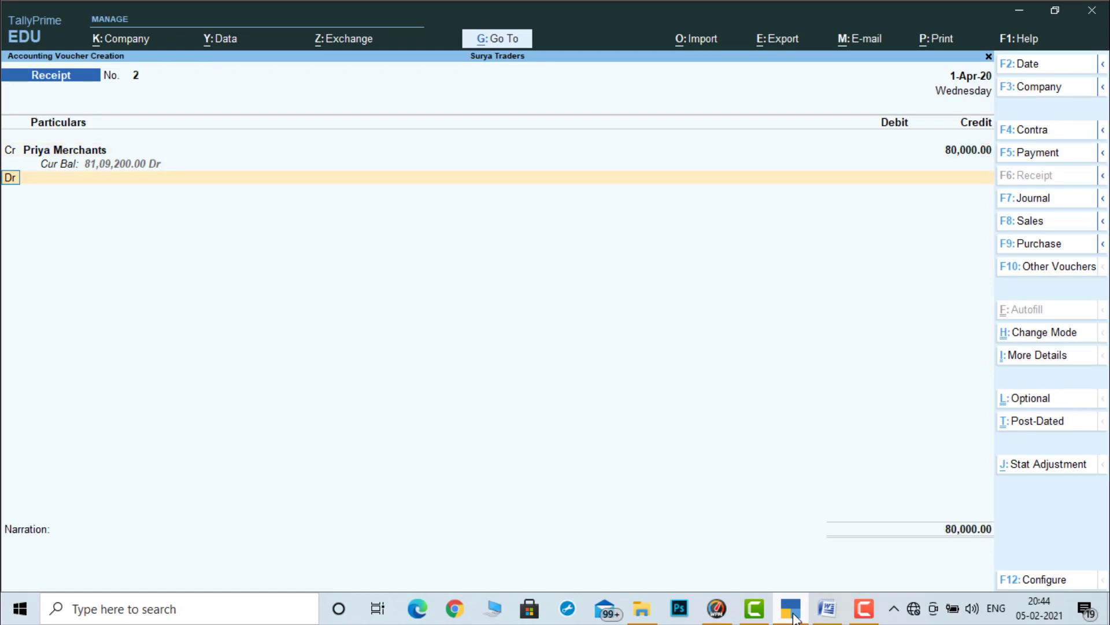
key(Return)
key(Return)
key(Return)
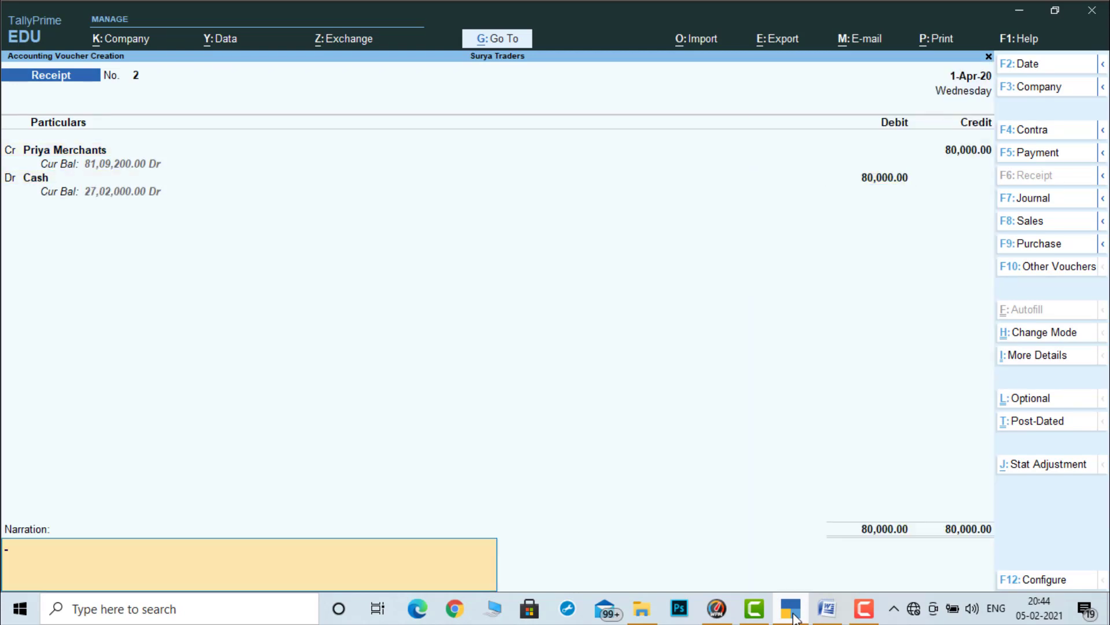
key(Return)
key(Return)
Step: Check transaction 8 in the Word problem sheet and start a Payment voucher in TallyPrime debiting Discount Paid with 10,000
click(793, 614)
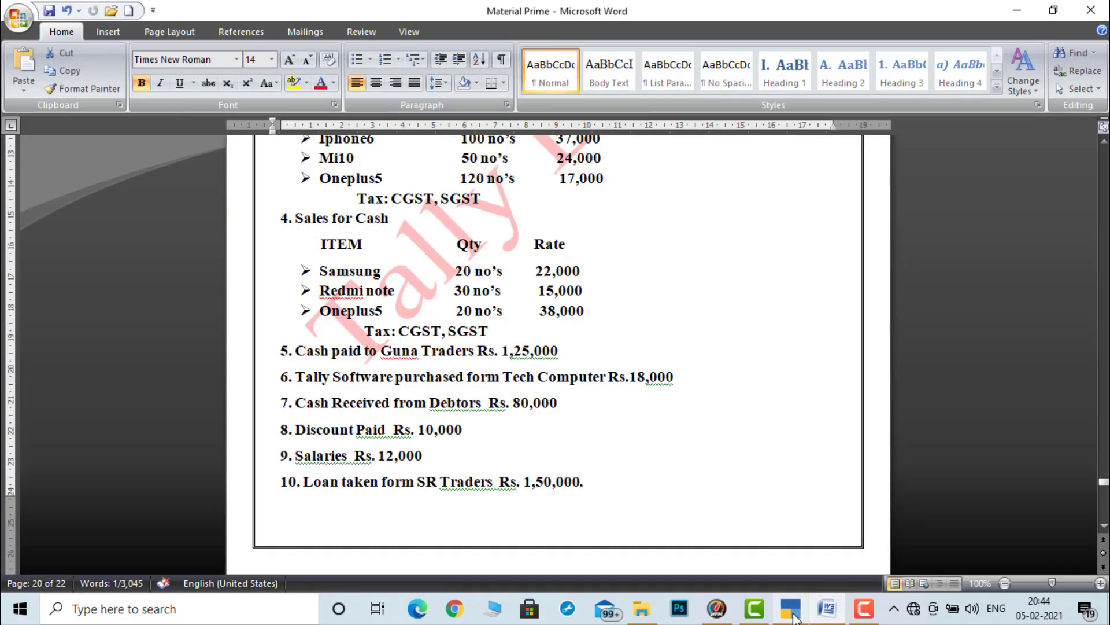
click(794, 614)
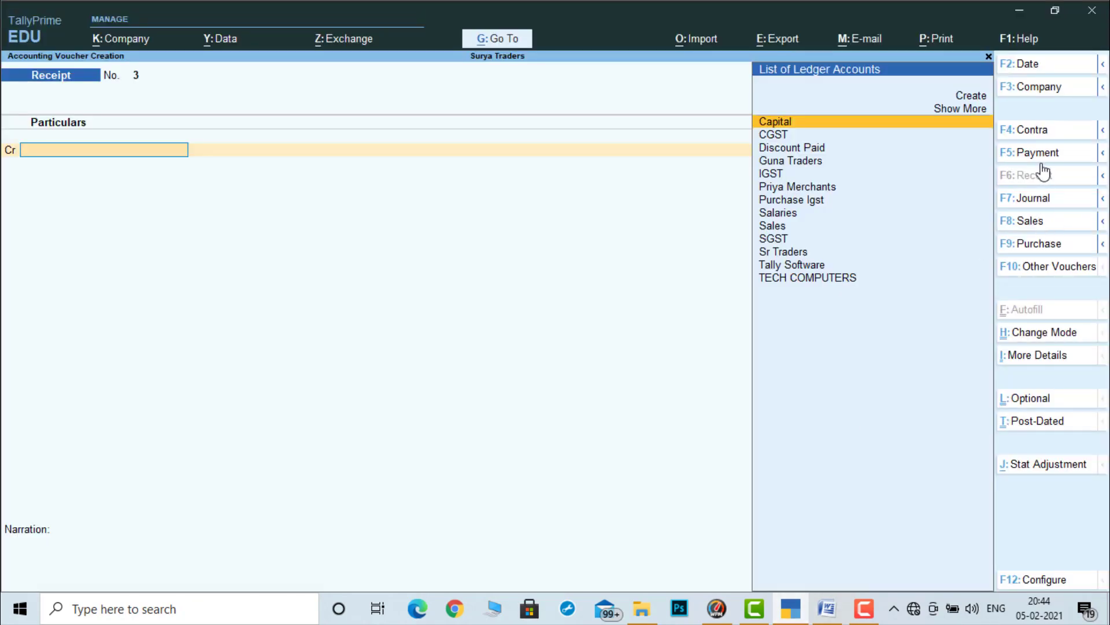
click(1043, 157)
text(d)
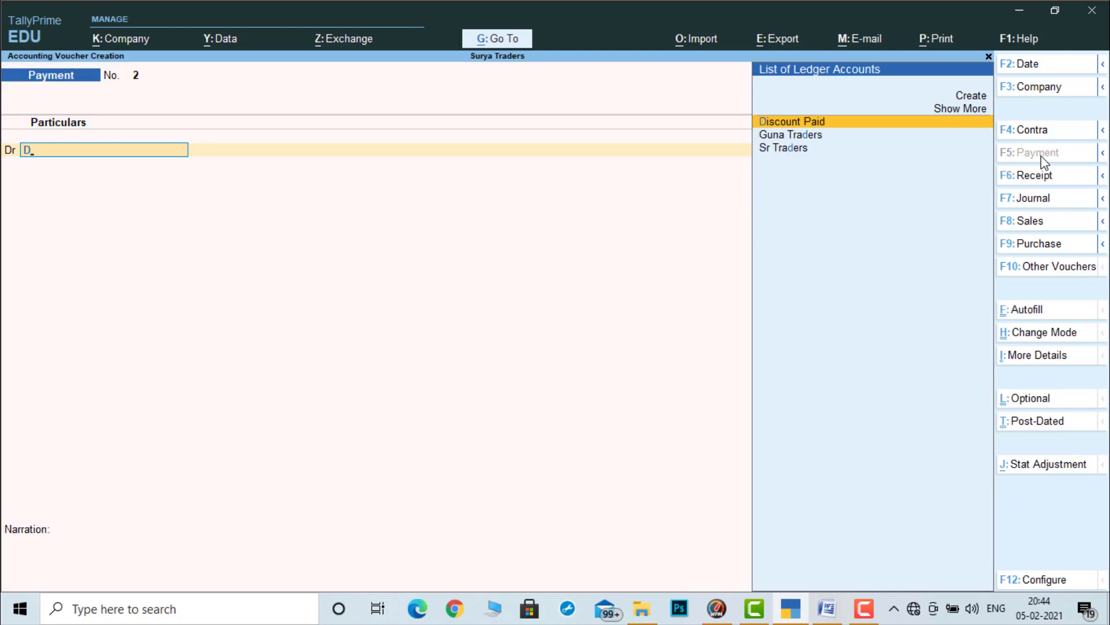
key(Return)
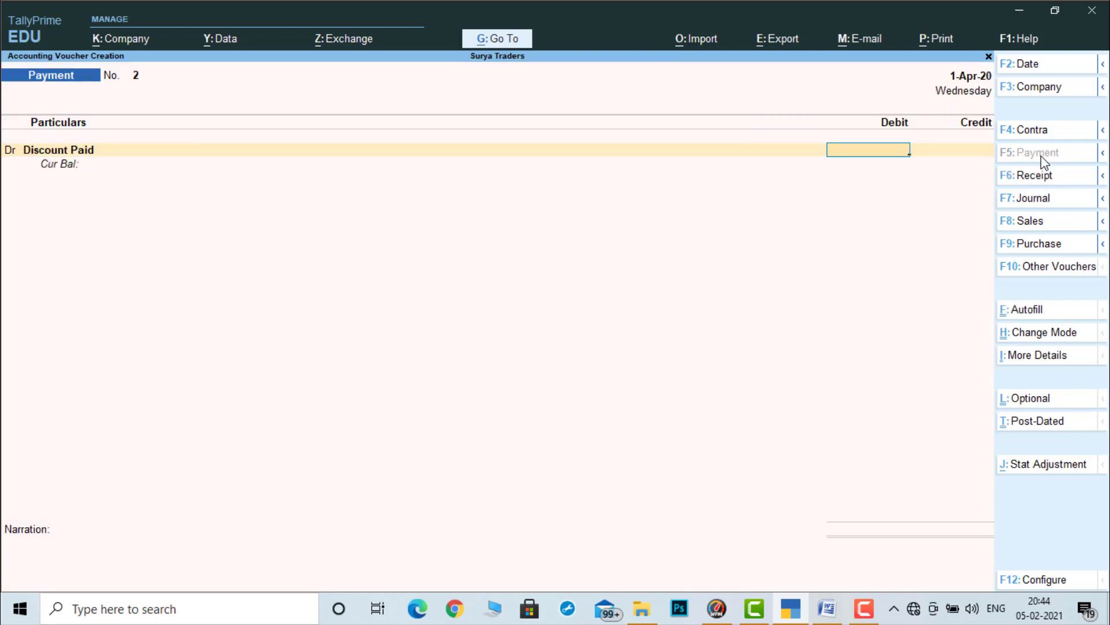
click(792, 611)
click(792, 611)
text(10000)
key(Return)
Step: Add a second debit line to the Payment voucher for Salaries with 12,000, as given in transaction 9
text(d)
key(Return)
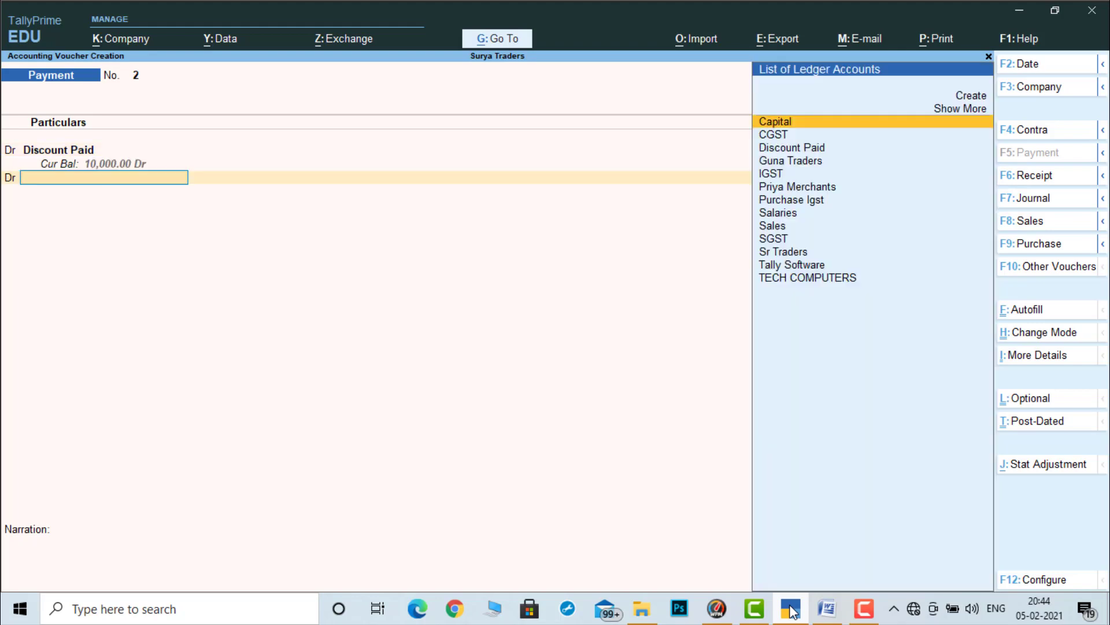
text(SA)
key(Return)
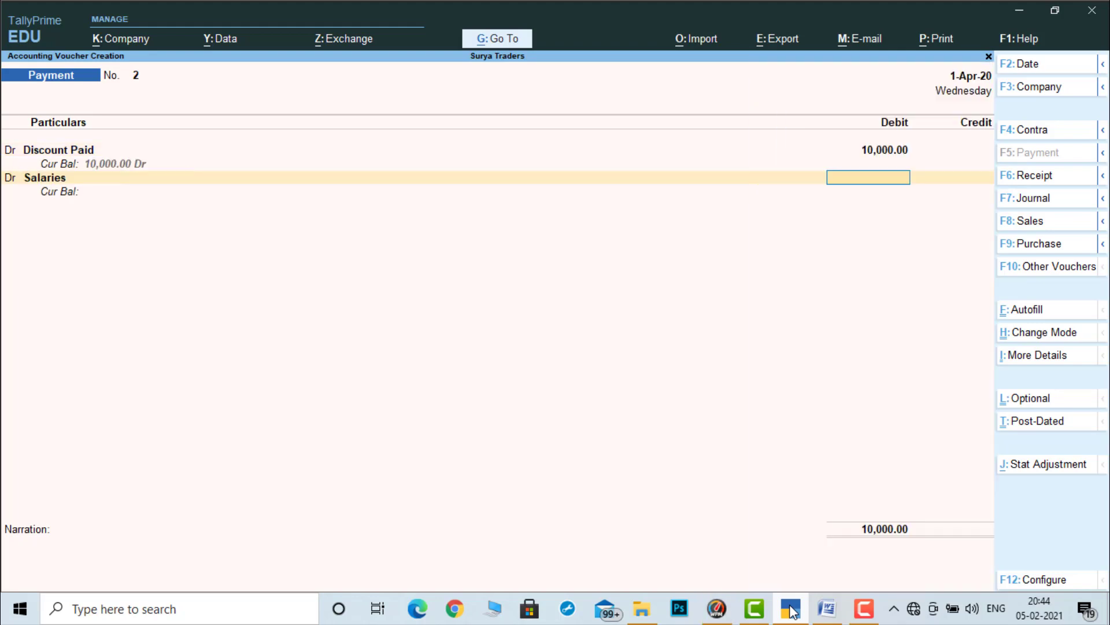
click(792, 610)
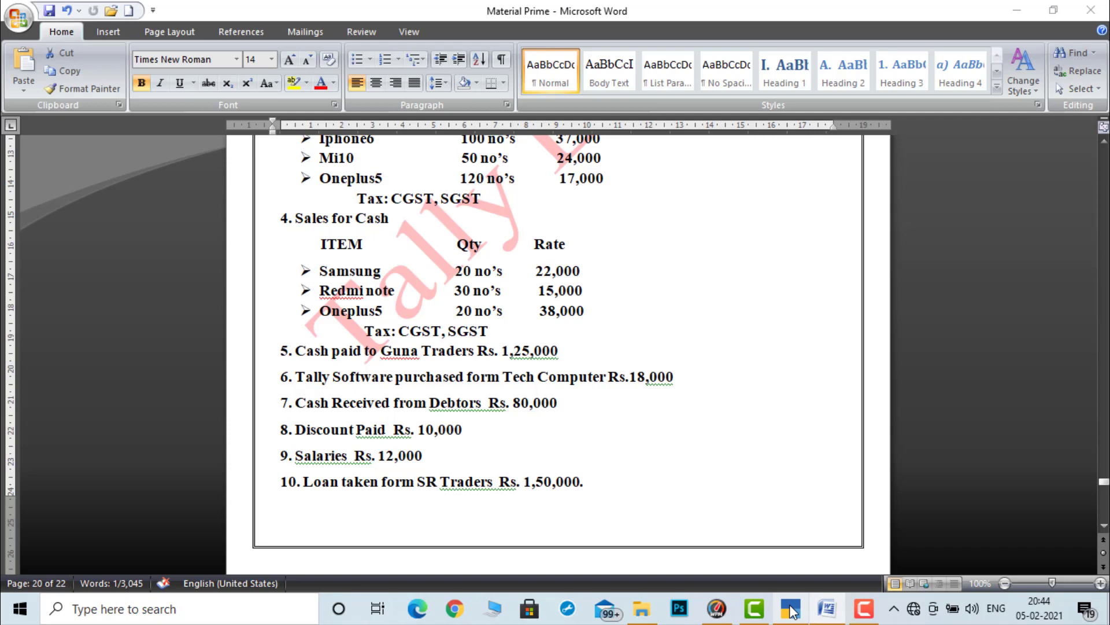
click(792, 611)
text(12000)
key(Return)
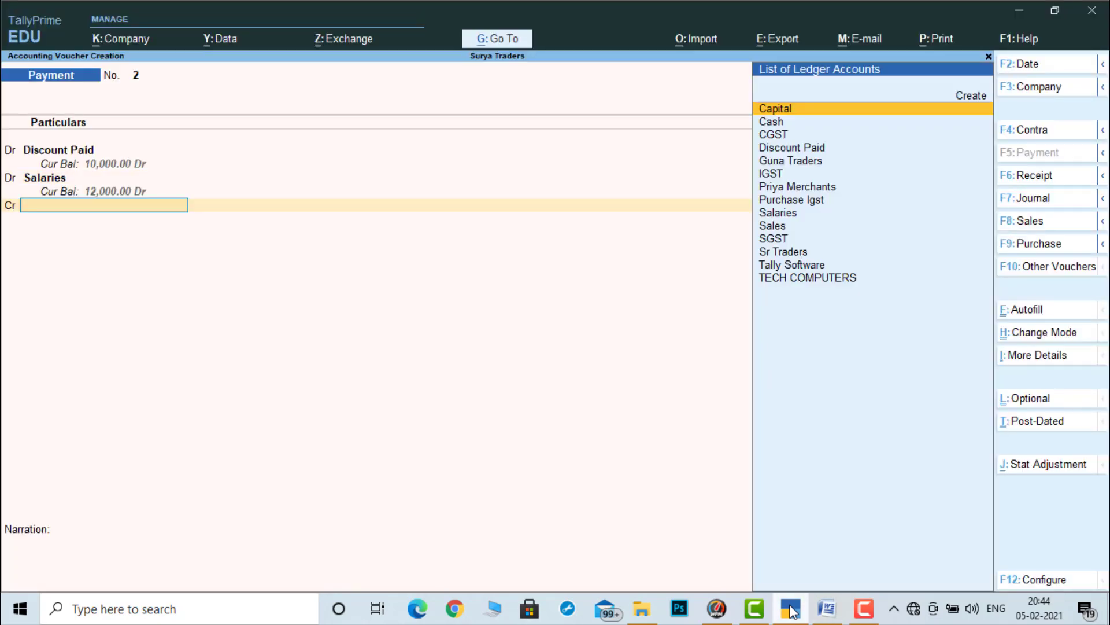
Step: Credit Cash with 22,000, leave the narration empty and save the Payment voucher
key(Down)
key(Return)
key(Return)
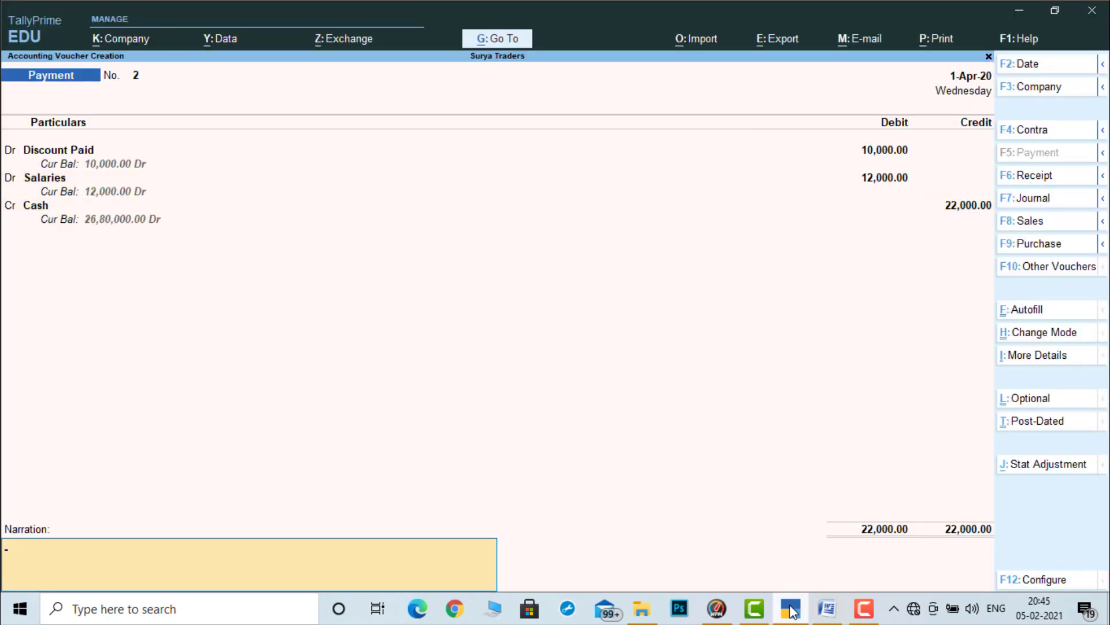
key(Return)
key(Return)
Step: Check transaction 10 in the Word problem sheet, start a TallyPrime Receipt voucher crediting Sr Traders and open that ledger's group for alteration
click(792, 611)
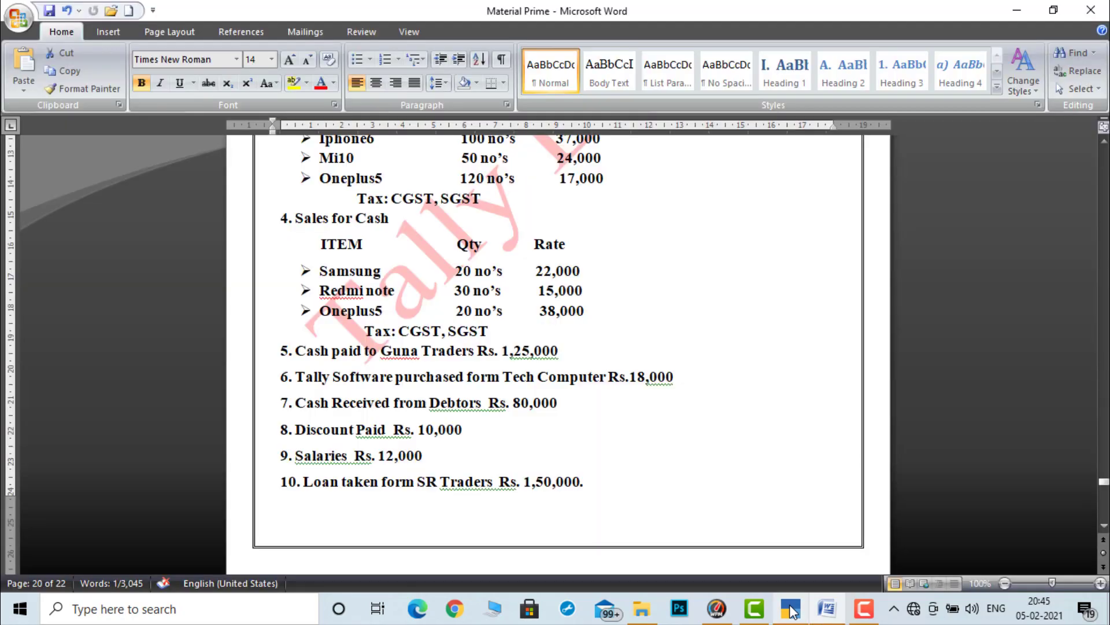
click(792, 610)
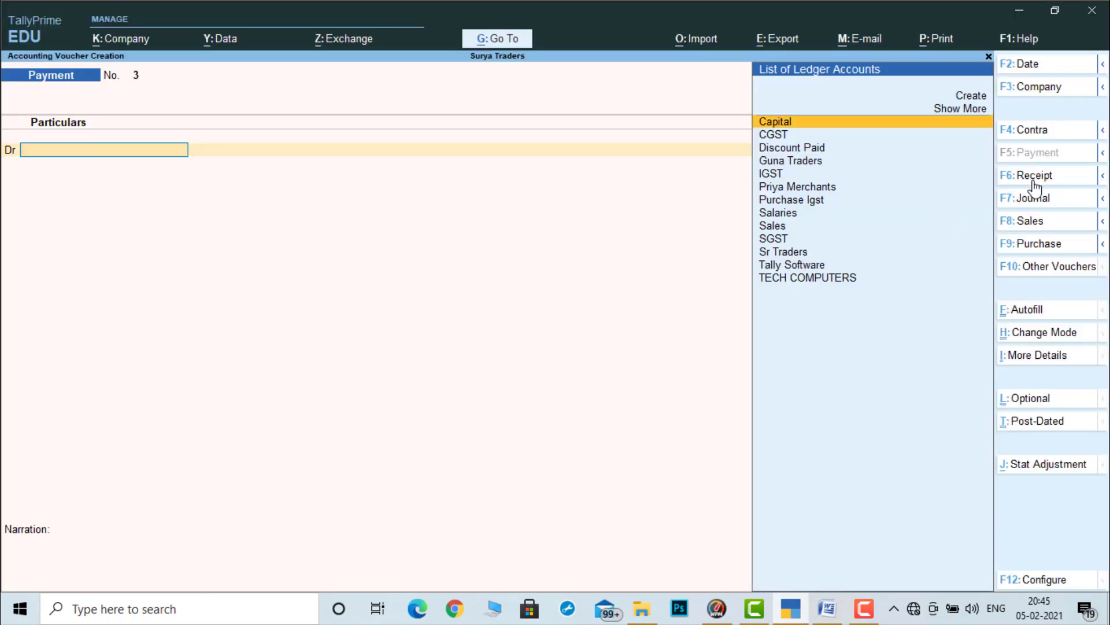
click(1034, 184)
text(SR)
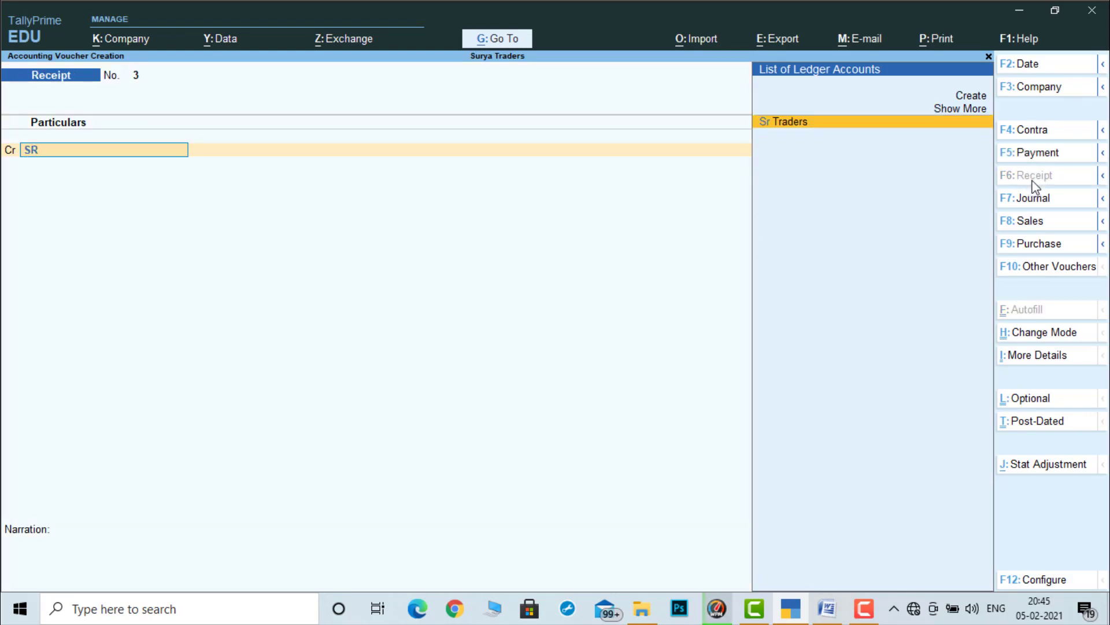
key(Return)
key(ctrl+Return)
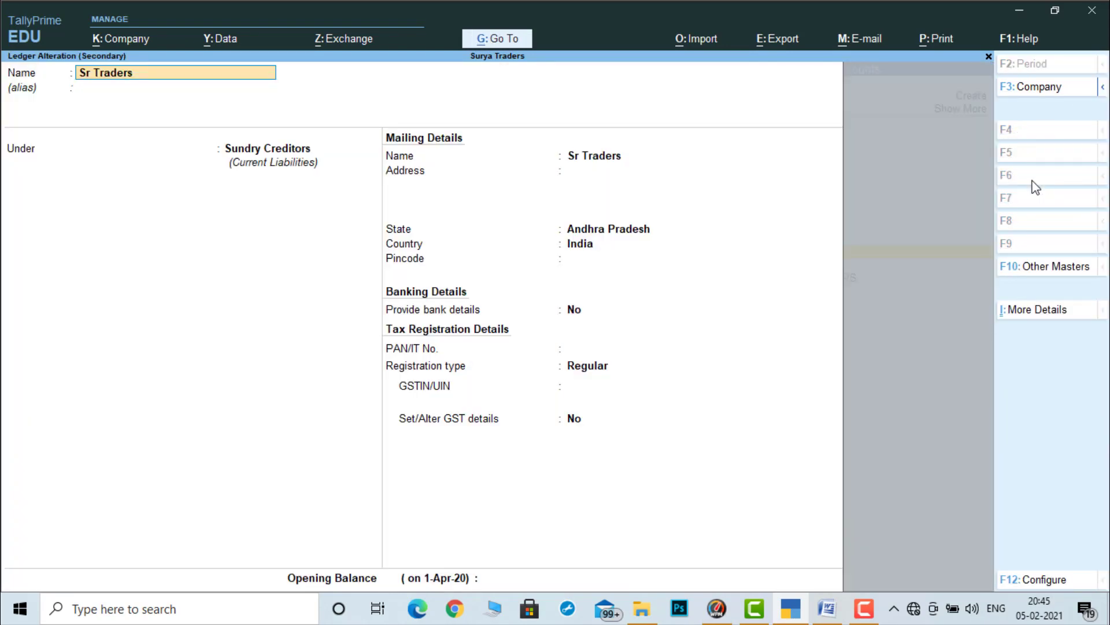
key(Return)
key(Return)
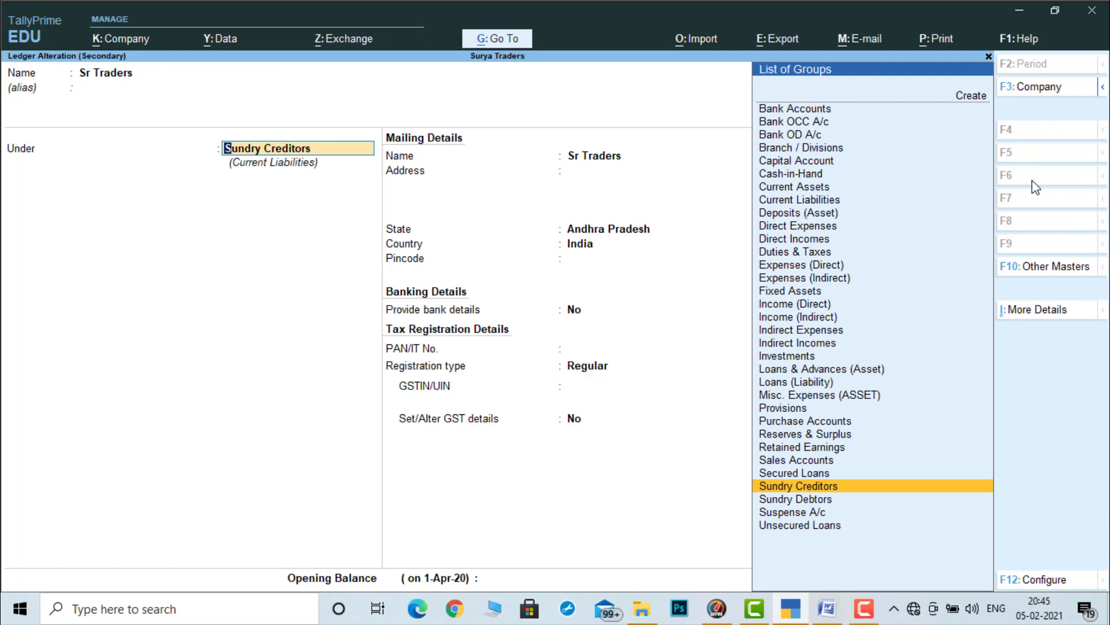
text(O)
key(BackSpace)
key(BackSpace)
text(L)
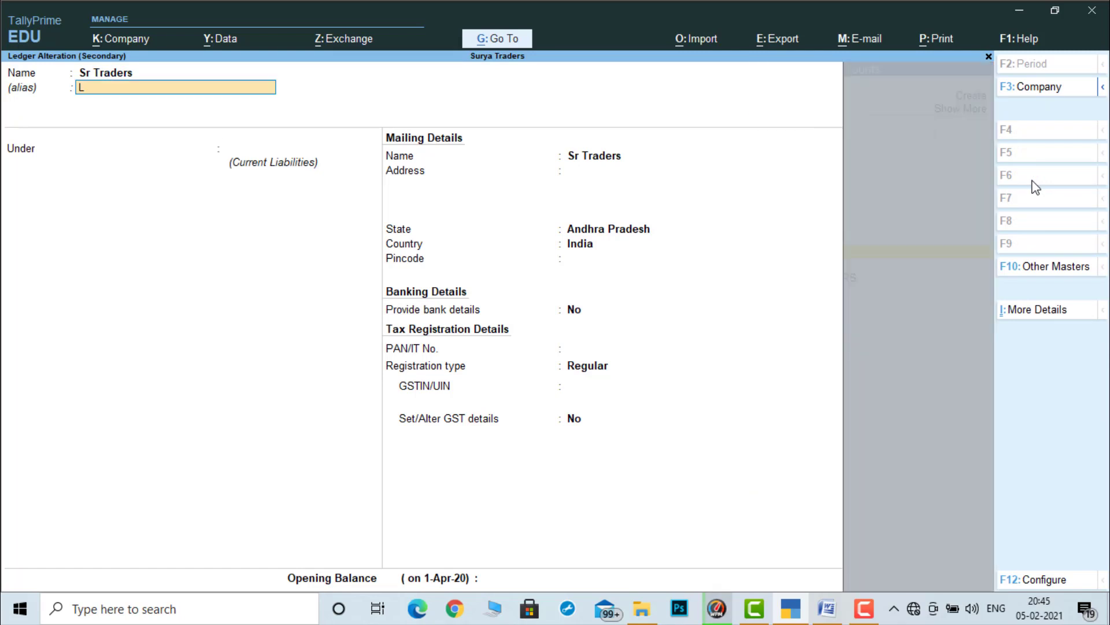
key(Return)
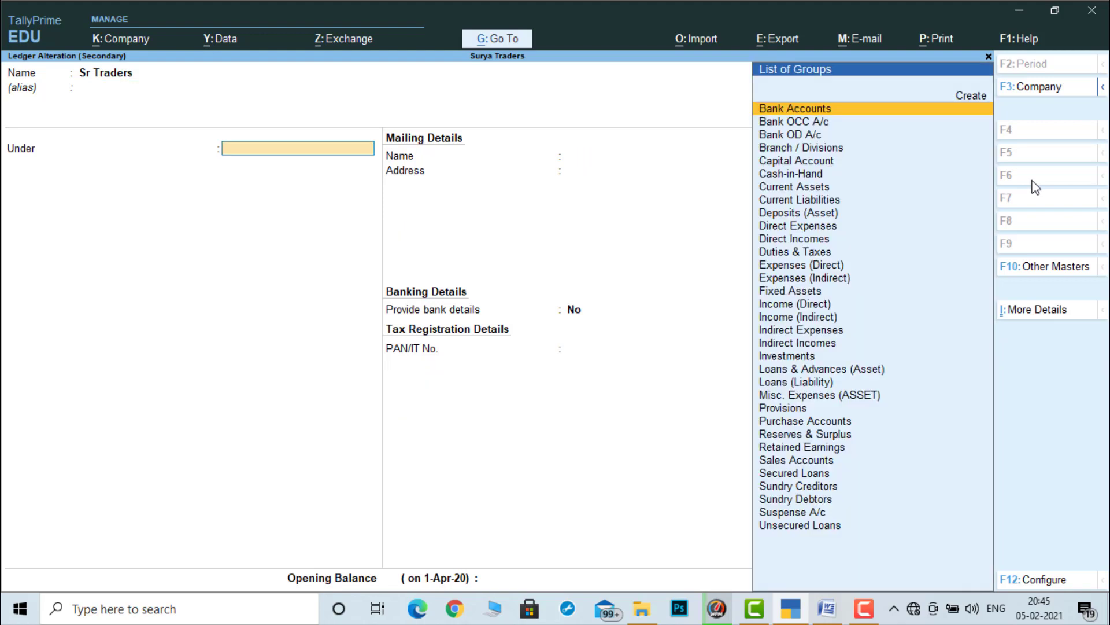
key(Return)
key(BackSpace)
key(BackSpace)
key(BackSpace)
key(BackSpace)
key(BackSpace)
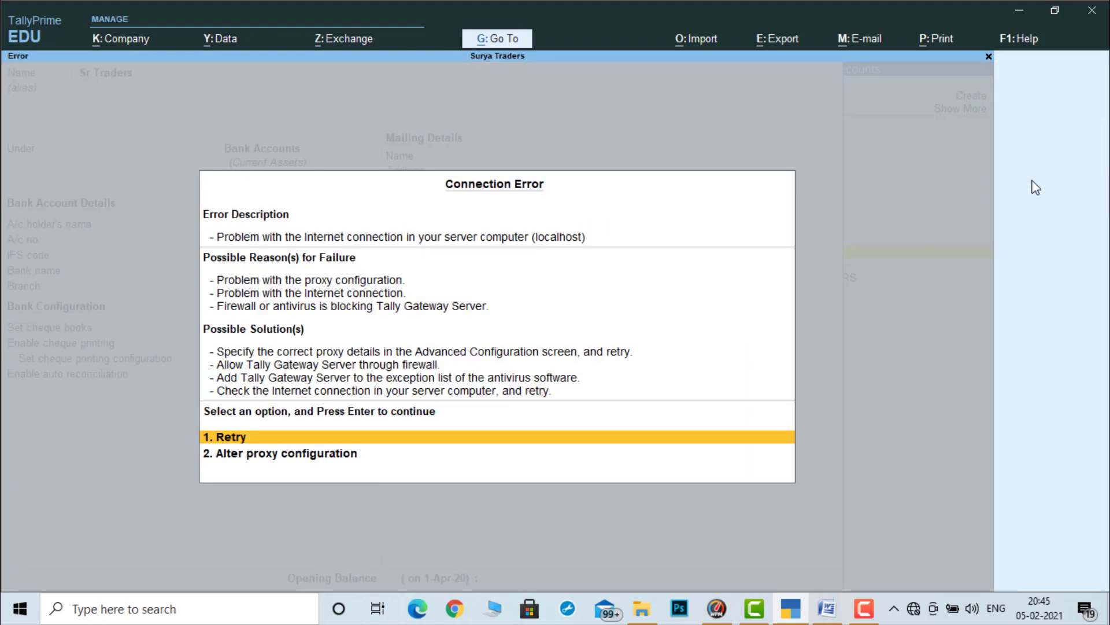
key(Return)
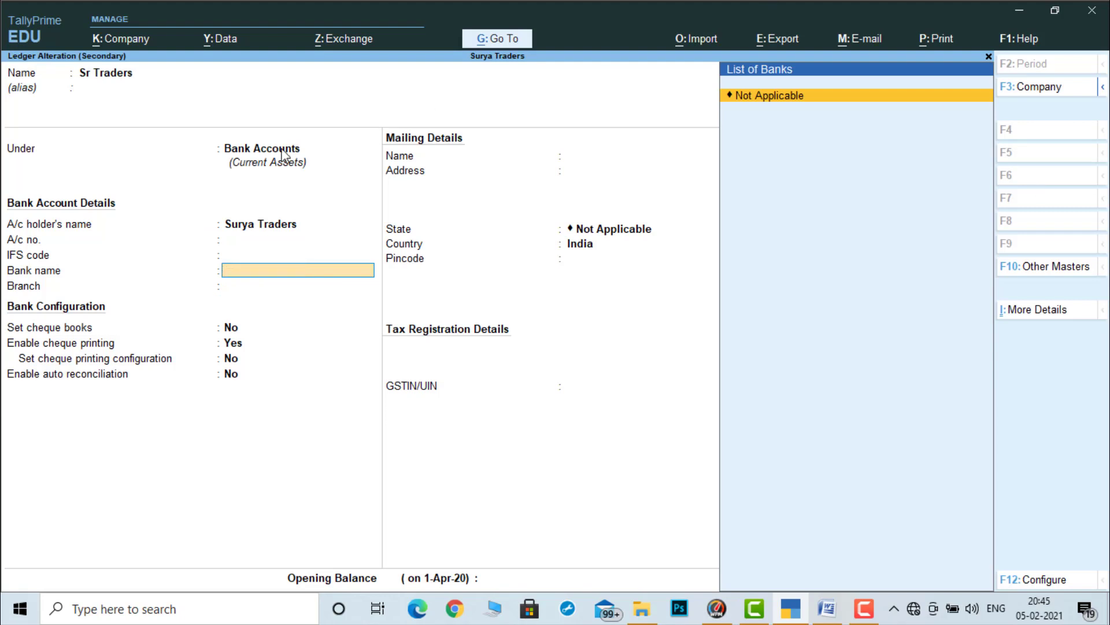
Step: Place the Sr Traders ledger under the Loans (Liability) group, keep the remaining details as they are and save the ledger
click(281, 149)
text(LO)
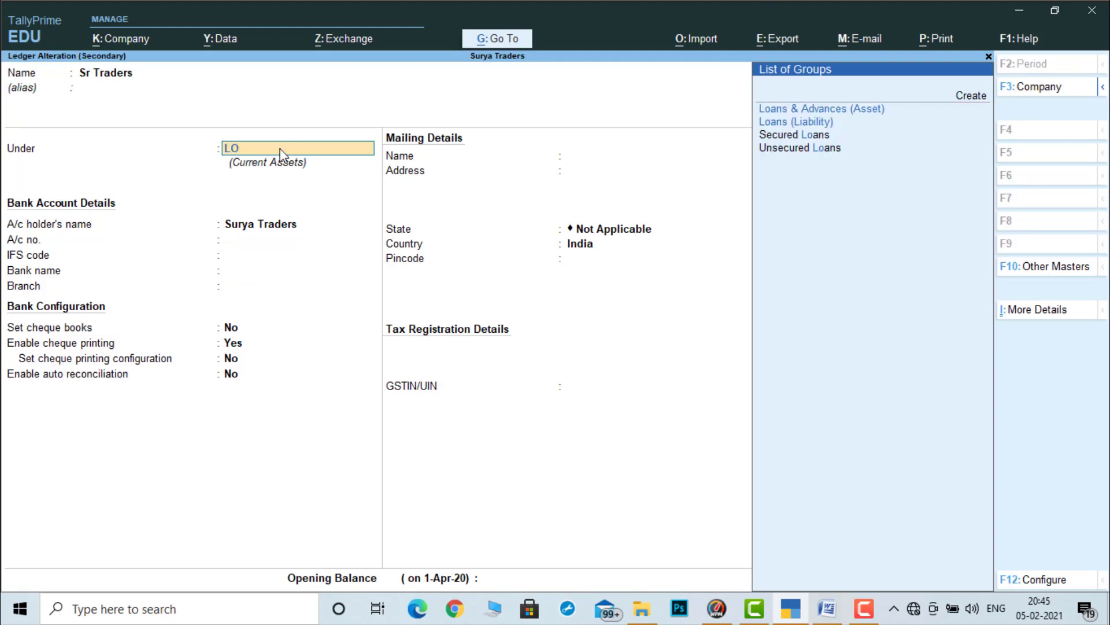
key(Down)
key(Return)
key(Return)
key(Return)
key(Return)
key(Return)
key(Return)
key(Return)
key(Return)
key(Return)
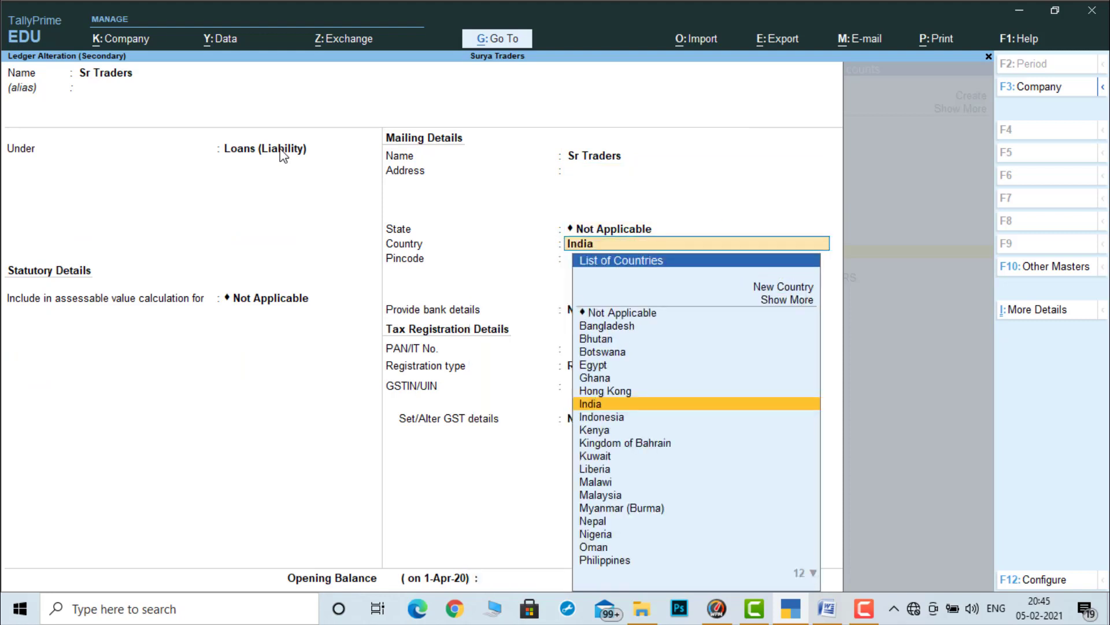
key(Return)
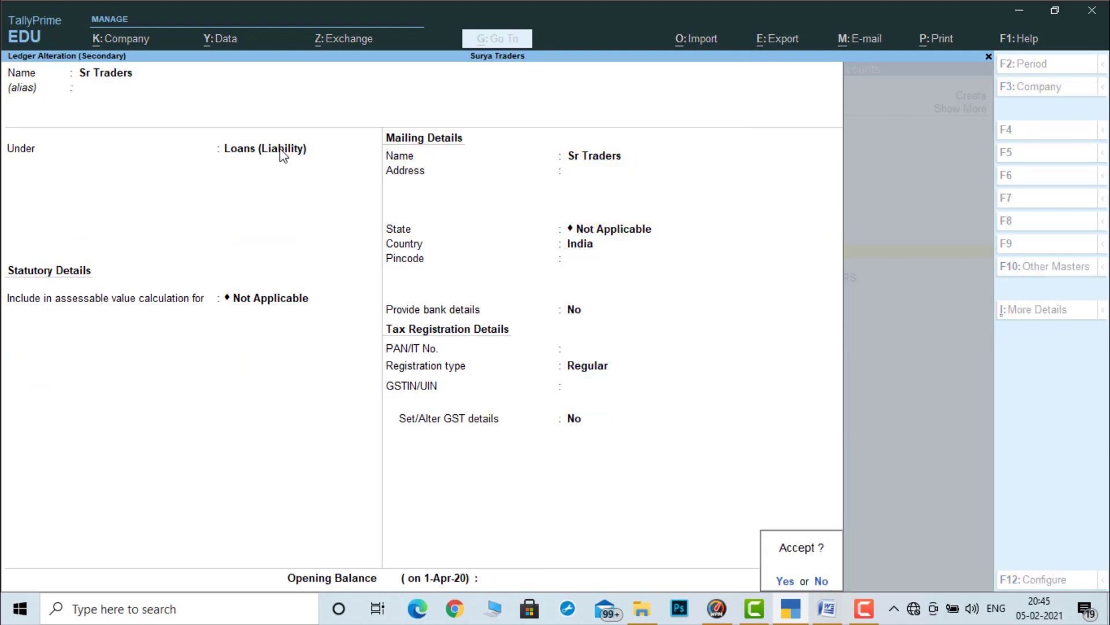
key(Return)
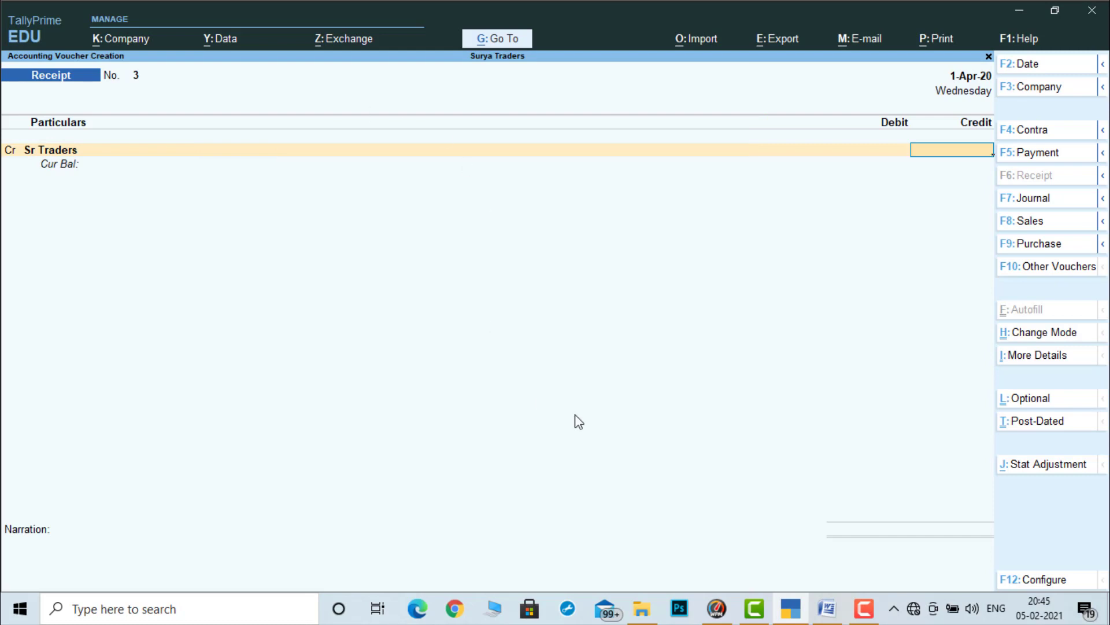
Step: Recheck the loan amount in the Word problem sheet and set the Sr Traders credit in the TallyPrime Receipt voucher to 1,50,000
click(790, 607)
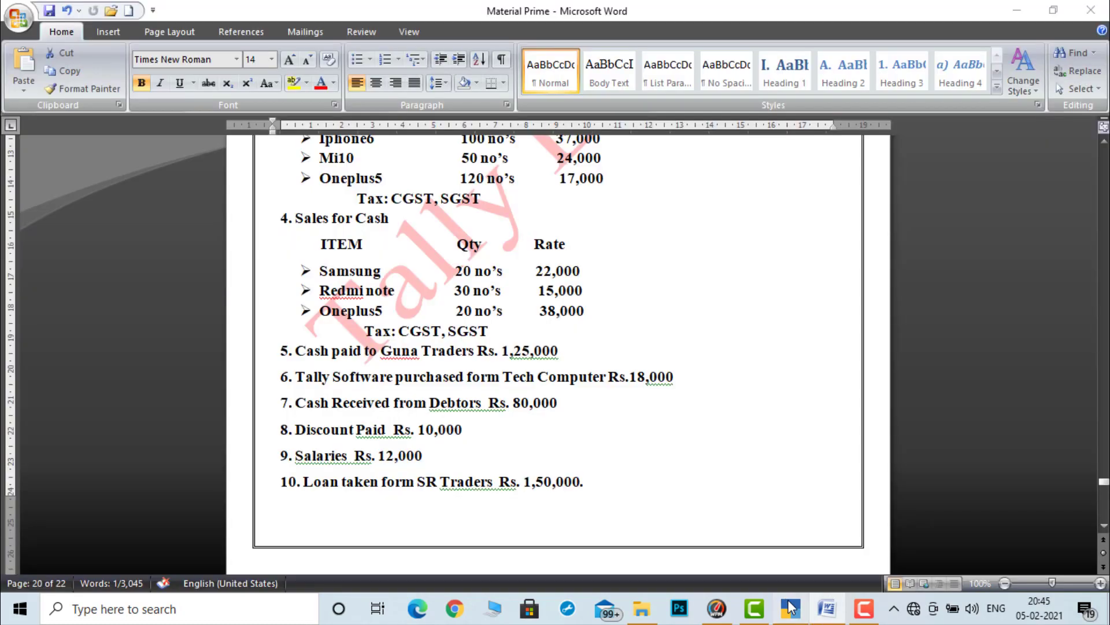
click(791, 607)
text(150000)
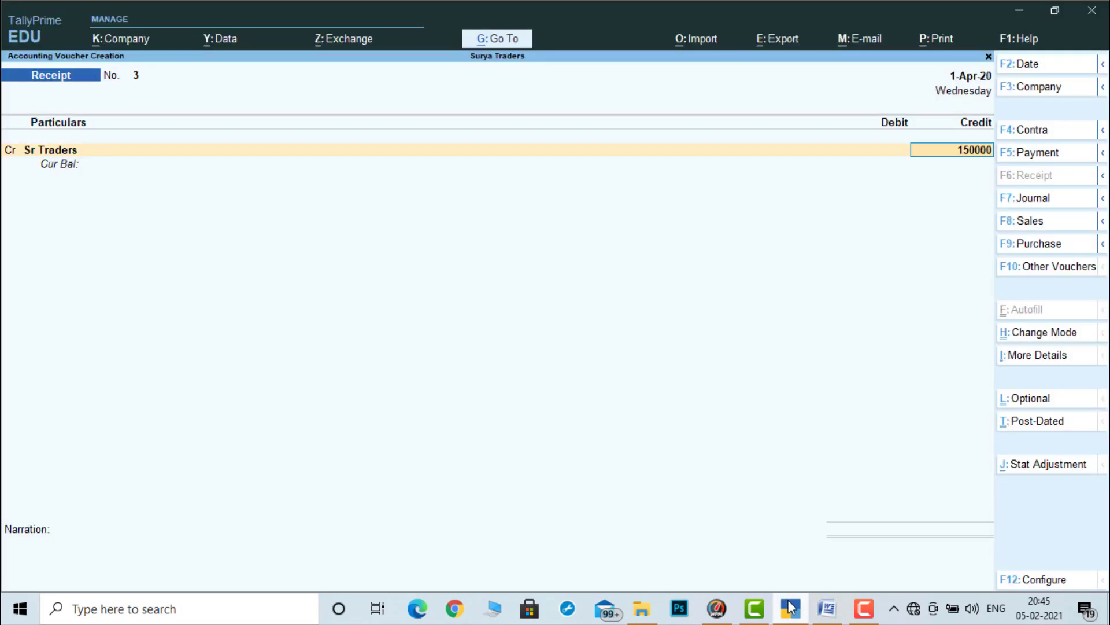
key(Return)
Step: Debit Cash for the full loan amount, save the Receipt voucher without narration and leave voucher entry
key(Down)
key(Down)
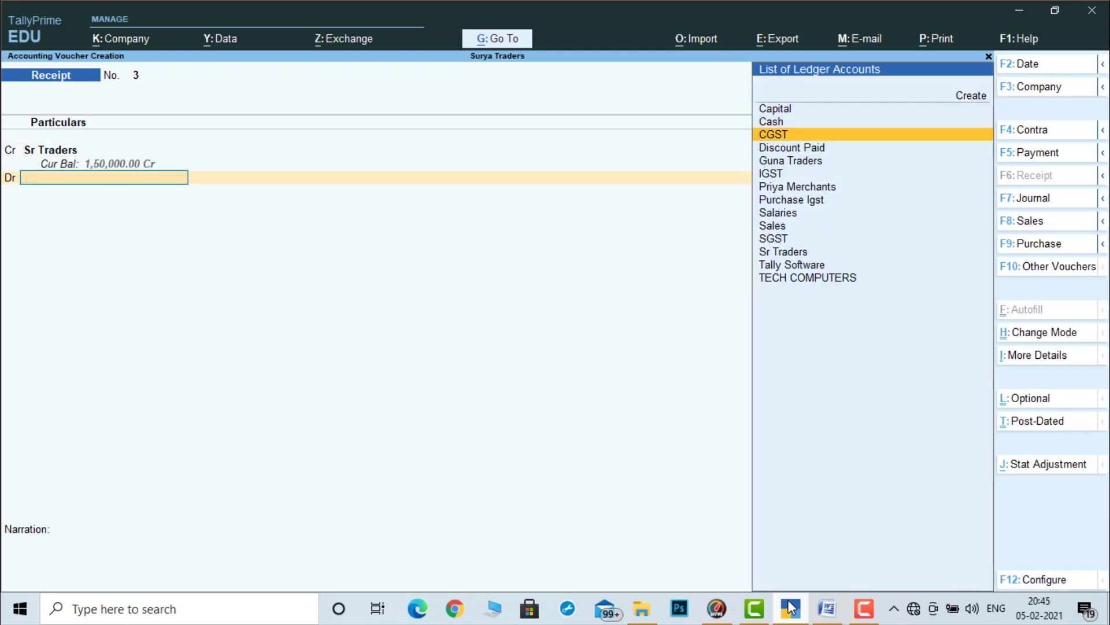
key(Up)
key(Return)
key(Return)
key(Return)
key(Return)
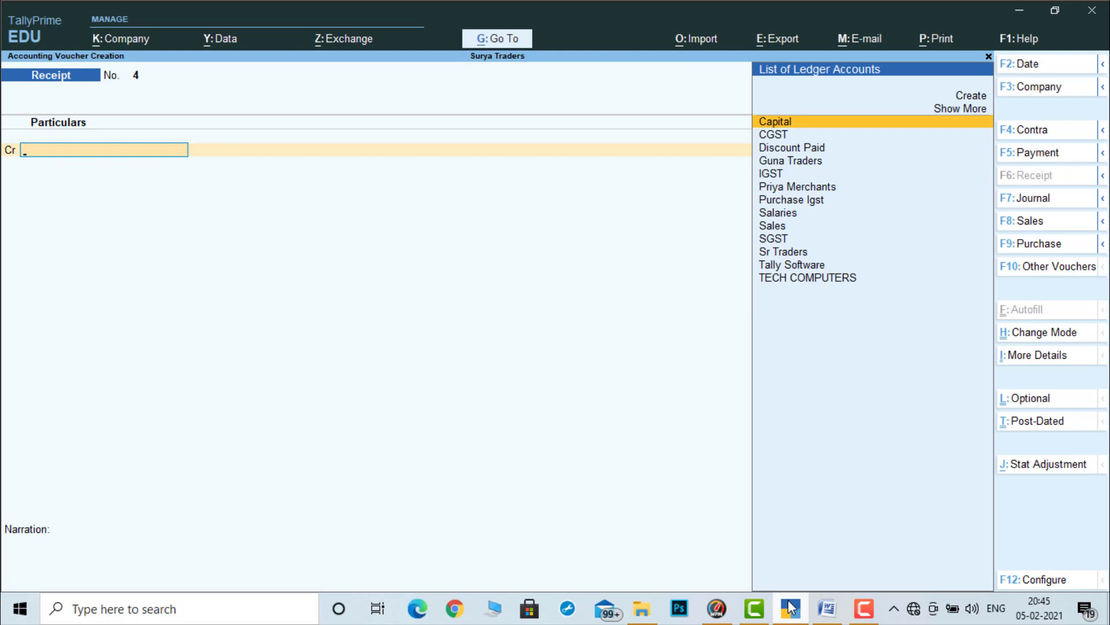
key(Escape)
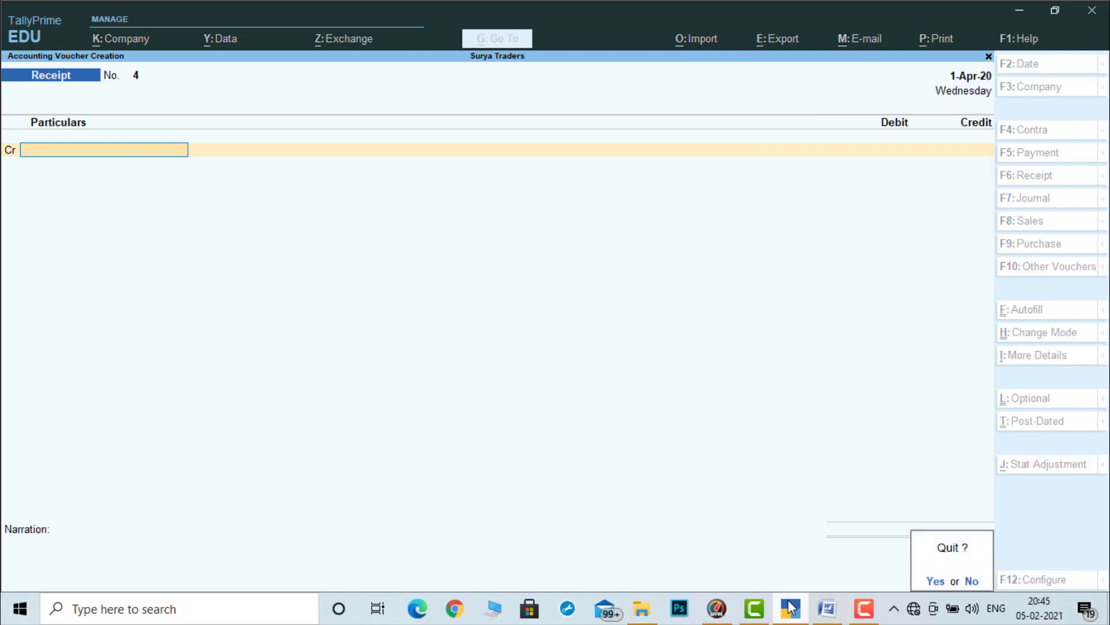
key(Return)
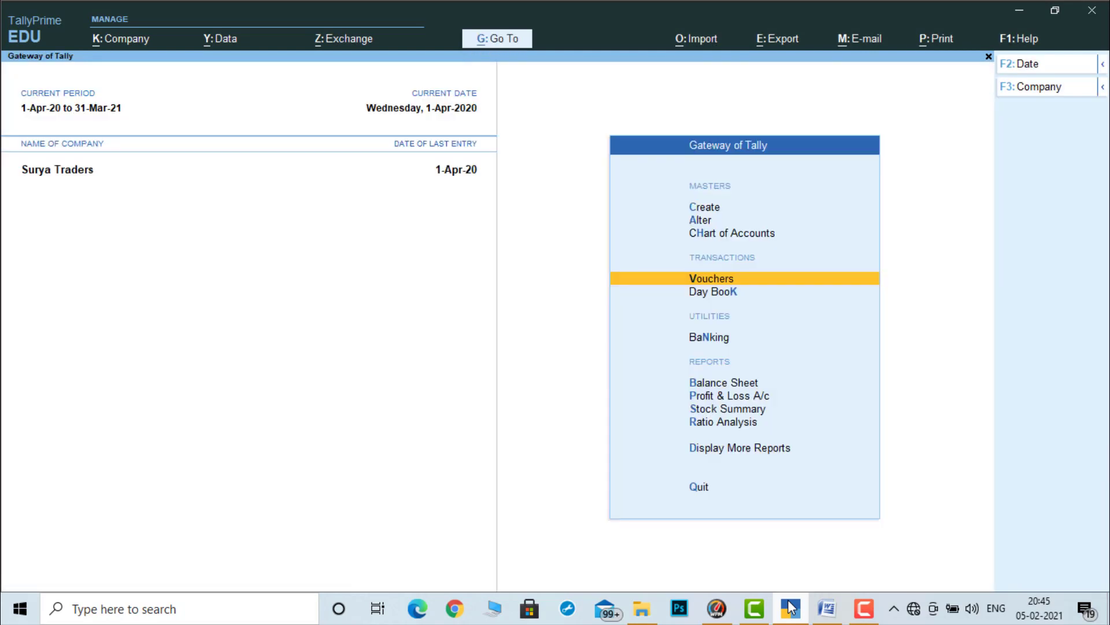
Step: Open the Profit & Loss A/c report, examine it in detailed view and close it
key(Down)
key(Down)
key(Down)
key(Down)
key(Return)
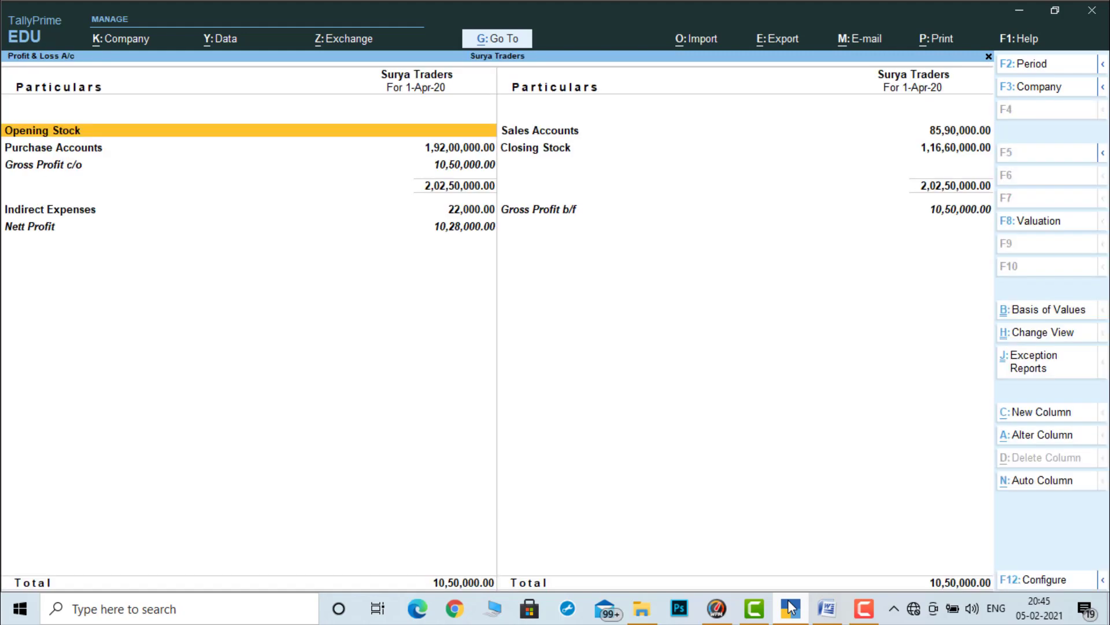
key(alt+F5)
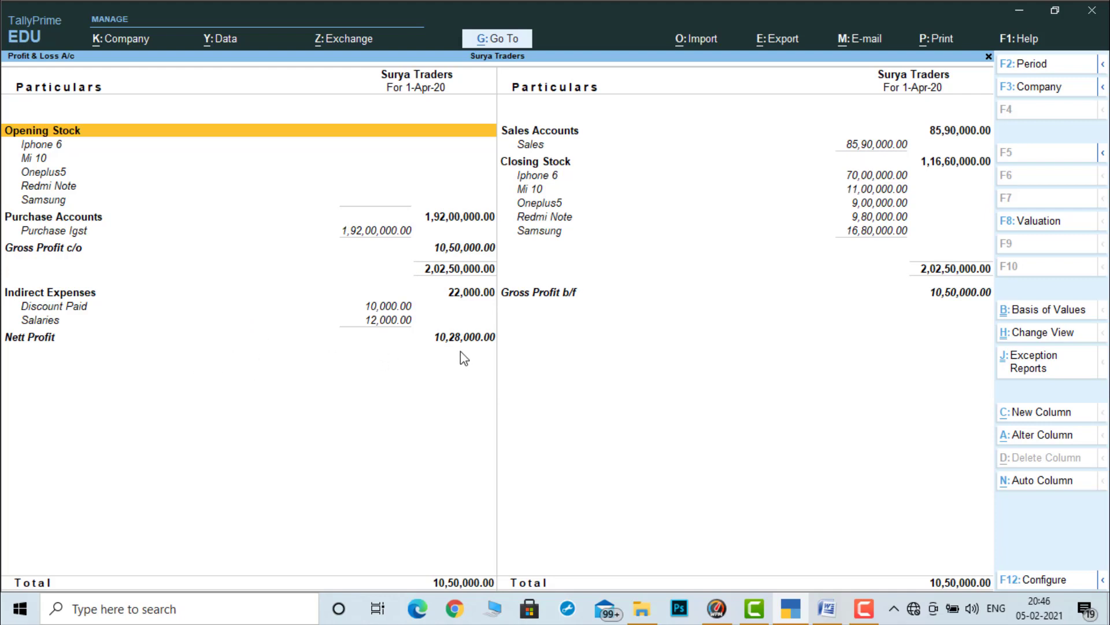
key(Escape)
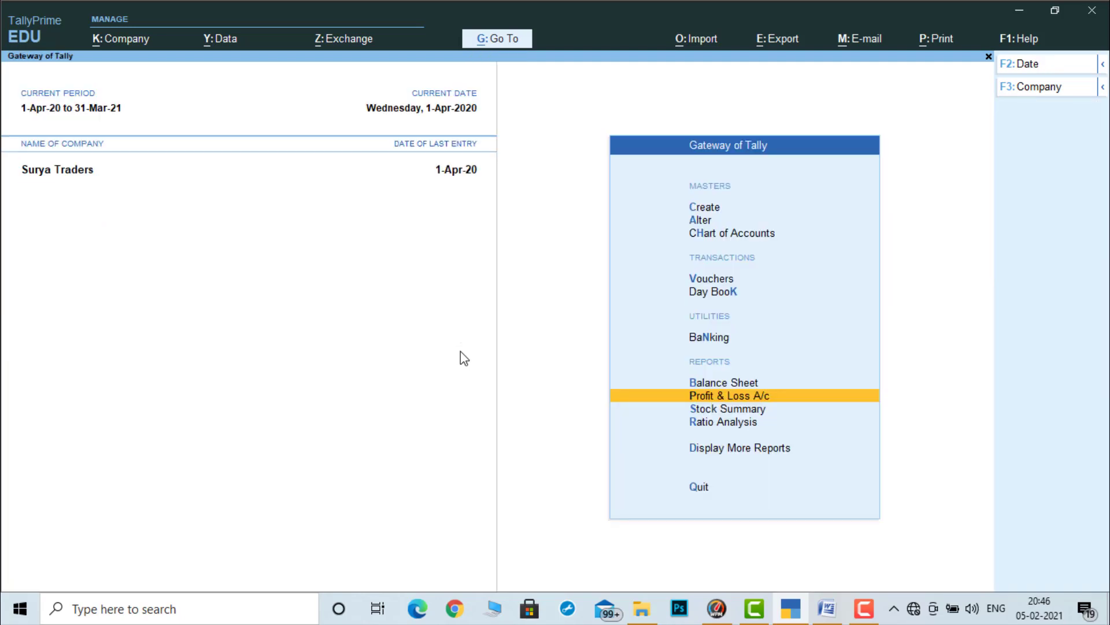
Step: Open the Balance Sheet in detailed view and examine the fixed and current asset entries, including Sundry Debtors and Cash-in-Hand
key(b)
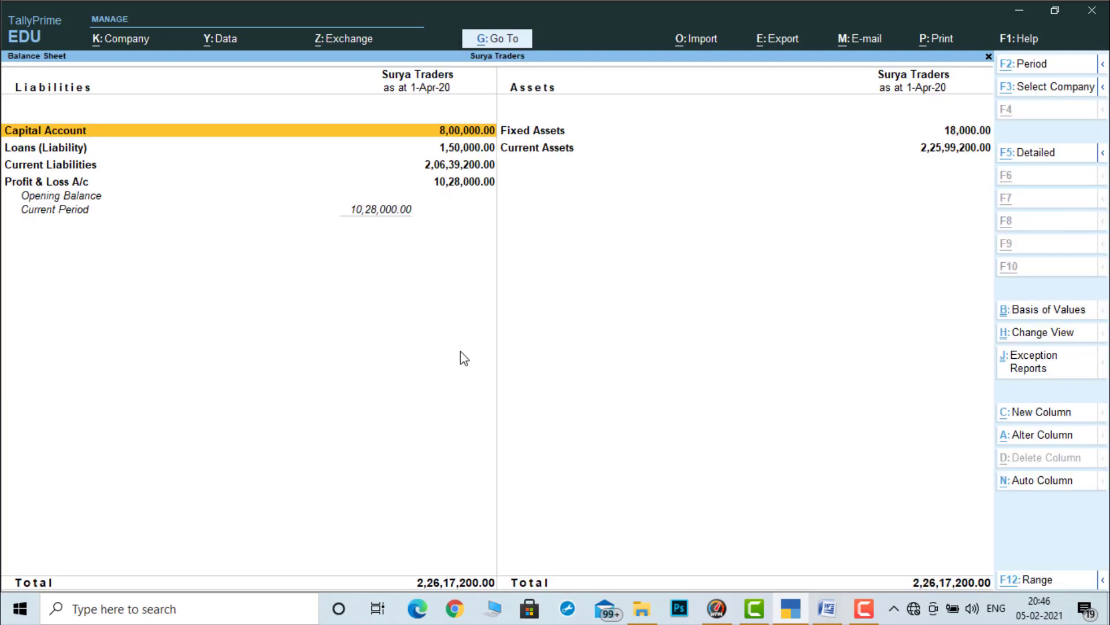
key(alt+F5)
key(Right)
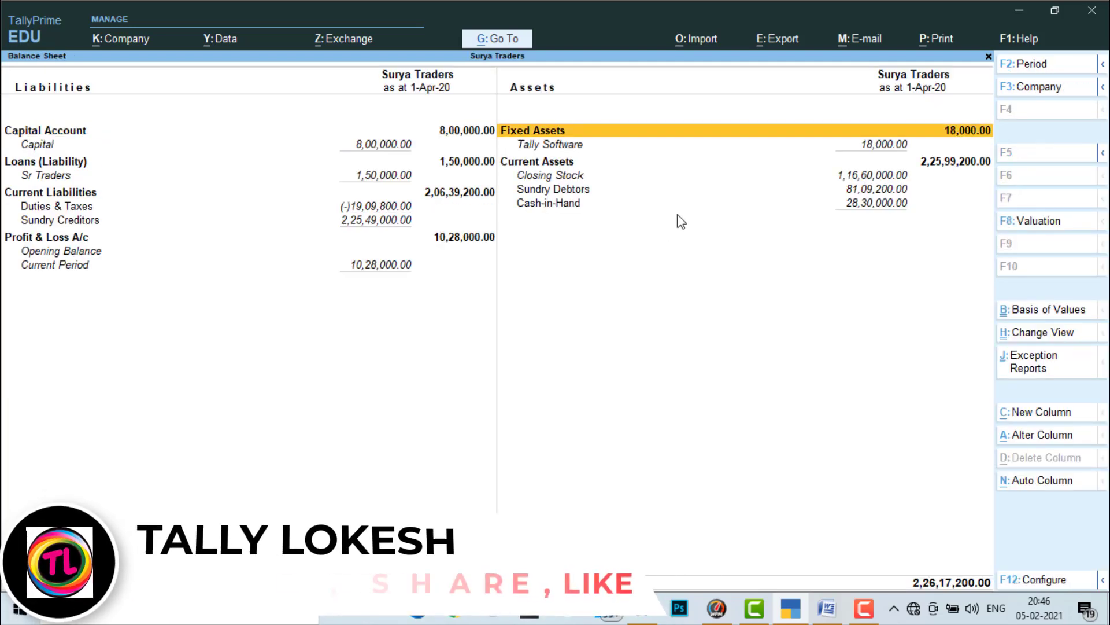
key(Down)
key(Down)
key(Down)
key(Down)
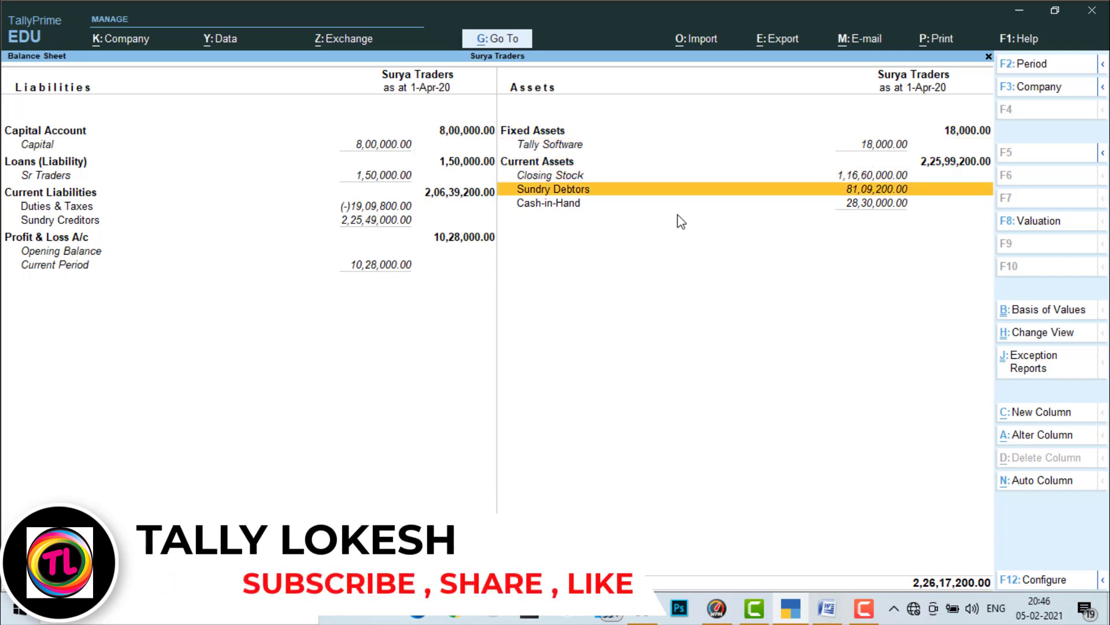
key(Down)
Step: Examine the Balance Sheet's liabilities, Sr Traders loan, Tally Software asset and Profit & Loss A/c entries, and close the report
key(Left)
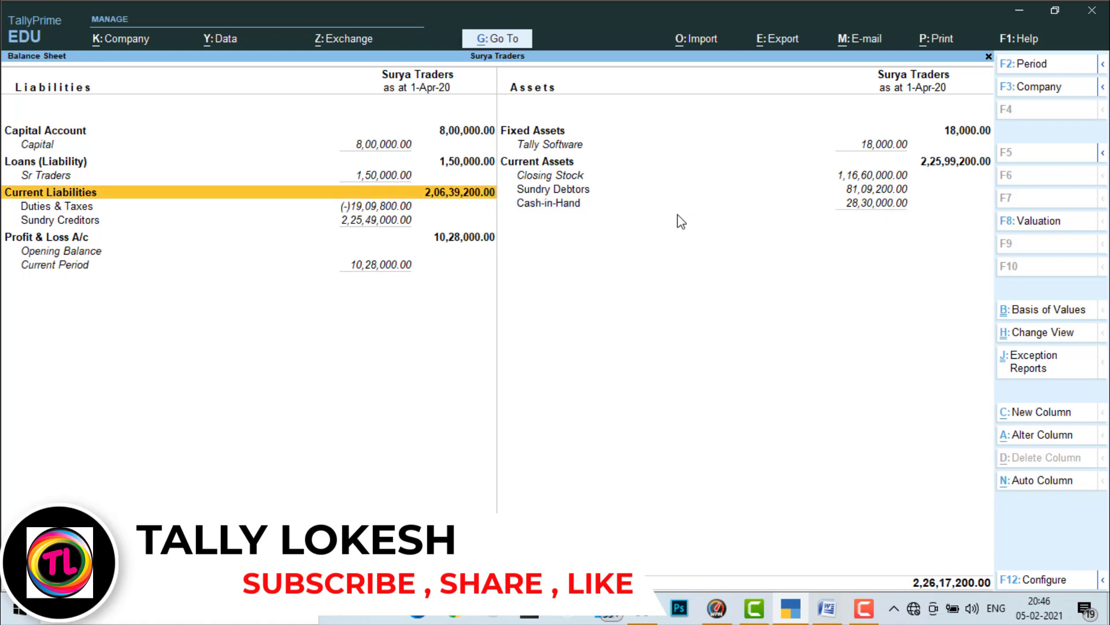
key(Down)
key(Down)
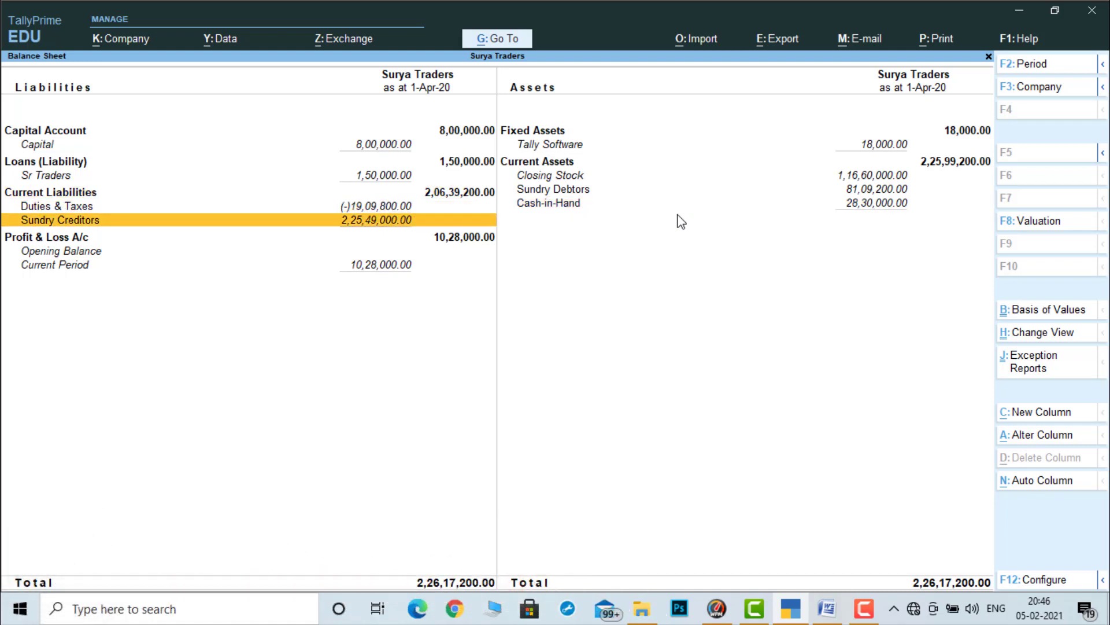
key(Up)
key(Up)
key(Up)
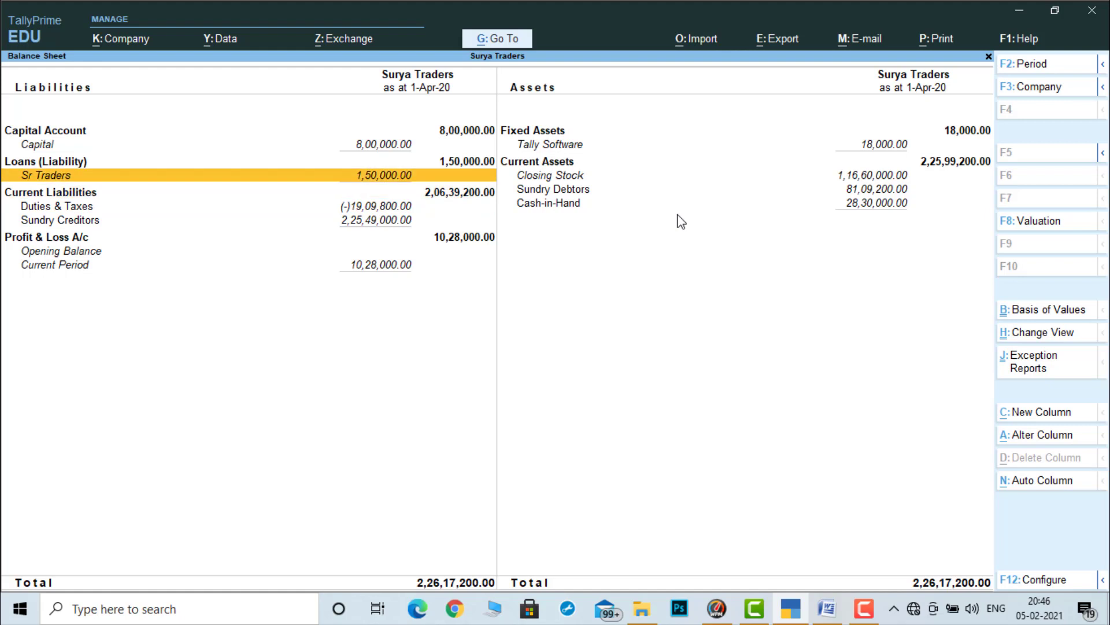
key(Right)
key(Up)
key(Up)
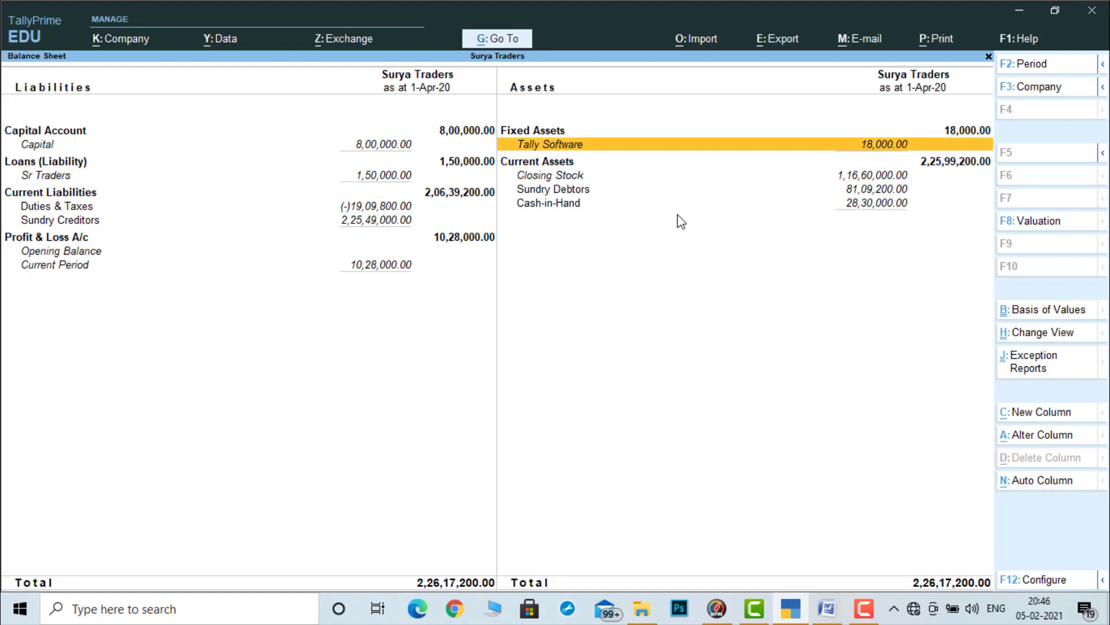
key(Left)
key(Down)
key(Down)
key(Down)
key(Down)
key(Down)
key(Down)
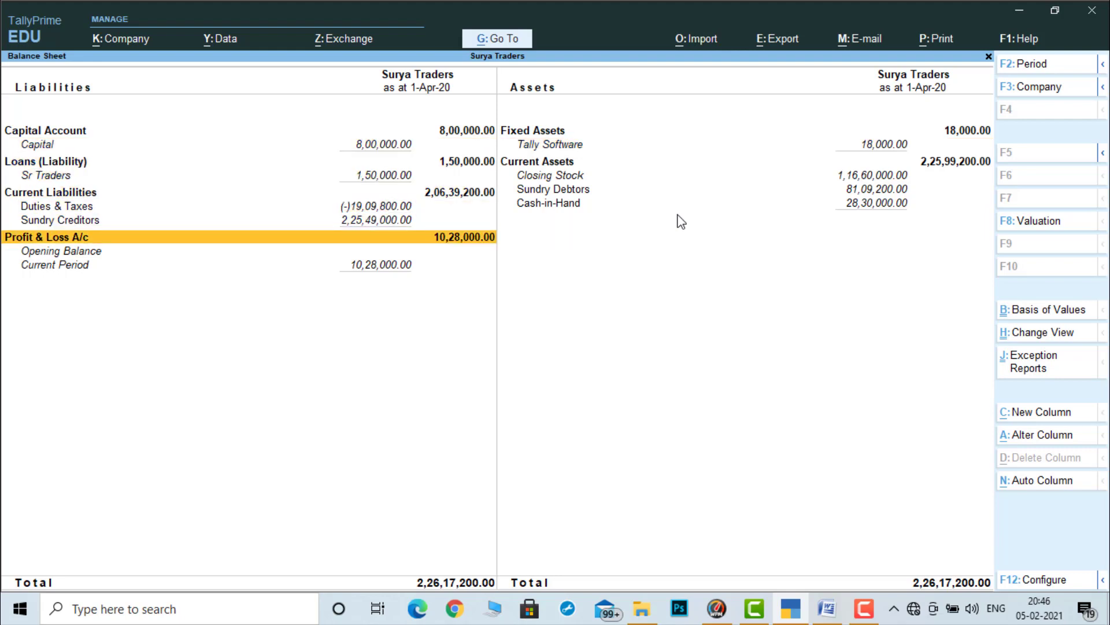
key(Escape)
Step: Open the Stock Query report from the inventory statements and examine the purchases and sales of Iphone 6
key(Down)
key(Down)
key(Down)
key(Down)
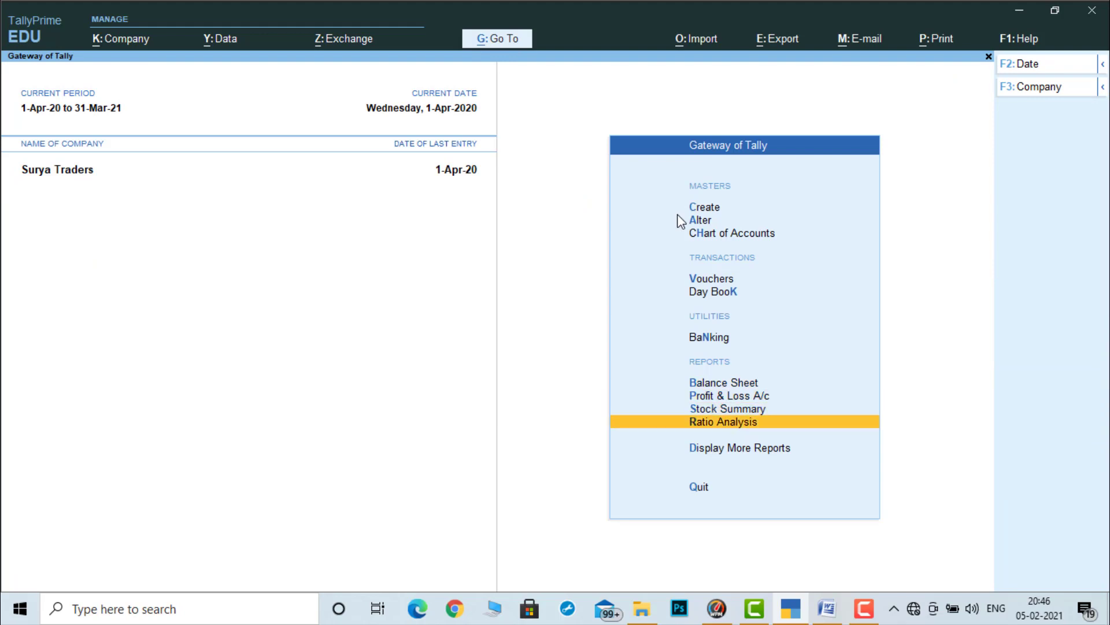
key(Return)
key(Down)
key(Down)
key(Down)
key(Down)
key(Down)
key(Down)
key(Down)
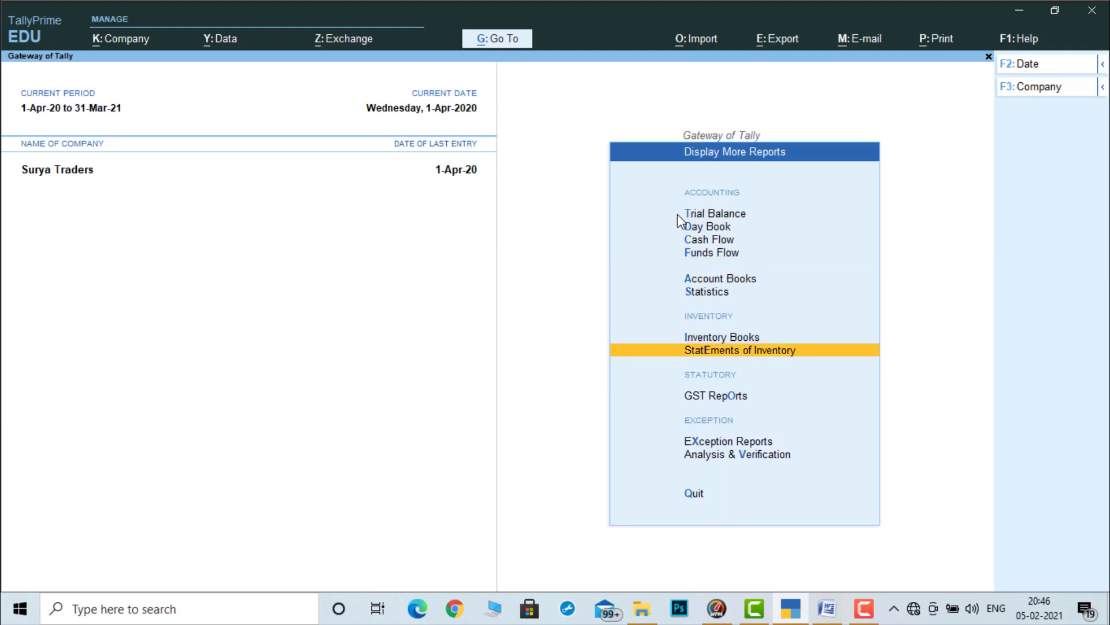
key(Return)
key(Return)
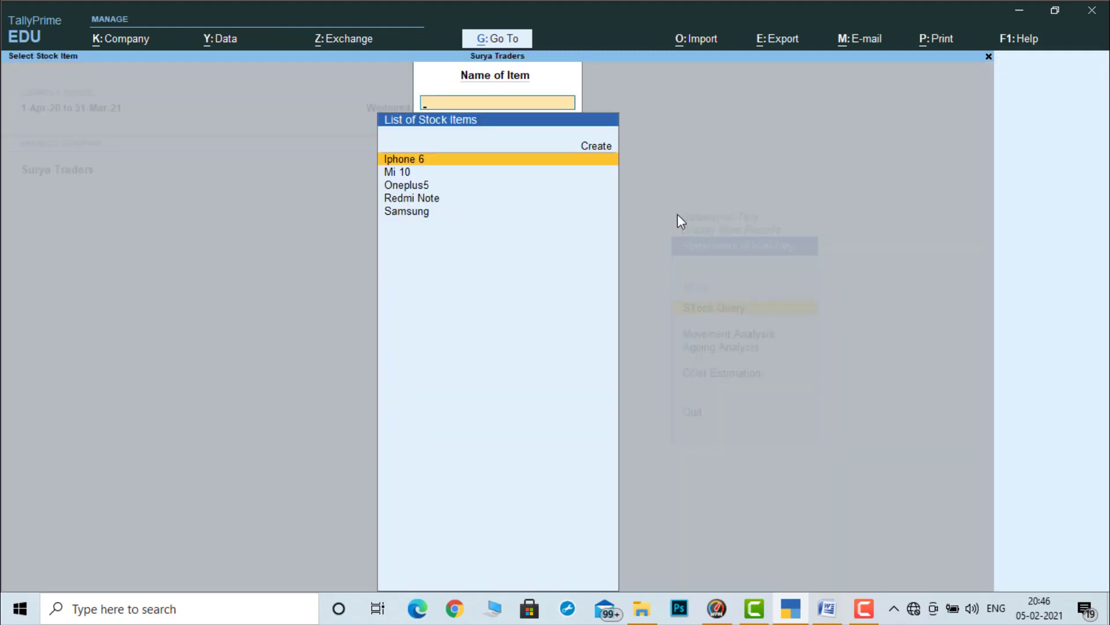
key(Return)
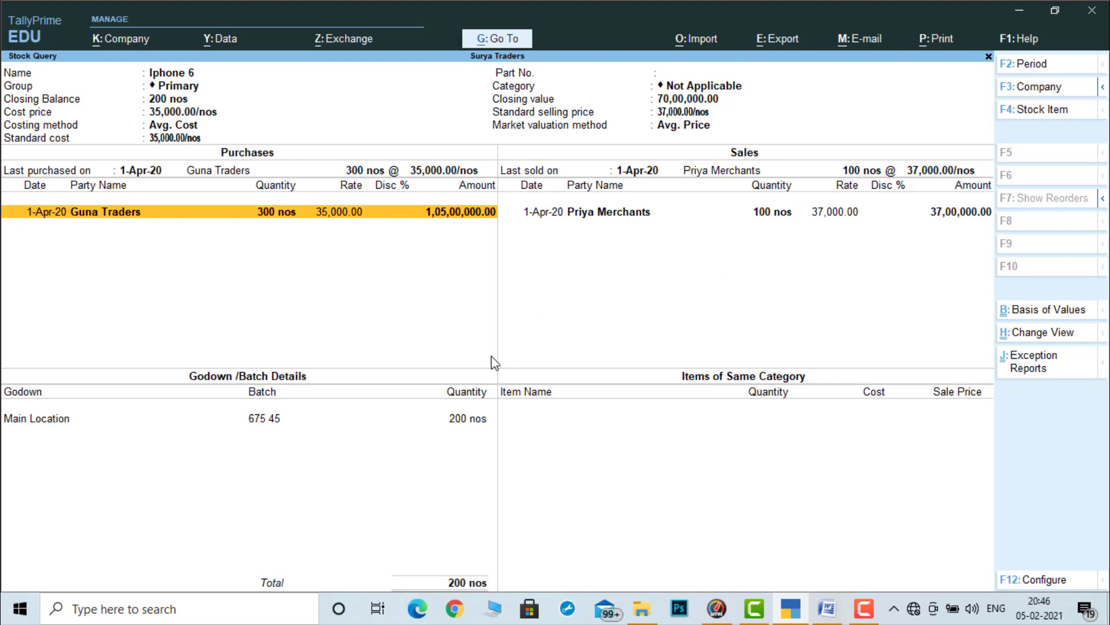
Step: Switch the Stock Query report to the stock item Mi 10
key(F4)
key(Down)
key(Return)
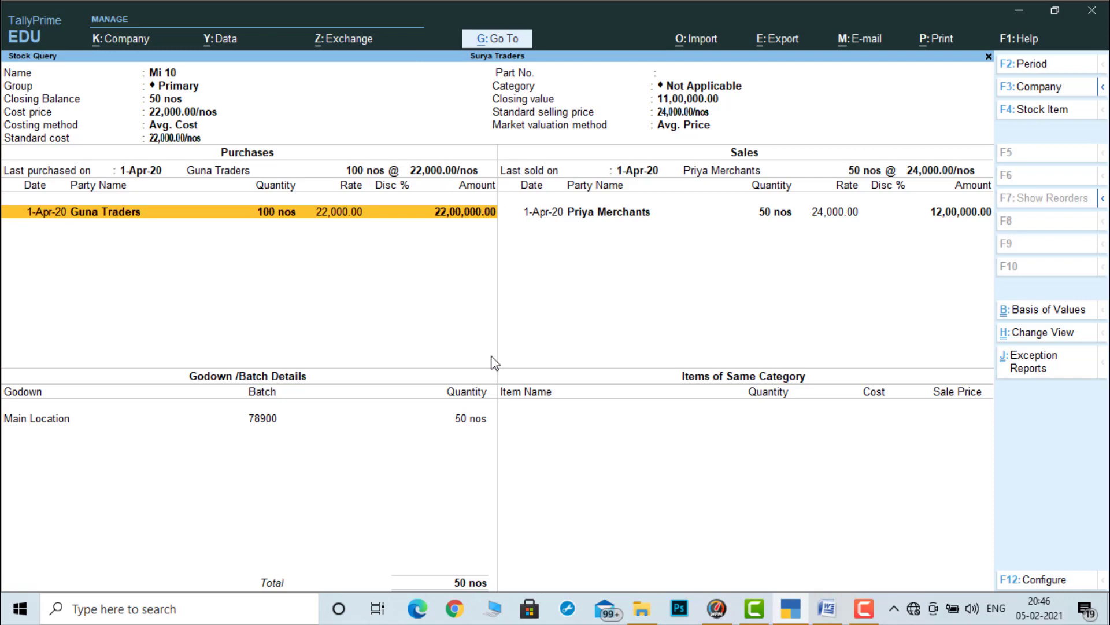
Step: Switch the Stock Query report to Redmi Note, and return to the list of additional reports
key(F4)
key(Down)
key(Down)
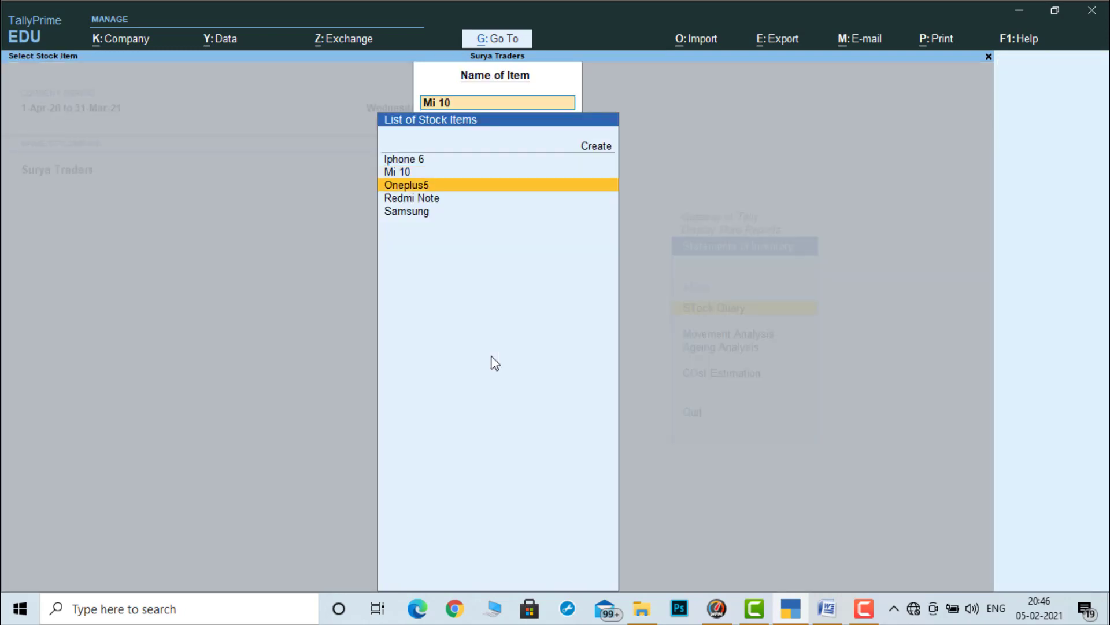
key(Return)
key(F4)
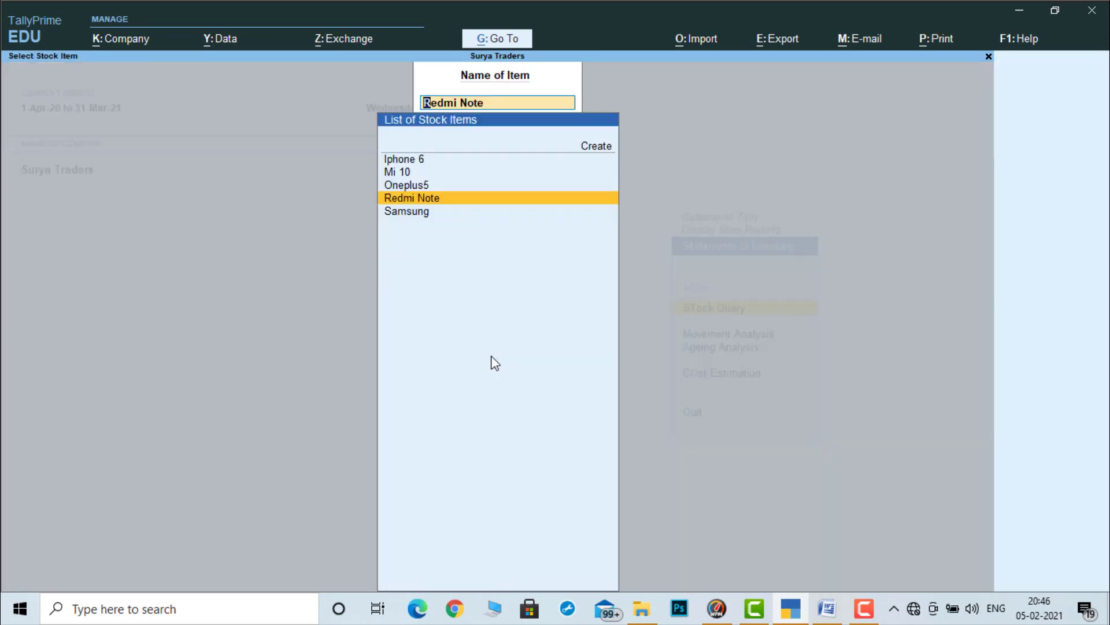
key(Escape)
key(Escape)
key(Escape)
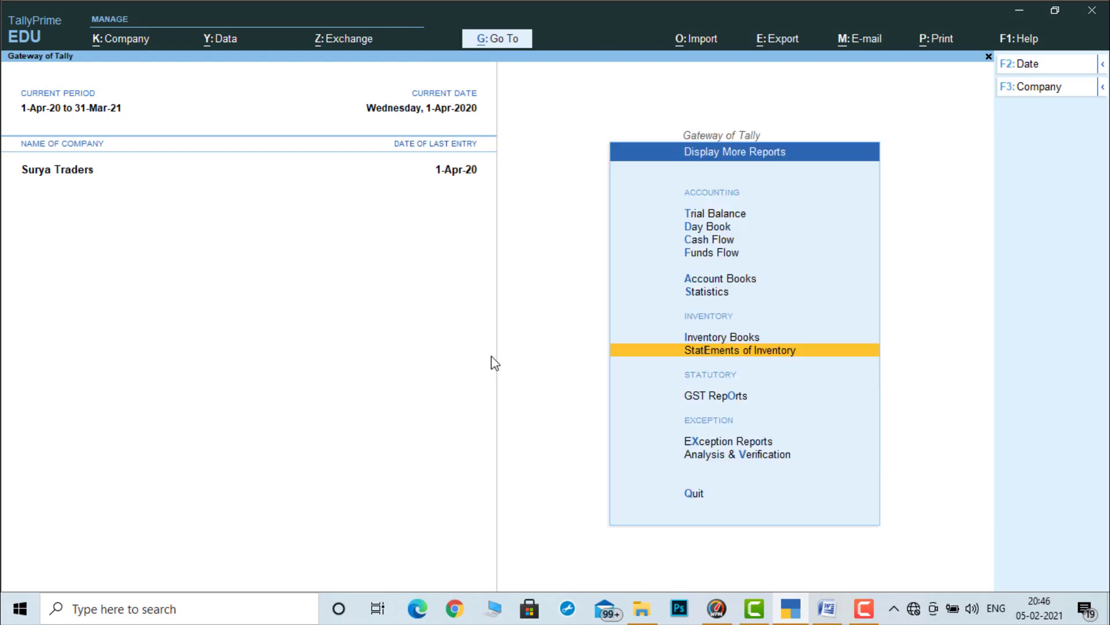
Step: Open the Batch report from the inventory books for Iphone 6 batch 675 45 and examine its purchase and sales vouchers
key(Up)
key(Return)
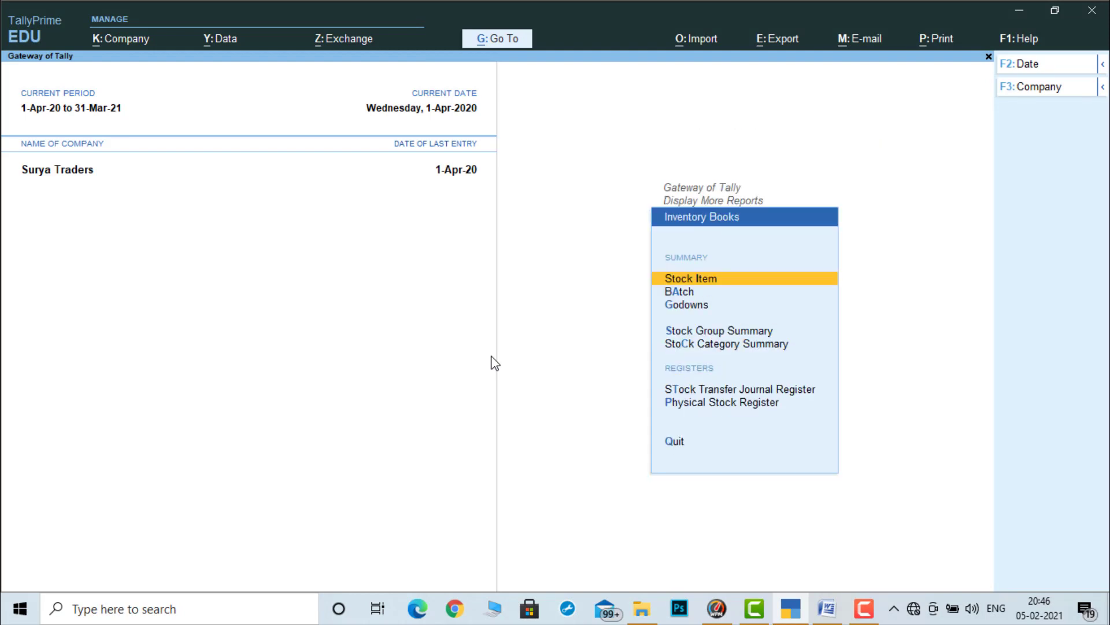
key(Down)
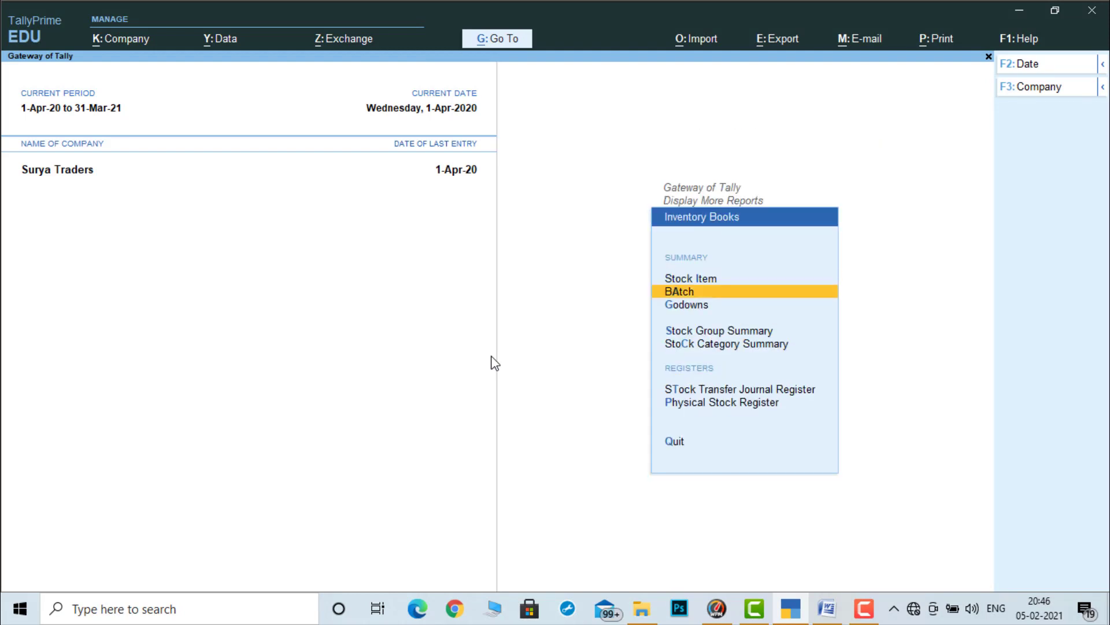
key(Return)
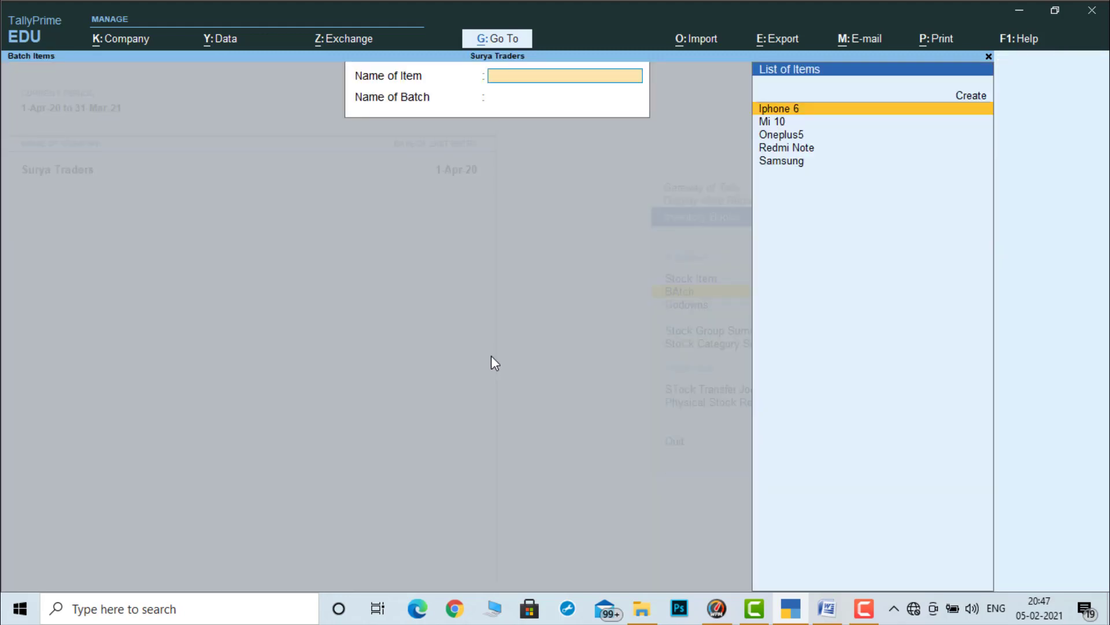
key(Return)
key(Return)
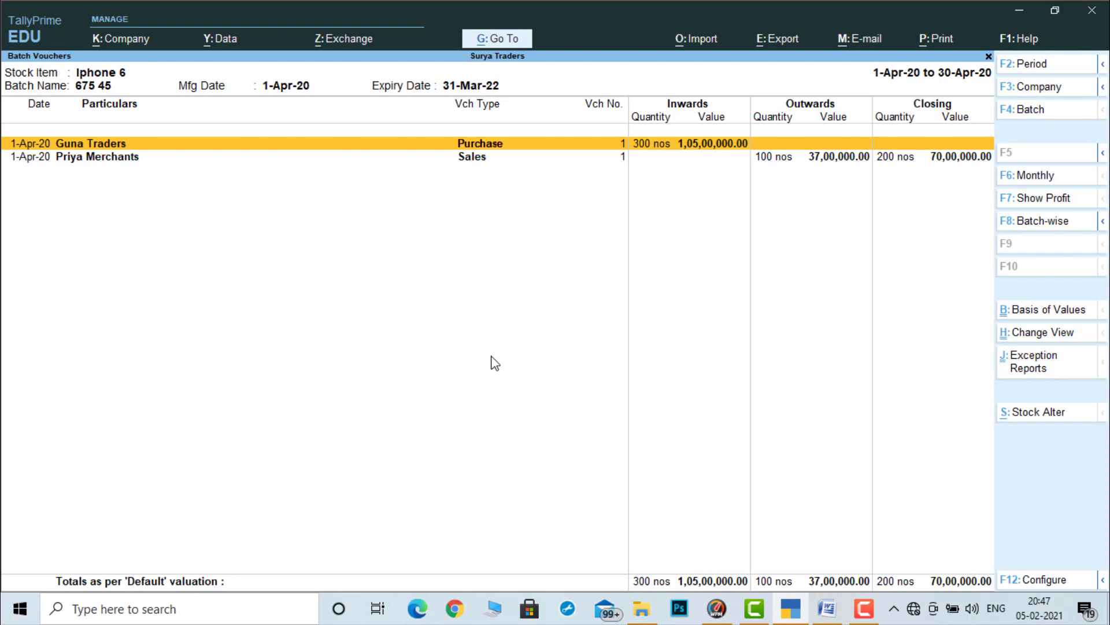
key(Down)
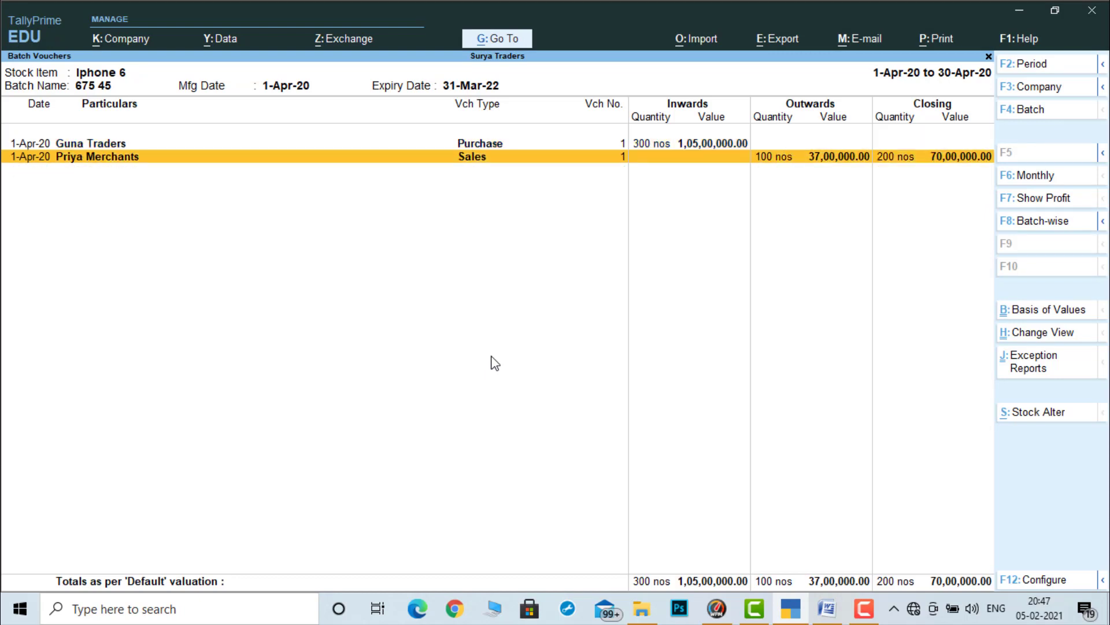
key(Escape)
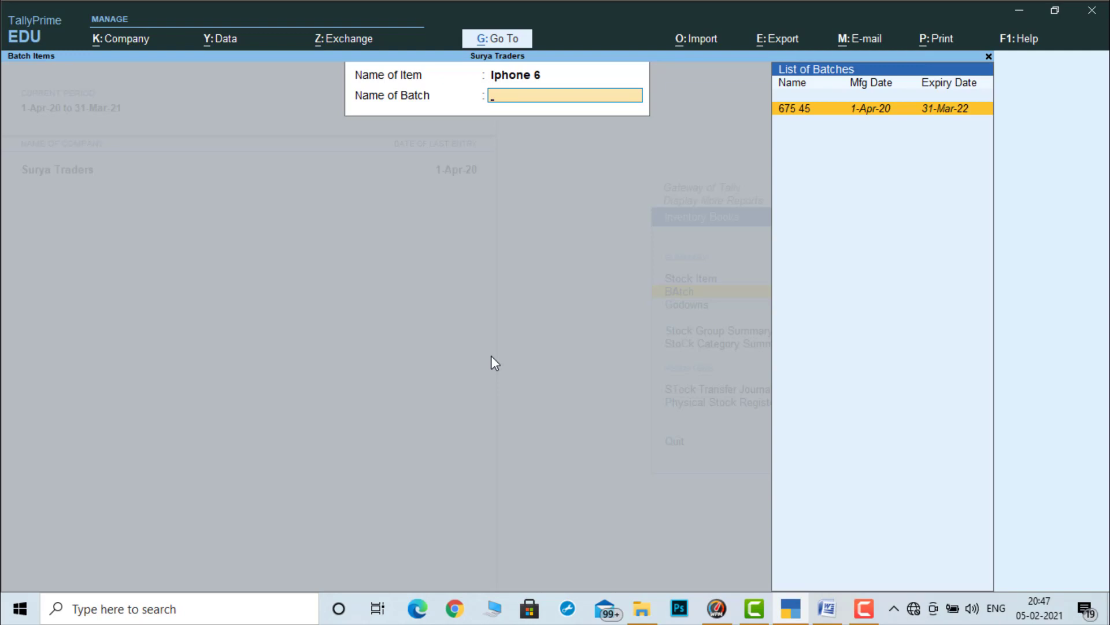
Step: View the batch vouchers of stock item Mi 10 for batch 78900
key(BackSpace)
key(Up)
key(Down)
key(Down)
key(Return)
key(Return)
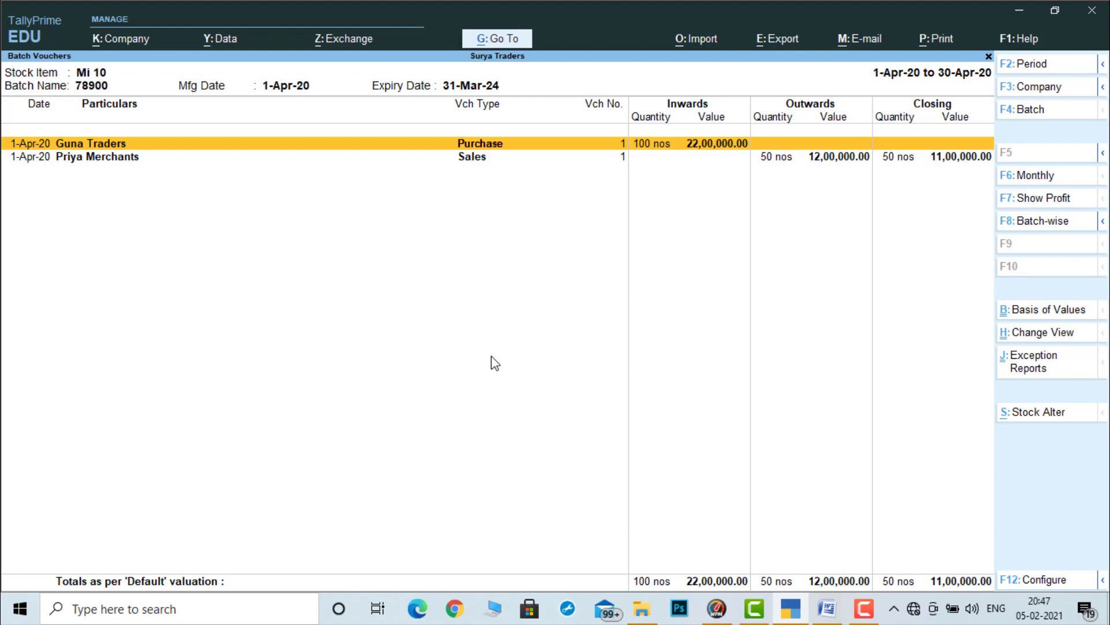
key(Escape)
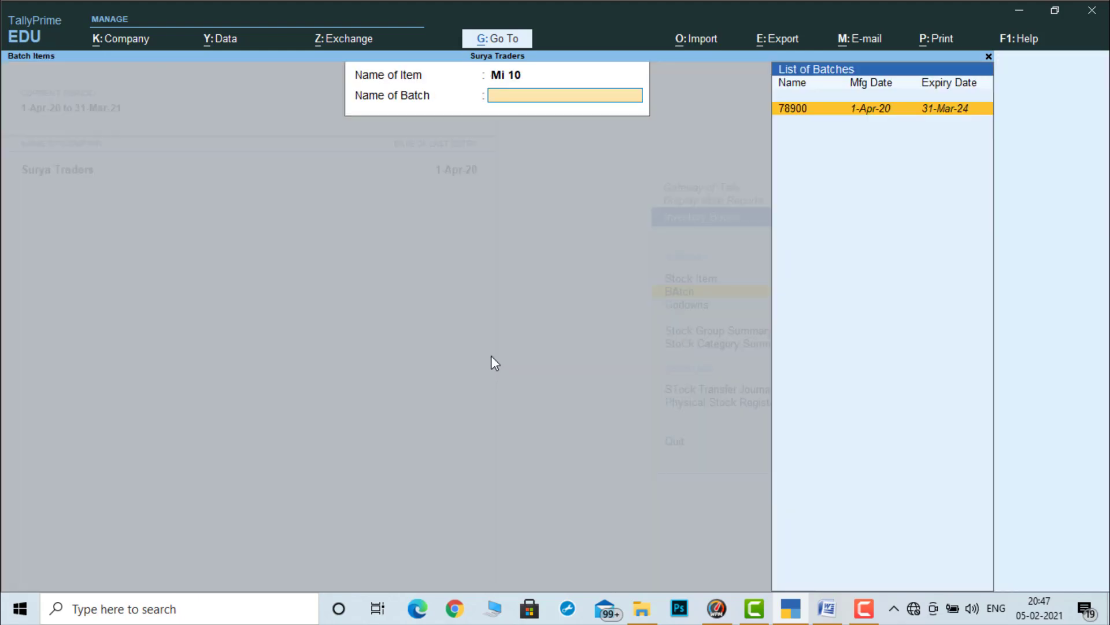
Step: Display the batch vouchers of stock item Samsung for batch 34567
key(Escape)
key(Down)
key(Down)
key(Down)
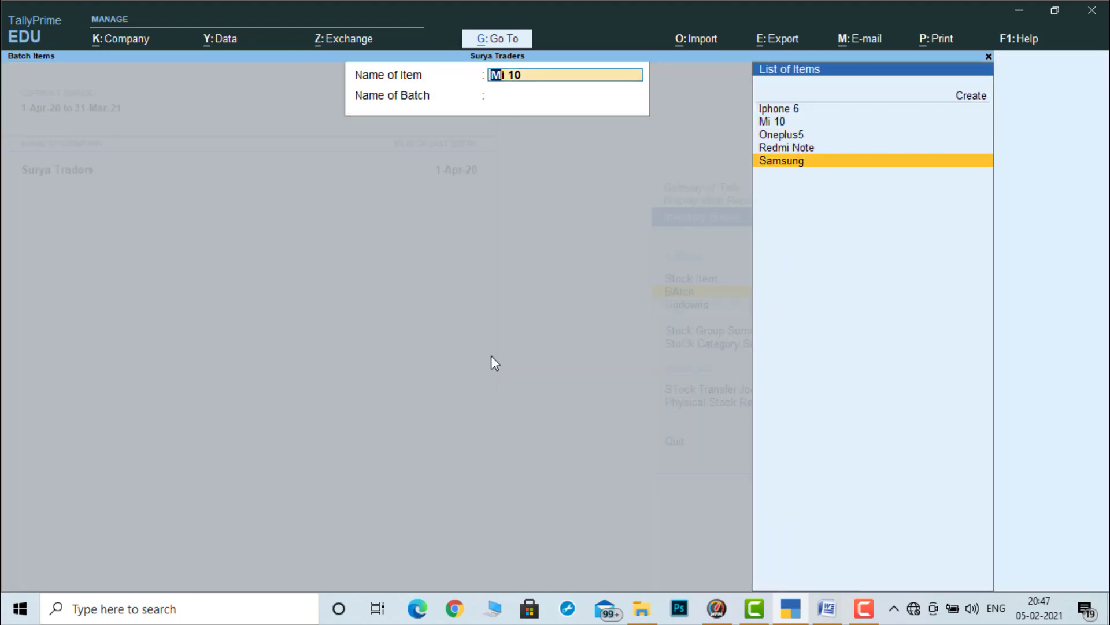
key(Return)
key(Return)
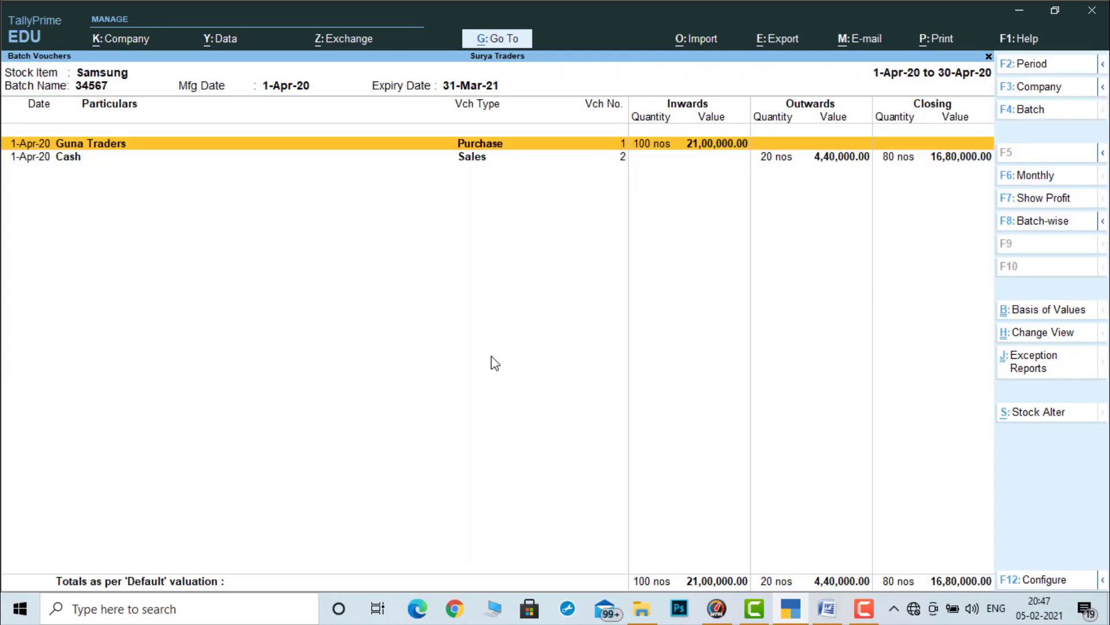
Step: Open the Guna Traders purchase voucher from the Samsung batch report, and close it without changes
key(Return)
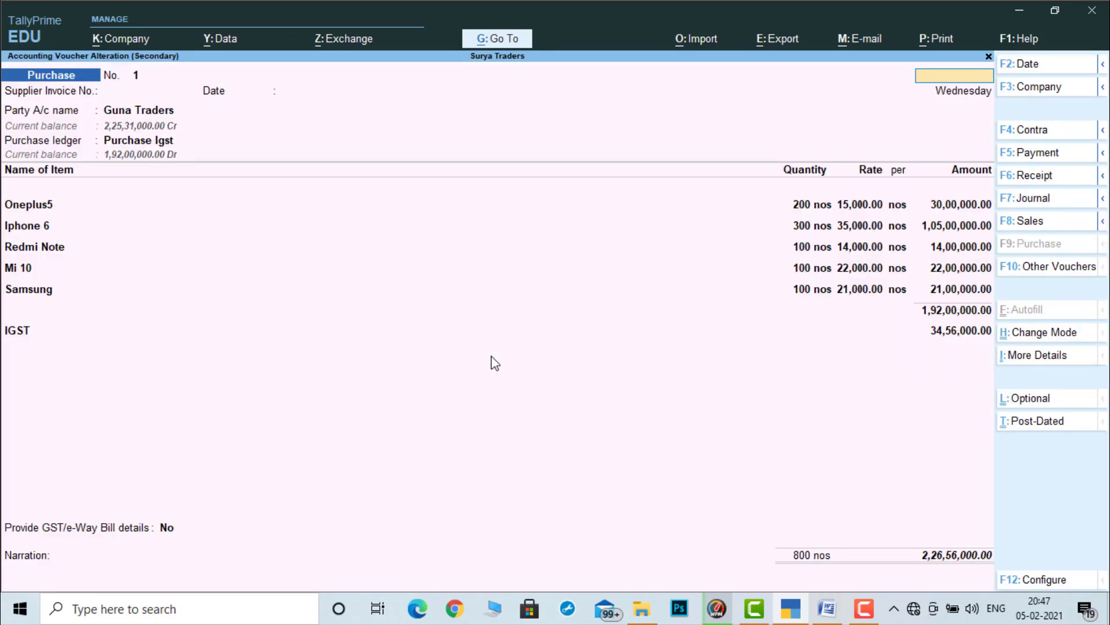
key(Escape)
key(Return)
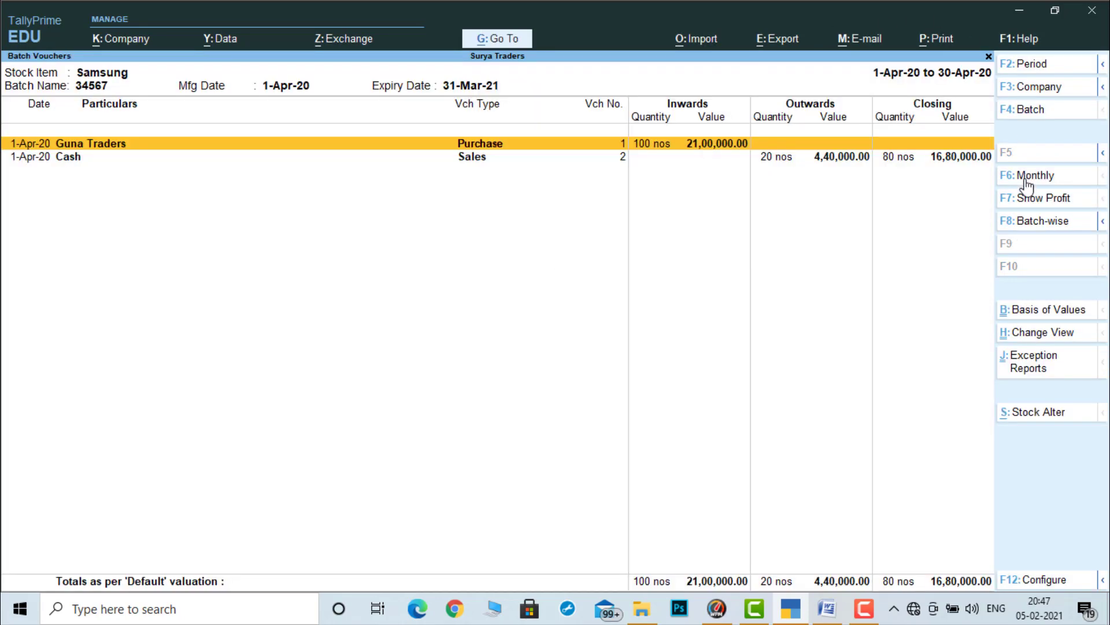
Step: View the batch-wise summary for Samsung, and return to the Gateway of Tally
click(1041, 227)
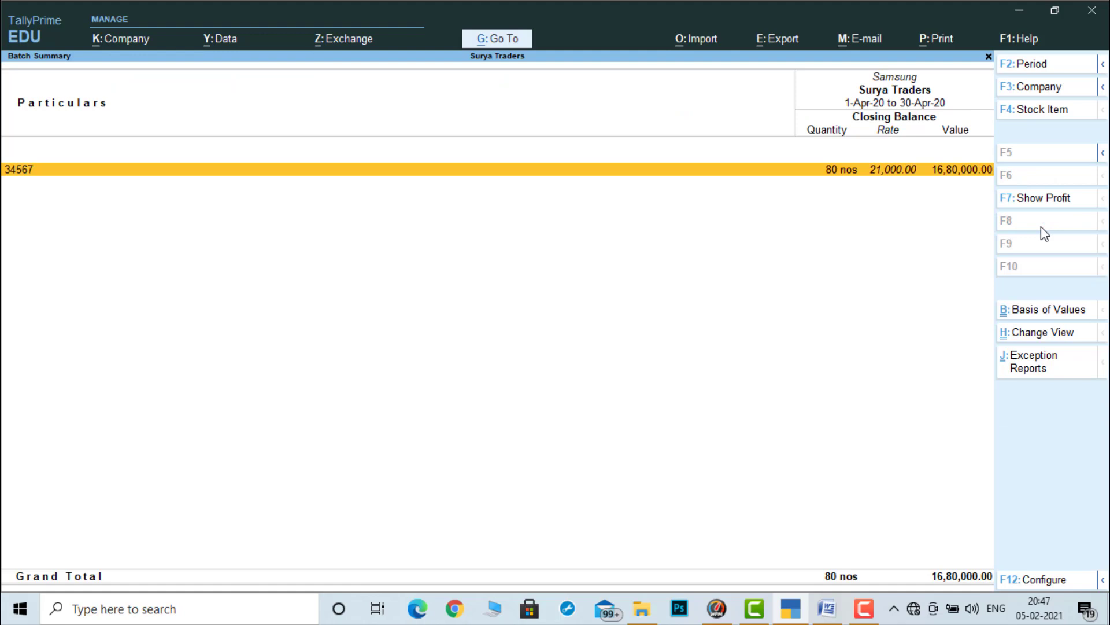
key(Escape)
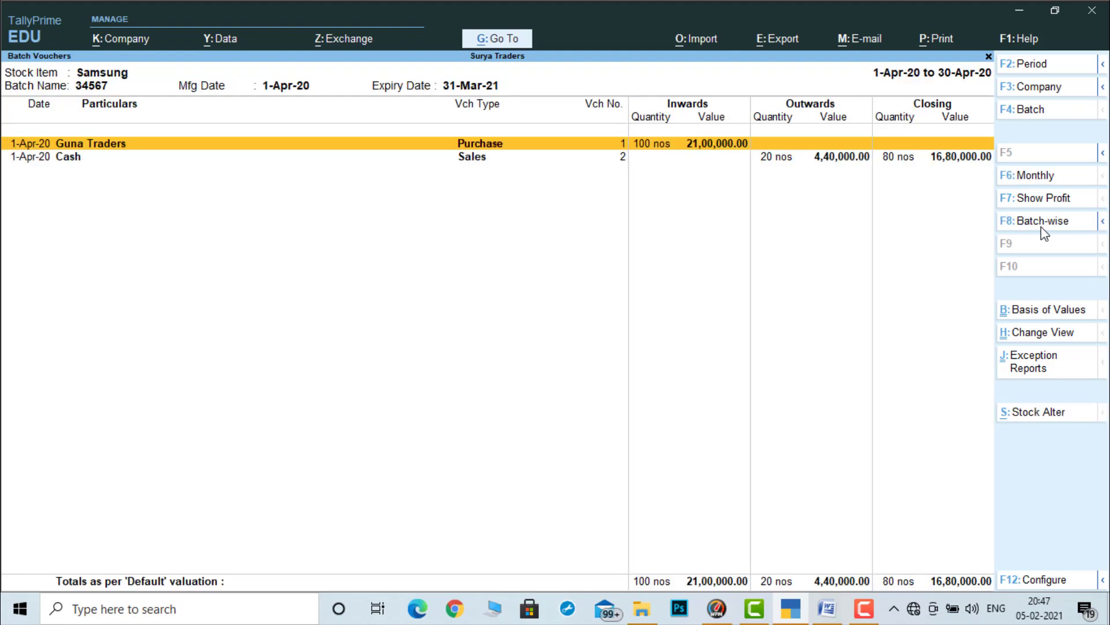
key(Escape)
key(Escape)
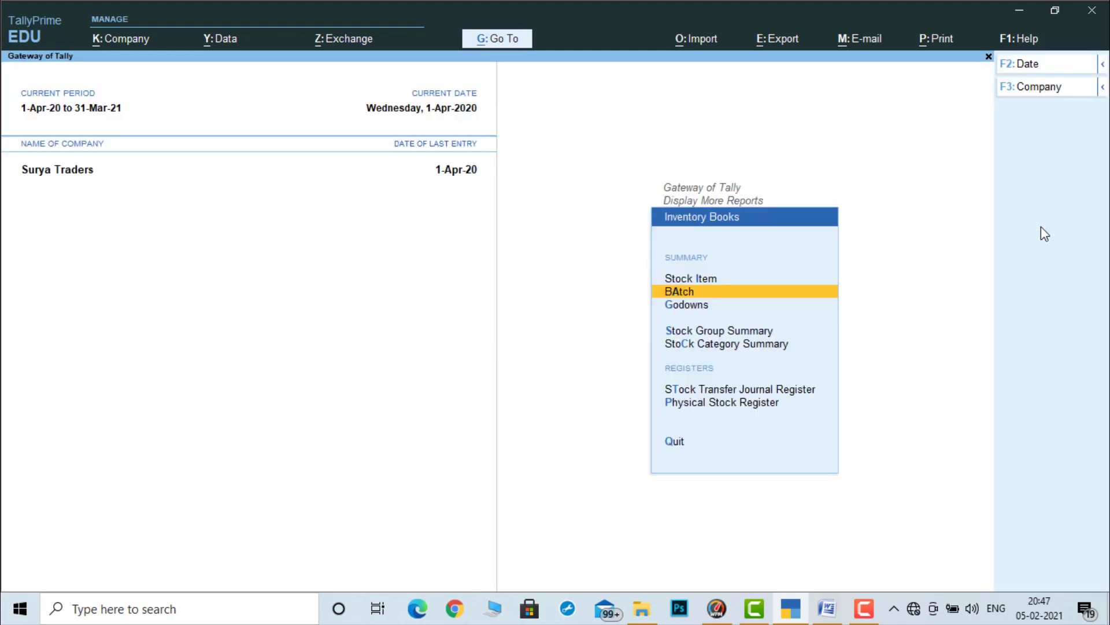
key(Escape)
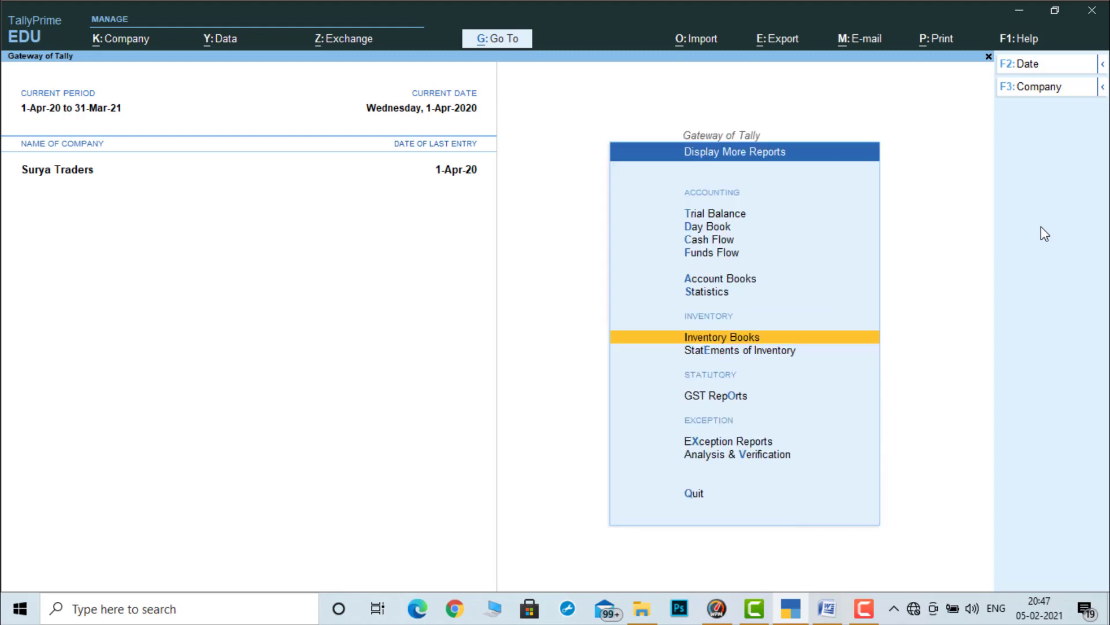
key(Escape)
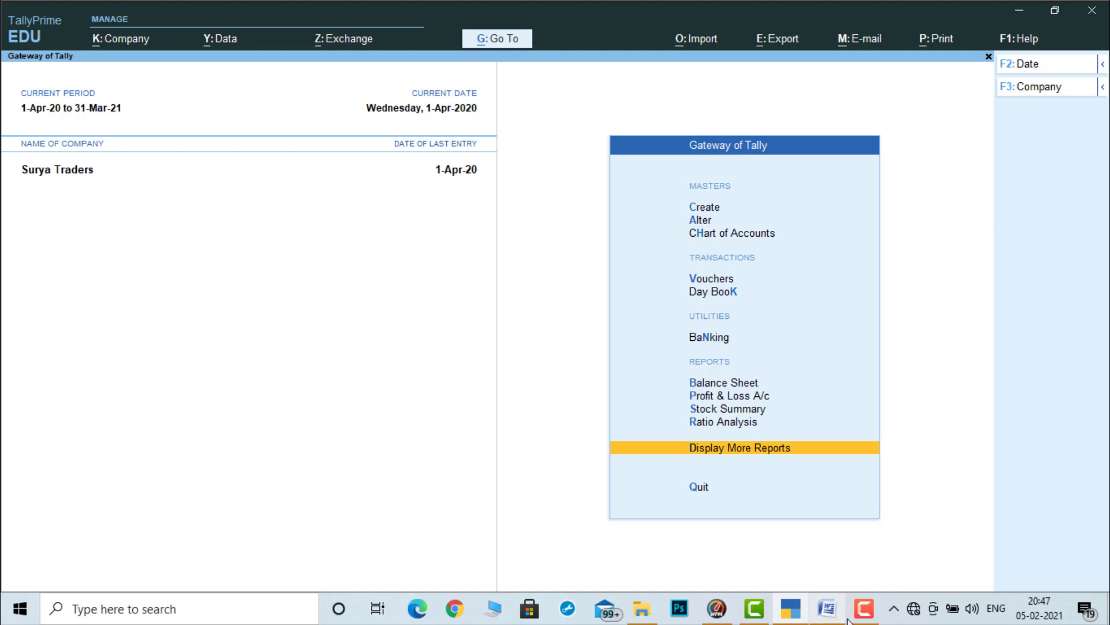
click(863, 608)
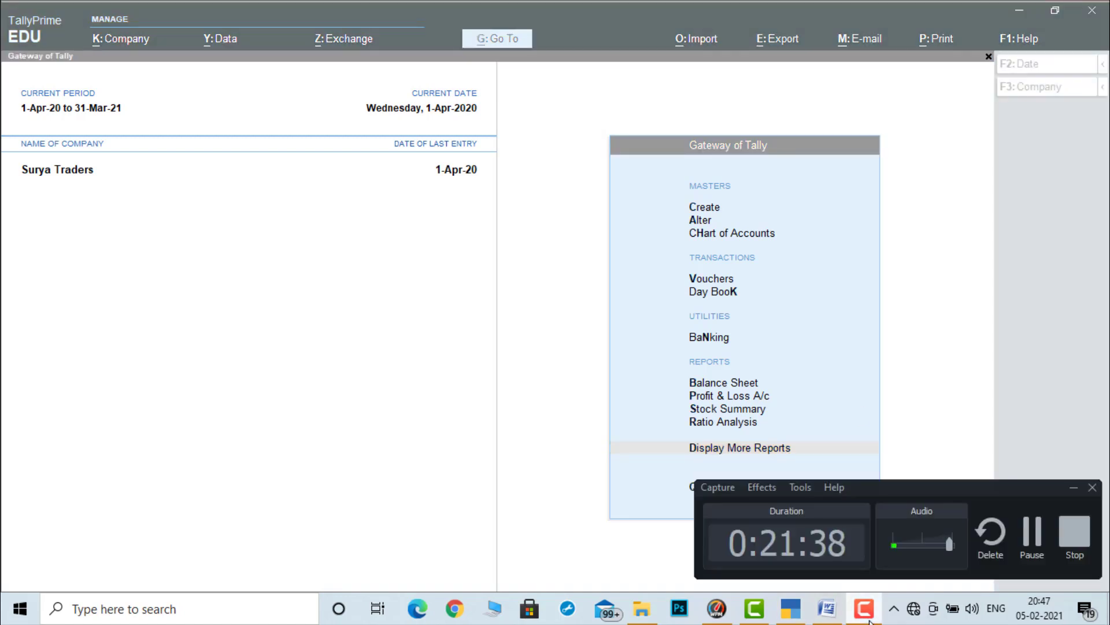
click(1073, 530)
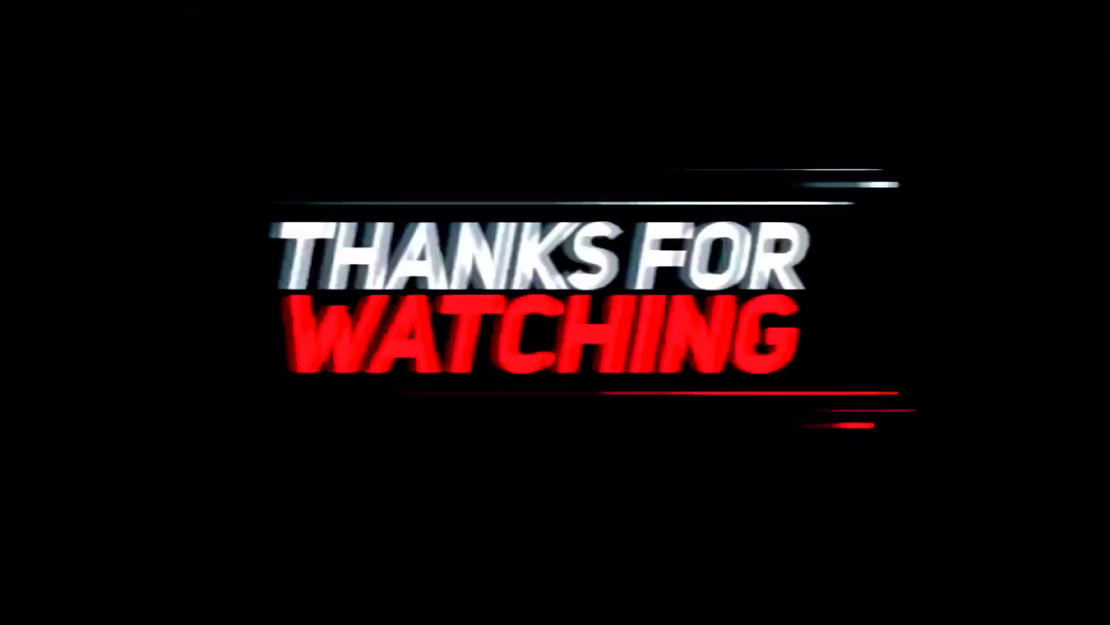